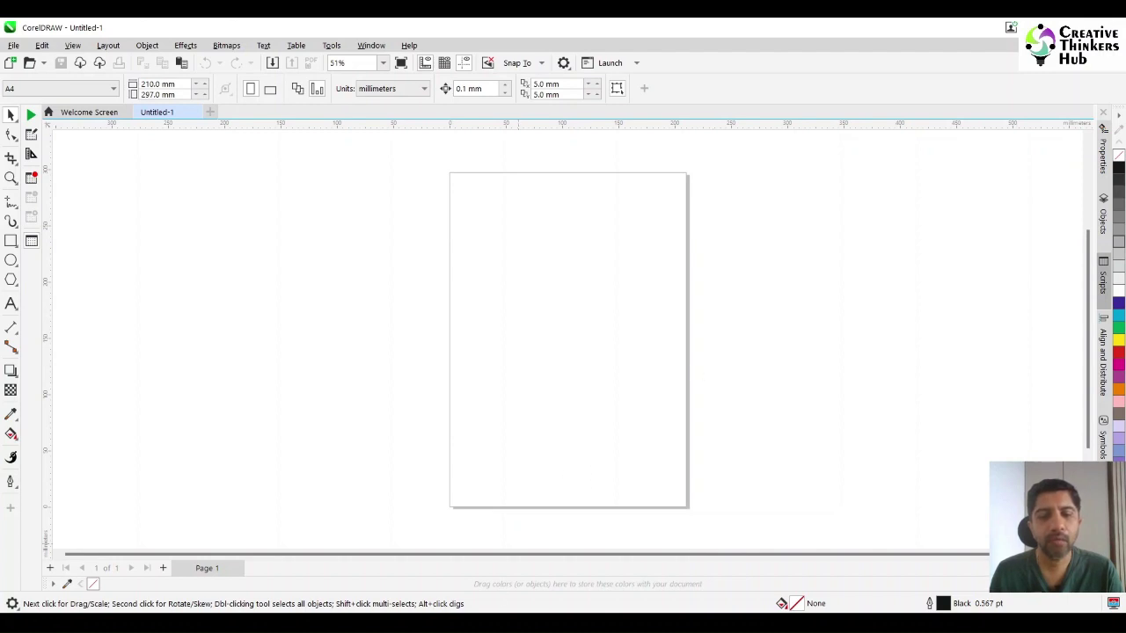
Switch to the Samp folder and open the elegant-florals AI file in CorelDRAW.
click(452, 622)
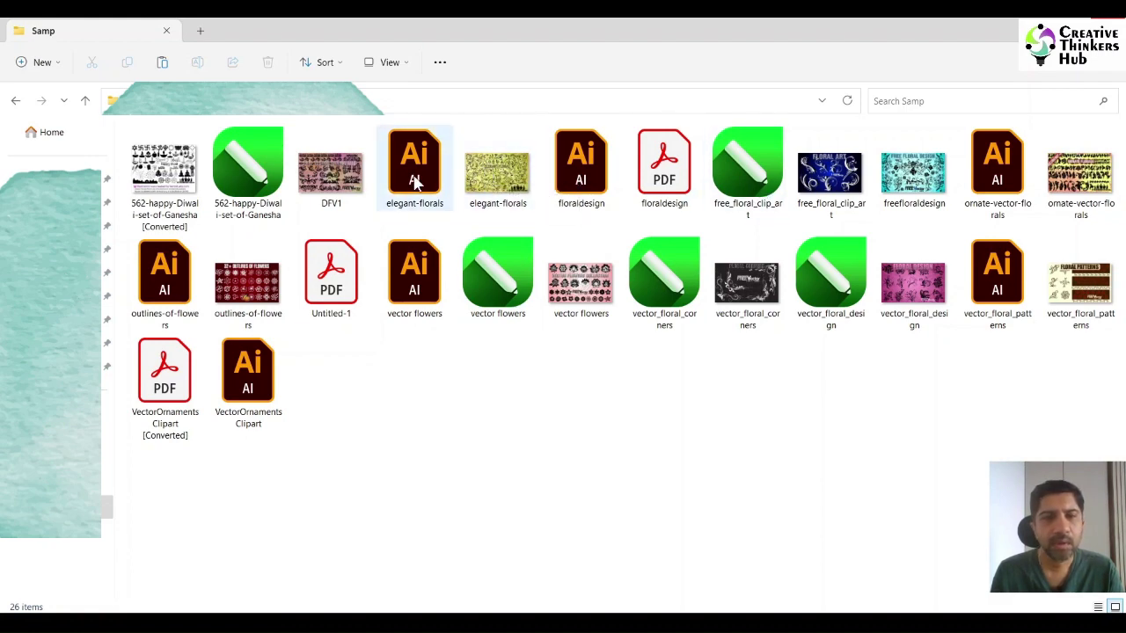
right_click(416, 180)
mouse_move(469, 247)
click(699, 273)
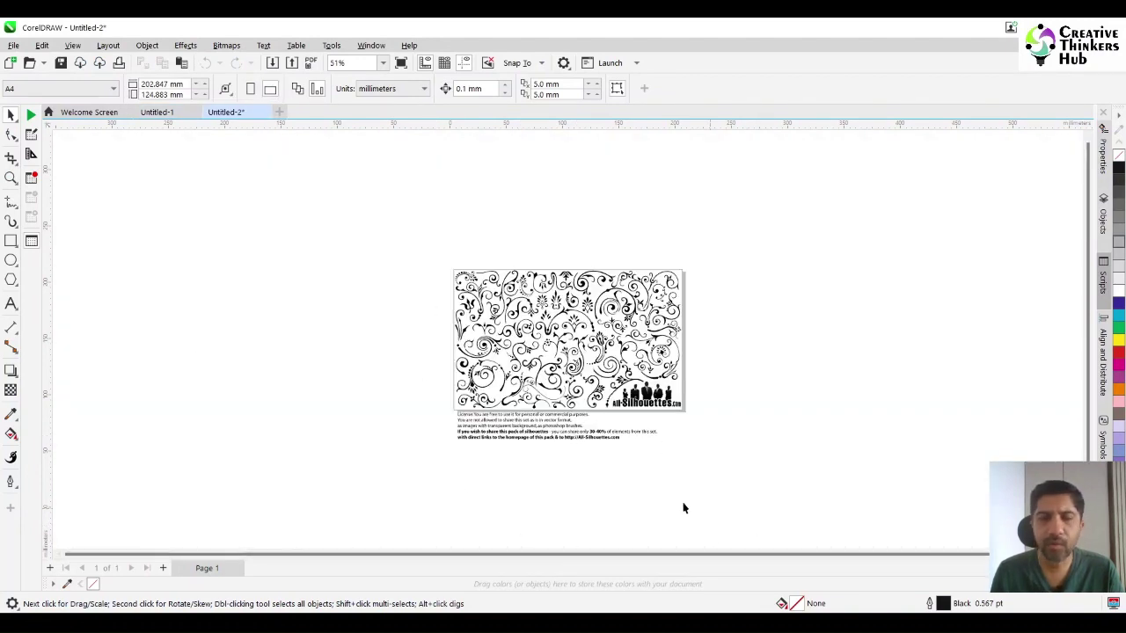
Move the small beaded ornament from the page's upper-left corner onto the empty canvas beside the page.
click(10, 178)
drag(634, 417, 741, 472)
click(11, 116)
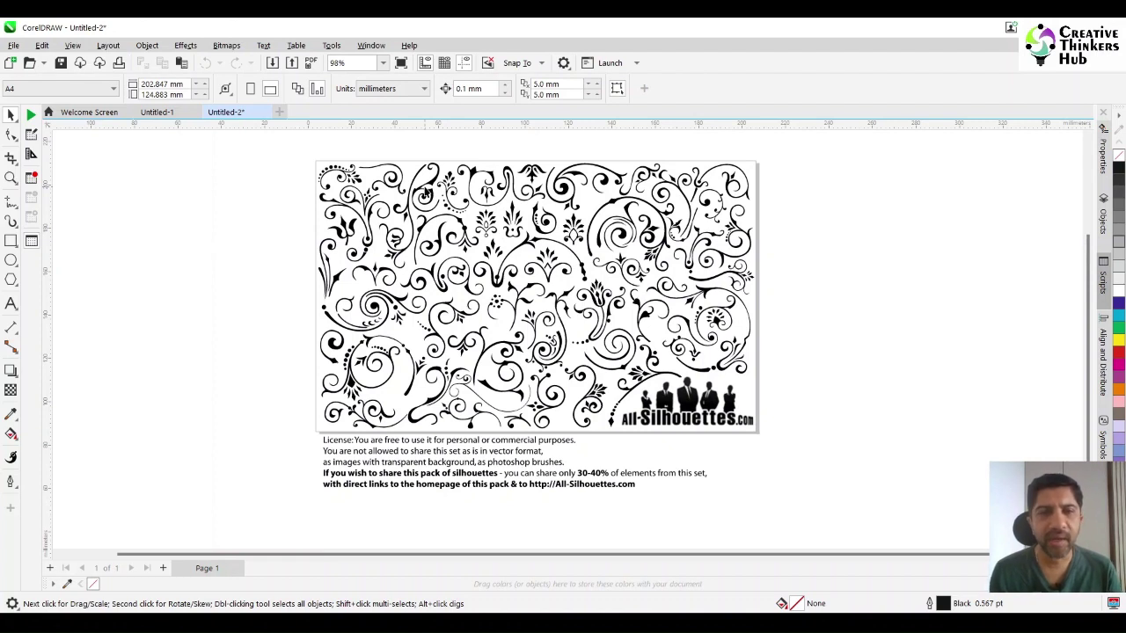
click(326, 172)
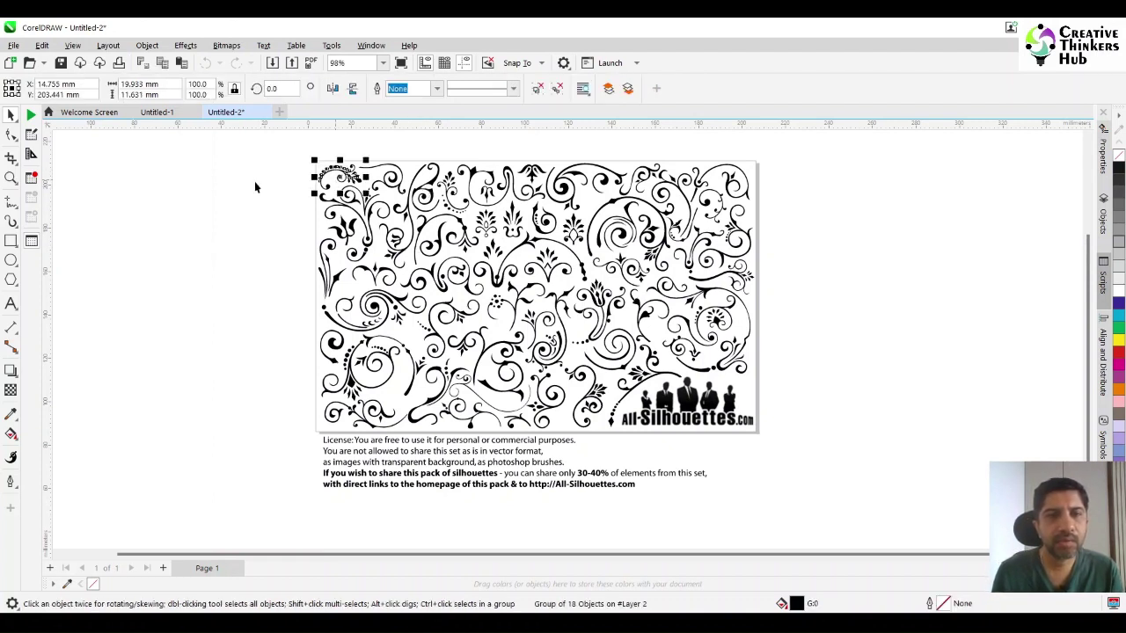
click(286, 161)
drag(368, 200, 191, 201)
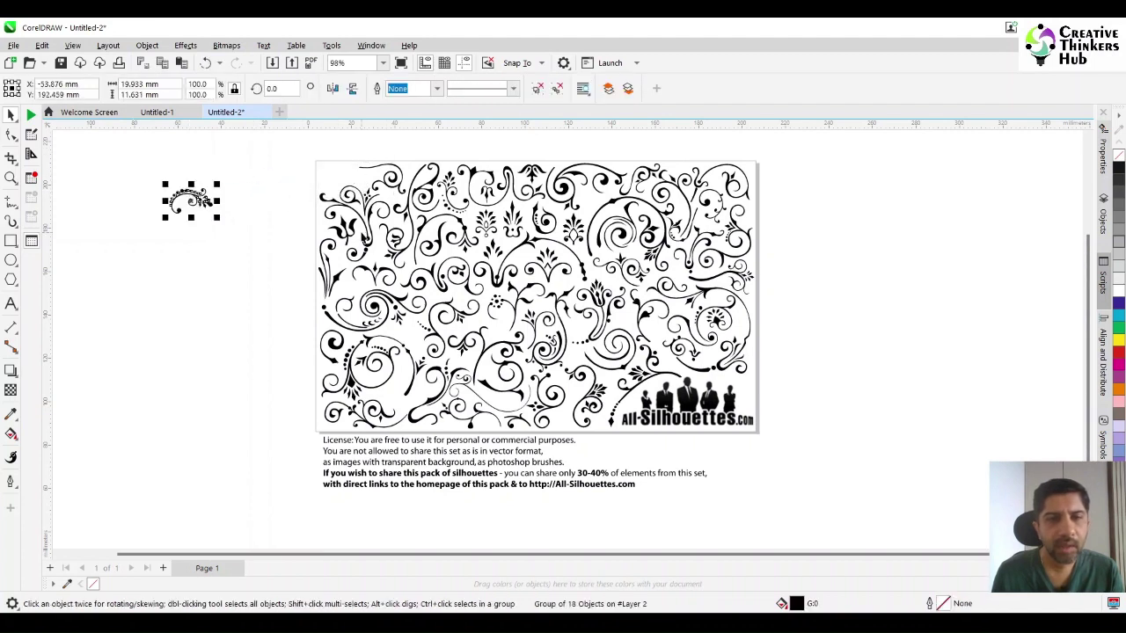
Pull the branching scroll, the small curled sprig and the long curved stem off the page onto the empty canvas.
drag(344, 239, 176, 290)
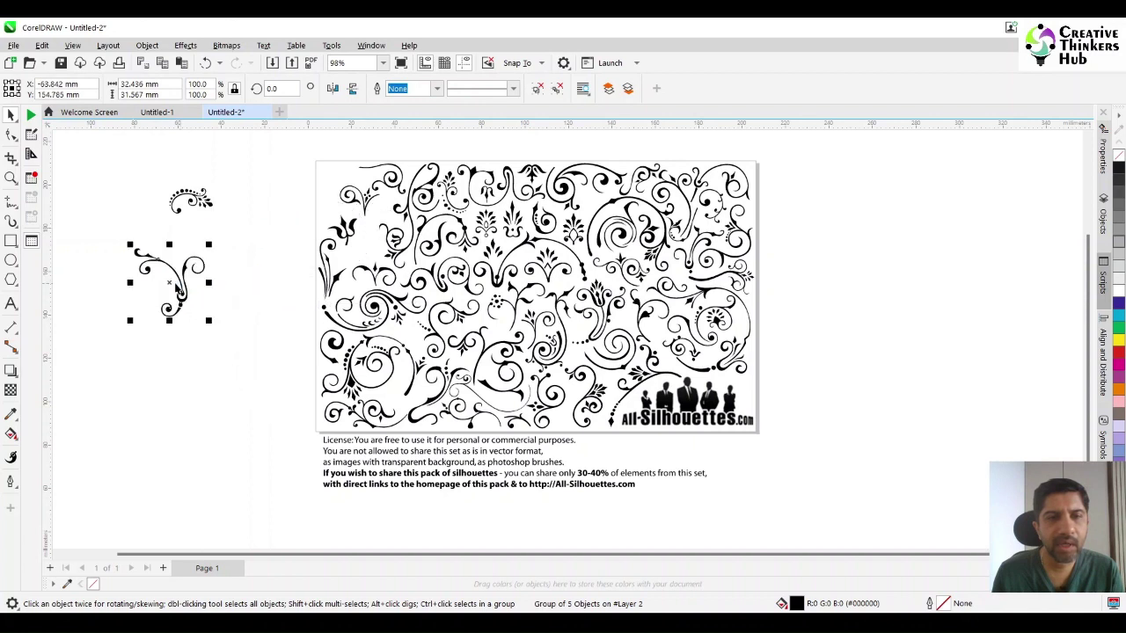
drag(365, 204, 259, 236)
drag(347, 264, 237, 317)
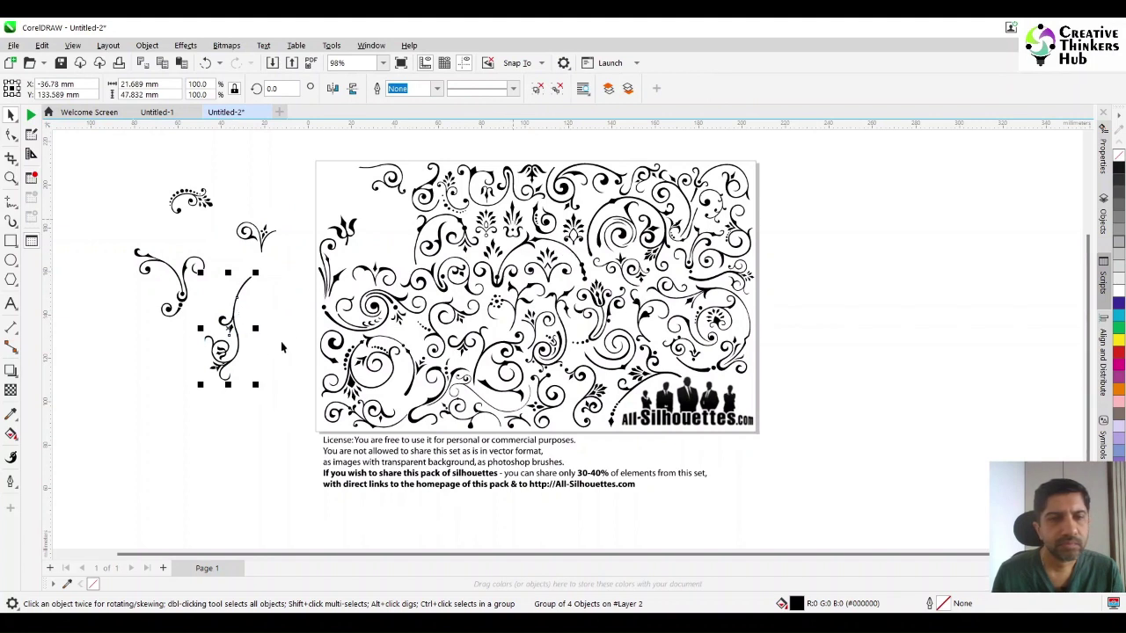
drag(92, 176, 300, 409)
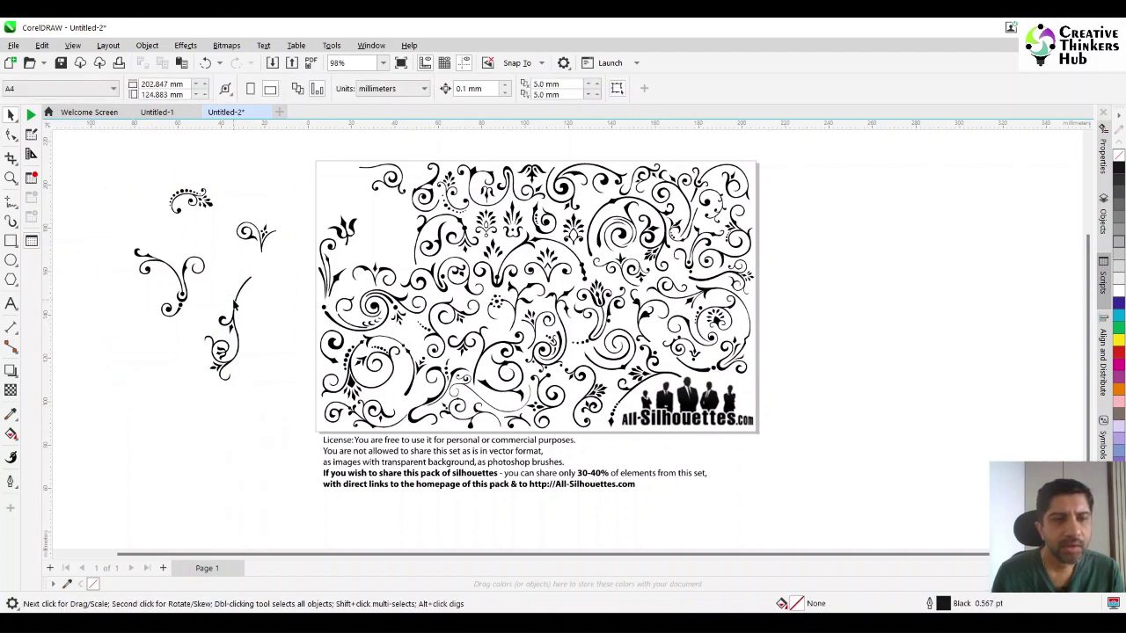
Rotate the long curved stem about half a turn so its flower points up and its tail points down.
click(236, 300)
click(236, 300)
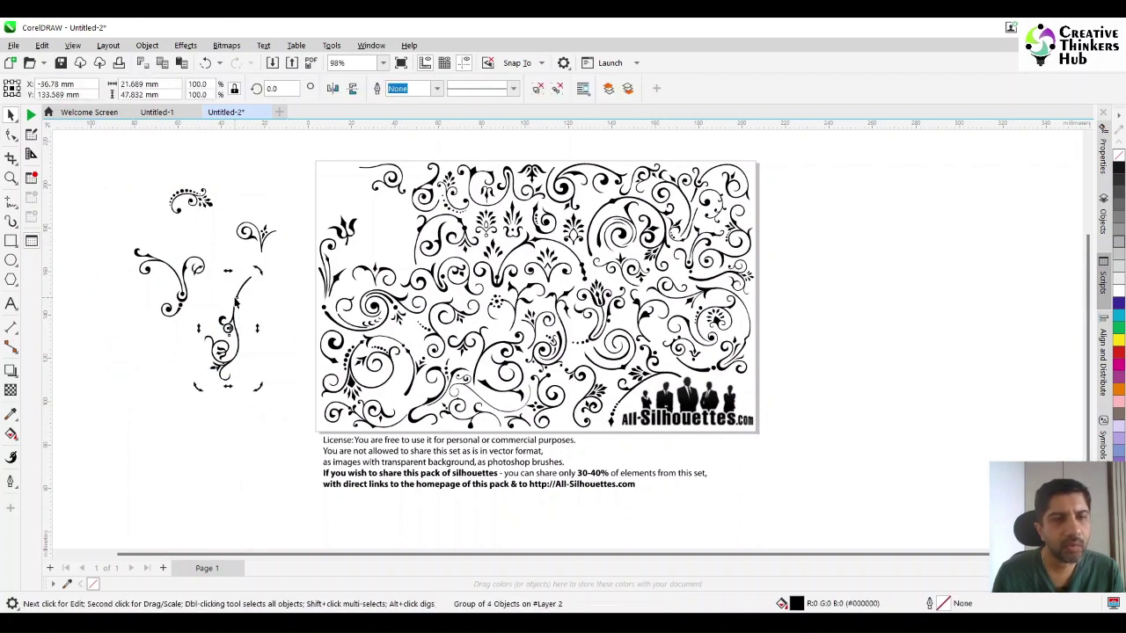
drag(255, 271, 187, 438)
click(284, 360)
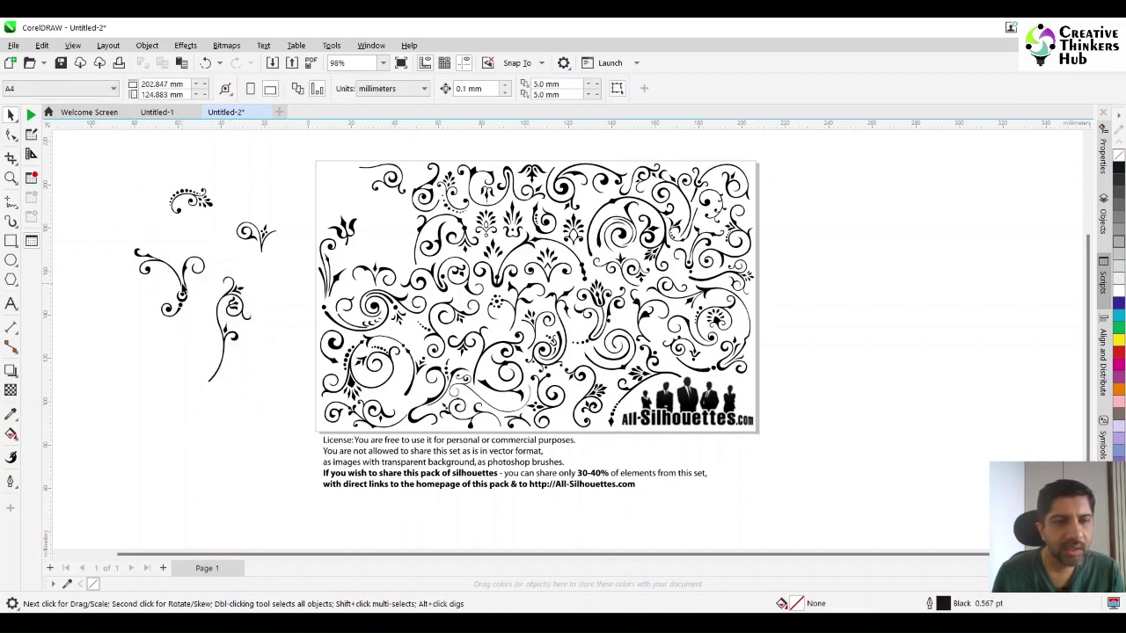
Join the branching scroll to the stem's lower part and attach the small curled sprig above the scroll.
click(183, 289)
drag(182, 288, 200, 313)
click(200, 313)
drag(229, 357, 206, 321)
drag(295, 205, 232, 264)
drag(261, 250, 212, 311)
click(176, 321)
Rotate the beaded ornament to about 212° and move it beneath the branching scroll.
key(F2)
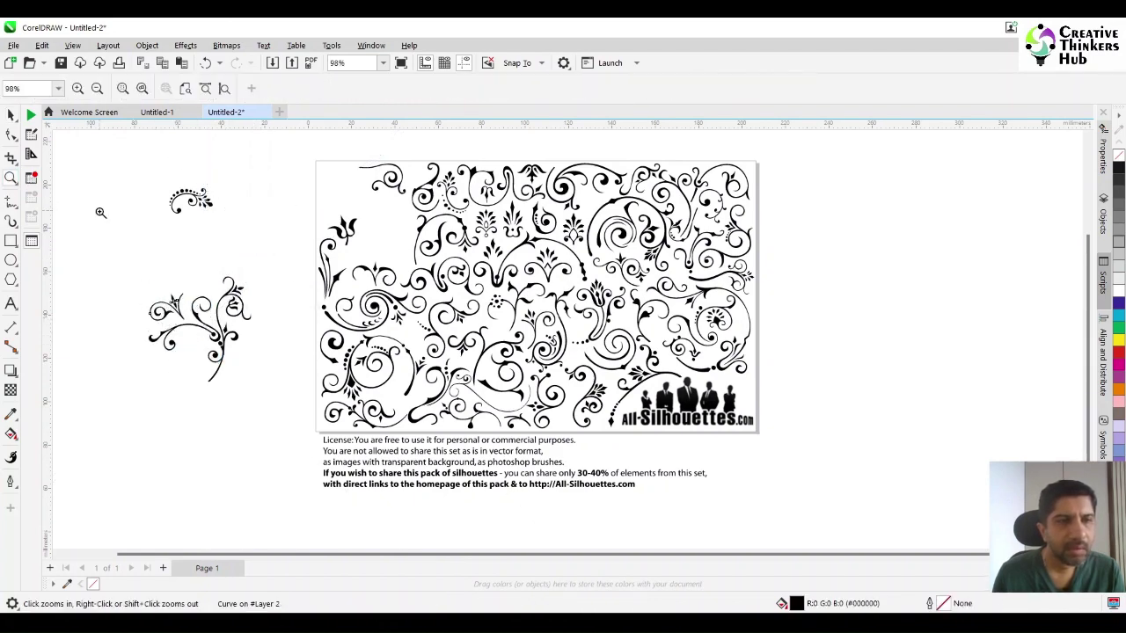
drag(109, 259, 292, 405)
drag(513, 304, 536, 314)
scroll(539, 354, down, 4)
click(538, 202)
drag(538, 201, 428, 376)
click(524, 394)
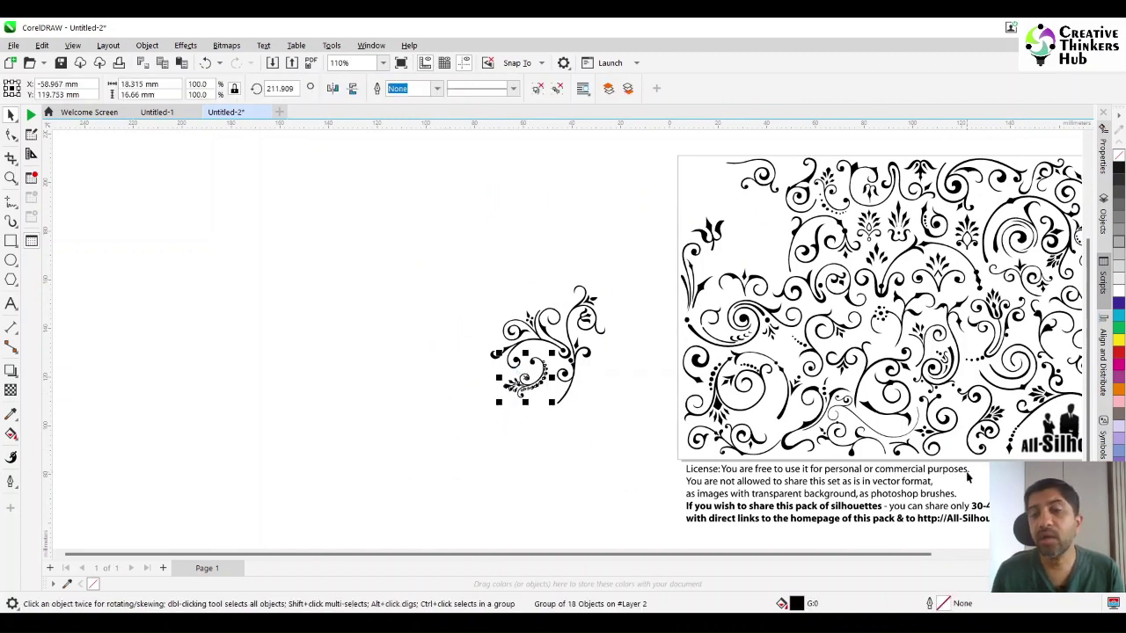
Adjust the beaded ornament's position and angle so it tucks into the curve under the scroll.
mouse_move(537, 376)
mouse_down()
mouse_move(542, 364)
mouse_move(581, 386)
mouse_move(543, 373)
mouse_up()
click(543, 364)
click(582, 388)
click(541, 370)
click(542, 371)
click(526, 438)
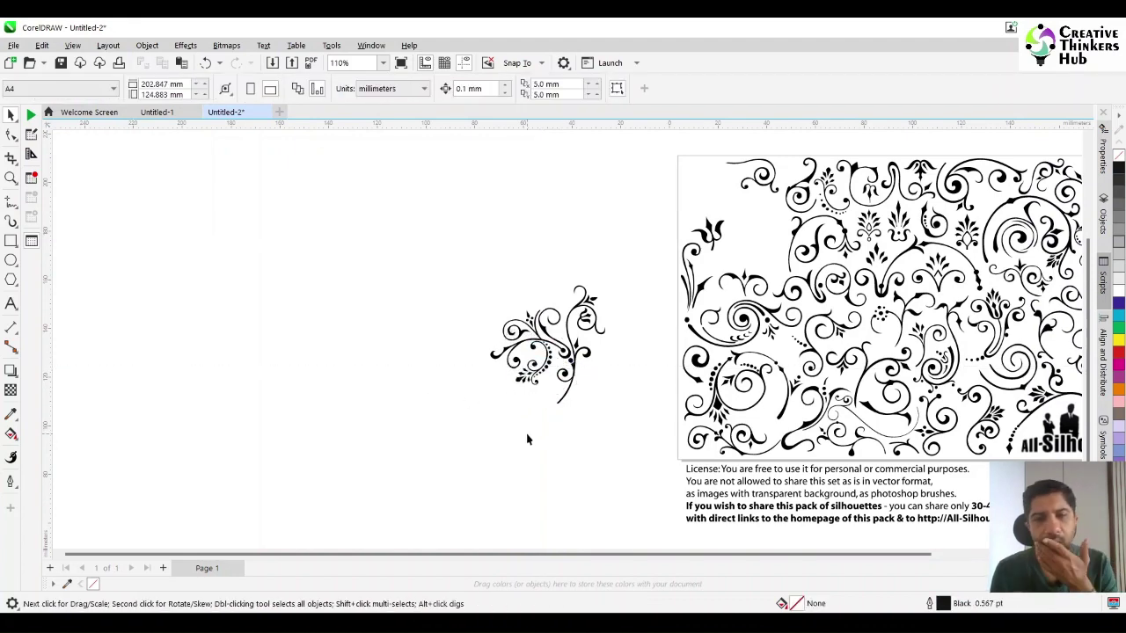
Move the dotted curl from the page's upper-right area to the stem's right side as a branch.
scroll(557, 553, right, 3)
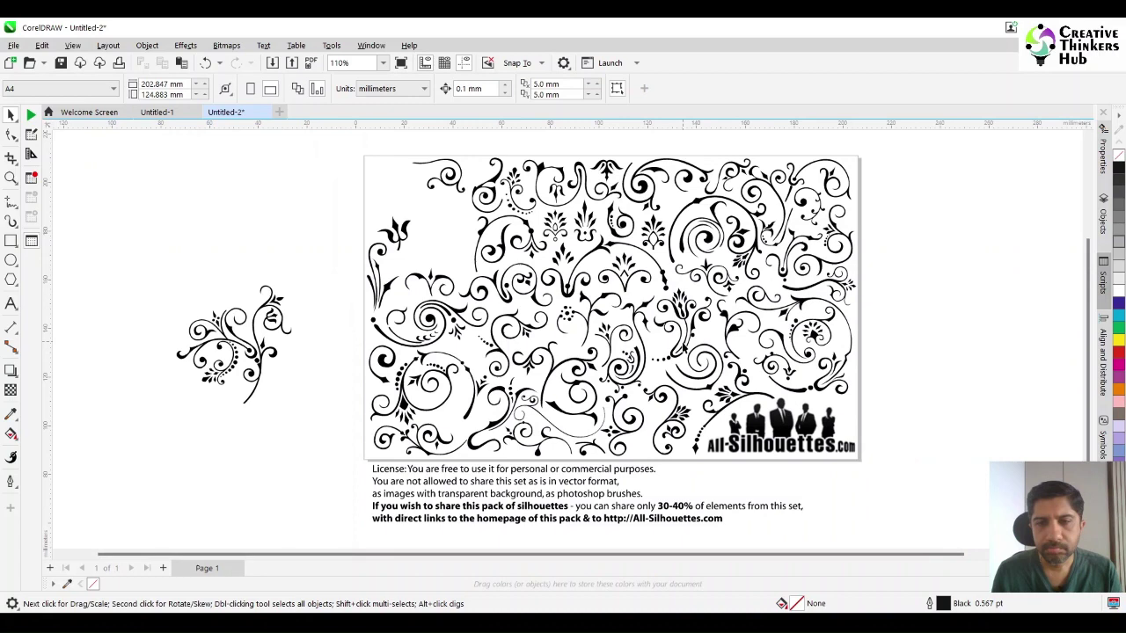
click(842, 257)
drag(826, 234, 215, 192)
drag(225, 193, 307, 351)
click(319, 255)
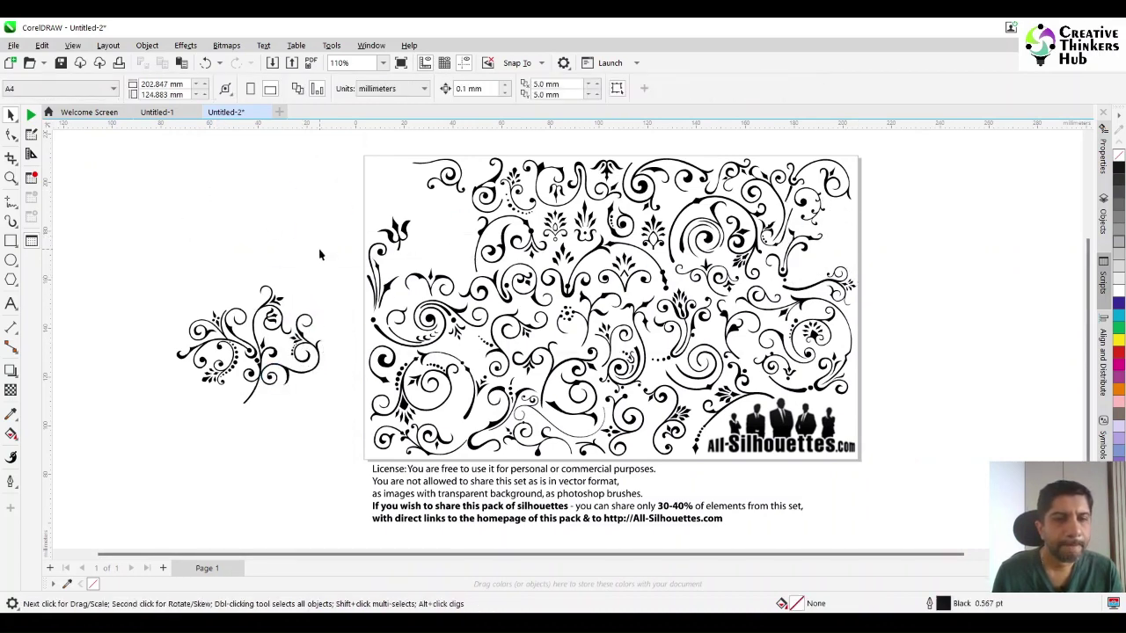
Bring a leaf crest from the page to the top of the scroll at 57.7% size and tilt it clockwise.
drag(593, 224, 243, 282)
key(z)
drag(130, 255, 359, 430)
click(11, 115)
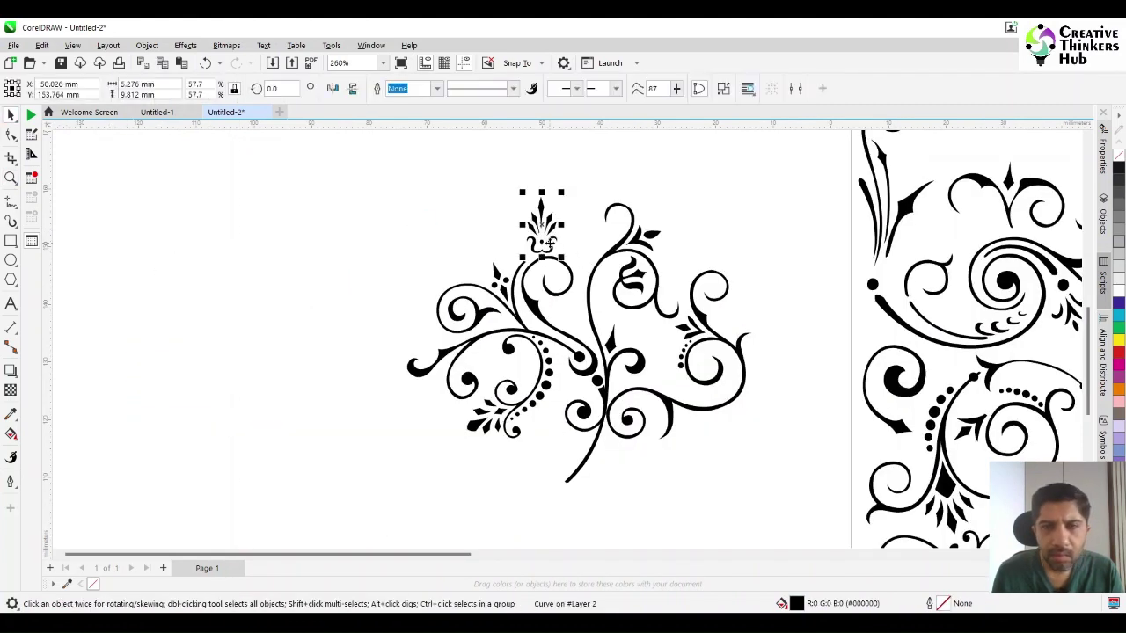
drag(553, 247, 568, 251)
click(568, 250)
drag(574, 197, 577, 235)
click(555, 229)
click(408, 288)
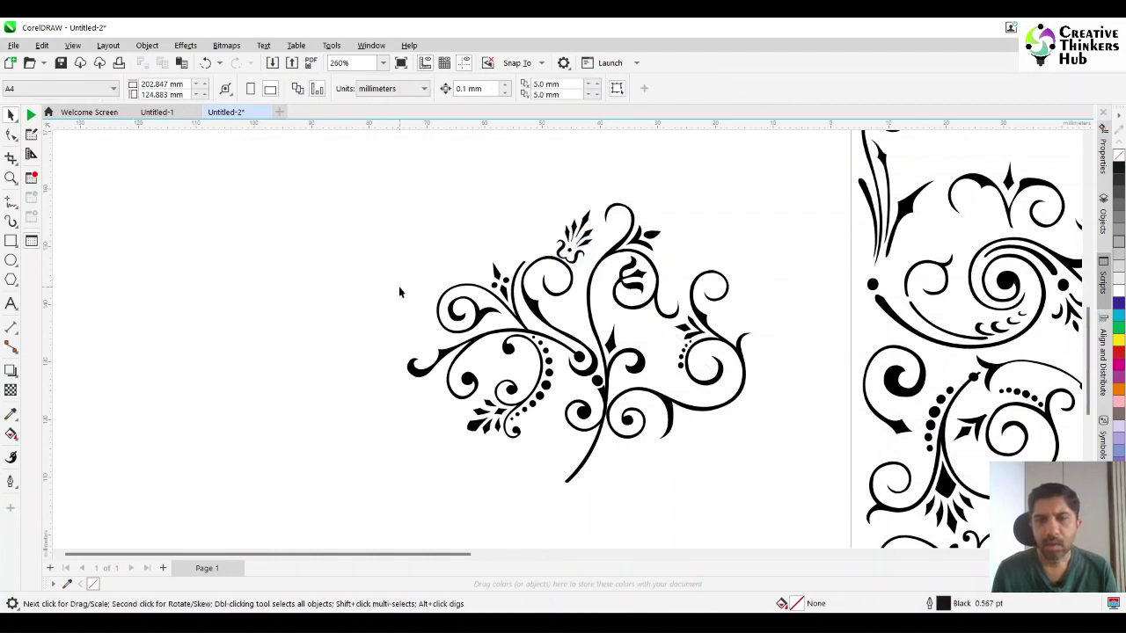
Switch to the Samp folder and open the outlines-of-flowers AI file in CorelDRAW.
scroll(438, 308, down, 1)
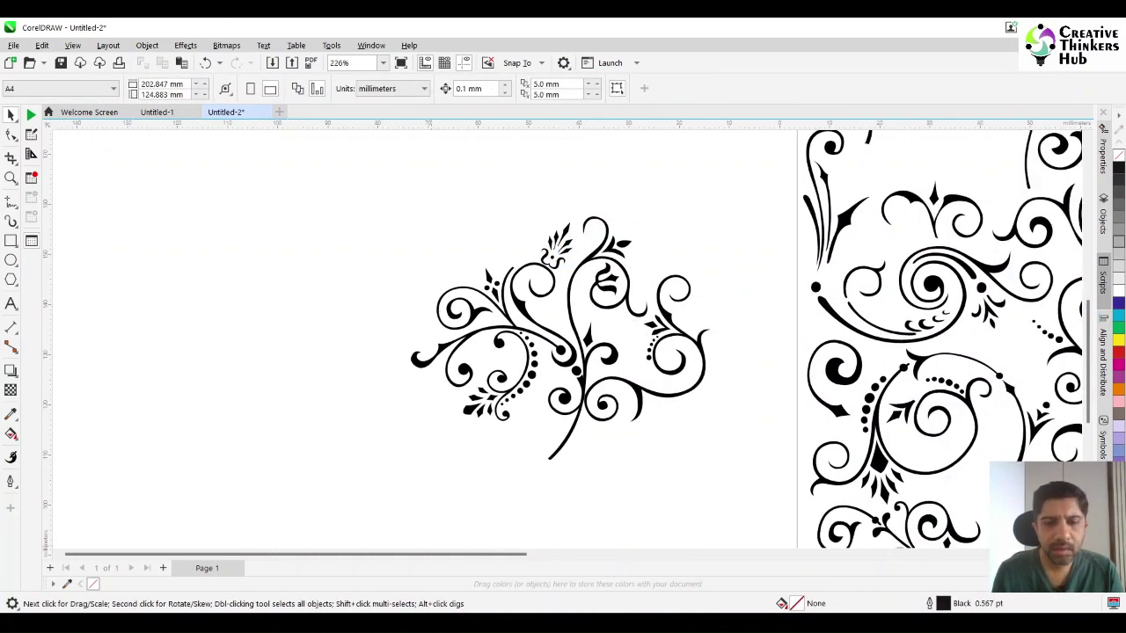
key(alt+Tab)
click(534, 380)
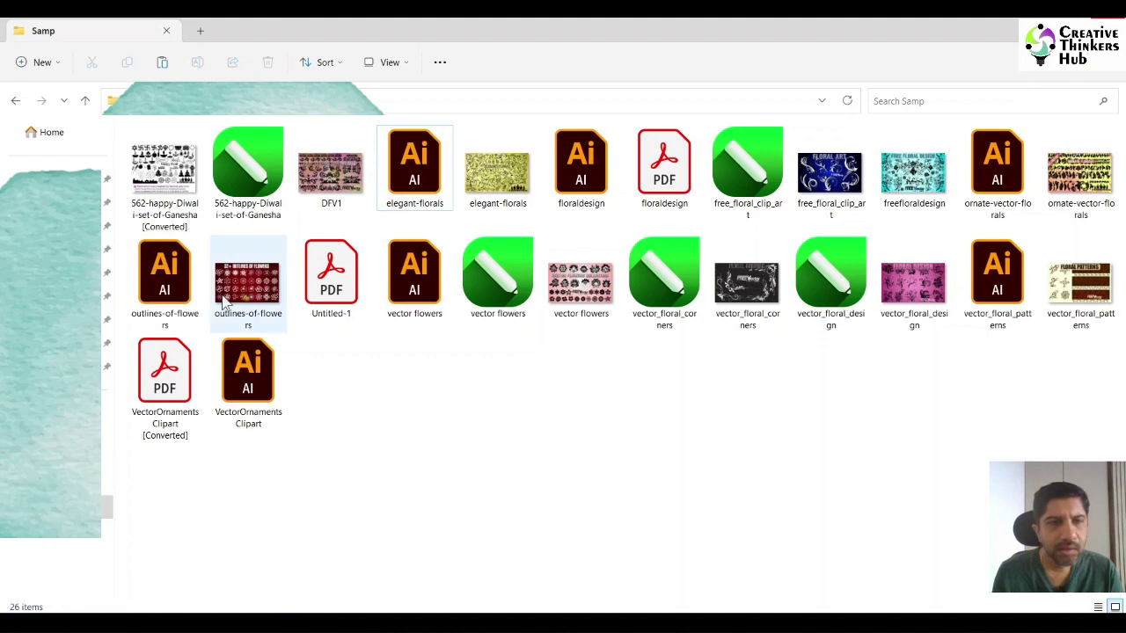
click(248, 288)
click(173, 299)
right_click(173, 299)
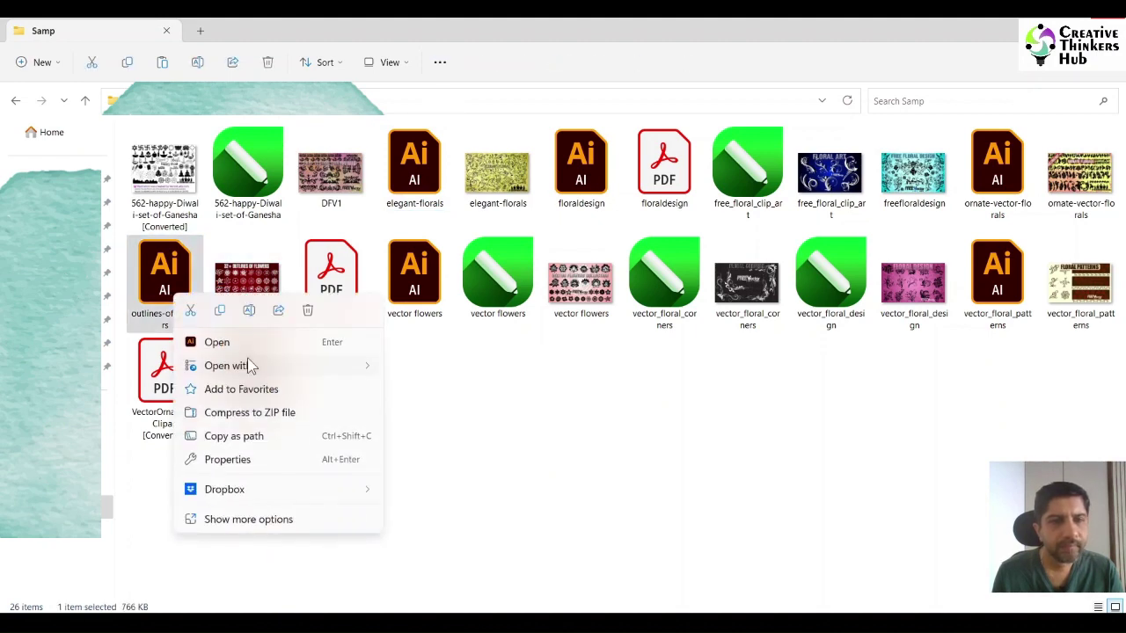
mouse_move(246, 364)
click(452, 391)
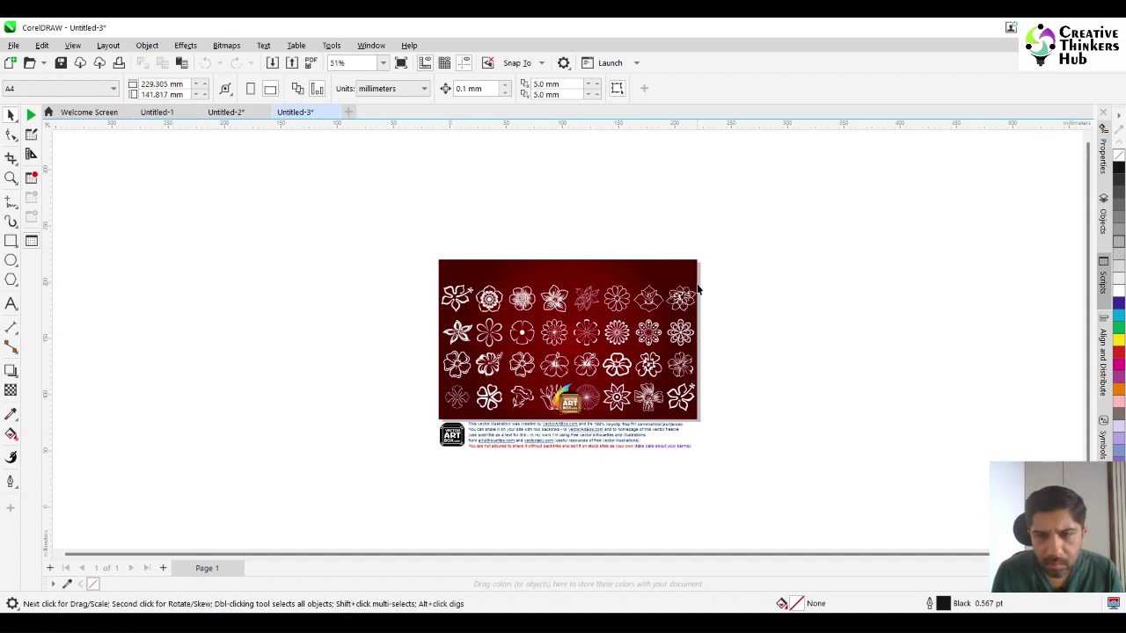
Move the Vector Art Box logo off the bottom row of flowers and delete it.
click(11, 178)
drag(388, 258, 762, 466)
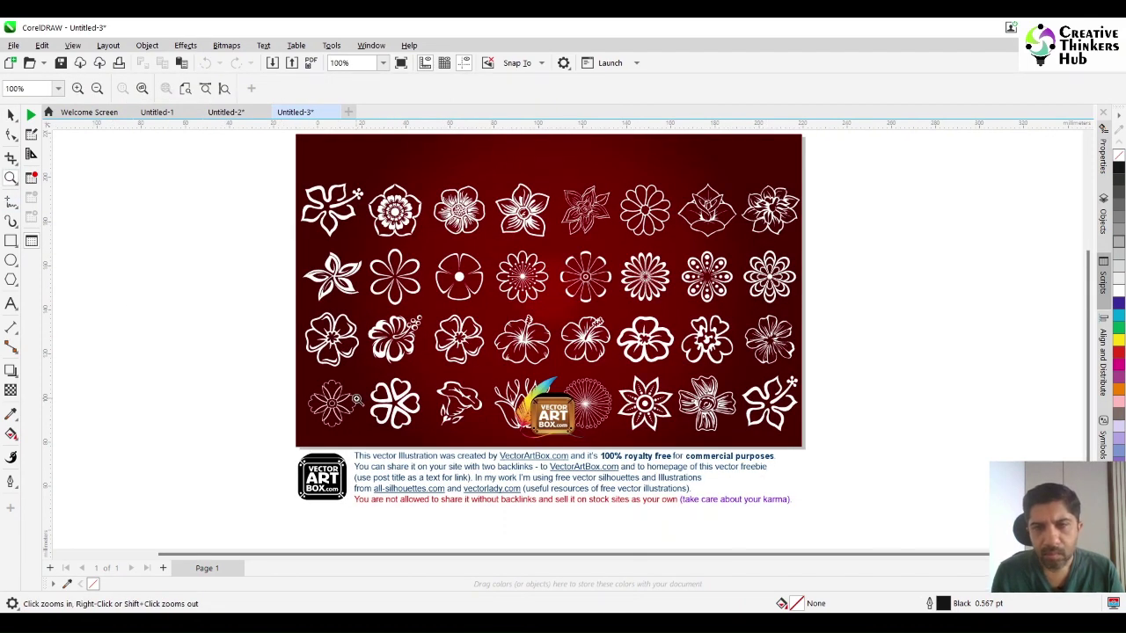
click(228, 114)
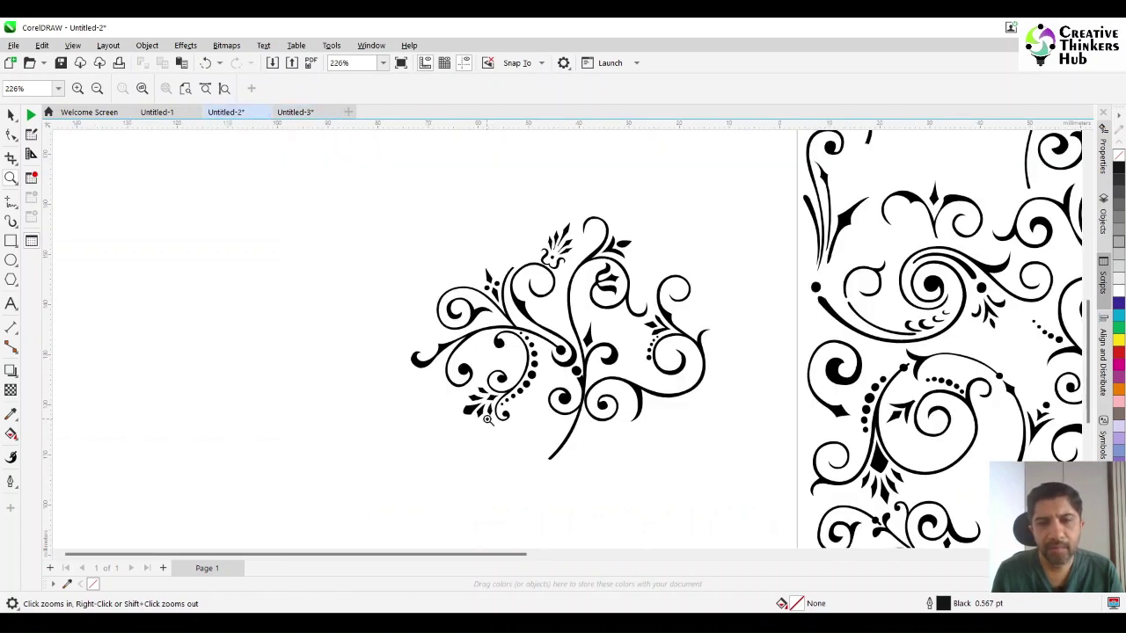
click(299, 112)
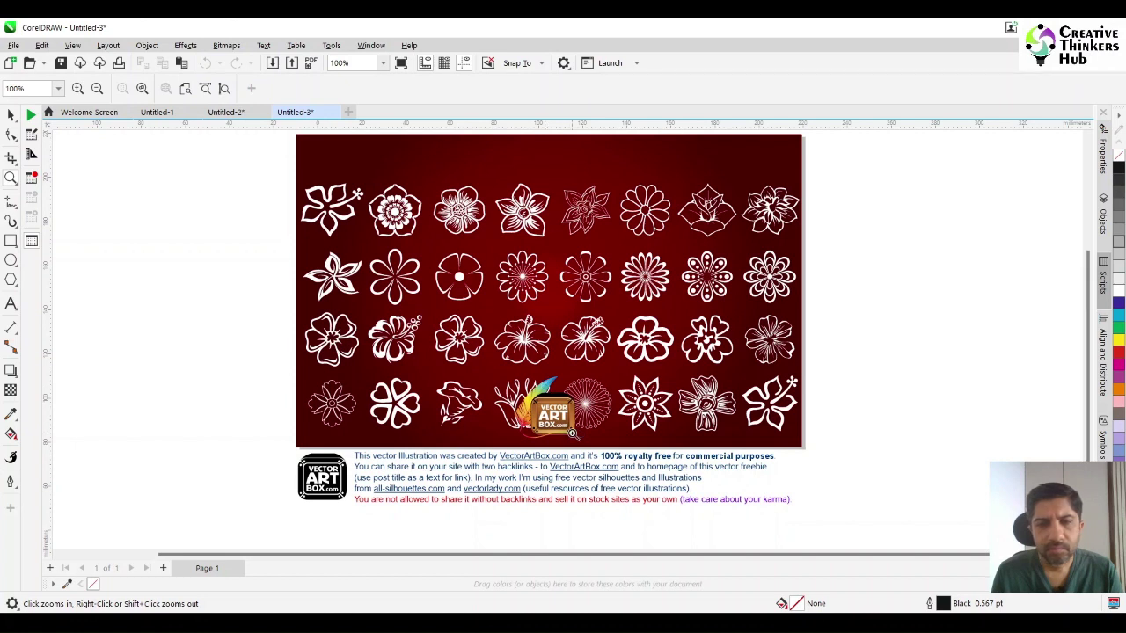
click(11, 114)
drag(550, 408, 876, 411)
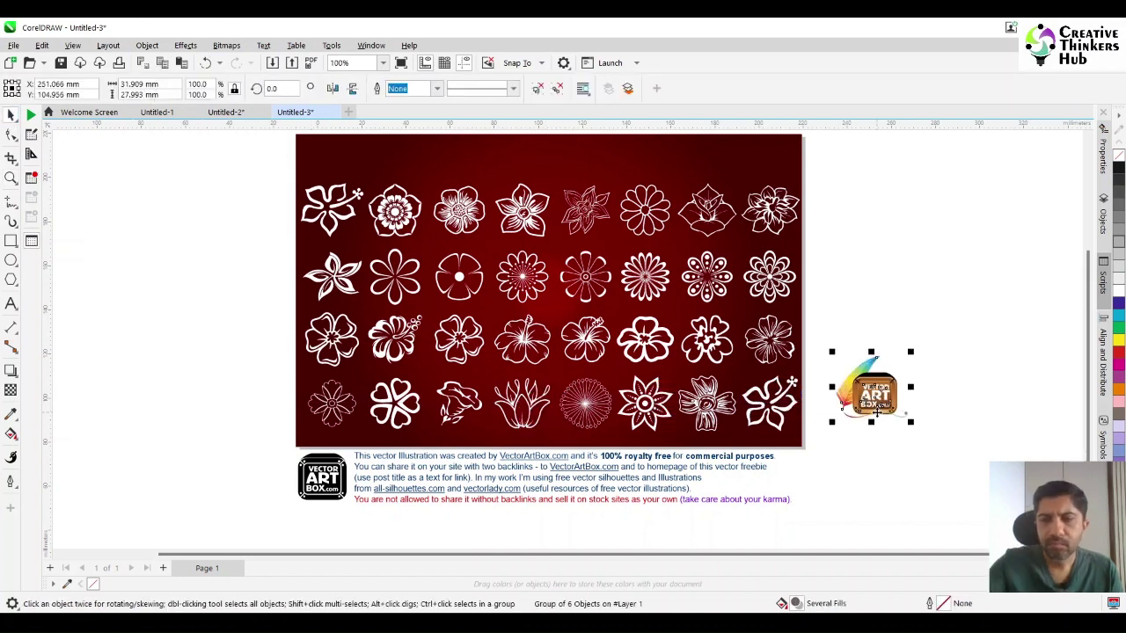
key(Delete)
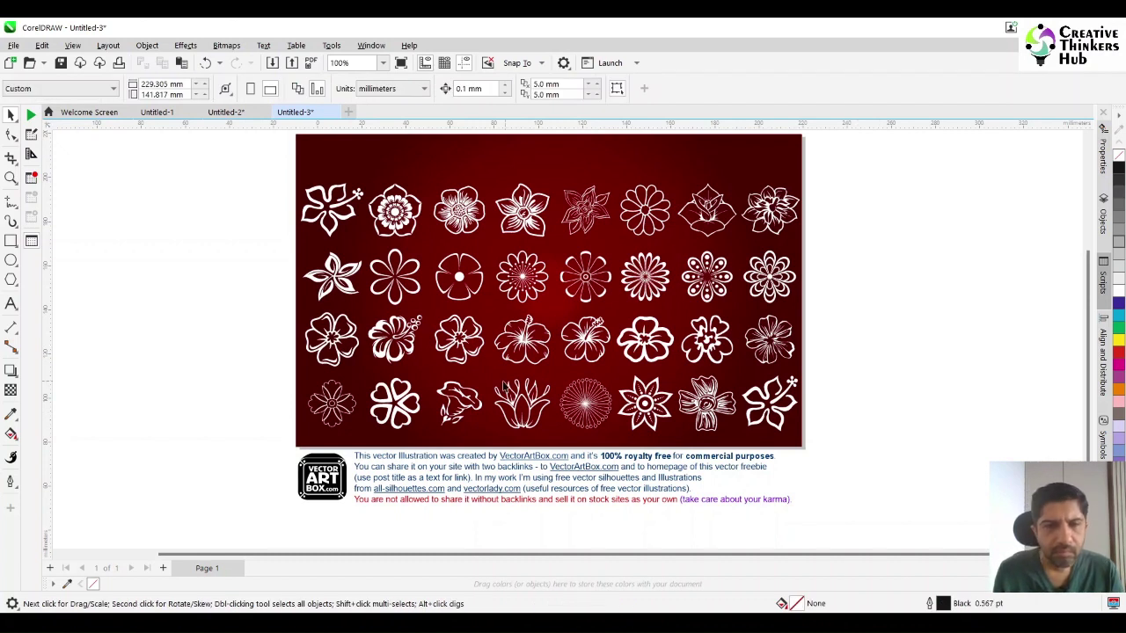
Copy the first flower of the second row into the Untitled-2 document and fill it with black.
click(343, 288)
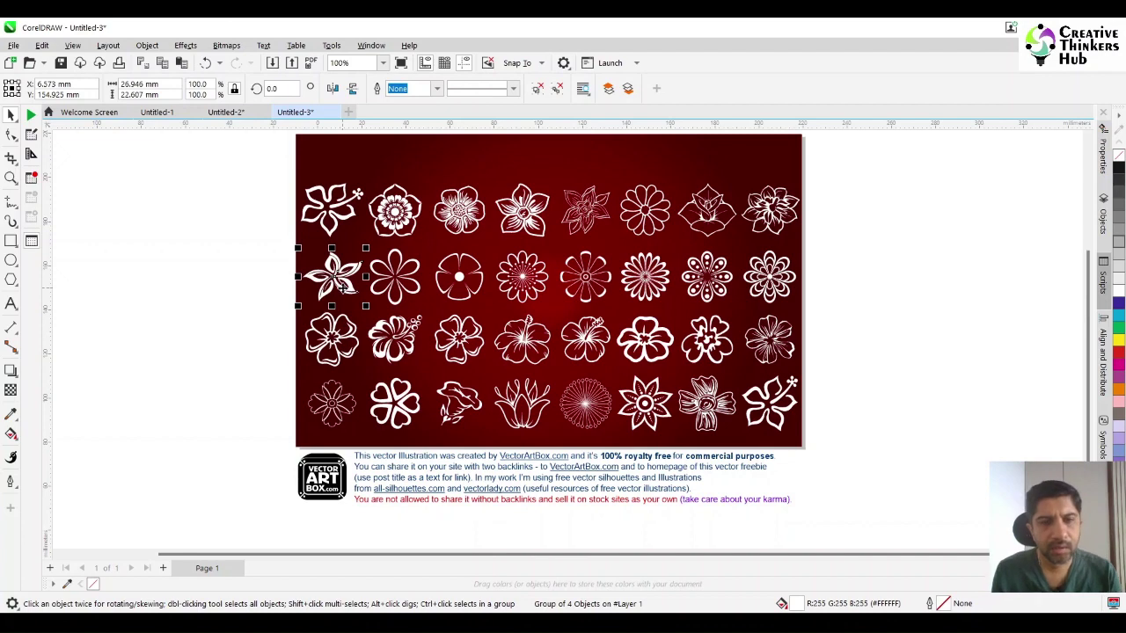
click(236, 112)
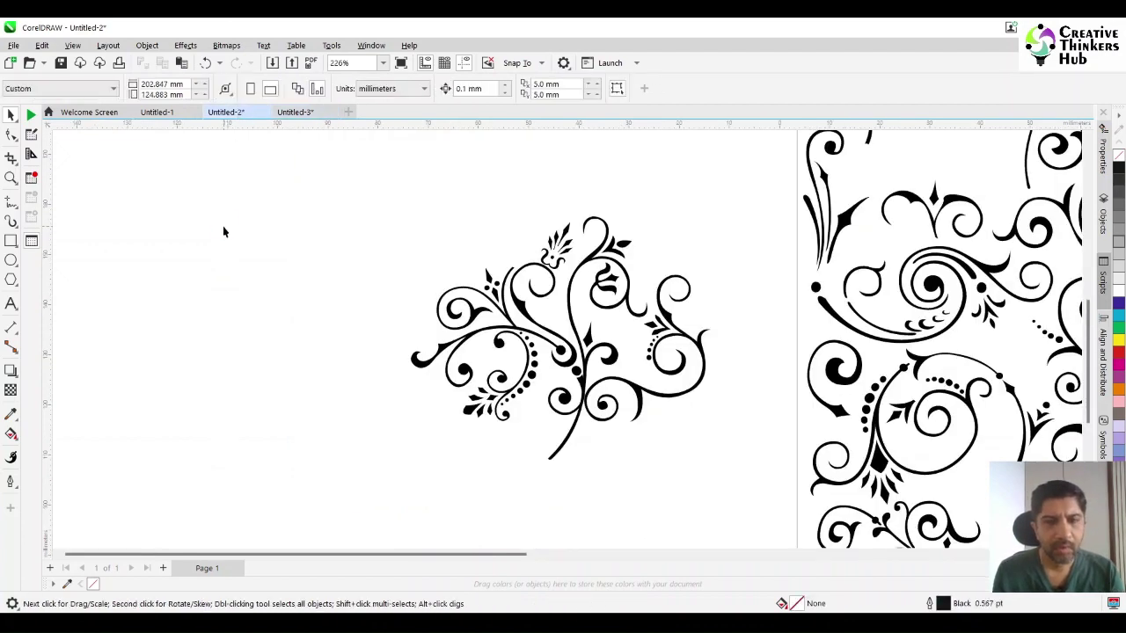
click(1118, 168)
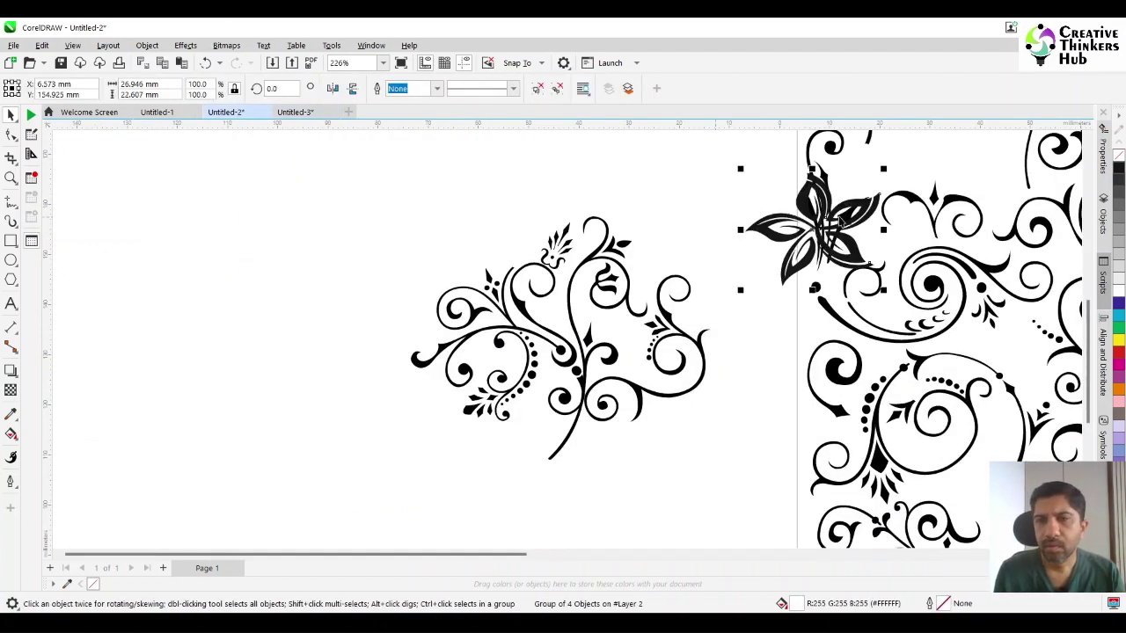
Shrink the pasted flower to about 30%, rotate it to about 322° and place it between the stem and the right-hand branch.
mouse_move(840, 206)
mouse_down()
mouse_move(544, 192)
mouse_move(375, 222)
mouse_move(378, 241)
mouse_up()
mouse_move(420, 326)
mouse_down()
mouse_move(373, 282)
mouse_move(620, 327)
mouse_move(640, 357)
mouse_move(627, 359)
mouse_up()
click(620, 327)
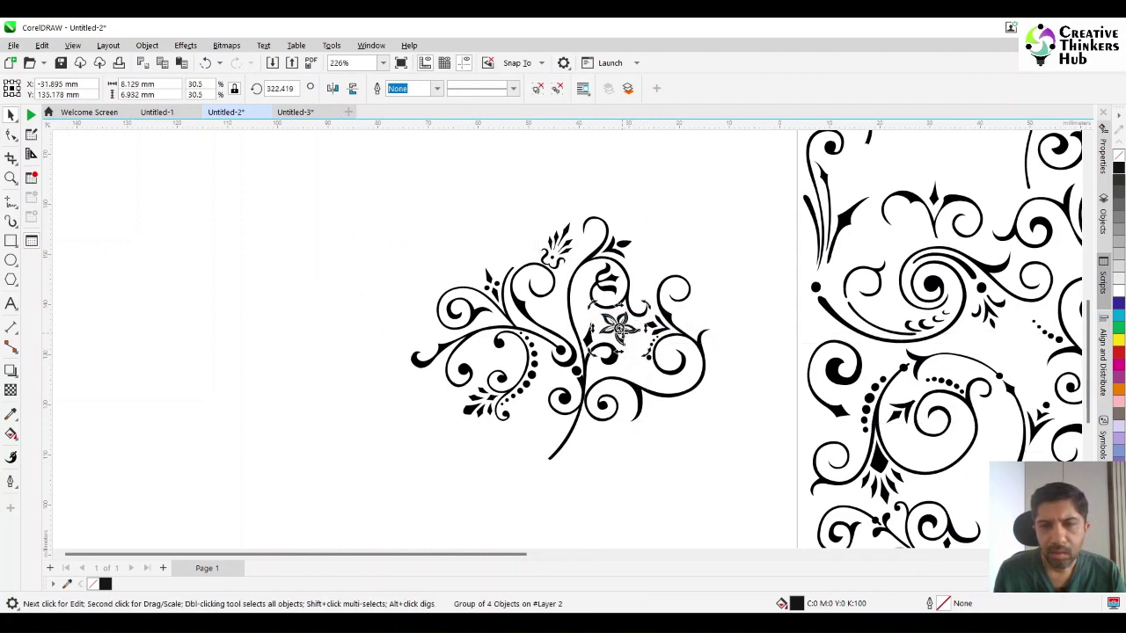
click(621, 332)
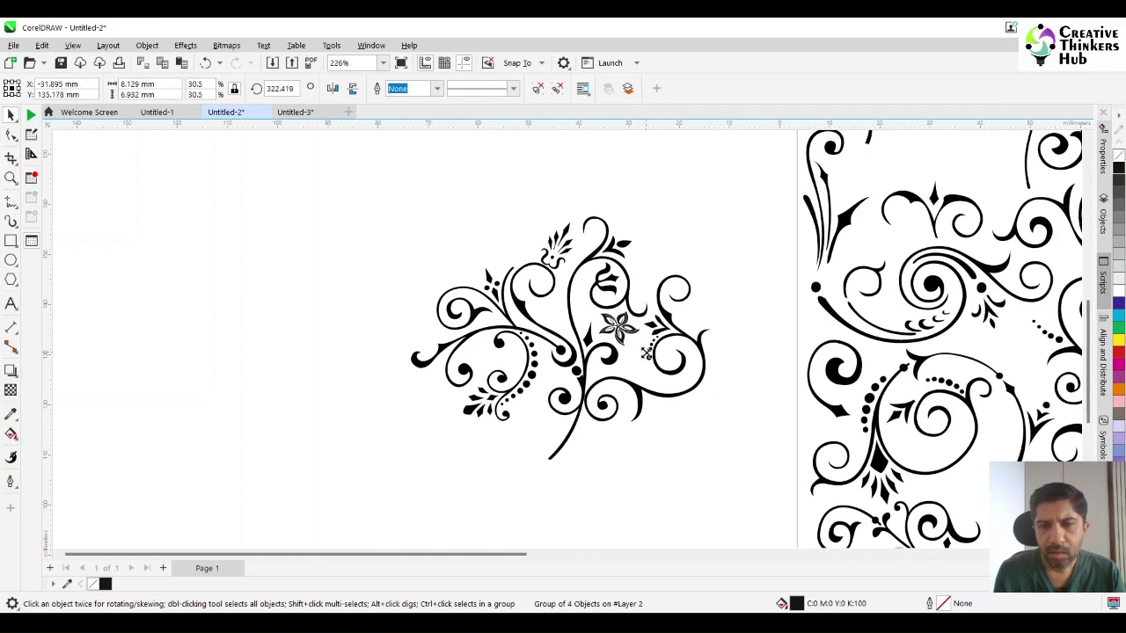
drag(641, 349, 621, 333)
click(331, 387)
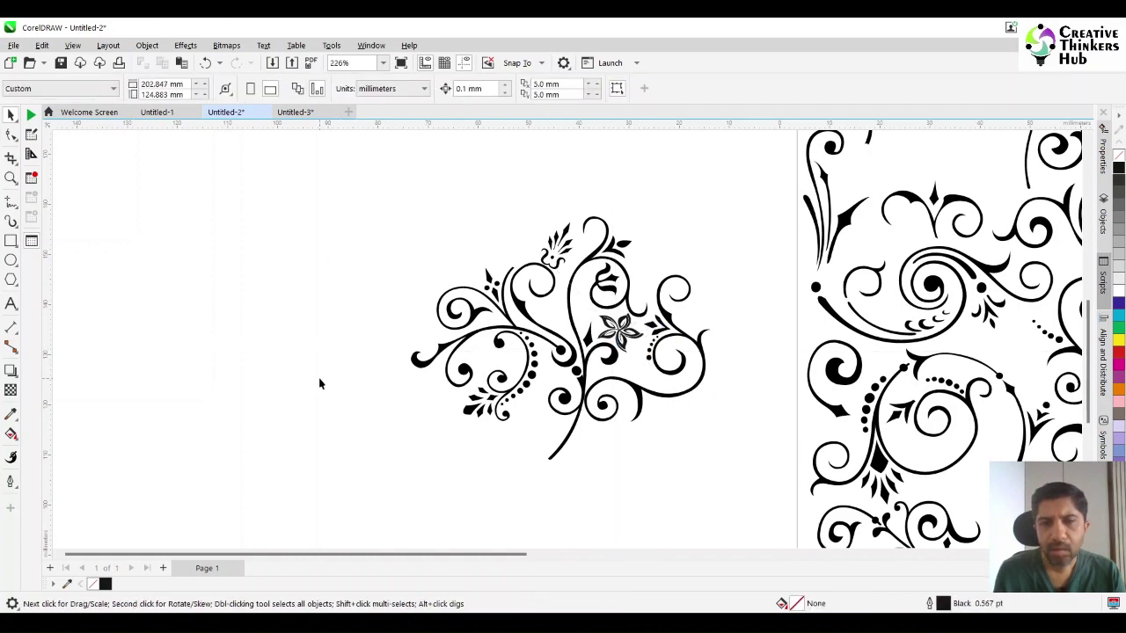
Draw a rectangle about 60 × 53 mm around the floral design, with its left side aligned to the design's left edge.
key(g)
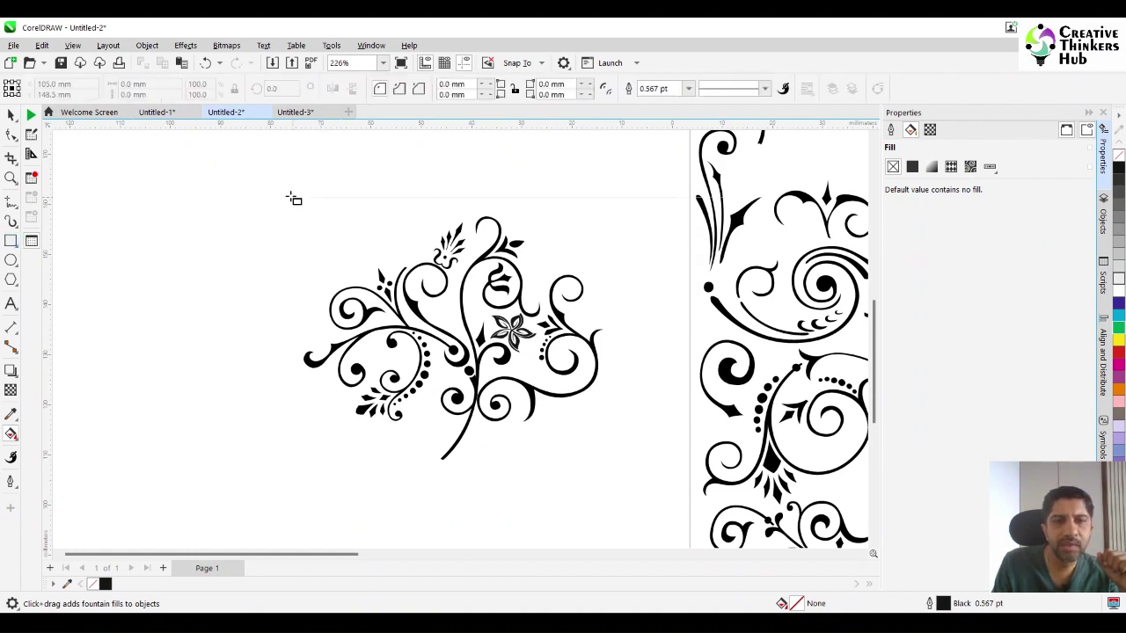
drag(290, 195, 602, 466)
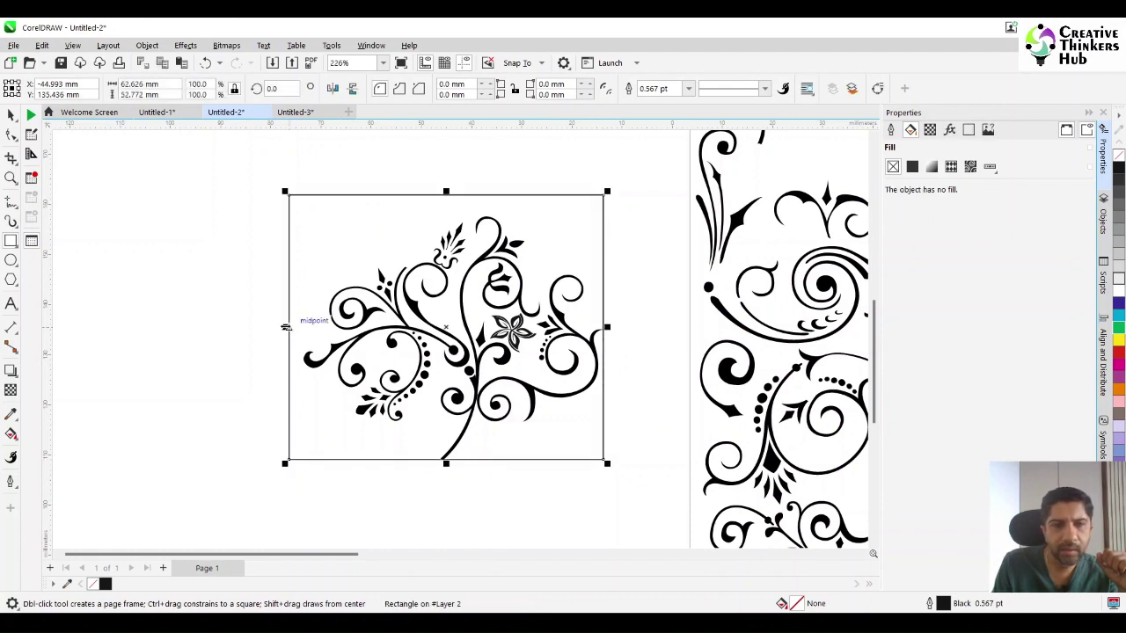
drag(289, 327, 304, 358)
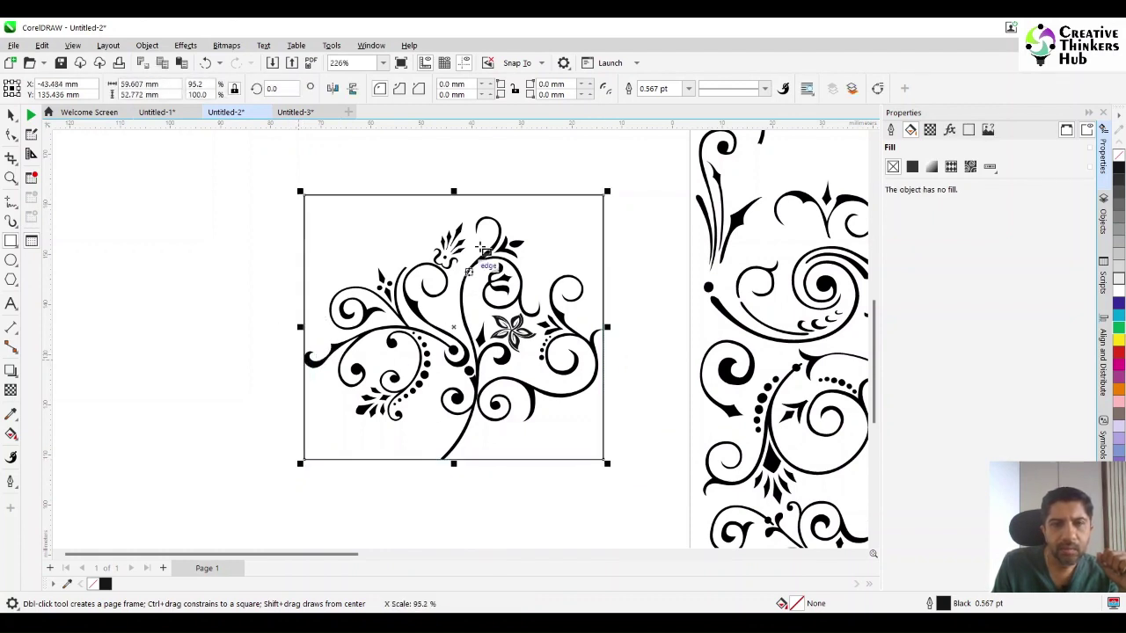
Lower the rectangle's upper edge to the top of the floral design, making it about 48.5 mm high.
drag(460, 195, 487, 217)
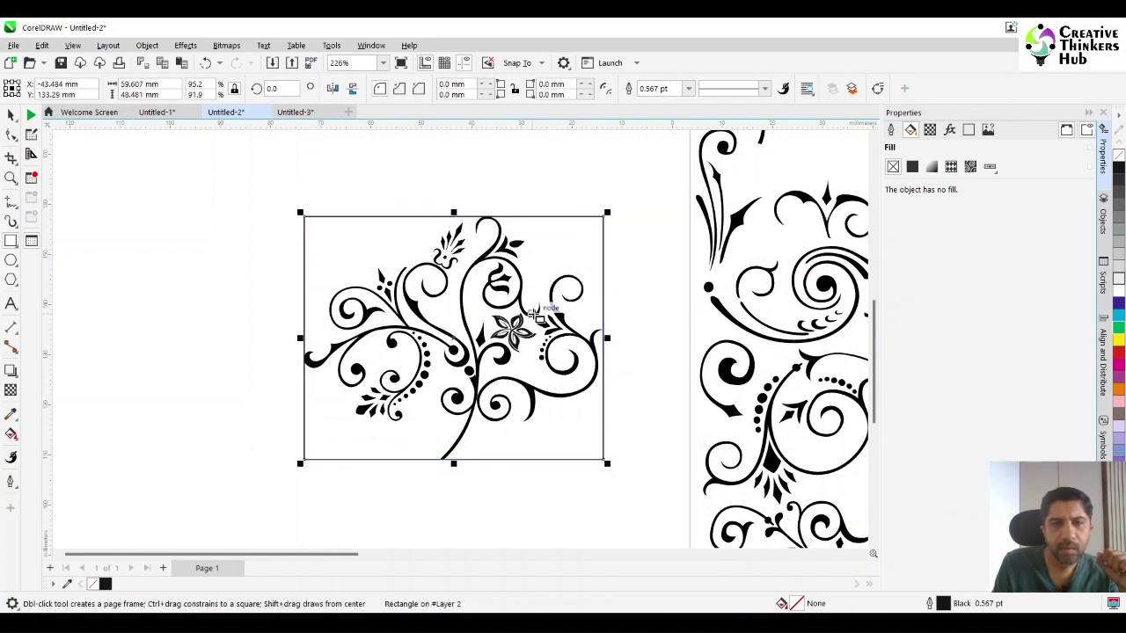
click(10, 115)
click(231, 228)
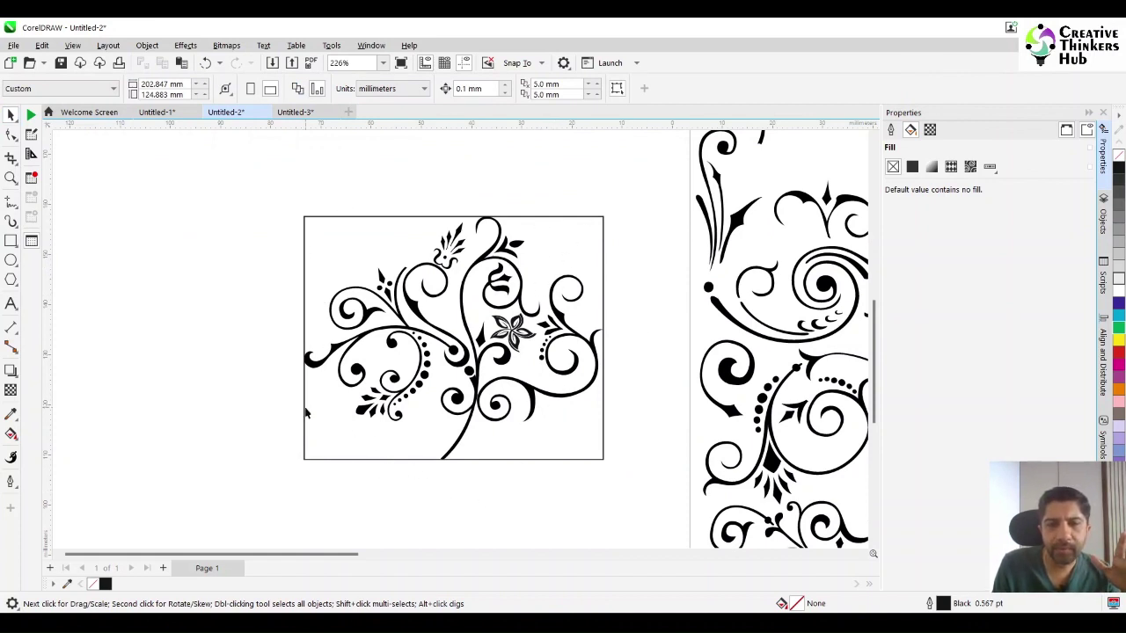
Try a spiral curl from the ornament sheet beside the floral design and delete it.
scroll(746, 449, down, 7)
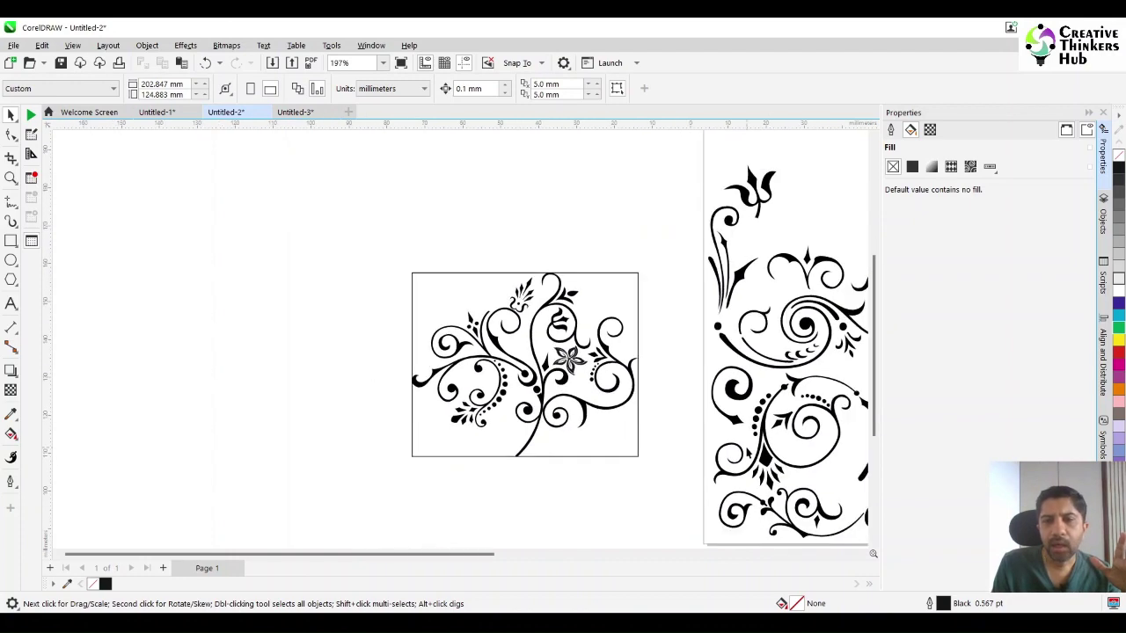
click(710, 556)
drag(567, 327, 161, 338)
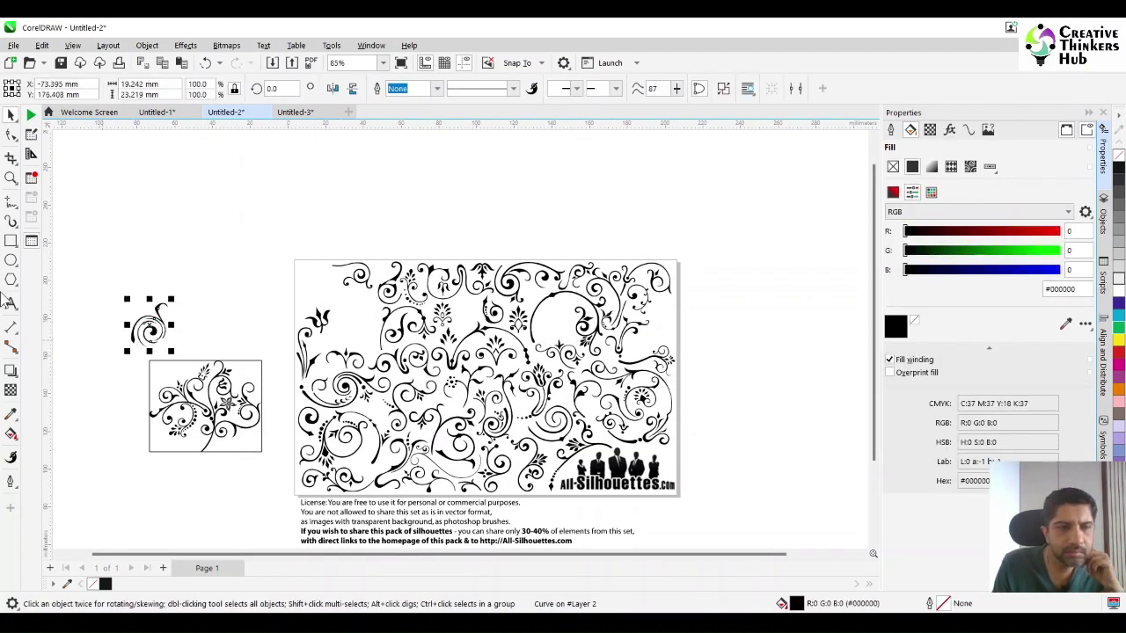
key(Delete)
Take the crown-shaped leaf ornament from the sheet, scale it to about 85% and fit it into the rectangle's upper-left corner.
drag(496, 359, 168, 347)
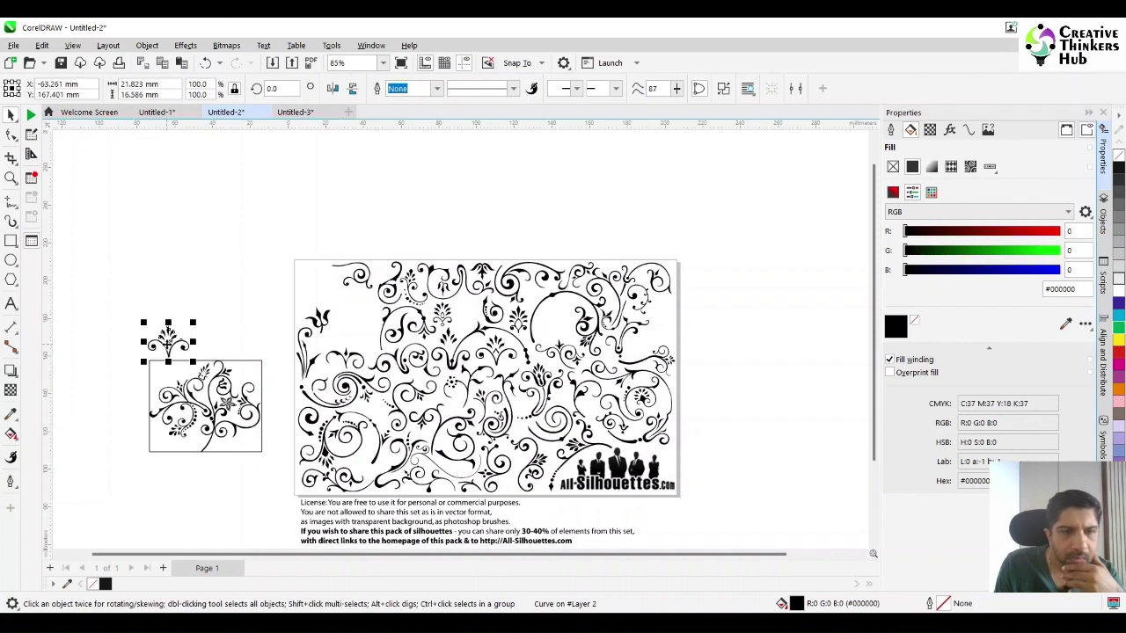
click(11, 178)
drag(93, 275, 303, 481)
click(11, 115)
drag(402, 269, 402, 332)
drag(353, 290, 359, 297)
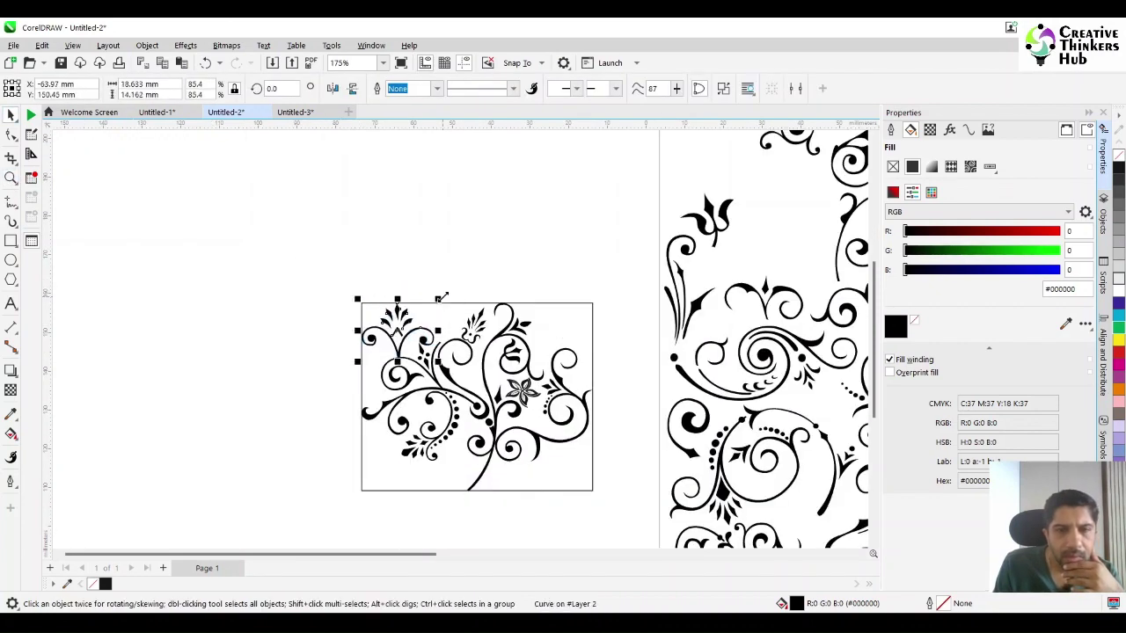
click(258, 261)
Try a double-curl ornament in the rectangle's upper-right corner, rotated to about 332°, and undo the rotation.
click(560, 321)
drag(559, 318, 582, 318)
click(592, 318)
double_click(596, 319)
click(567, 318)
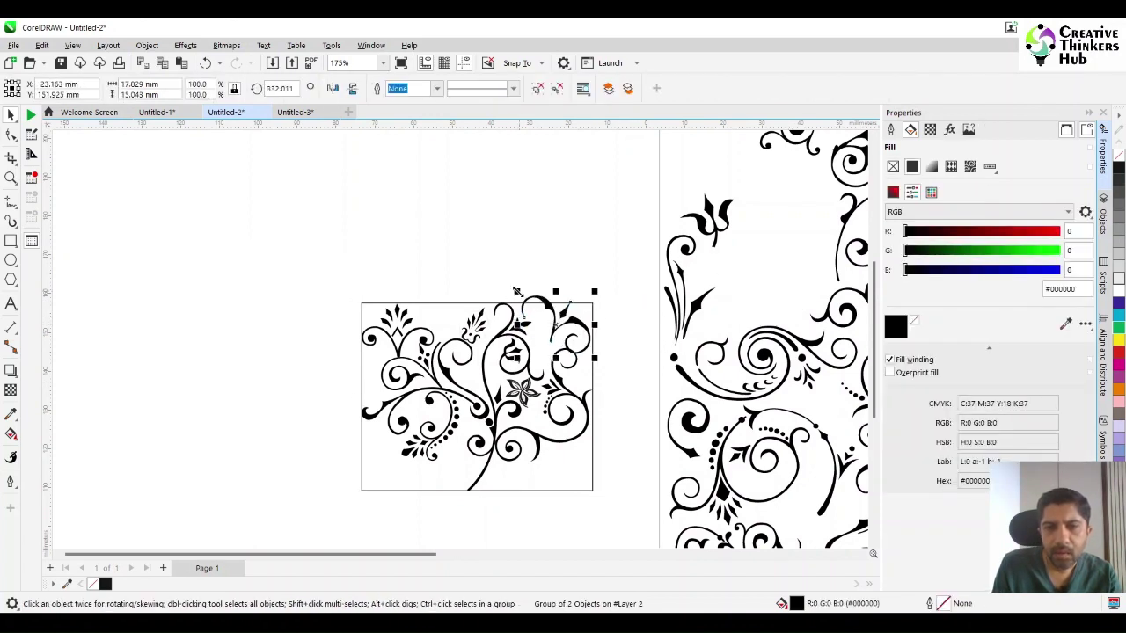
drag(517, 291, 526, 298)
key(Delete)
key(ctrl+z)
key(ctrl+z)
key(ctrl+z)
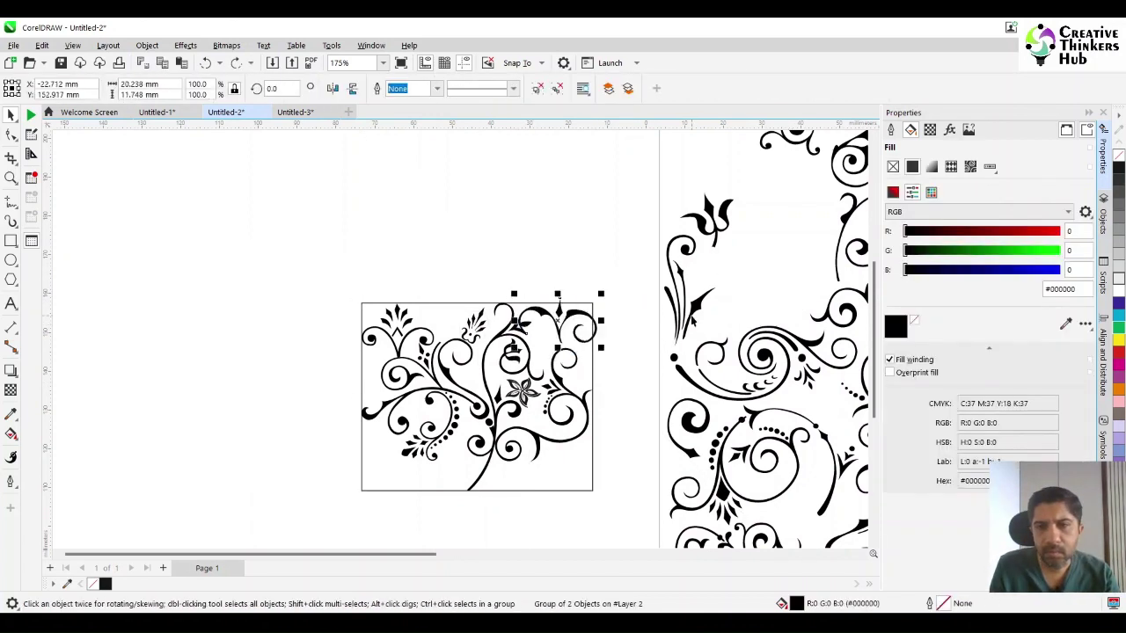
Try moving a piece of the sheet's curled stem toward the design, and undo the trial placements in the upper-right corner.
click(696, 308)
drag(671, 273, 547, 285)
key(ctrl+z)
click(624, 213)
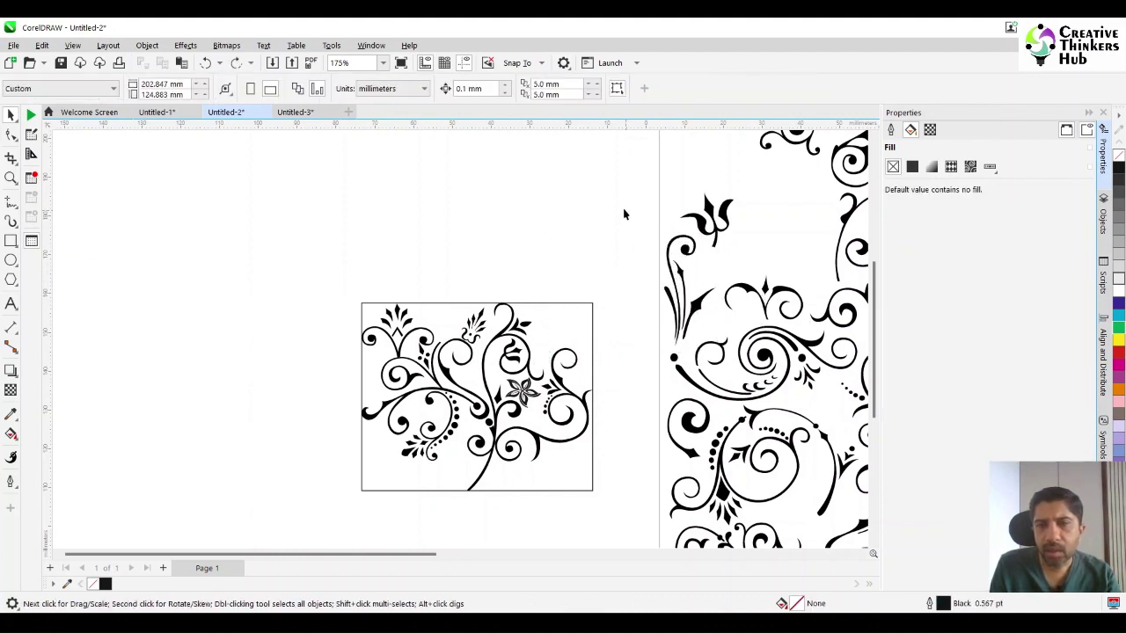
Group the curled stem with its leaves from the sheet's left edge and bring the group over to the floral design.
drag(714, 352, 719, 350)
drag(696, 308, 572, 251)
key(ctrl+g)
drag(594, 174, 592, 212)
Rotate the curled stem group to about 332°, scale it to about 66.5% and fit it into the rectangle's upper-right corner.
drag(570, 241, 541, 329)
click(539, 352)
click(534, 329)
drag(556, 322, 589, 300)
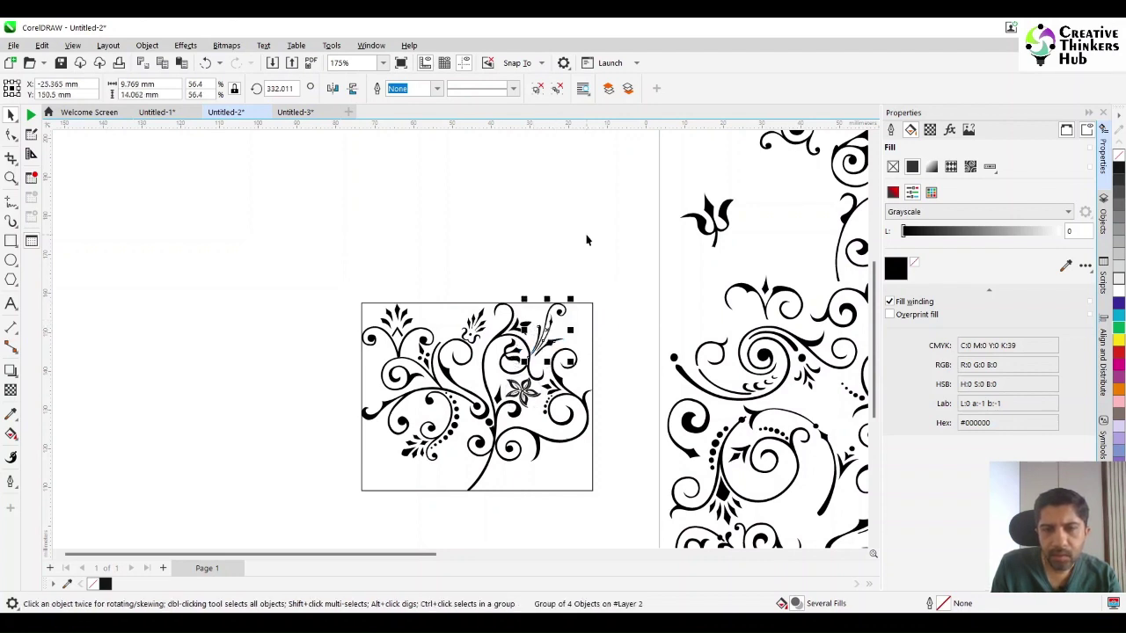
click(589, 240)
click(544, 352)
click(545, 351)
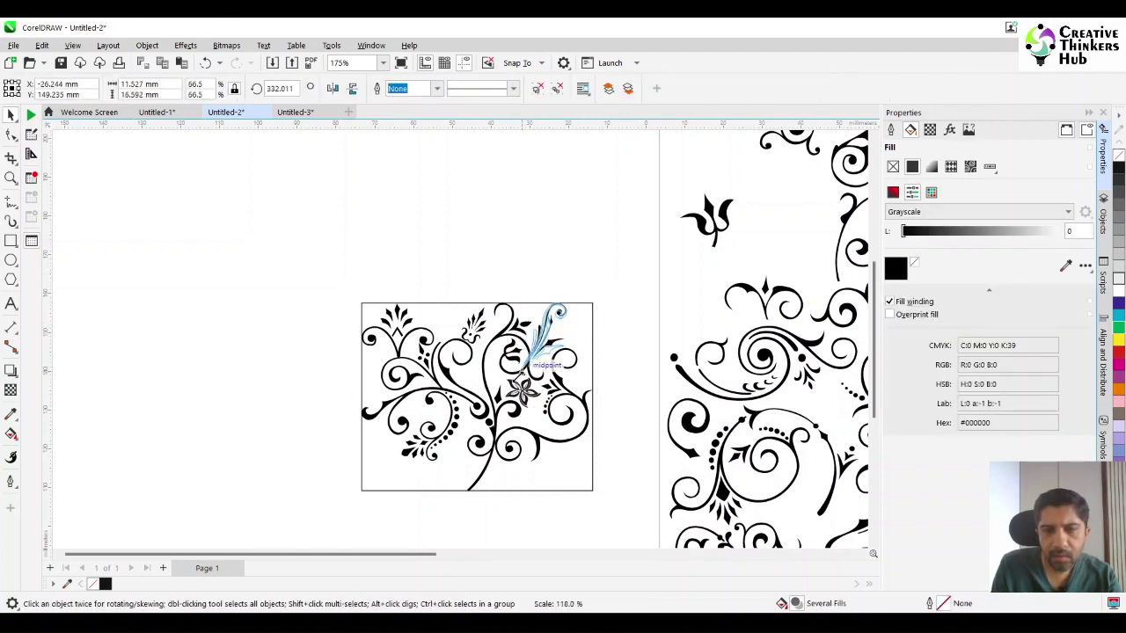
Undo the accidental move of the rectangle and lock it in place.
click(11, 178)
drag(425, 284, 636, 421)
click(10, 115)
drag(594, 234, 605, 241)
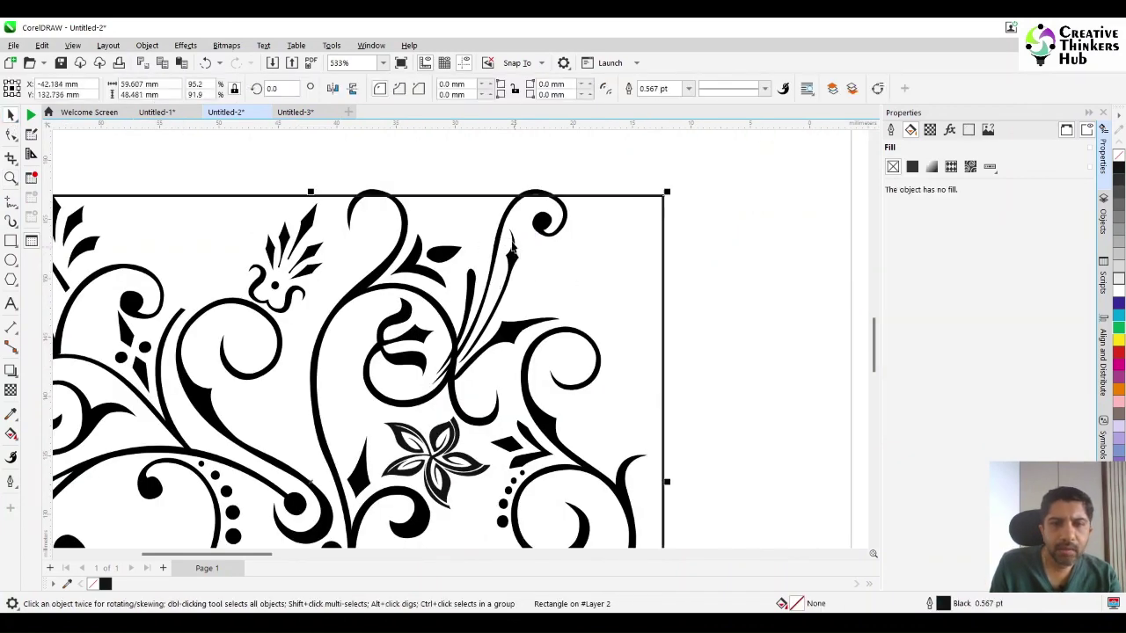
key(ctrl+z)
right_click(606, 241)
click(659, 361)
click(581, 267)
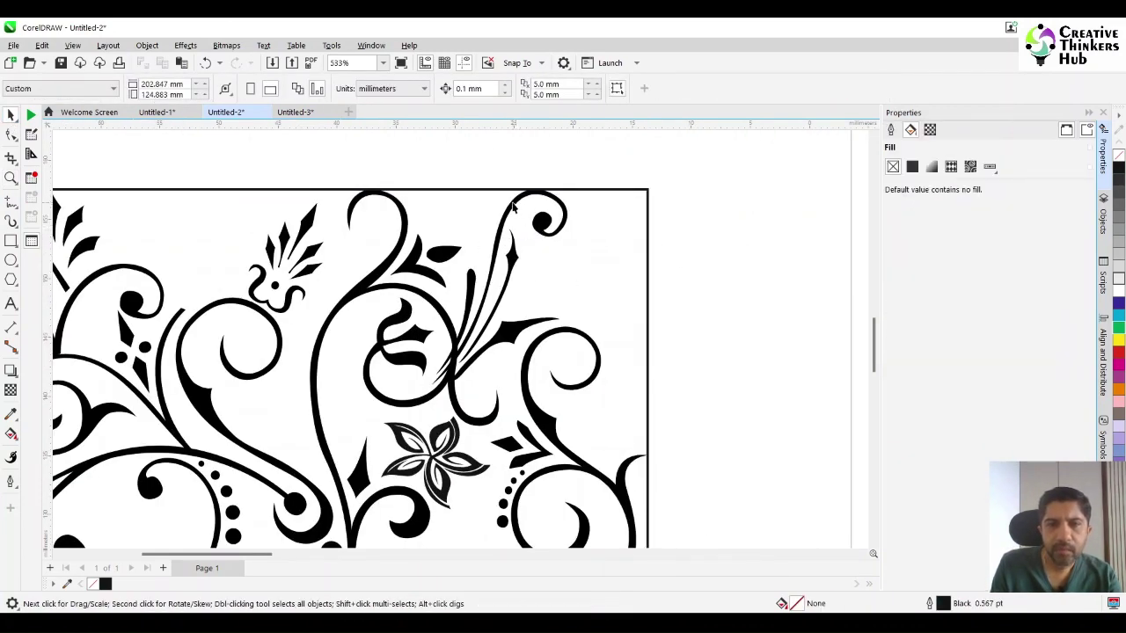
Shift the curled stem group slightly to the right inside the rectangle.
drag(514, 207, 527, 204)
click(527, 204)
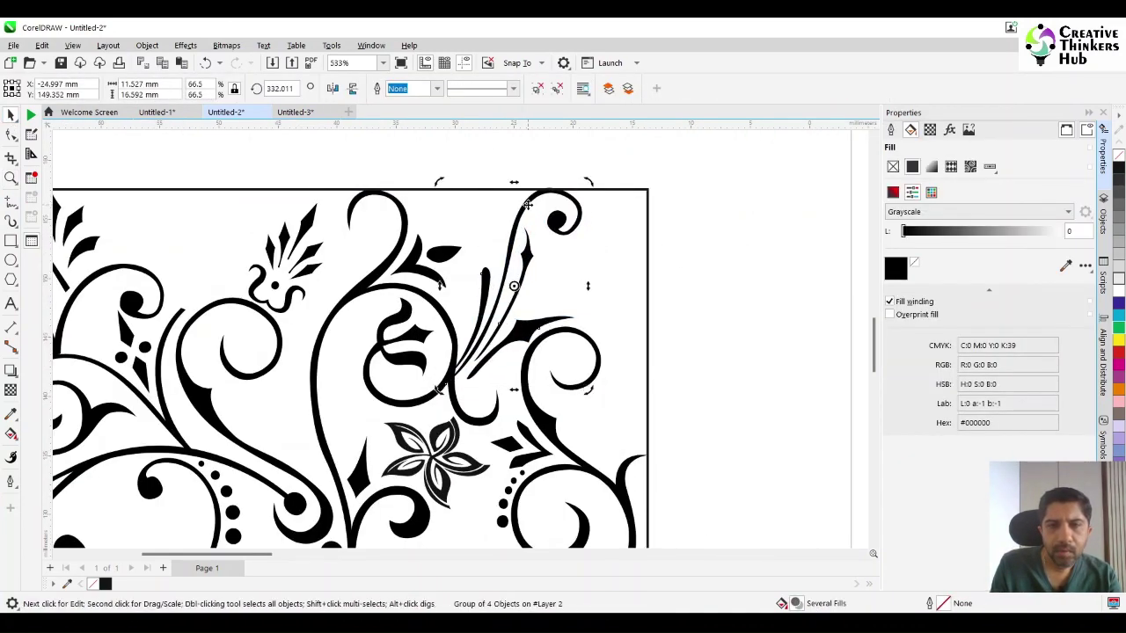
click(526, 204)
Rotate the lower leaf of the curled stem group to about 342° and enlarge it to about 75.6%.
ctrl+click(543, 325)
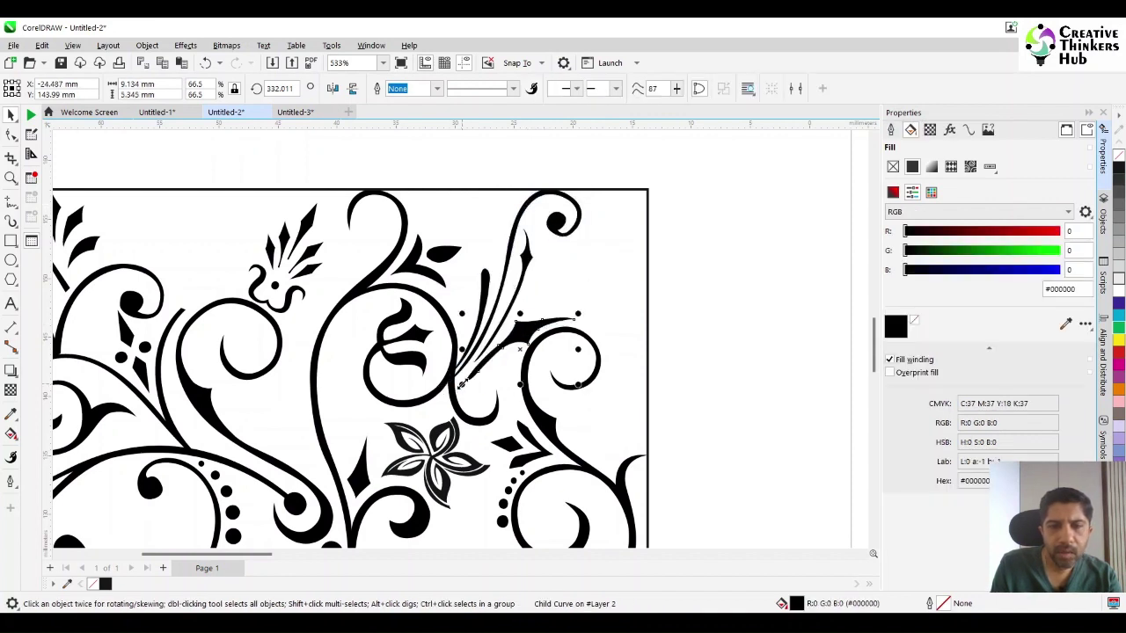
click(511, 354)
drag(579, 394, 598, 385)
key(Escape)
click(518, 340)
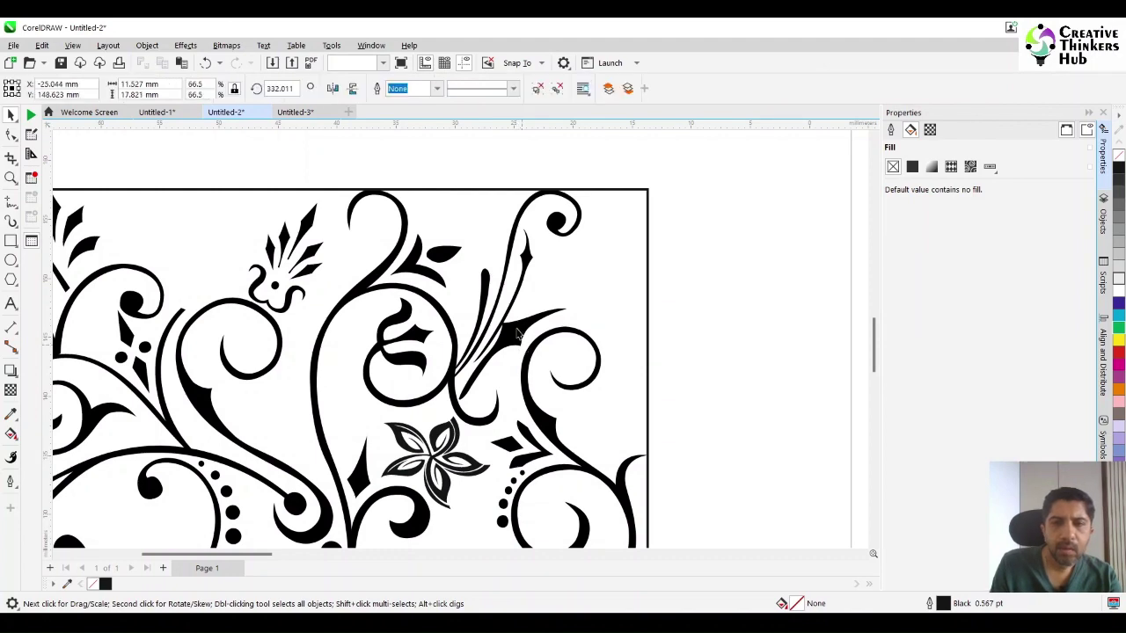
key(Escape)
Unlock the rectangle and lock it again.
right_click(601, 259)
click(611, 286)
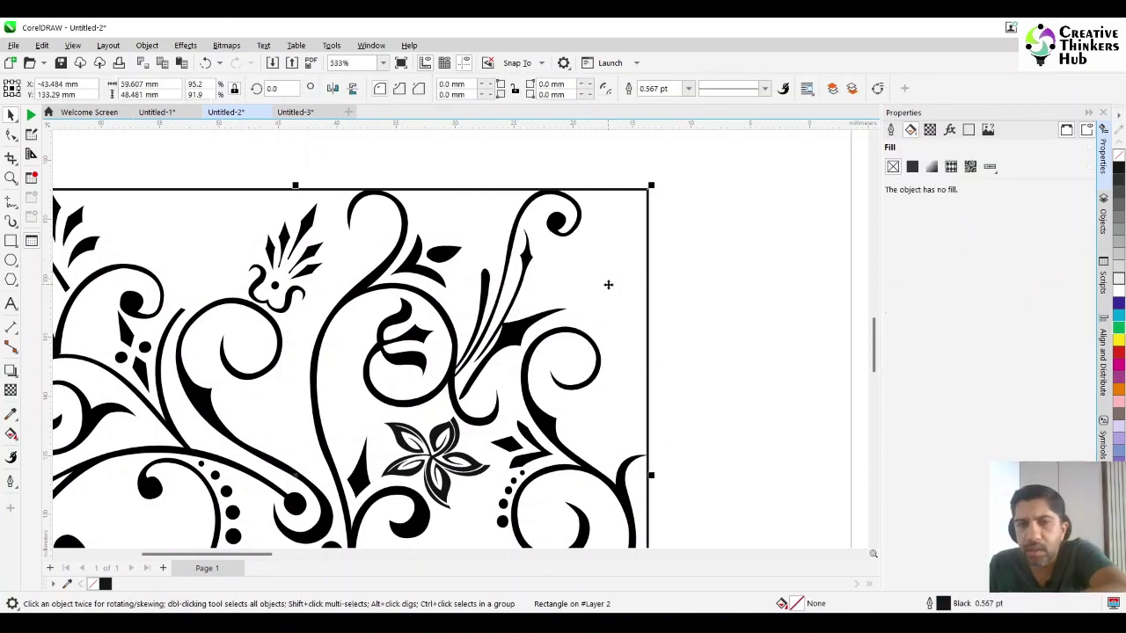
right_click(607, 284)
click(638, 360)
Delete the lower leaf from the curled stem group.
click(521, 333)
ctrl+click(520, 333)
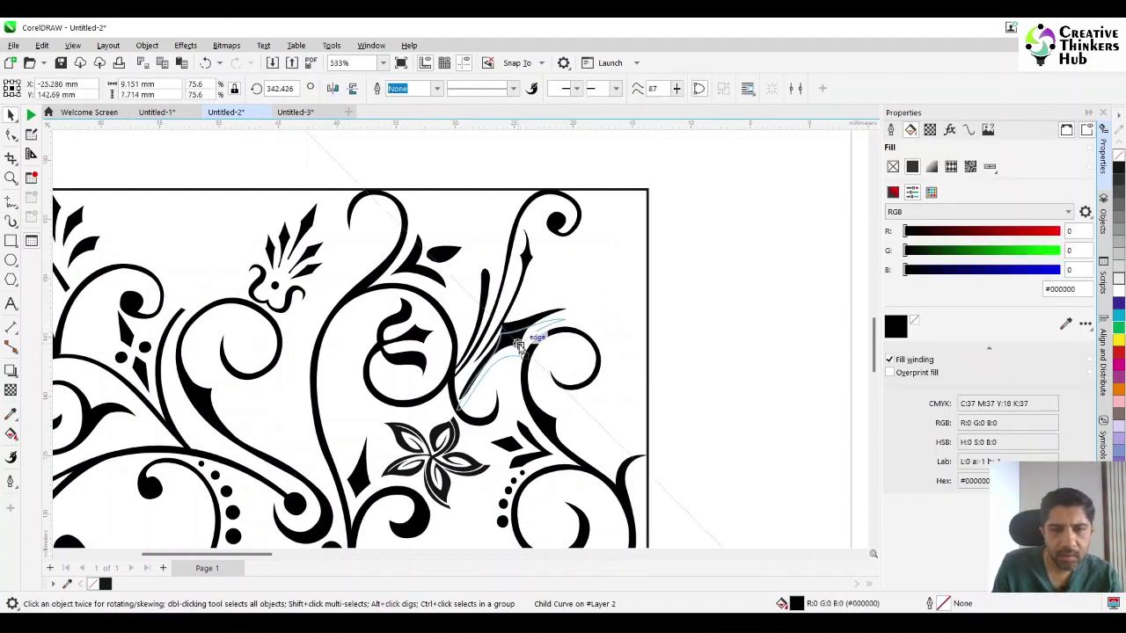
key(Delete)
Reposition and tilt the diamond-tipped spike within the curled stem group.
click(509, 313)
ctrl+click(510, 313)
drag(505, 324, 488, 339)
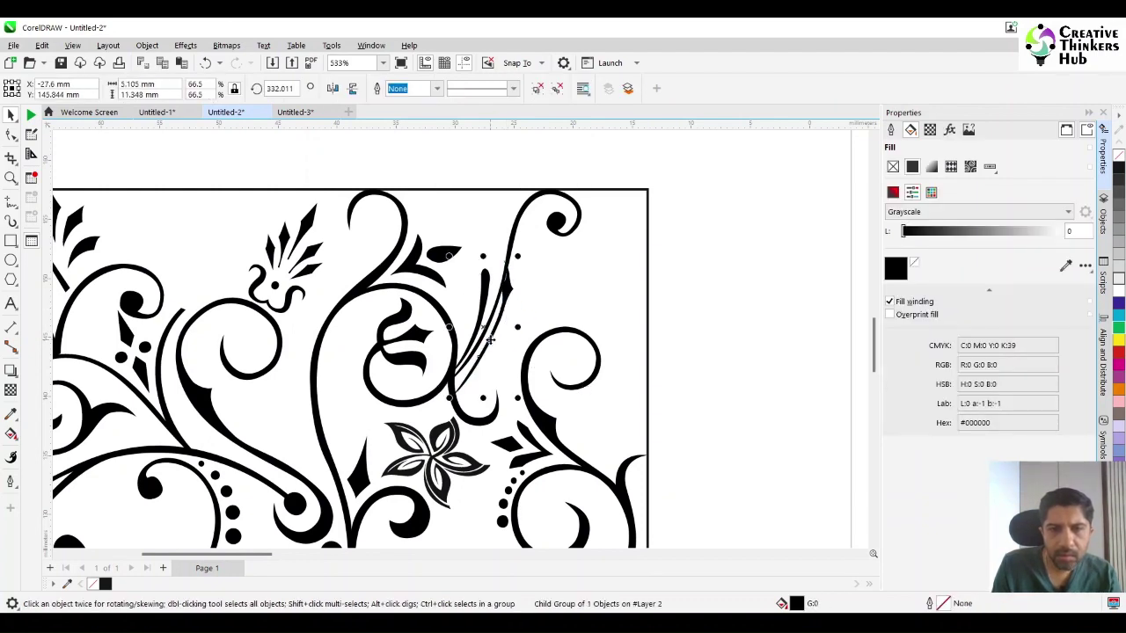
click(489, 339)
drag(516, 253, 530, 291)
ctrl+click(515, 298)
click(719, 289)
Place a smaller copy of the ball-tipped curl from the sheet's left edge in the rectangle's lower-right corner.
scroll(718, 291, down, 3)
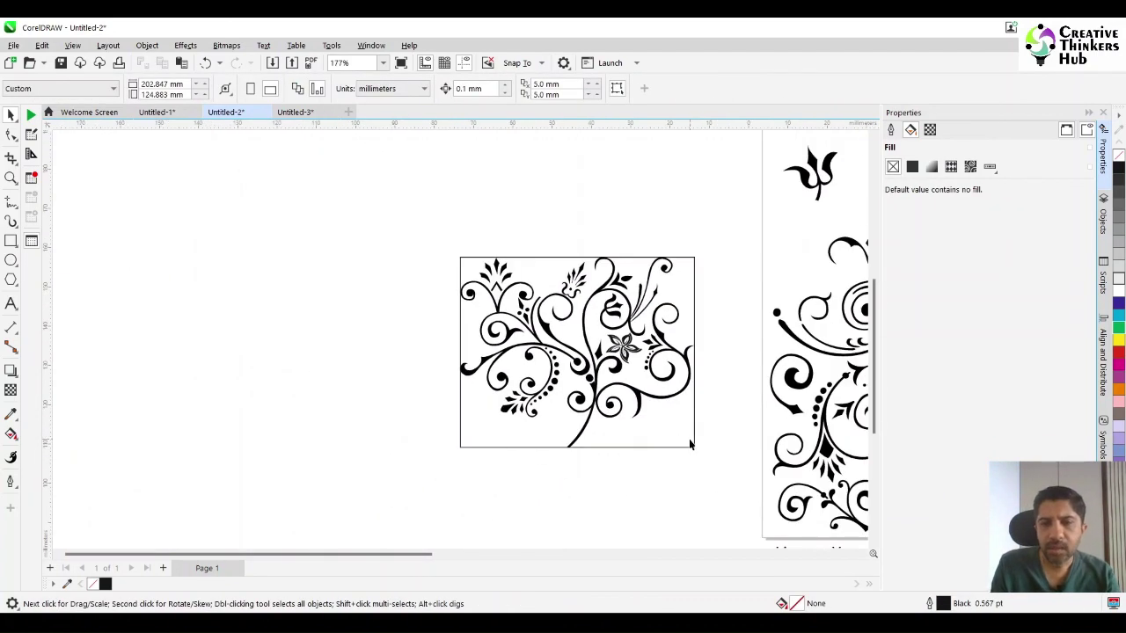
drag(802, 387, 683, 450)
click(723, 386)
Try shrinking the curled stem group to about 61.9% and undo it.
click(653, 293)
drag(677, 253, 673, 257)
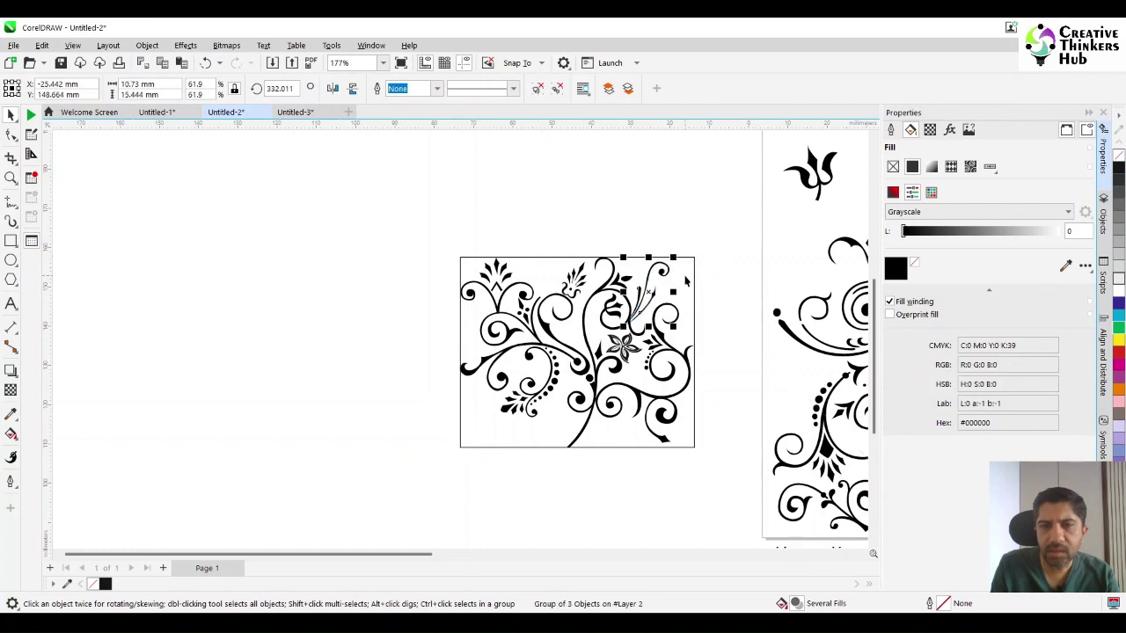
key(ctrl+z)
Unlock the rectangle and set its size to 60 × 60 mm.
click(695, 361)
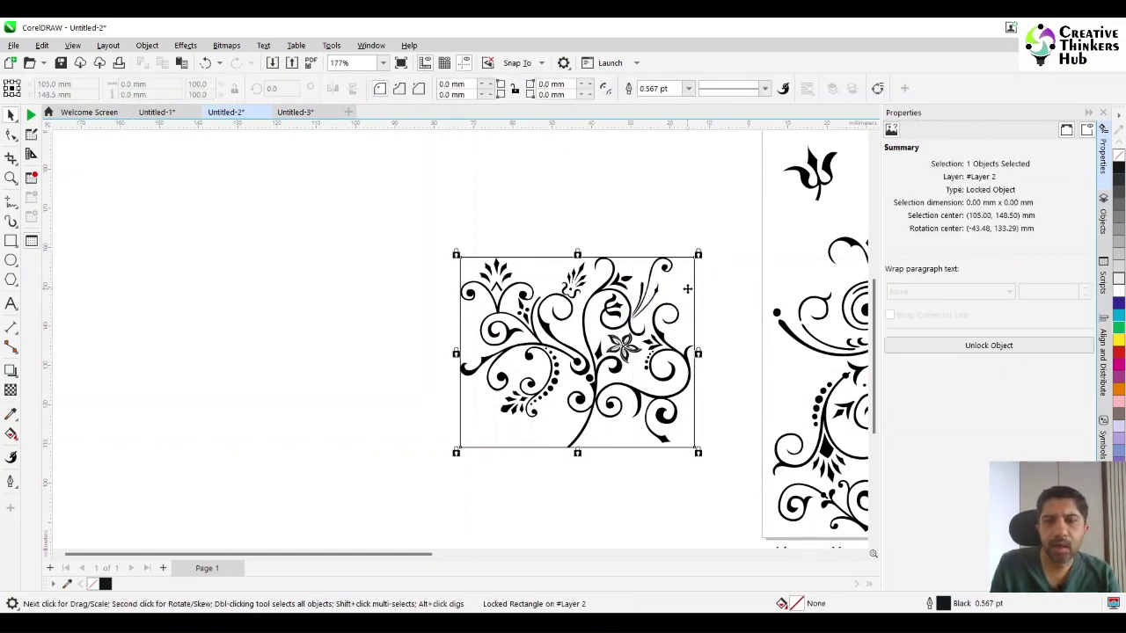
right_click(687, 288)
click(723, 319)
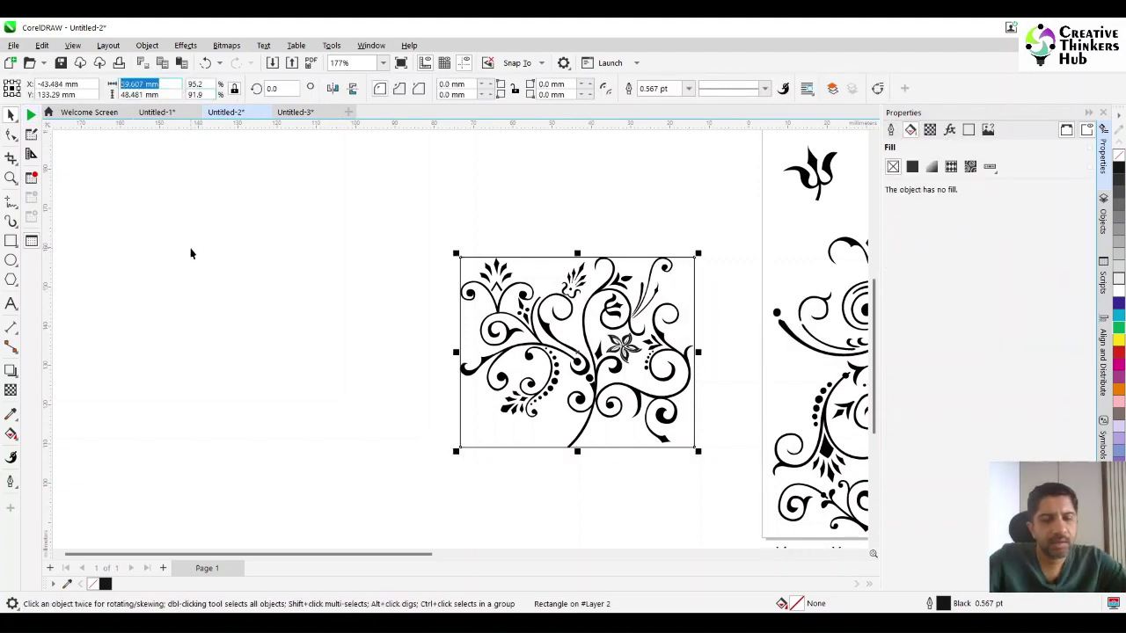
key(Tab)
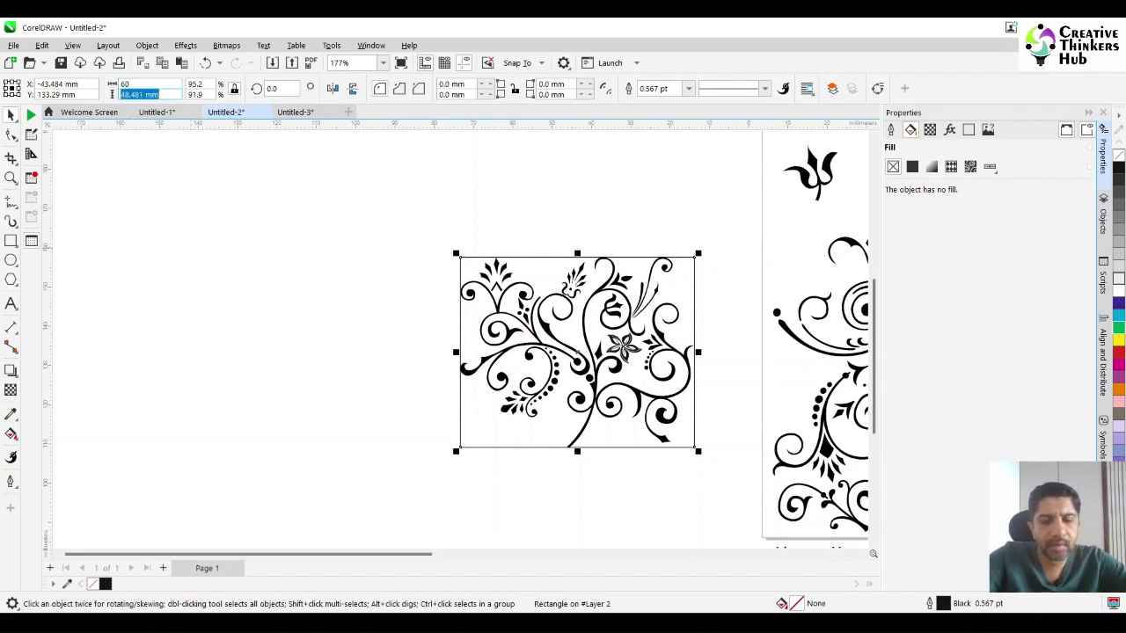
text(60)
key(Return)
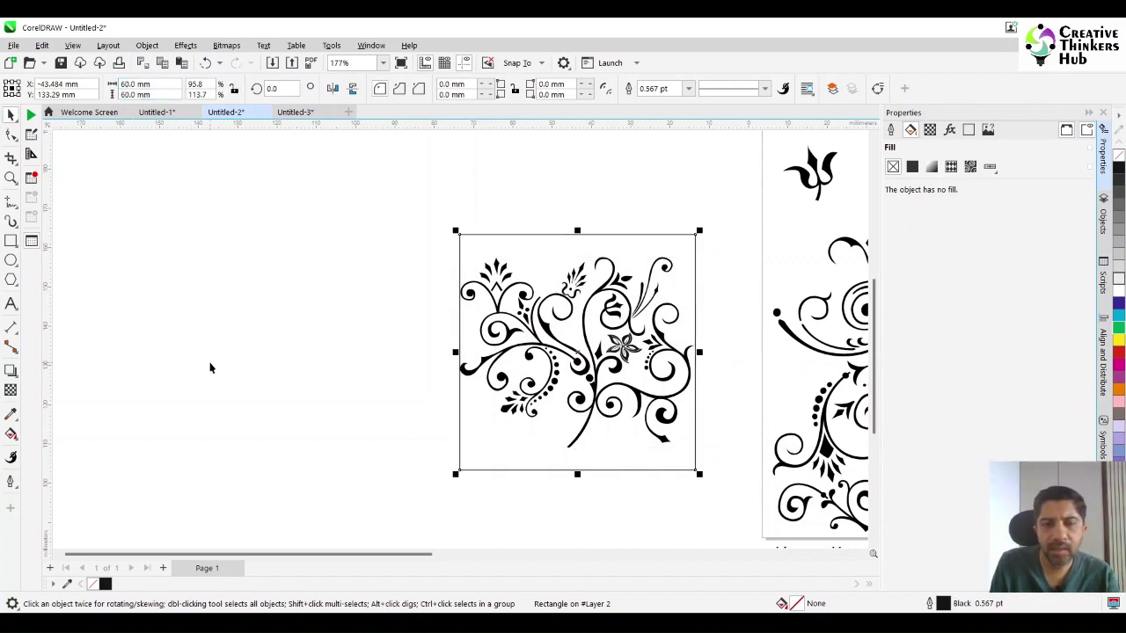
click(209, 368)
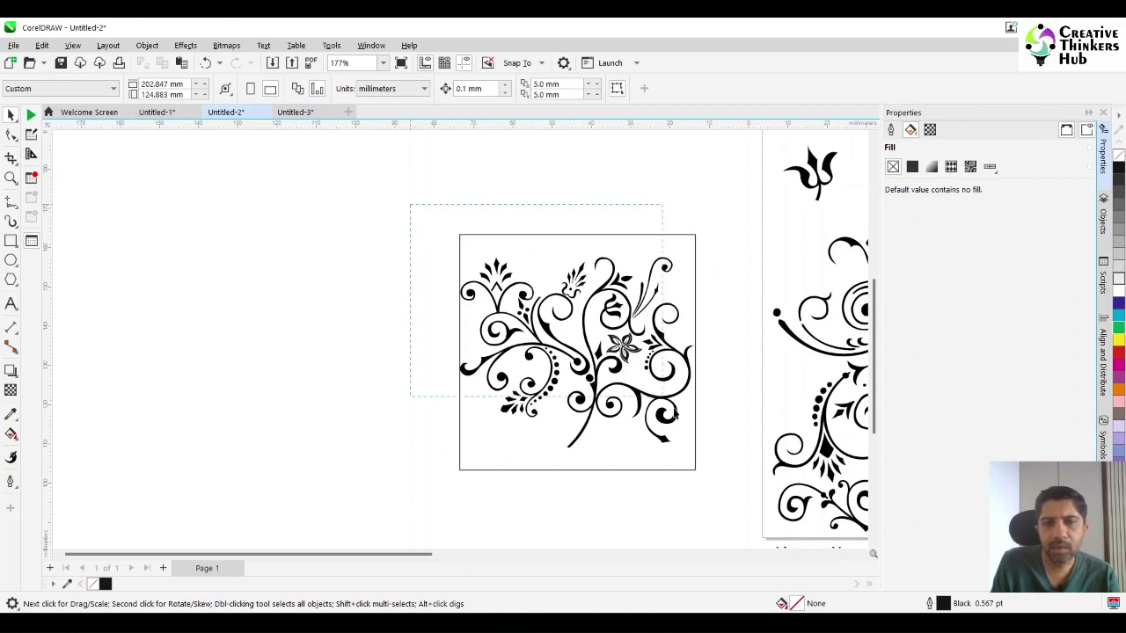
Enlarge all the floral elements together to about 71.7 × 58.2 mm so they span the square's height.
drag(674, 413, 713, 463)
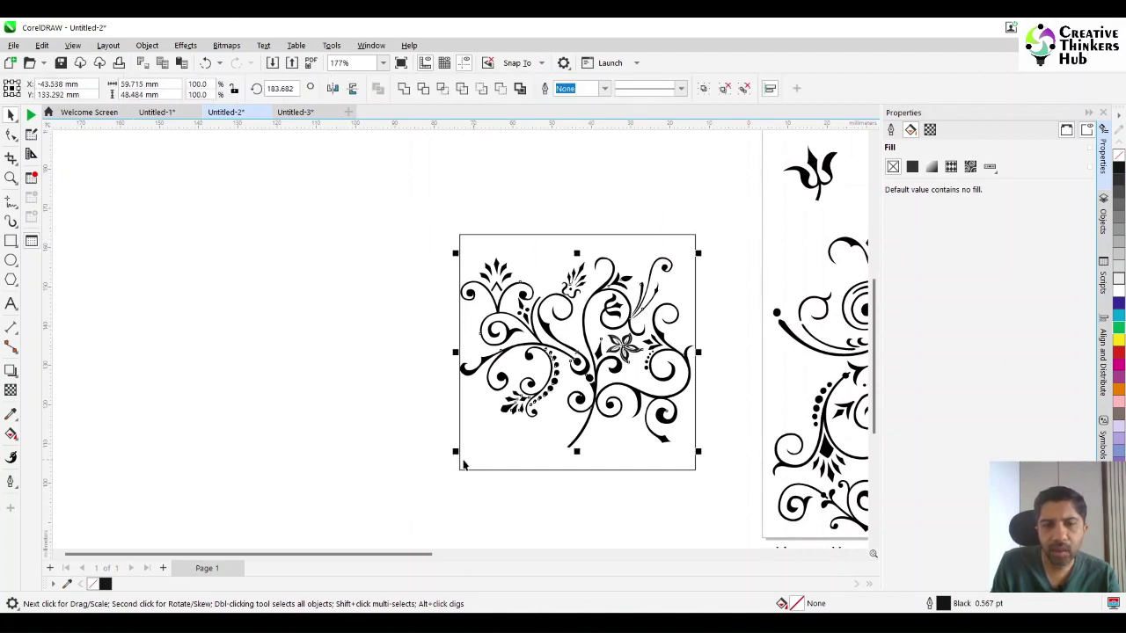
drag(455, 454, 434, 488)
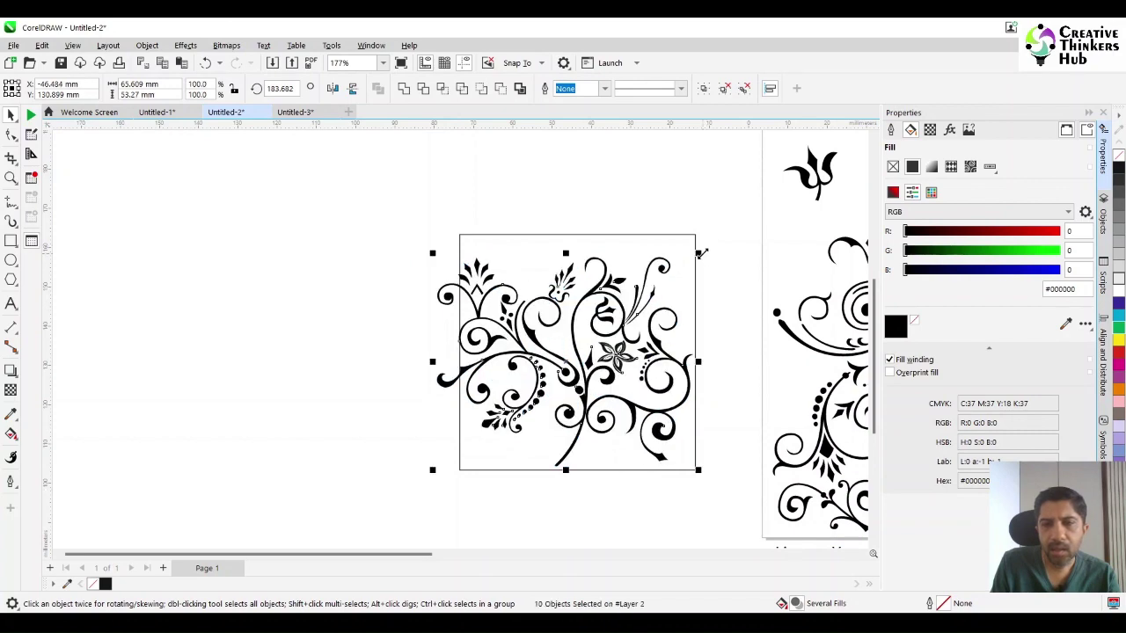
drag(698, 249, 727, 218)
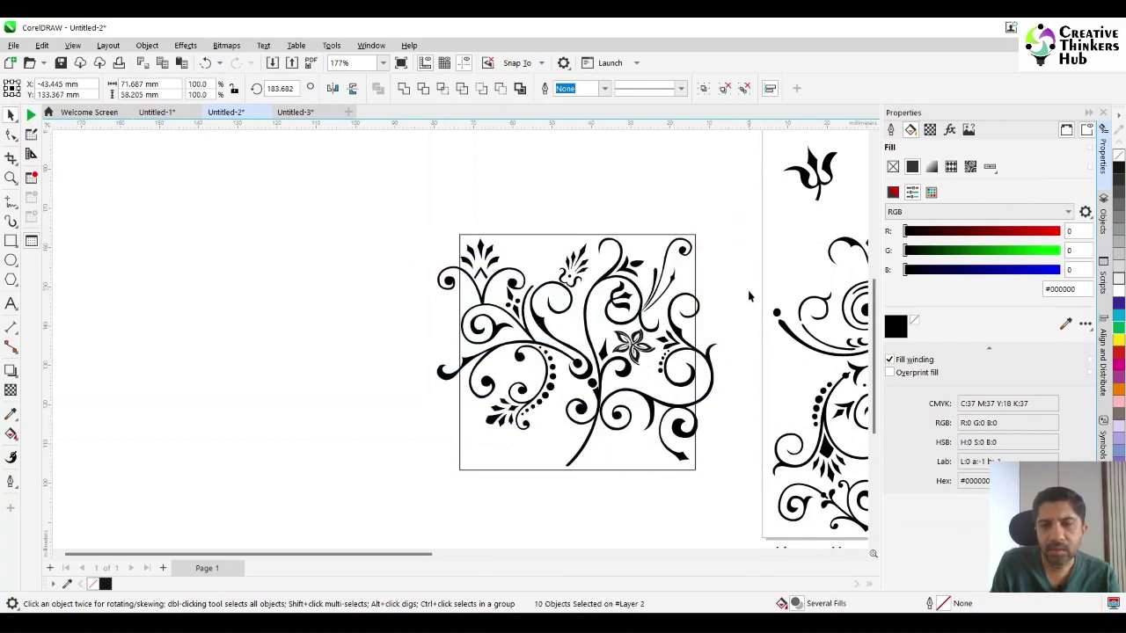
click(748, 296)
Shrink the right-hand branch to about 97.4% so it fits inside the square, undoing the stray move that follows.
click(712, 393)
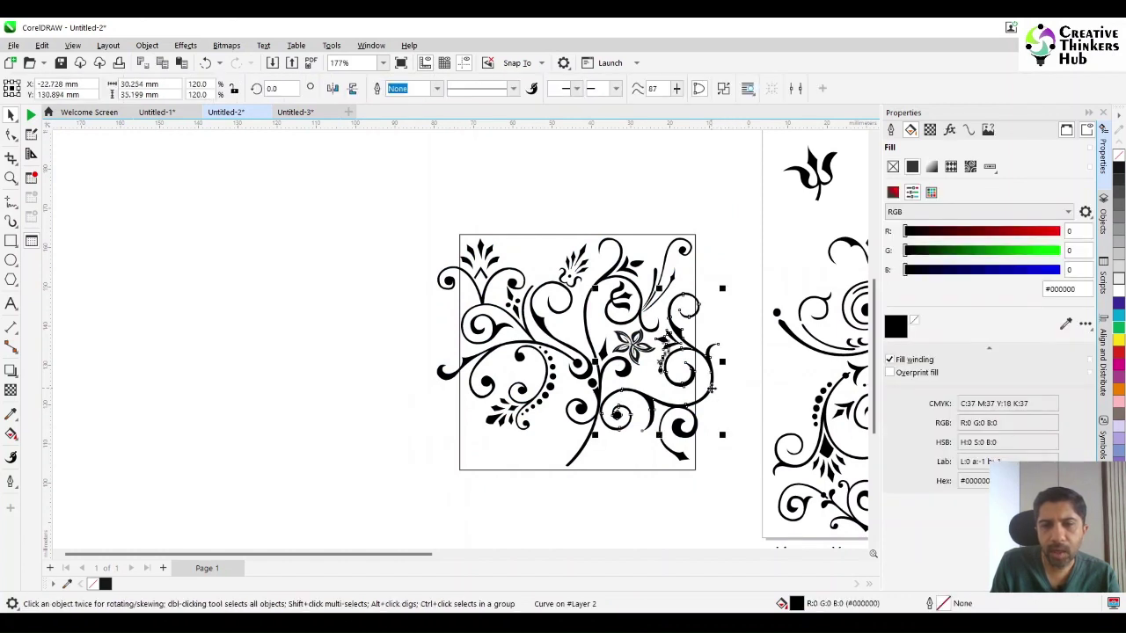
drag(722, 289, 700, 314)
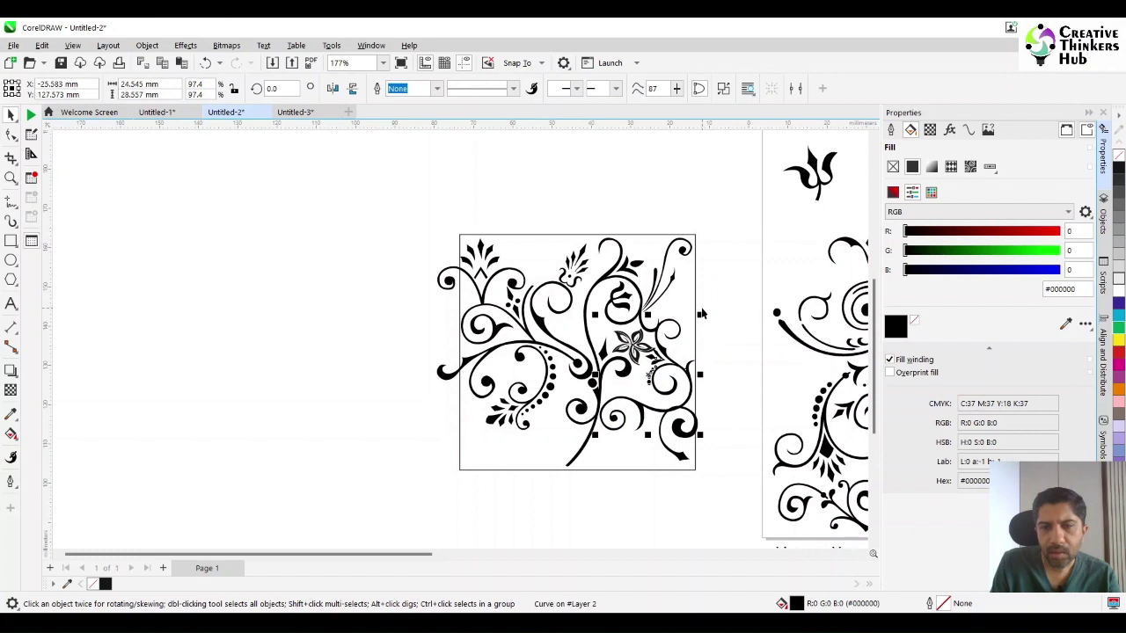
drag(685, 368, 684, 382)
key(ctrl+z)
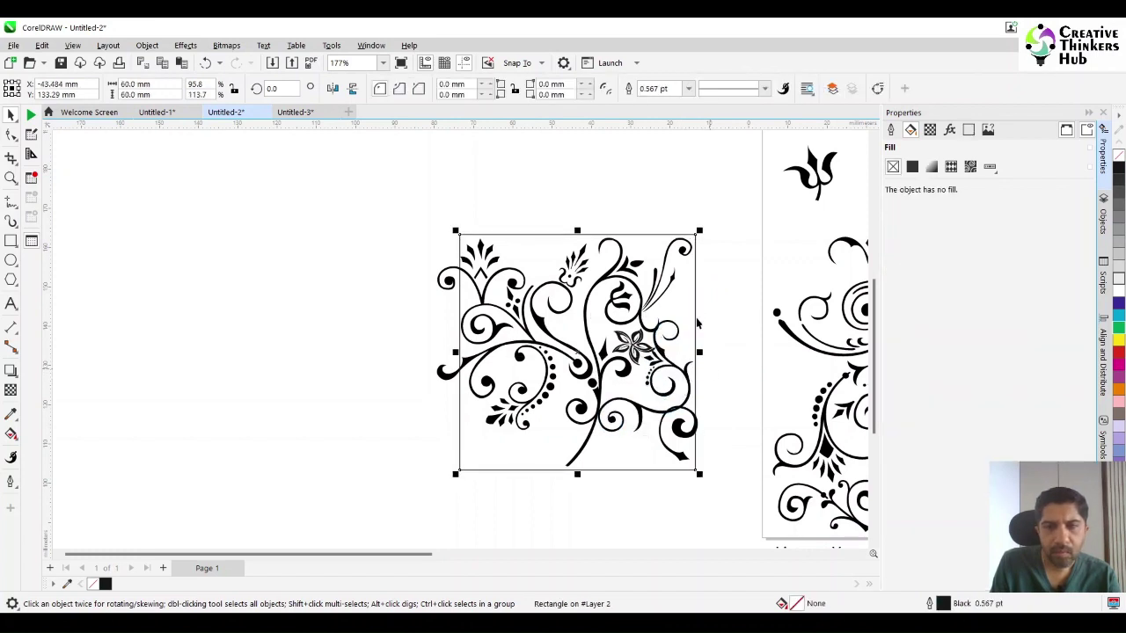
Lock the square frame and move the lower-right curl left so it sits inside the frame.
click(714, 303)
click(691, 305)
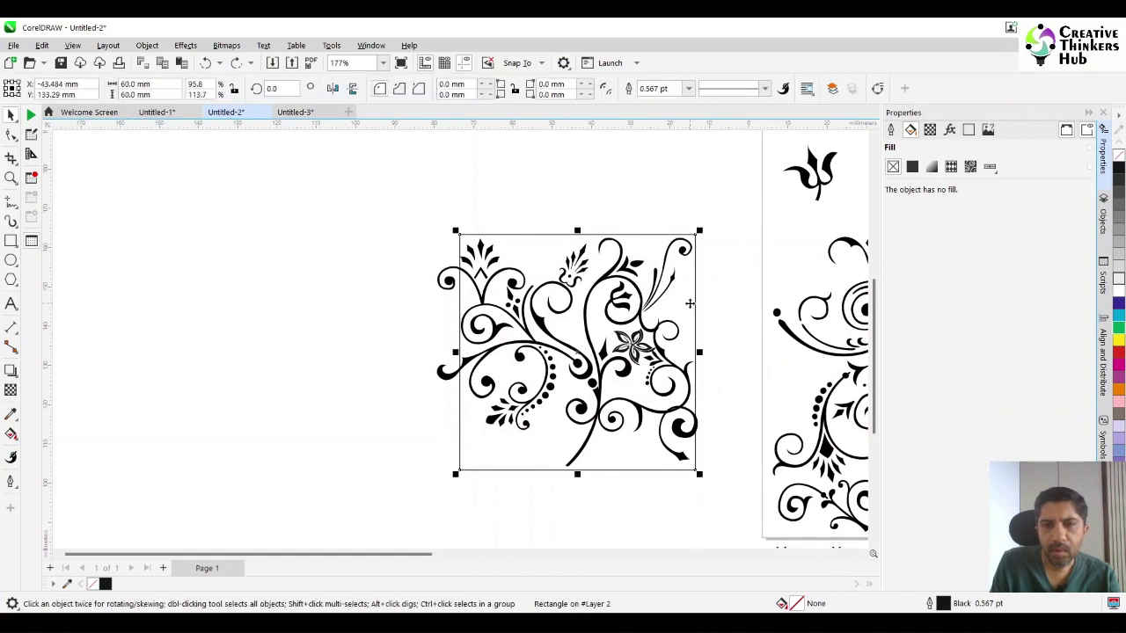
right_click(690, 305)
click(720, 360)
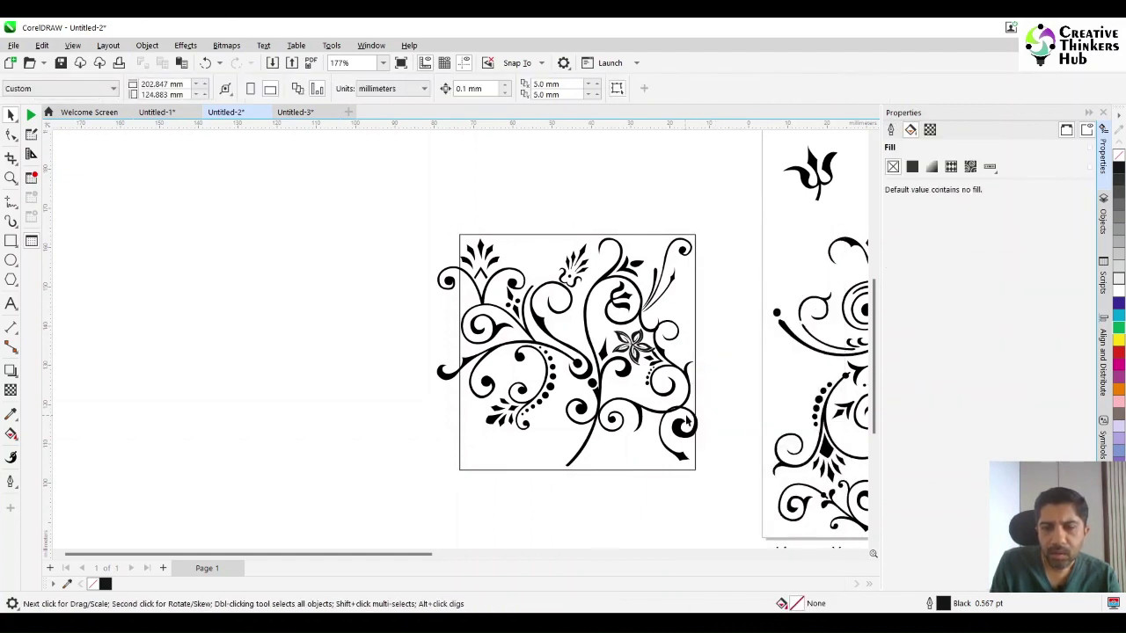
drag(682, 435, 665, 439)
click(719, 406)
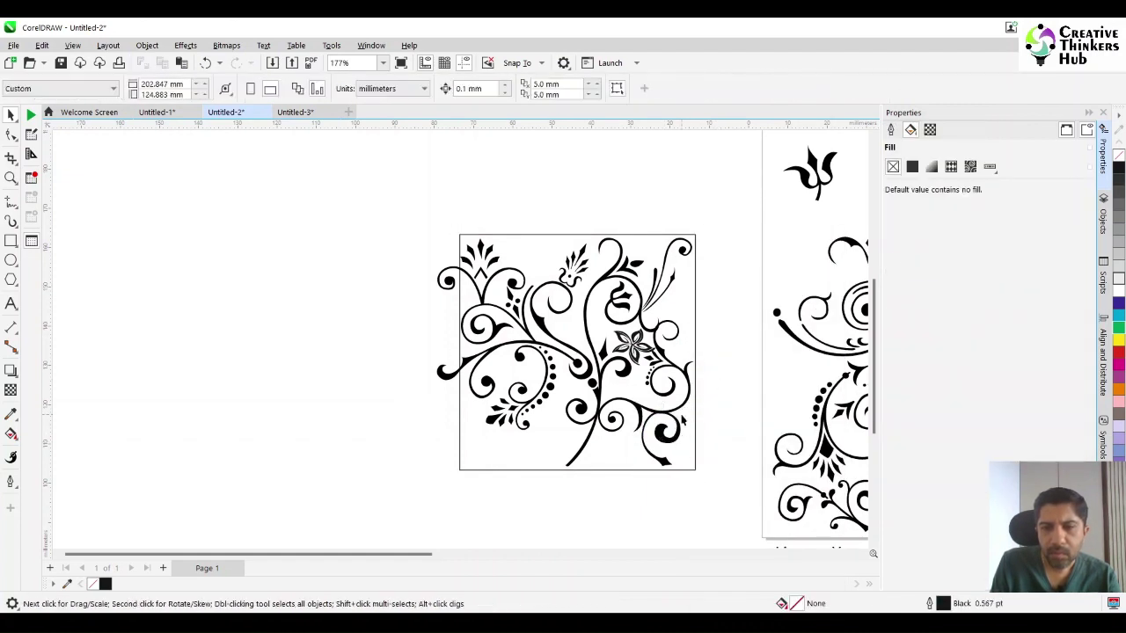
Shrink and reposition the right-hand dotted curl, and reposition the lower-right curl beneath it, inside the square frame.
click(689, 382)
drag(700, 318, 698, 343)
click(657, 376)
click(726, 367)
drag(672, 393, 678, 397)
click(717, 420)
drag(675, 440, 664, 450)
drag(675, 479, 668, 446)
Shrink the long left-hand branch so its outer tip sits inside the square frame.
click(475, 371)
click(465, 362)
drag(436, 425, 451, 410)
click(525, 318)
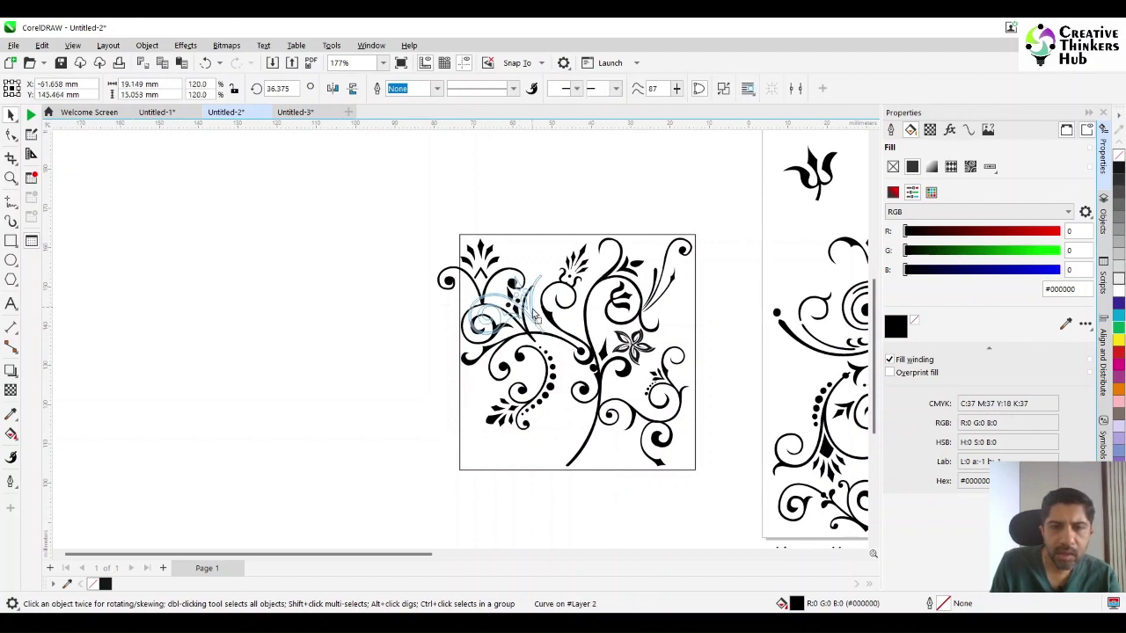
Shrink the top-left flower ornament and reposition it inside the square's corner, above the spiral branch.
click(491, 280)
drag(434, 309, 457, 293)
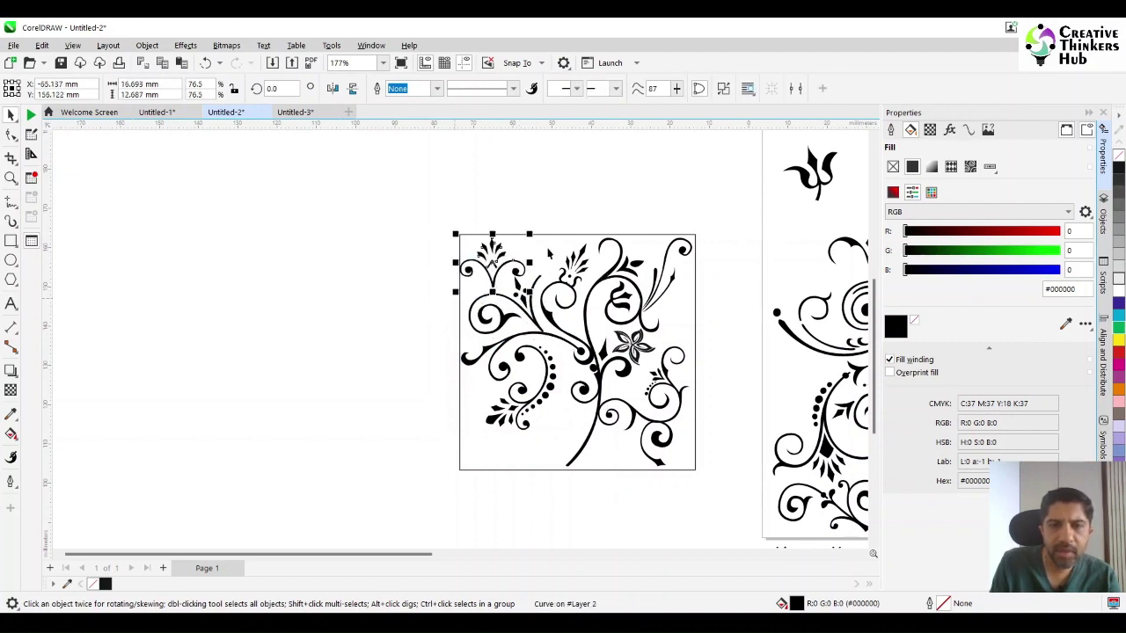
click(387, 277)
click(489, 259)
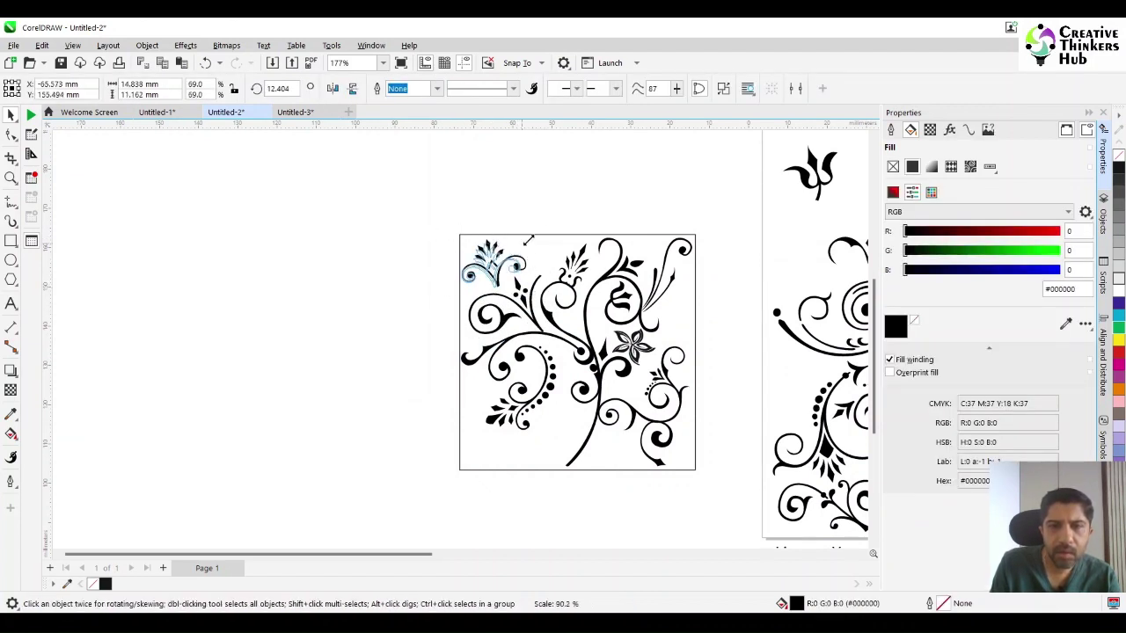
drag(498, 264, 532, 232)
click(504, 266)
click(502, 264)
click(369, 295)
Move the lower-left dotted branch slightly up and right so it meets the long left-hand branch.
click(554, 371)
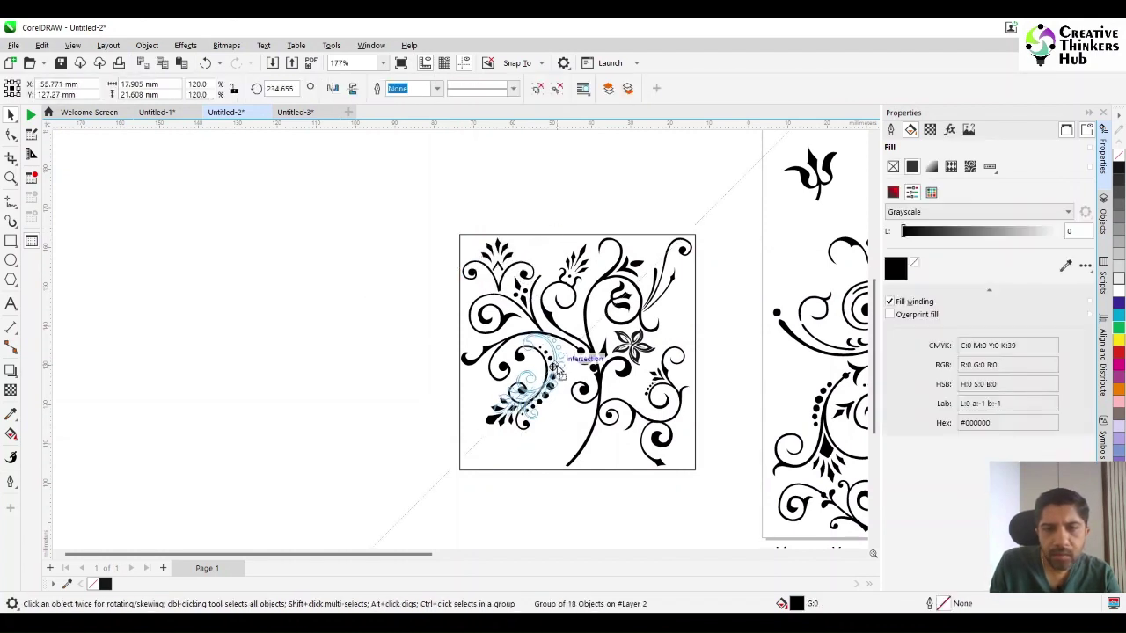
drag(555, 370, 556, 369)
click(315, 422)
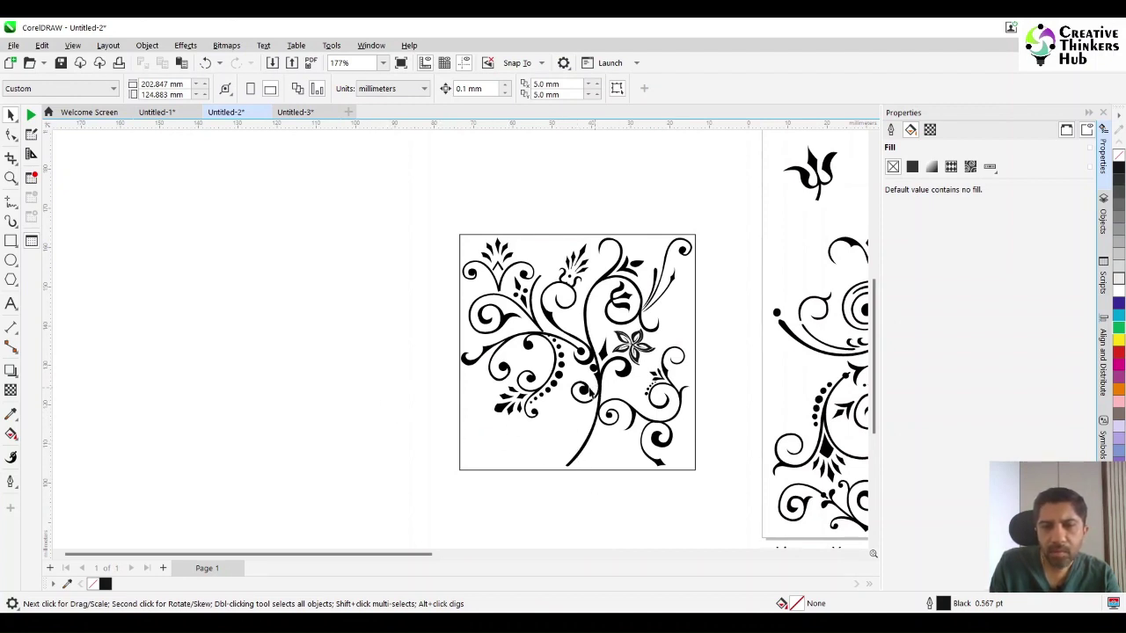
Align the right edge of the top-right sprig with the right edge of the curling branch below it.
drag(713, 521, 671, 390)
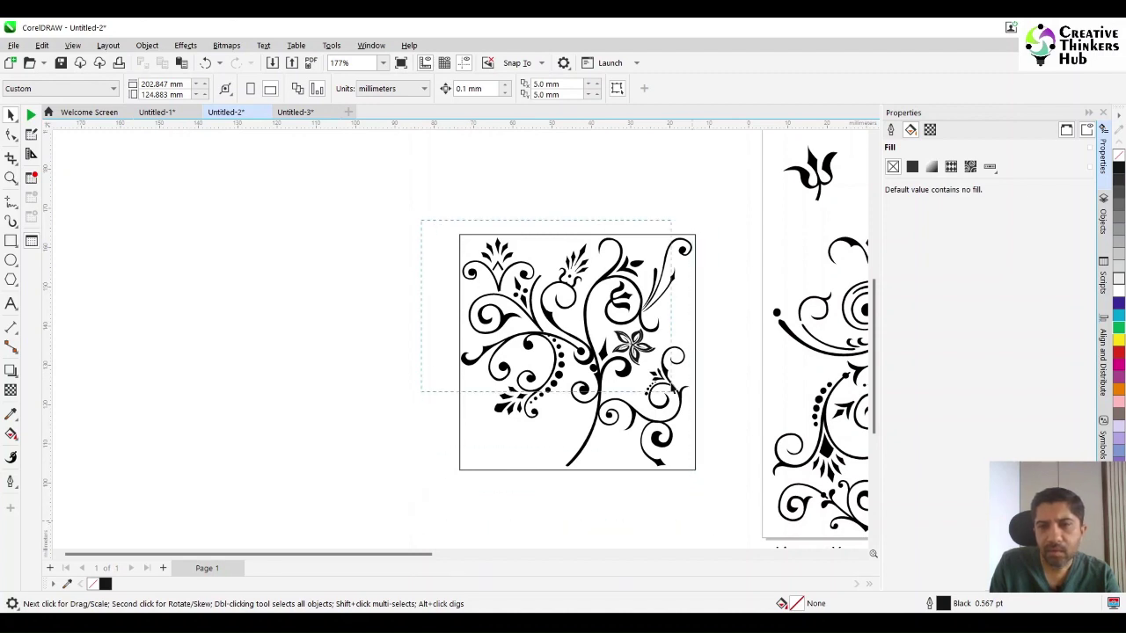
drag(670, 250, 671, 252)
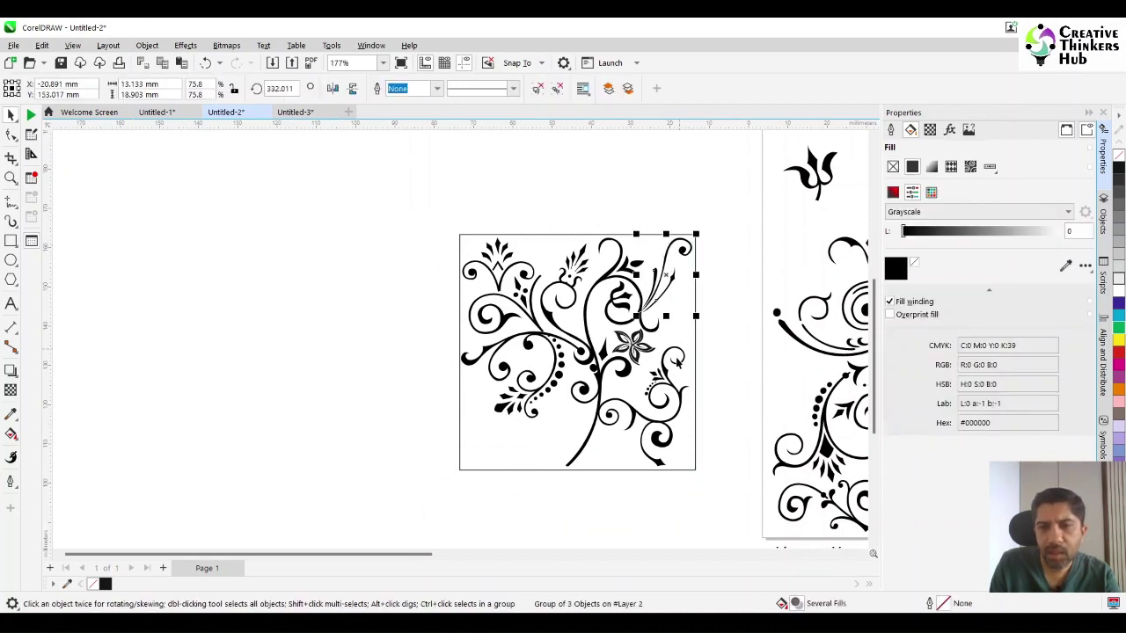
shift+click(679, 355)
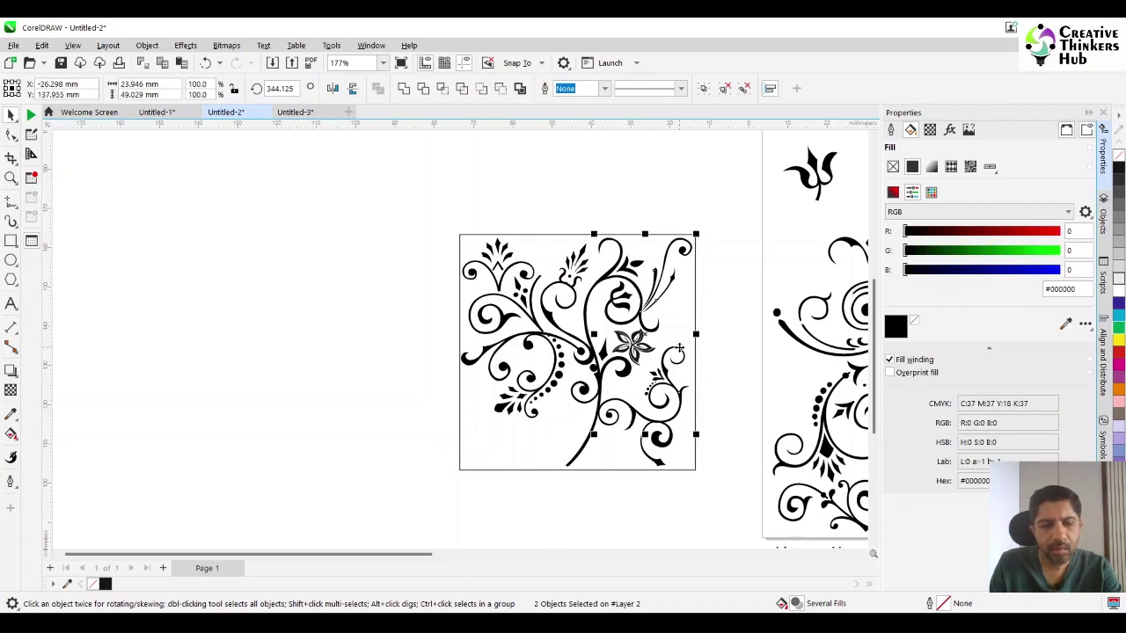
click(733, 315)
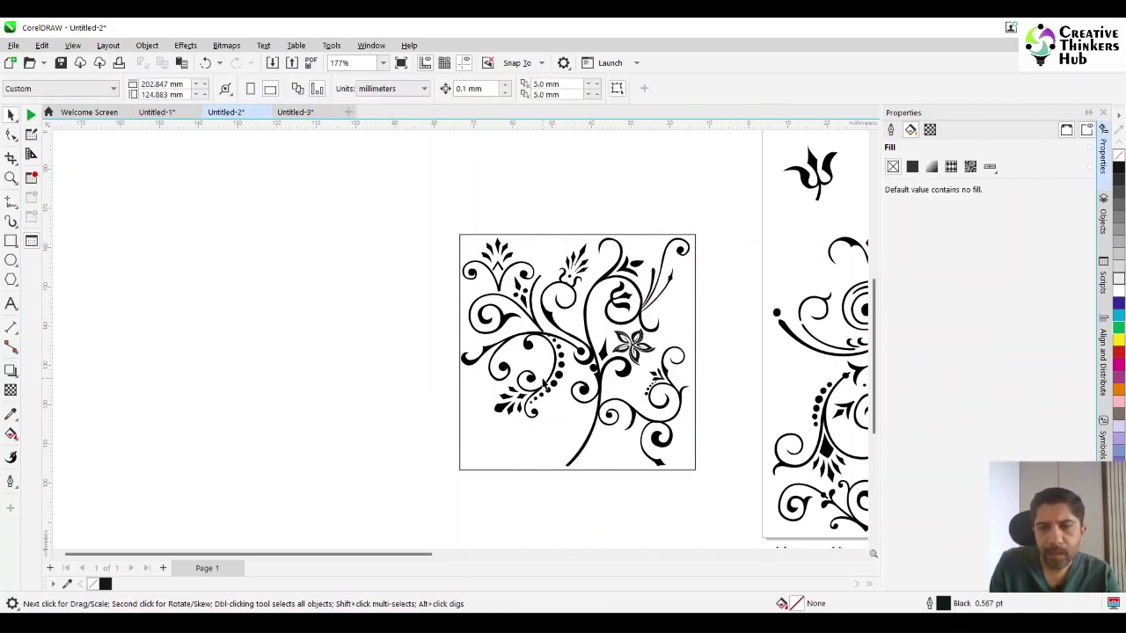
Unlock the square frame around the floral ornament.
click(481, 466)
click(506, 495)
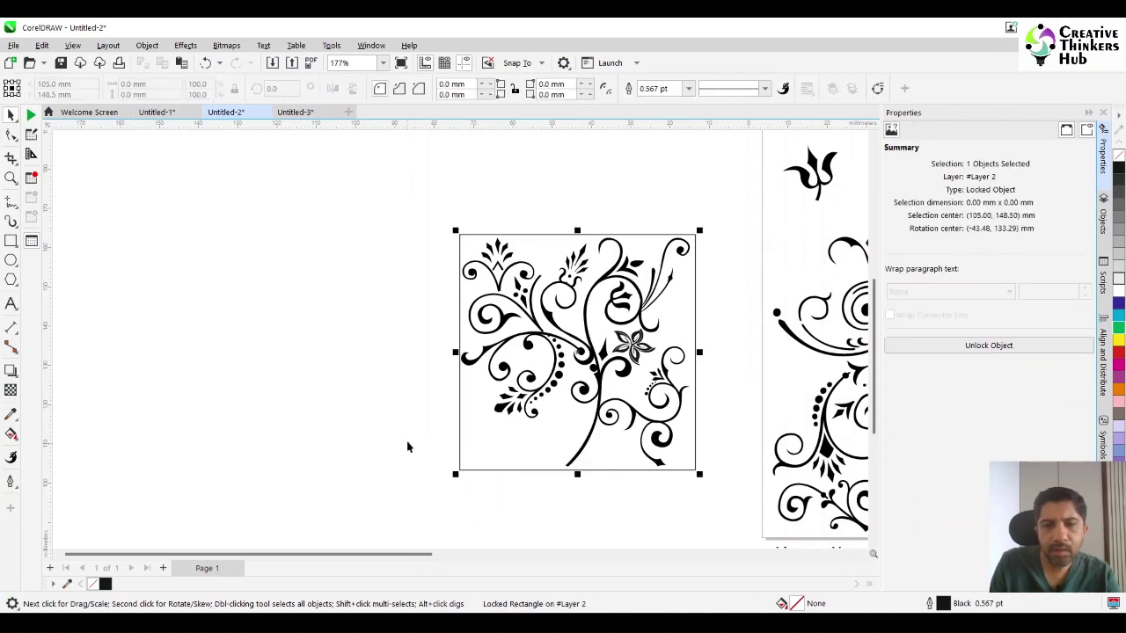
click(398, 262)
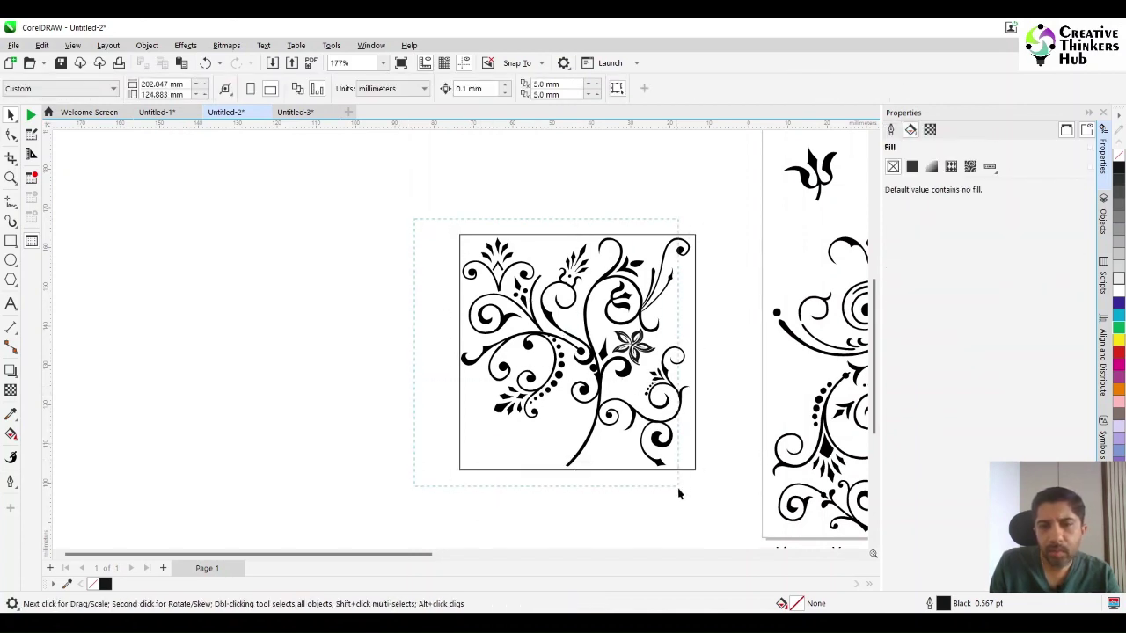
Group all ten ornament pieces and centre the group within the square frame.
drag(678, 493, 692, 502)
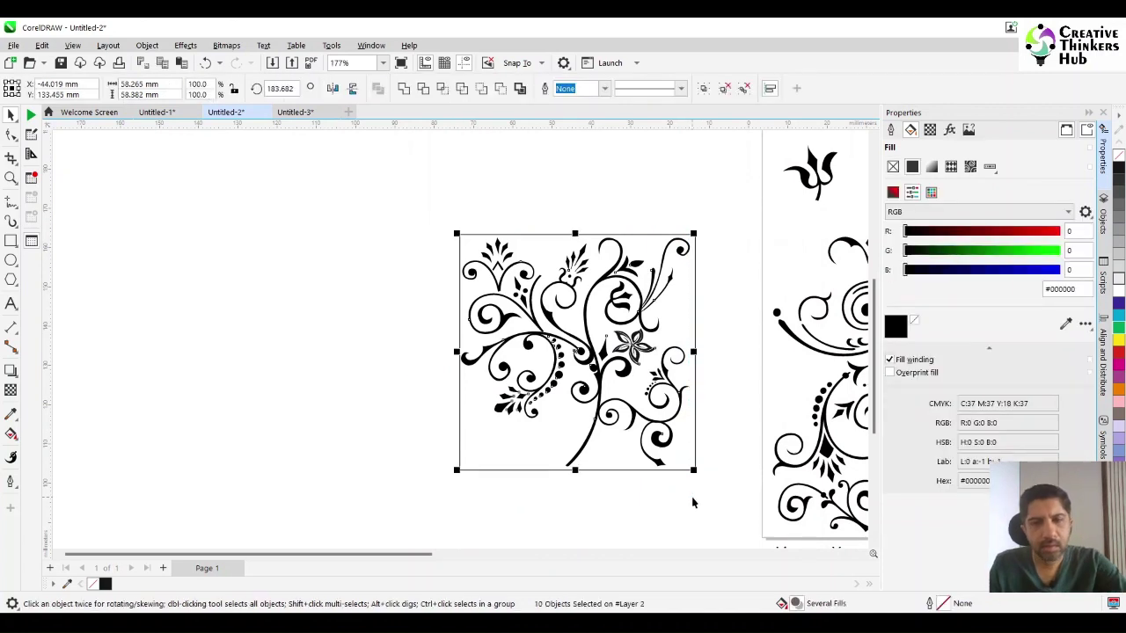
key(ctrl+g)
shift+click(645, 471)
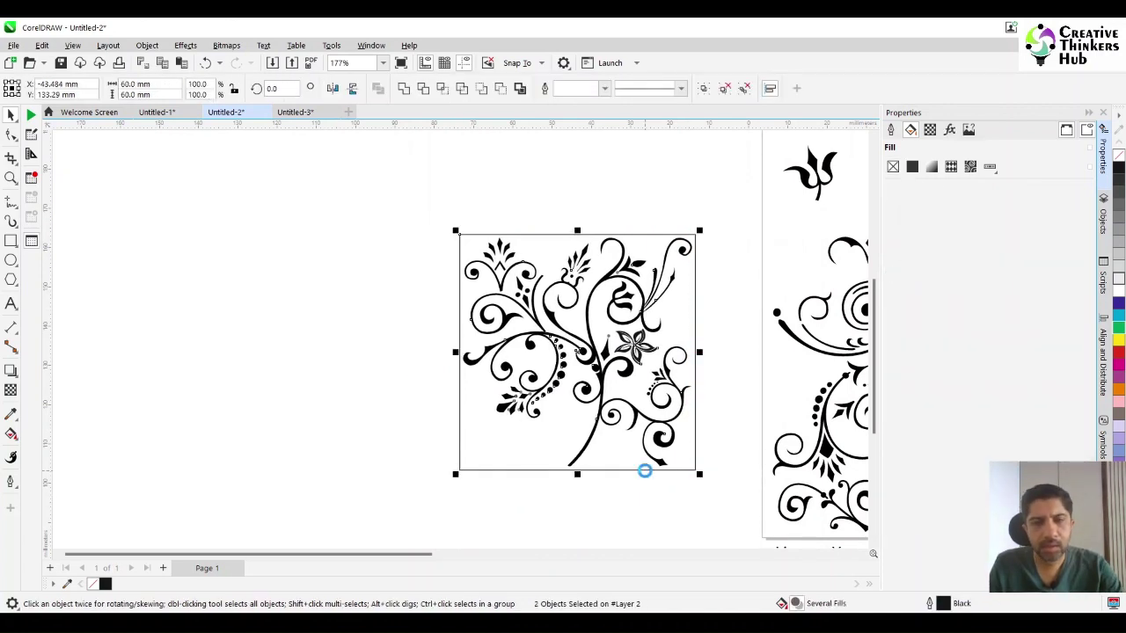
click(357, 447)
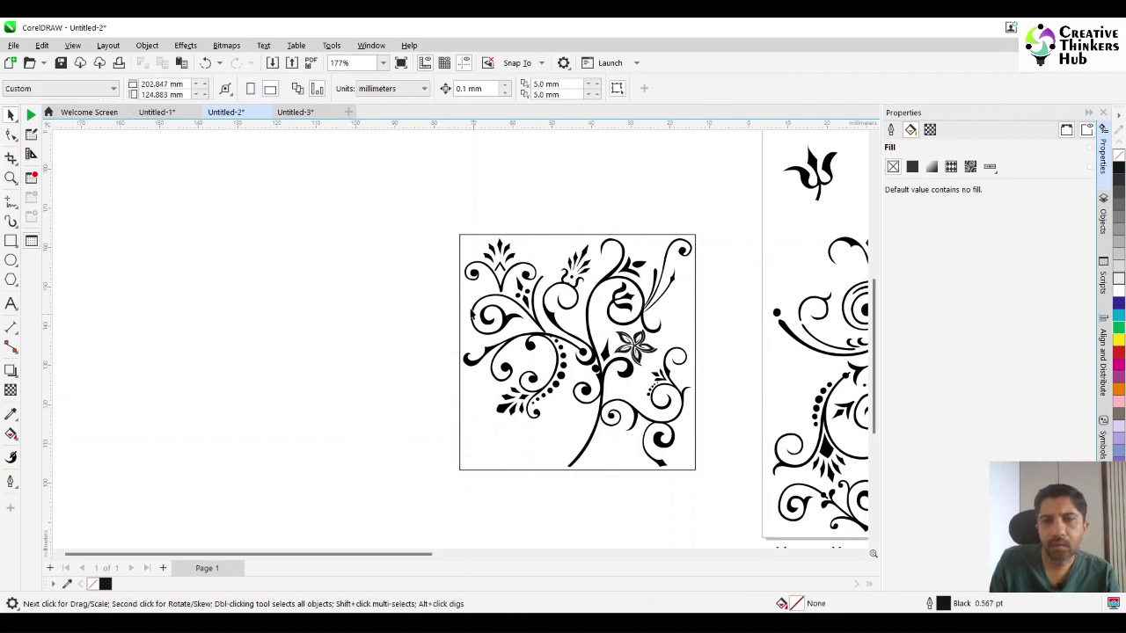
Lock the square frame again.
click(505, 446)
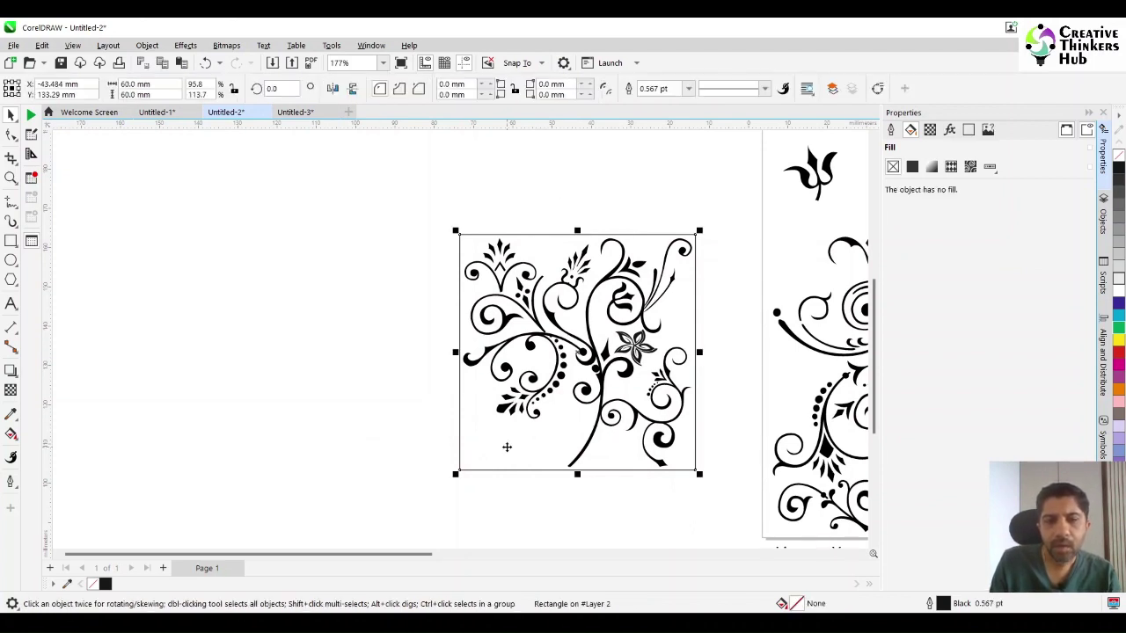
right_click(506, 446)
click(556, 210)
click(369, 334)
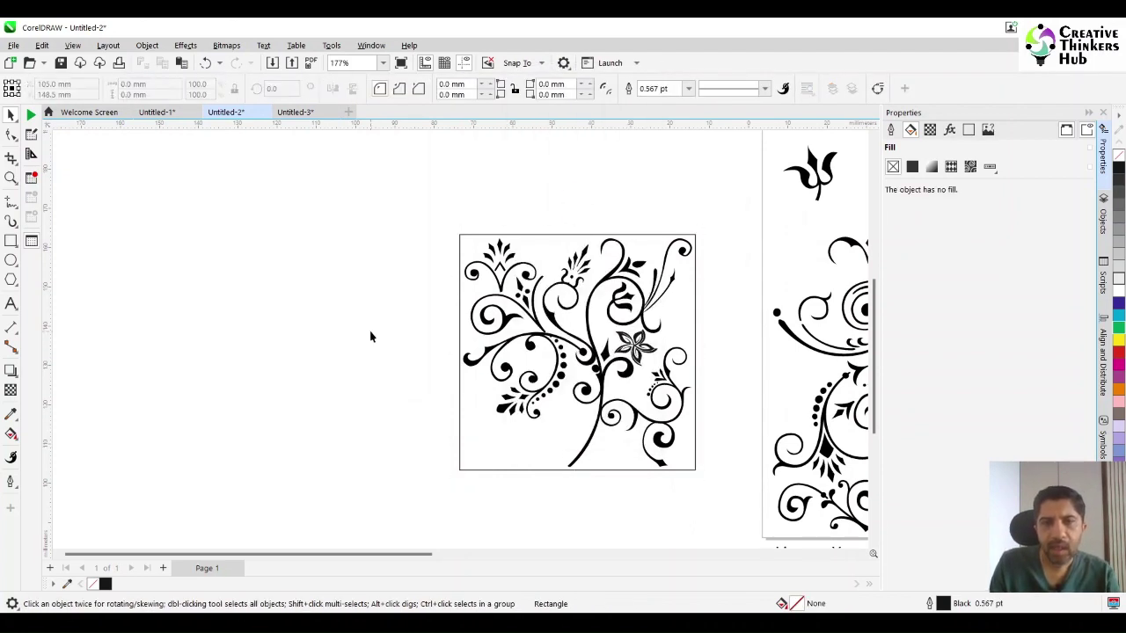
key(F4)
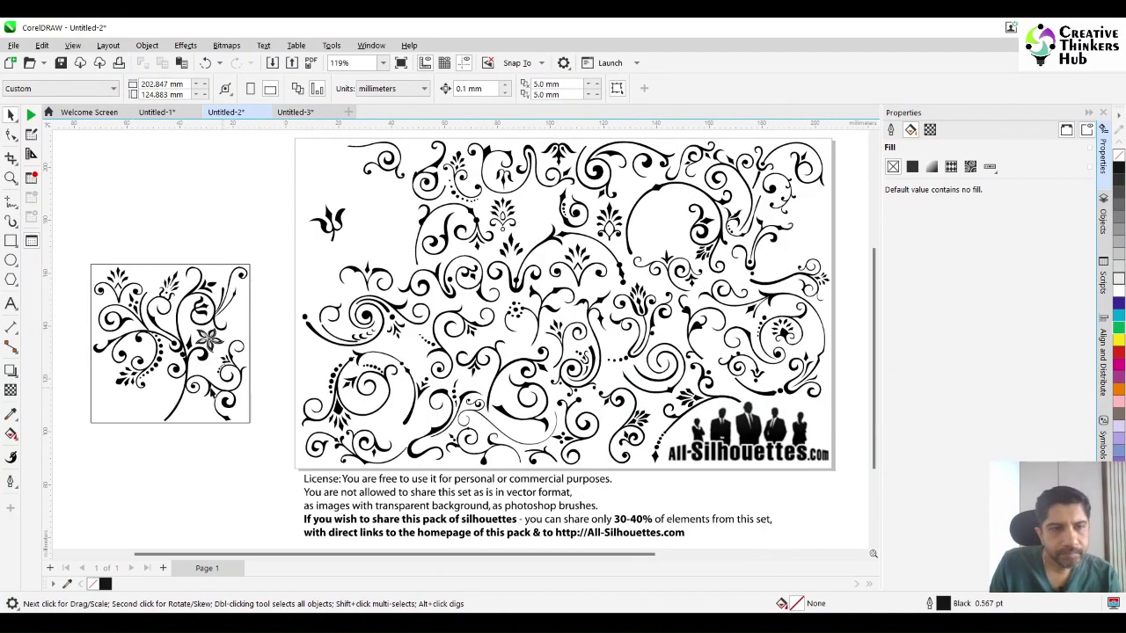
click(333, 233)
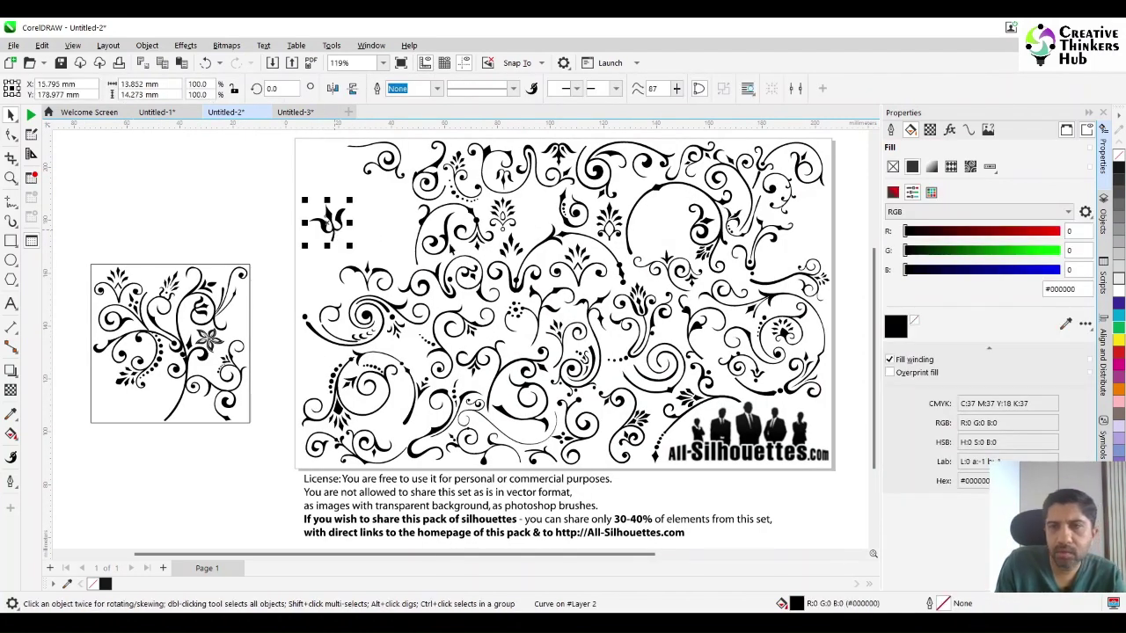
drag(696, 231, 165, 481)
key(ctrl+z)
click(248, 449)
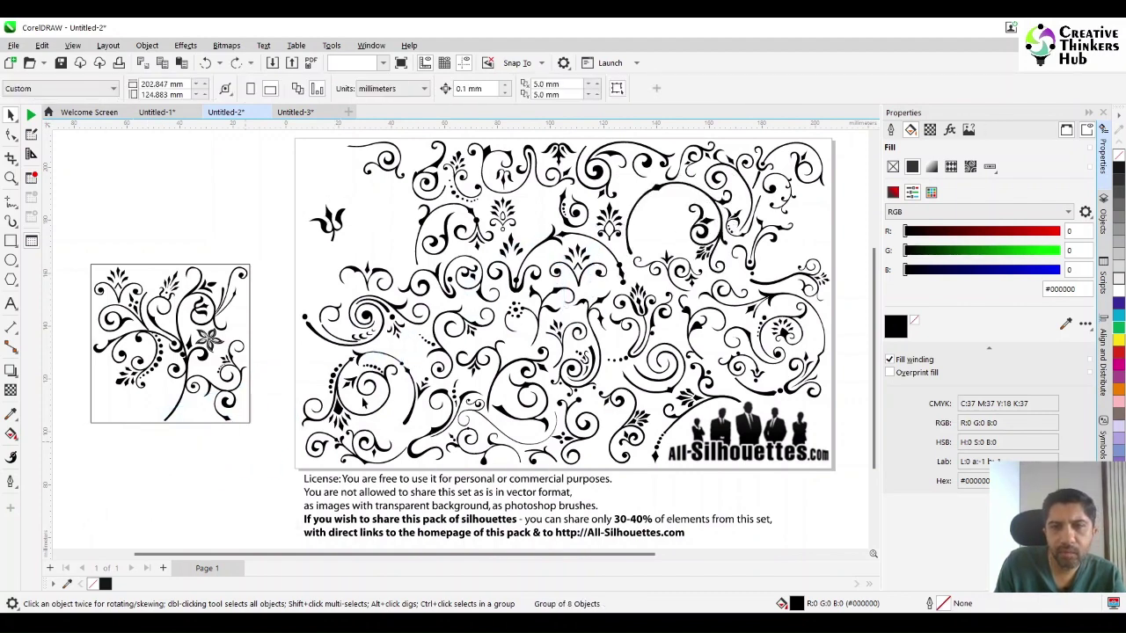
Copy the palmette flower from the element sheet to the frame's right side and tilt it to about 316° over the right-hand curl.
drag(616, 216, 247, 307)
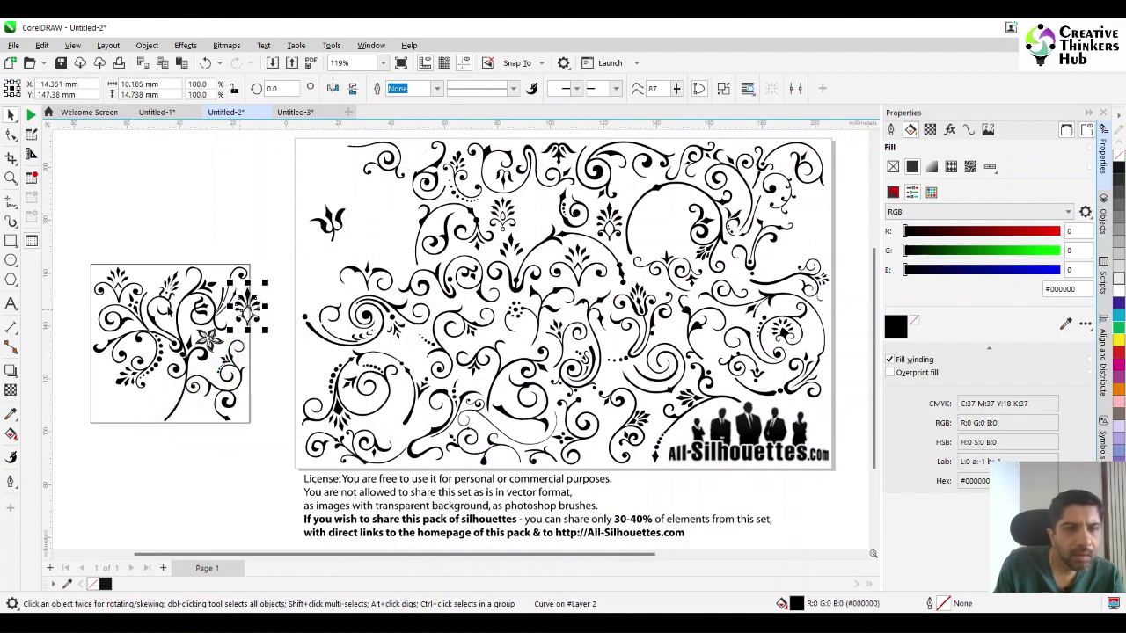
click(10, 179)
drag(299, 411, 88, 263)
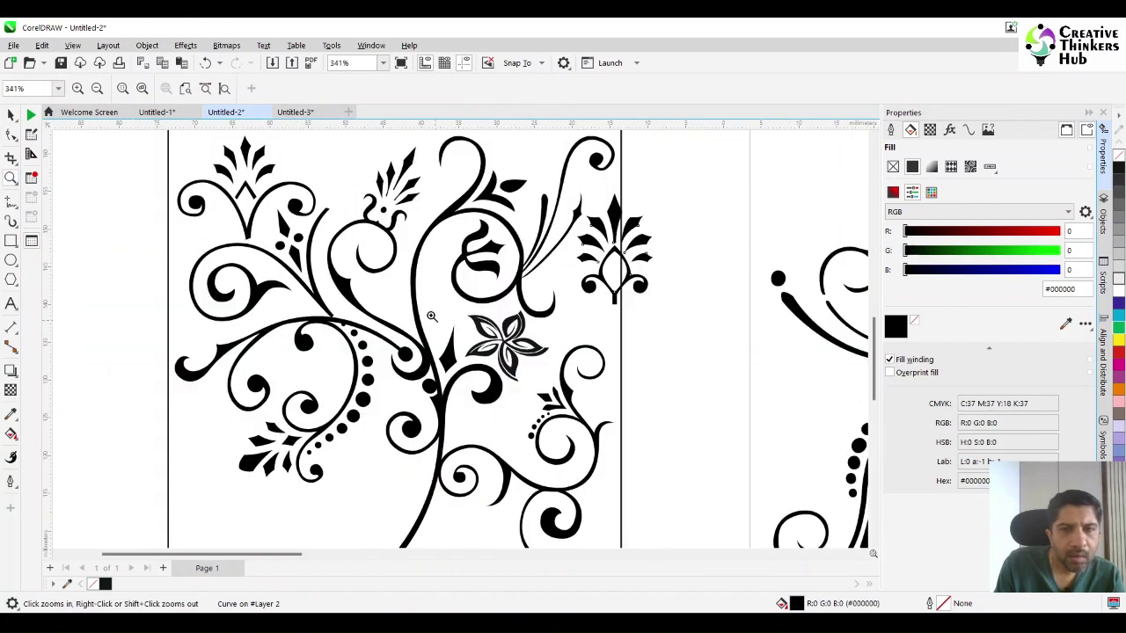
click(11, 115)
click(616, 218)
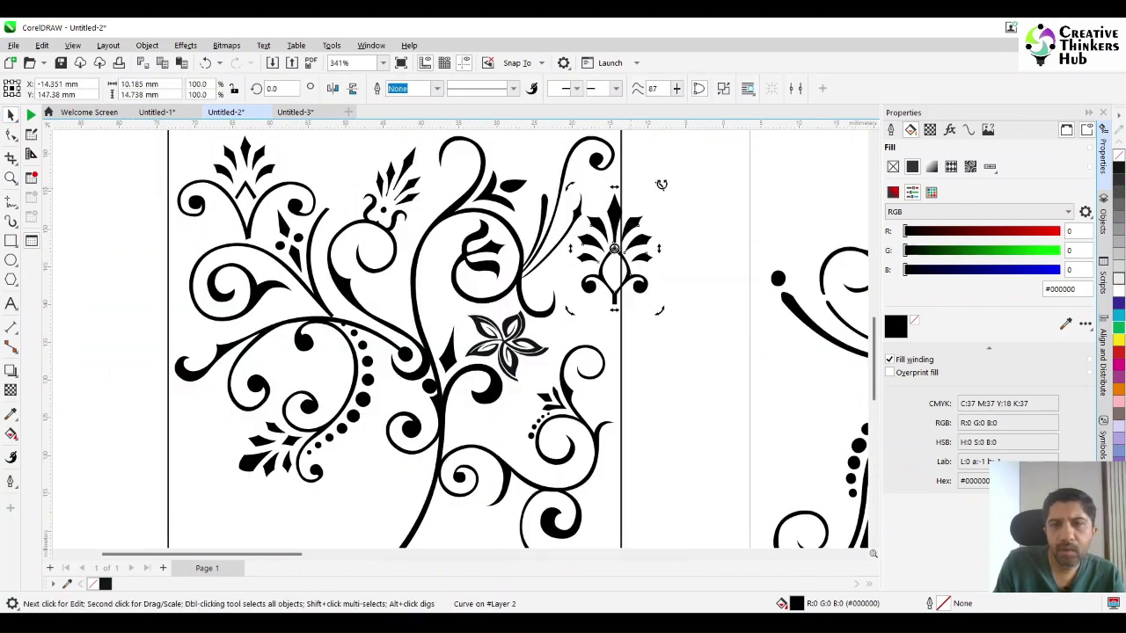
drag(659, 187, 636, 281)
click(642, 221)
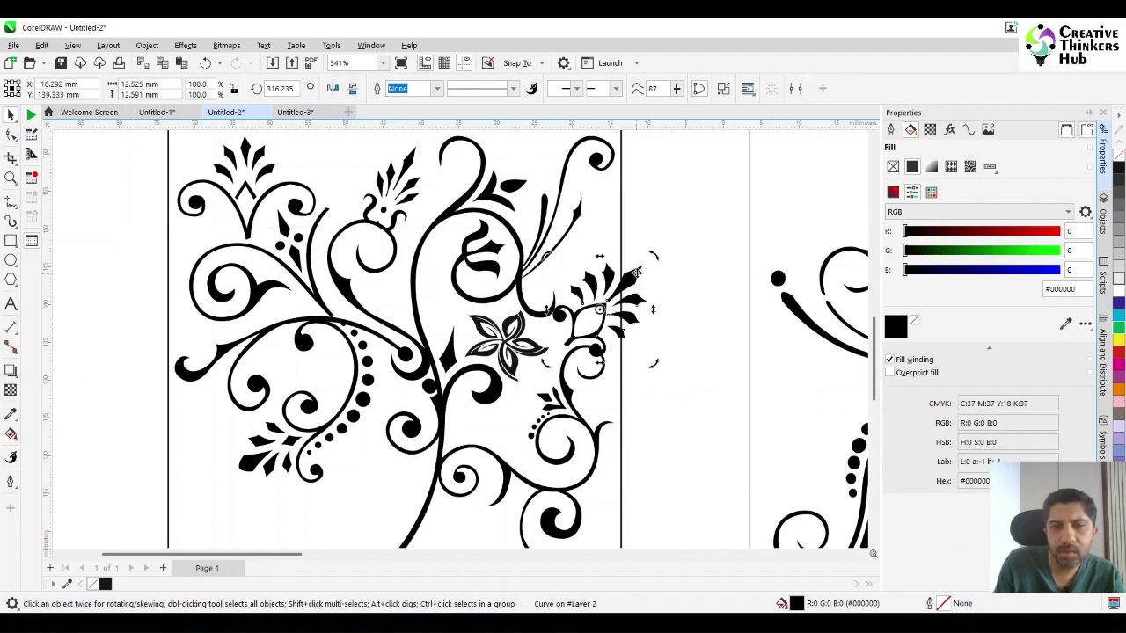
Set the palmette upright at 71% scale, about 7.2 × 10.5 mm, on the tip of the right-hand curl.
drag(654, 363, 605, 274)
drag(633, 231, 619, 248)
drag(543, 250, 557, 266)
drag(587, 302, 589, 300)
click(671, 305)
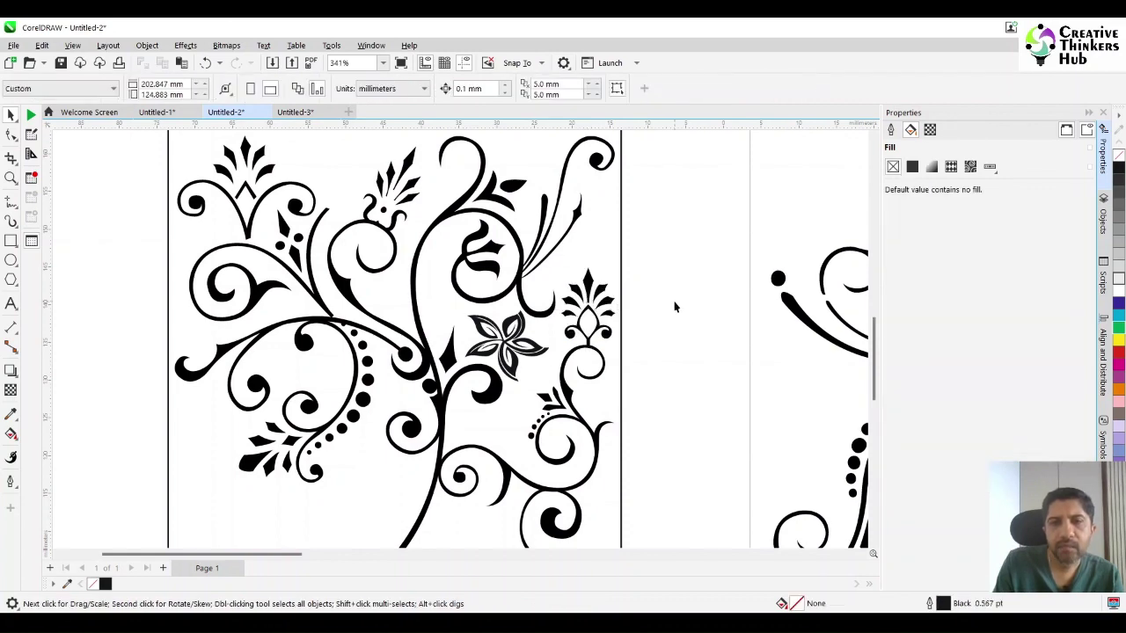
Align the palmette's right edge with the right edge of the grouped floral ornament.
scroll(672, 303, down, 3)
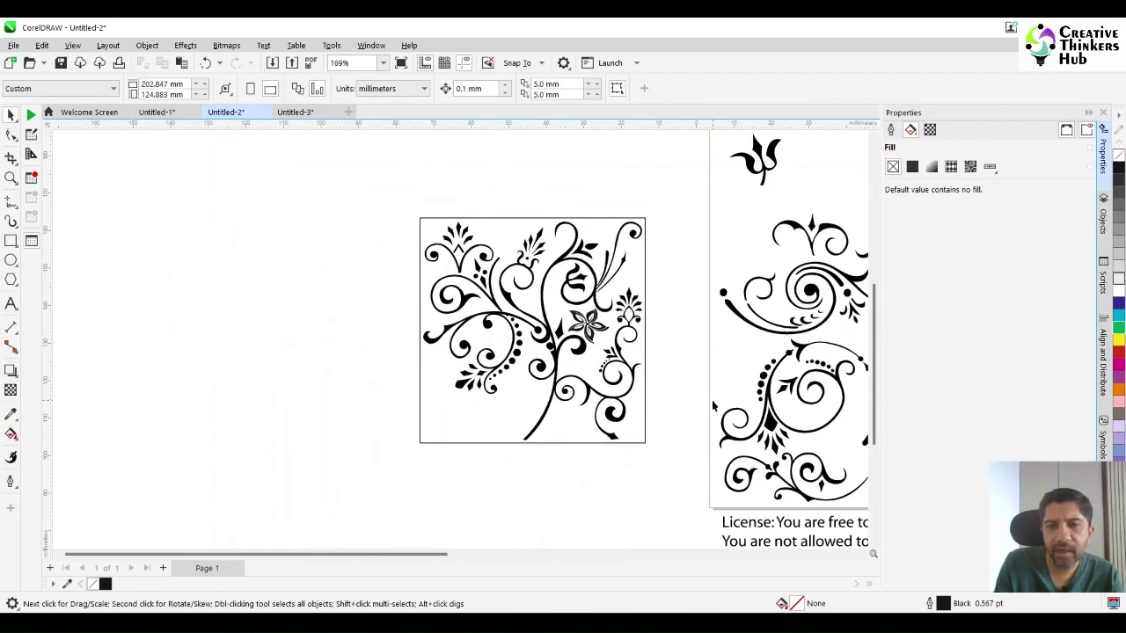
scroll(713, 405, down, 1)
click(638, 303)
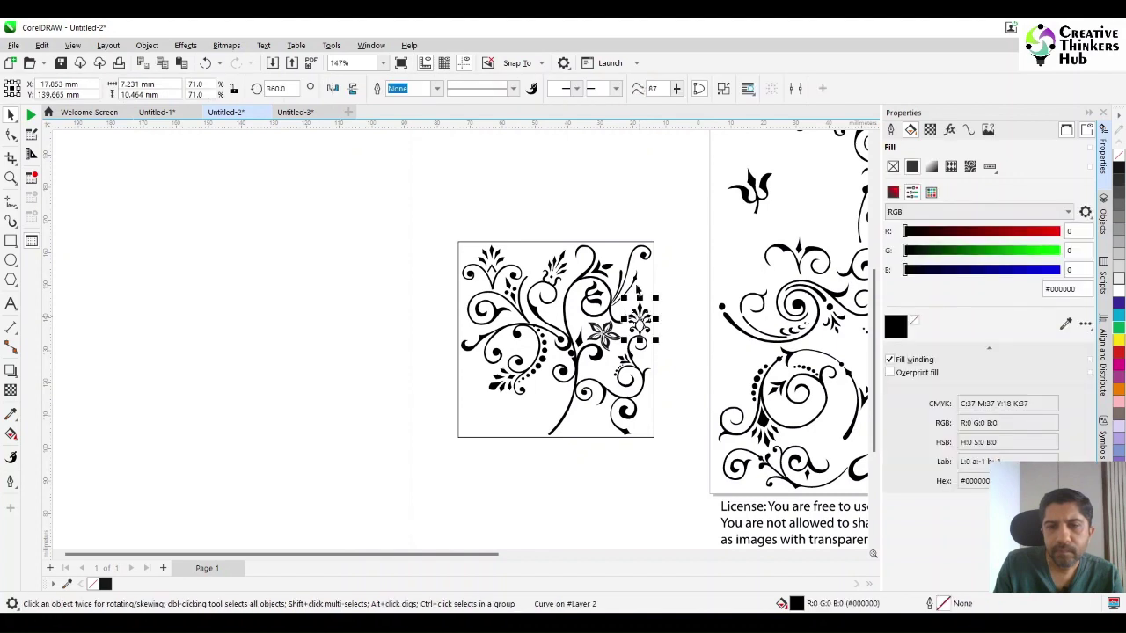
shift+click(643, 255)
key(r)
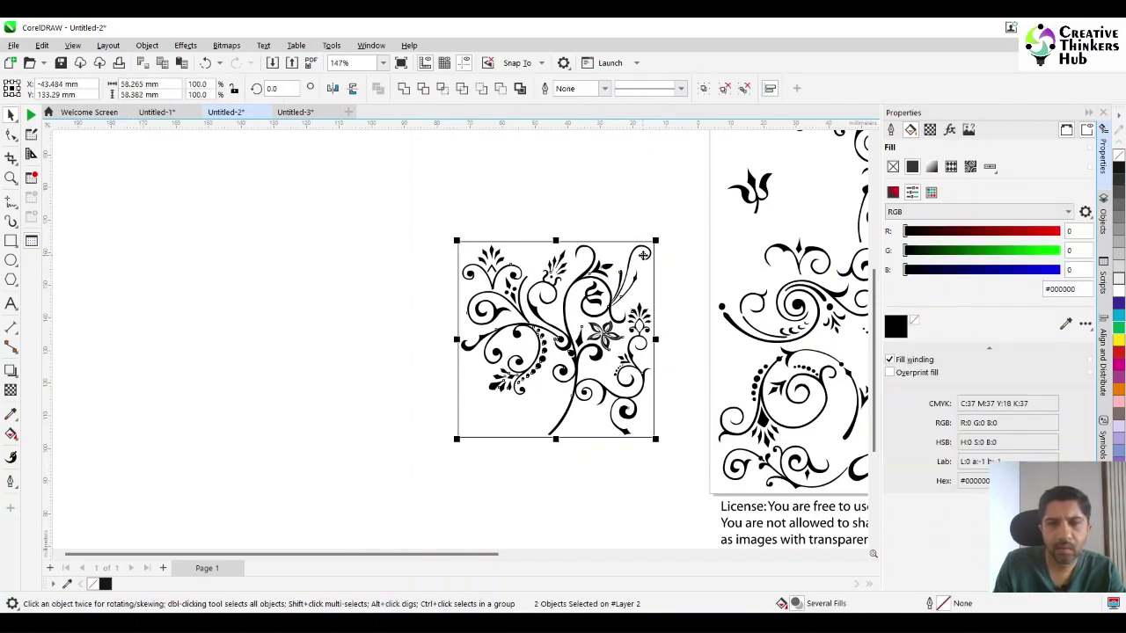
click(692, 331)
Copy the pointed-petal flower, sixth in the bottom row, from the Untitled-3 document.
scroll(622, 472, down, 2)
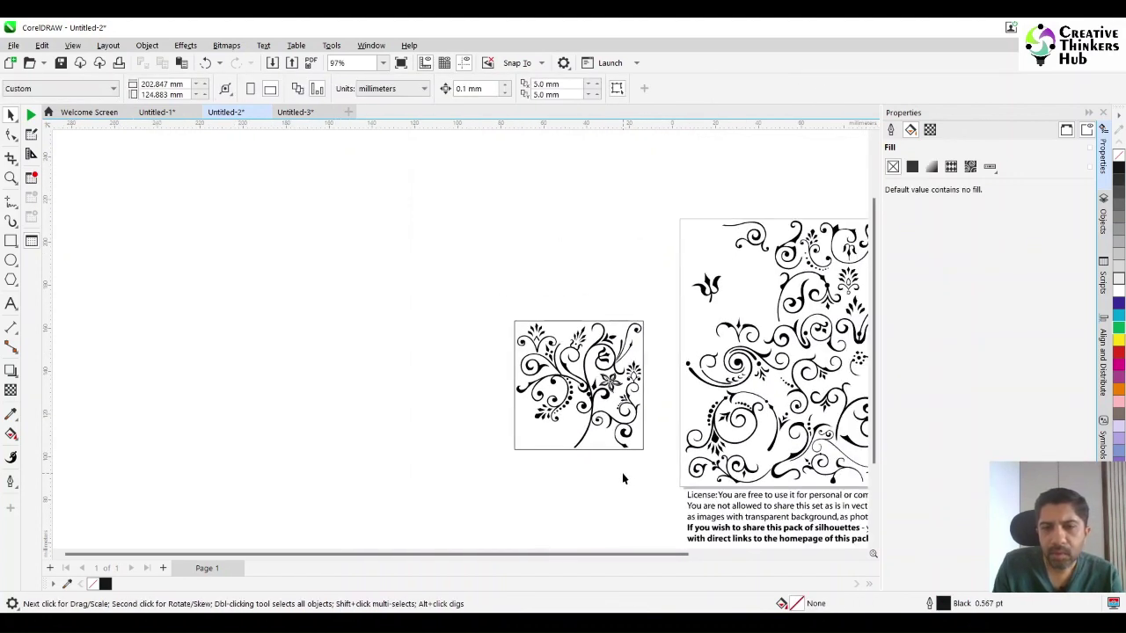
drag(555, 554, 590, 554)
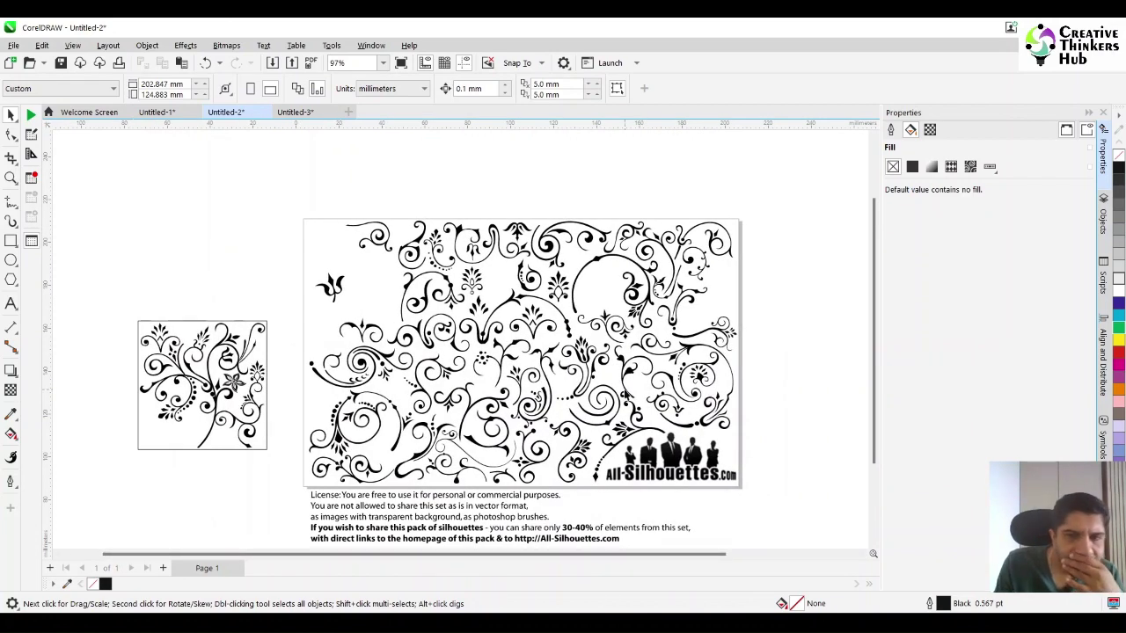
click(294, 112)
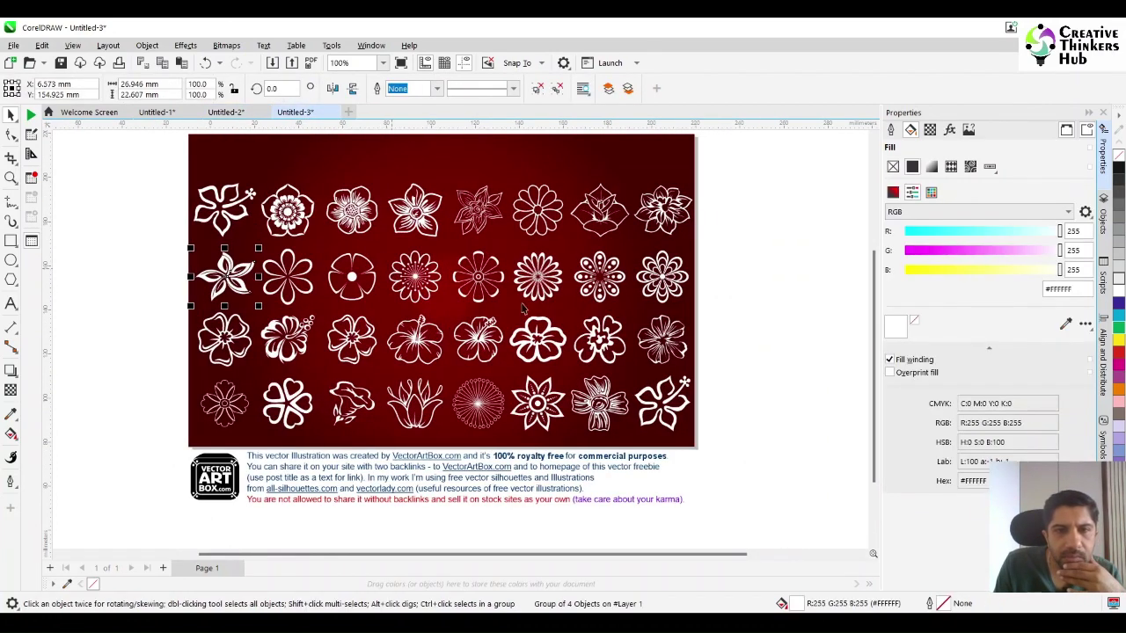
key(Tab)
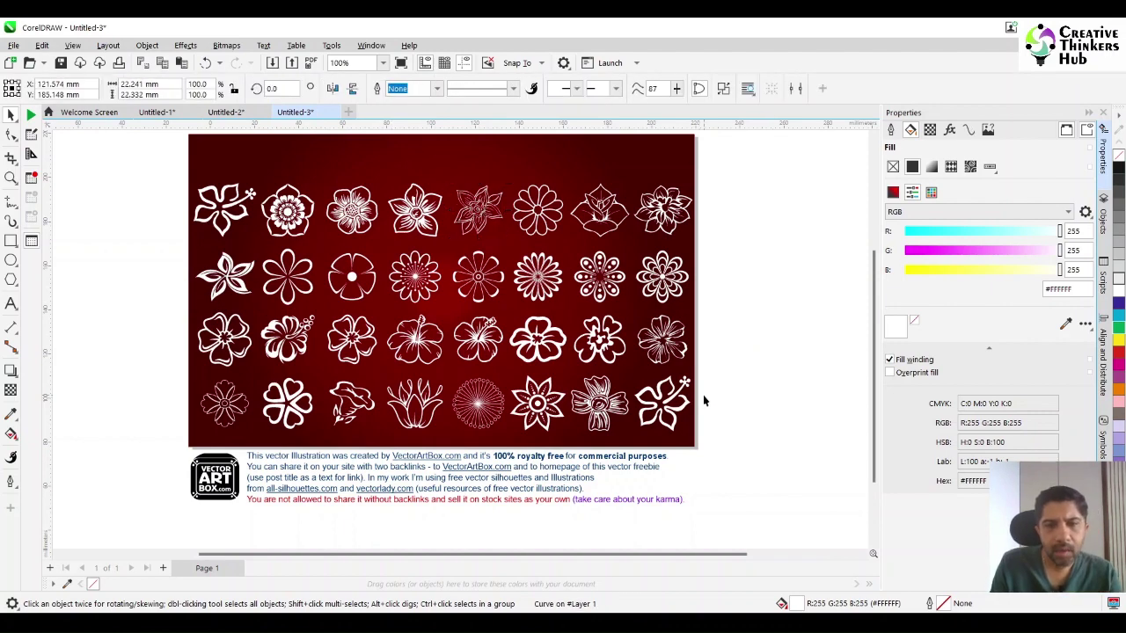
key(Tab)
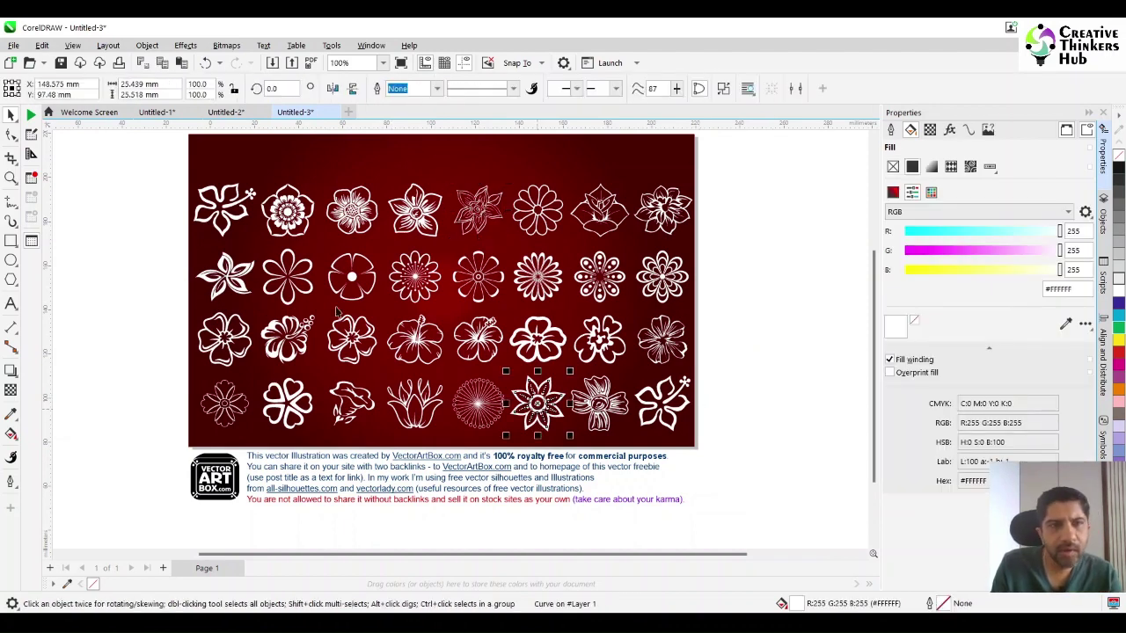
Paste the copied flower into Untitled-2 and move it just below the square frame.
click(235, 113)
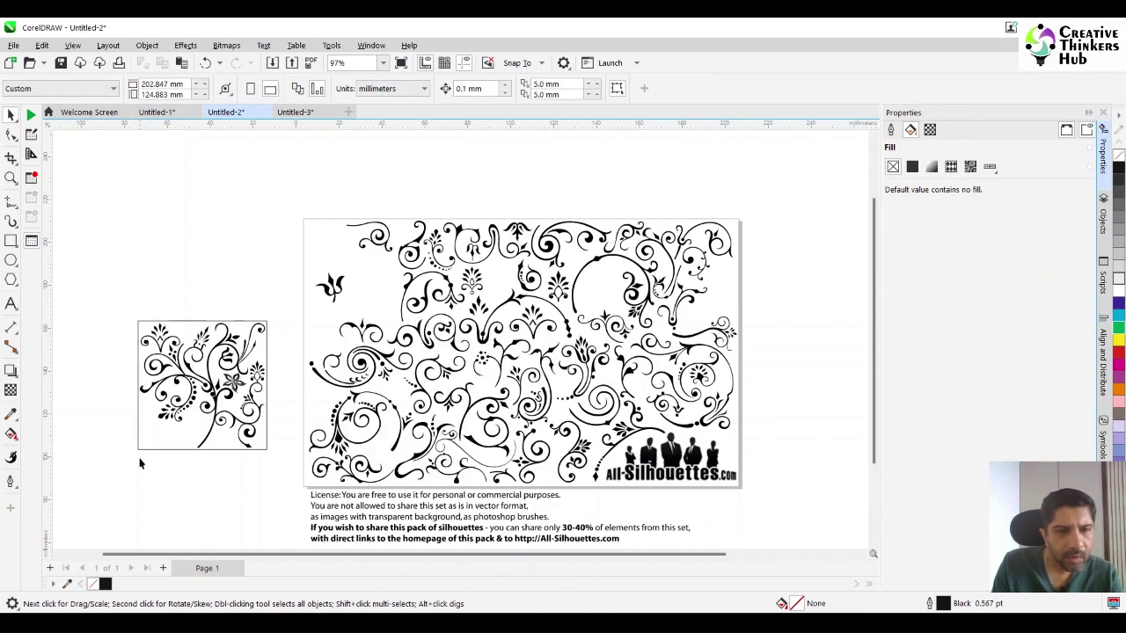
key(Tab)
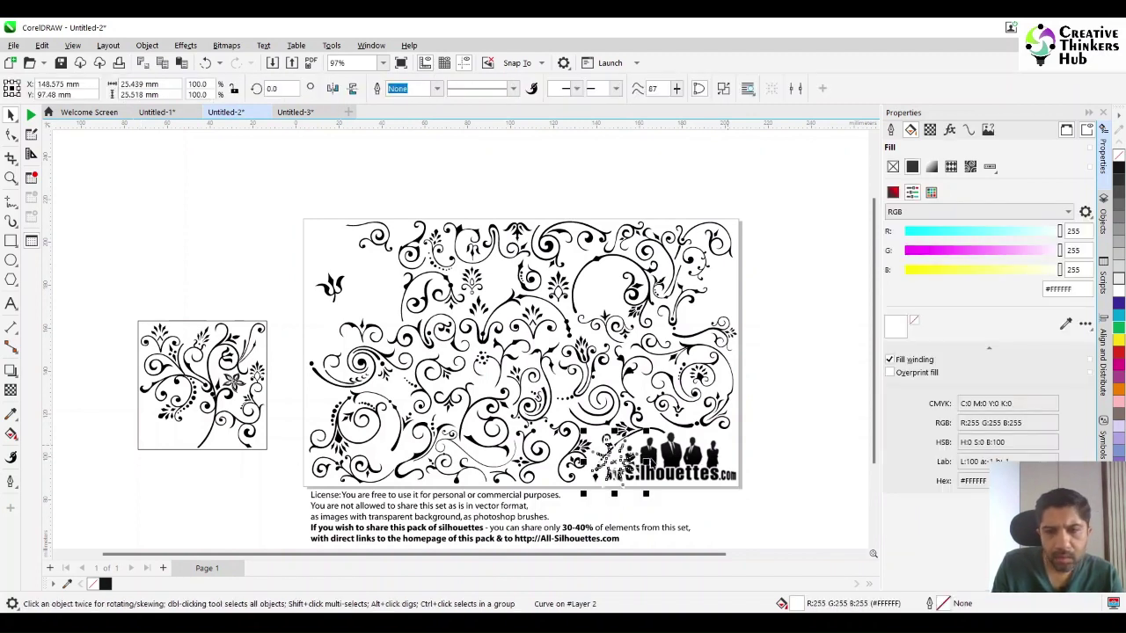
drag(613, 462, 185, 484)
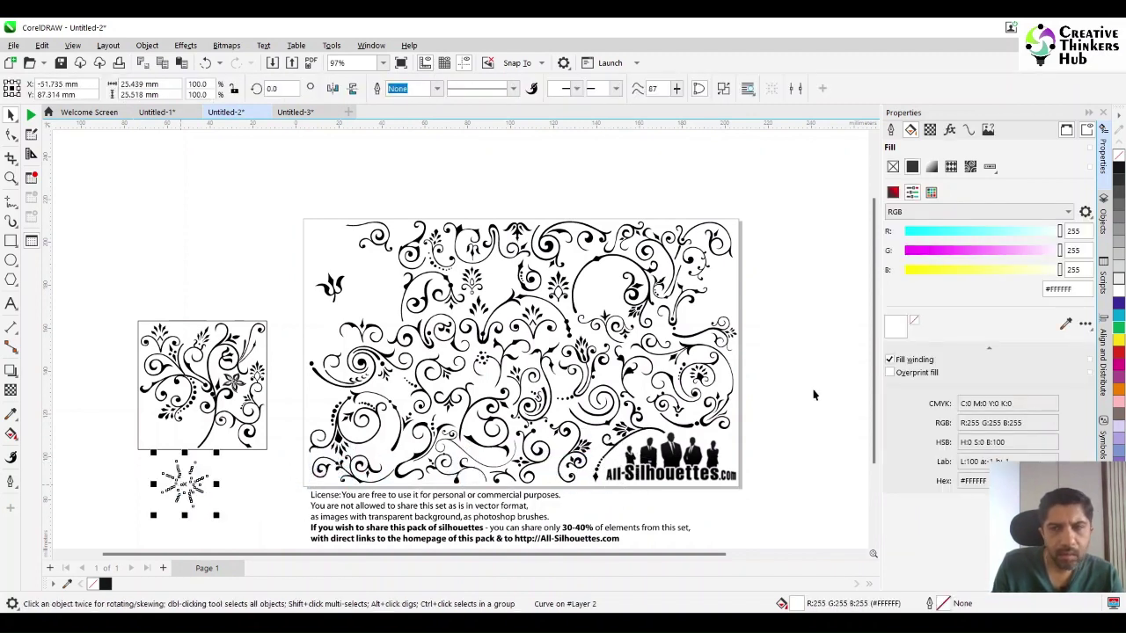
Fill the pasted flower with black and move the dotted spiral scroll from the page's lower-left area to above the square frame.
click(1118, 175)
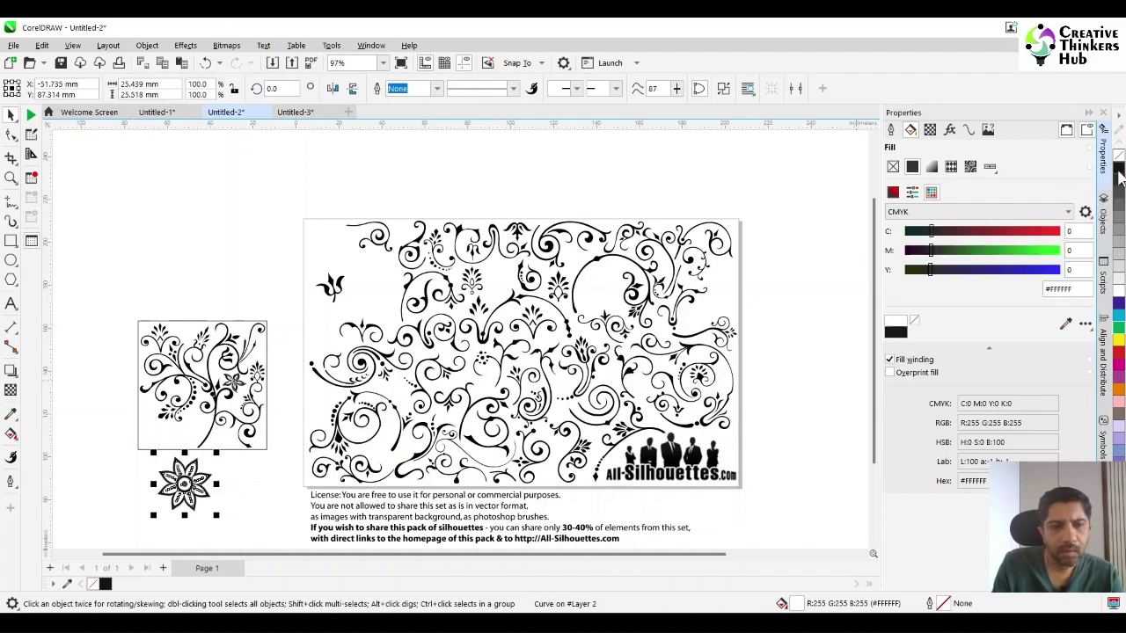
click(258, 469)
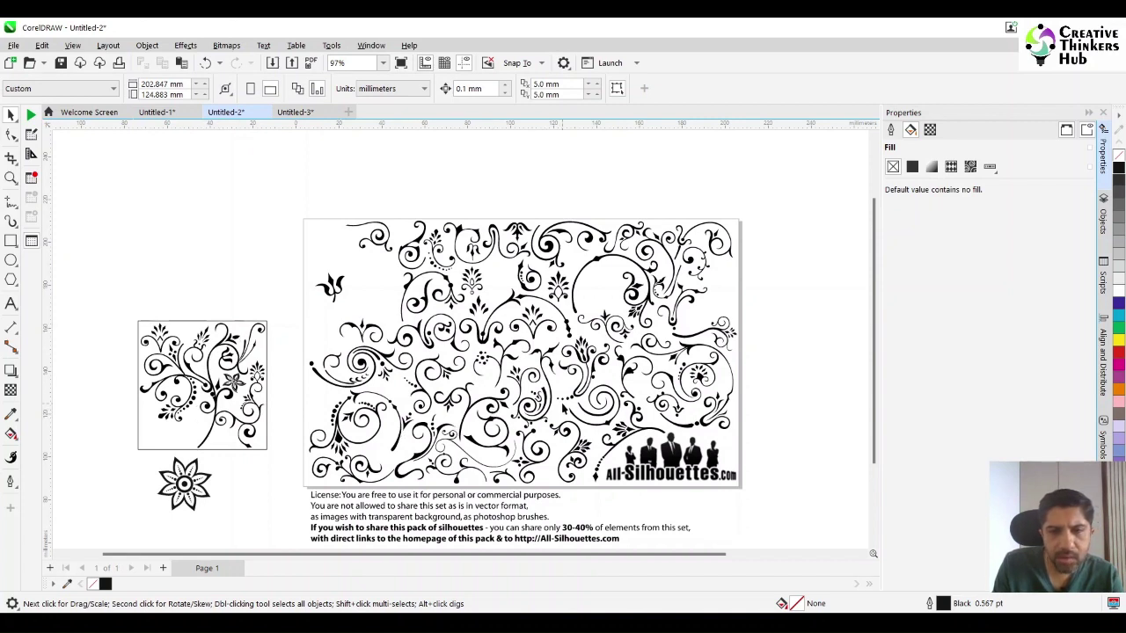
click(568, 401)
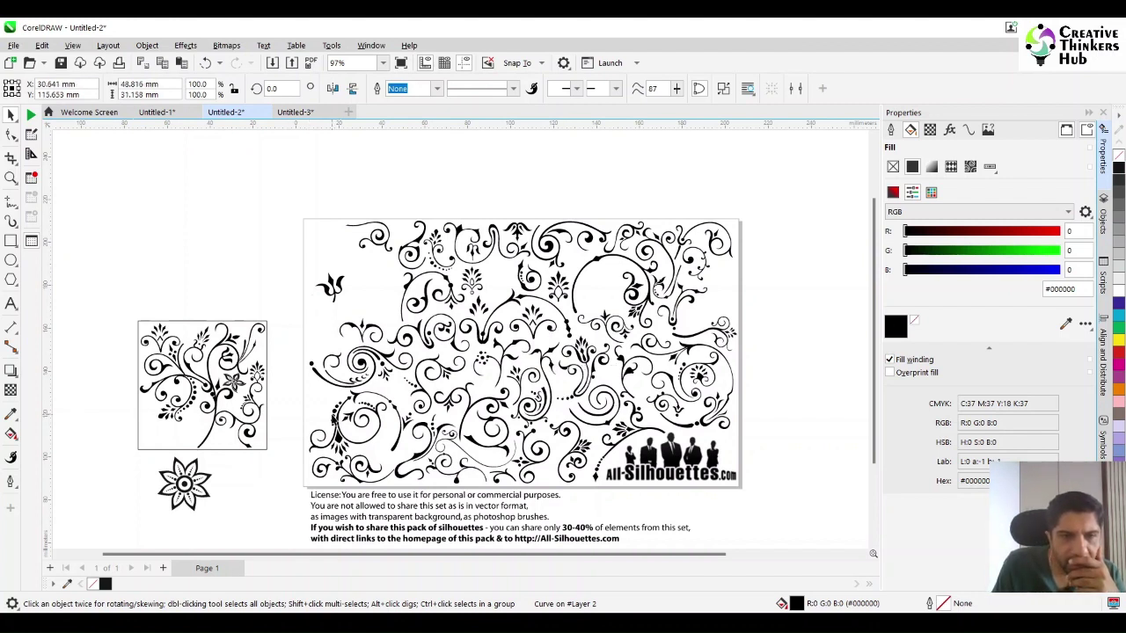
drag(335, 418, 211, 227)
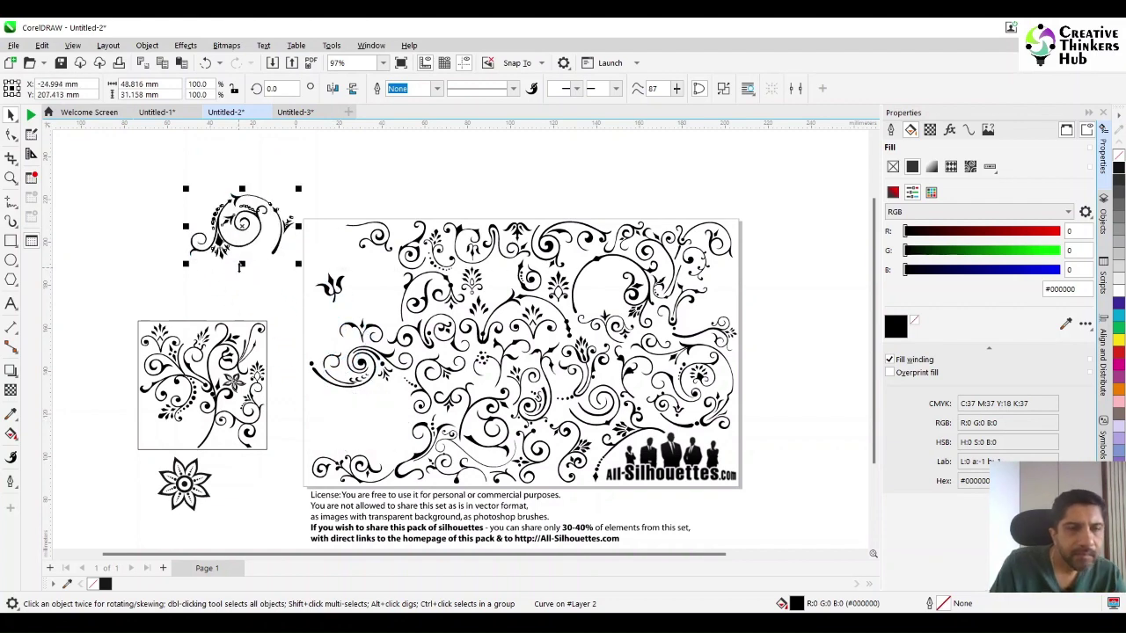
Move six dots from the spiral scroll to the left side of the frame's central stem and rotate them to follow its curve.
click(183, 194)
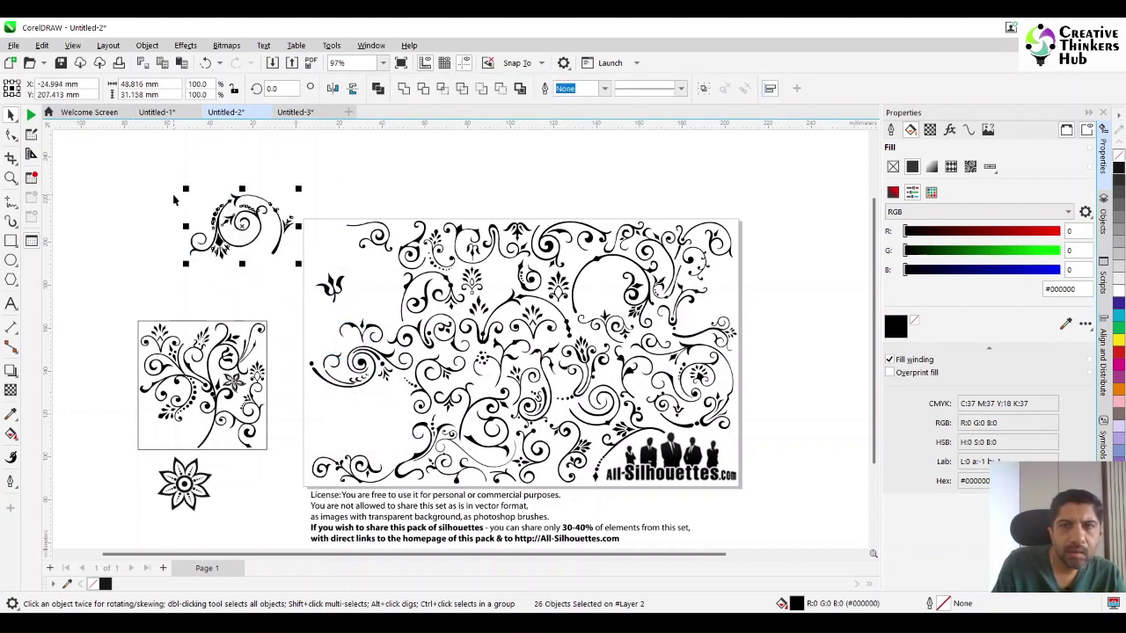
drag(225, 233, 202, 360)
click(11, 177)
drag(100, 296, 309, 421)
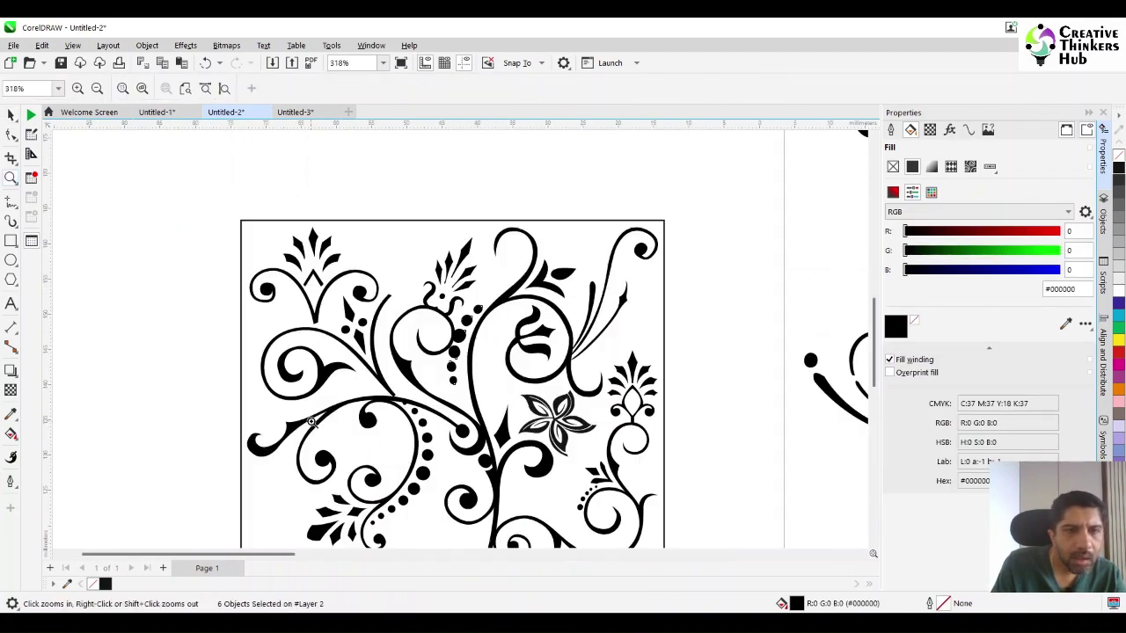
click(11, 117)
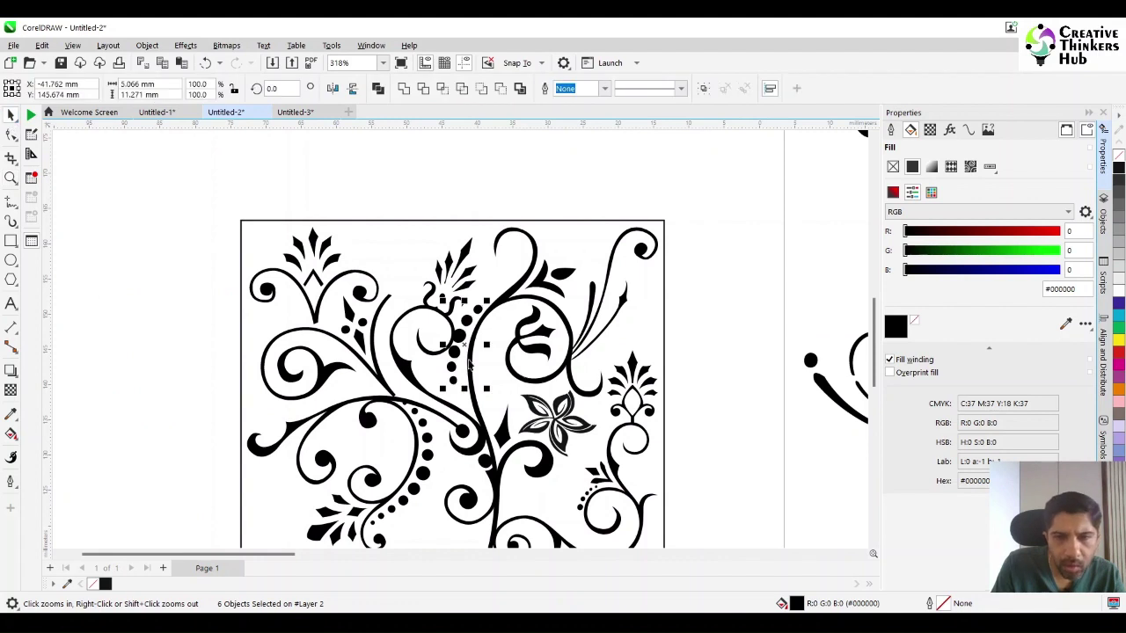
click(464, 359)
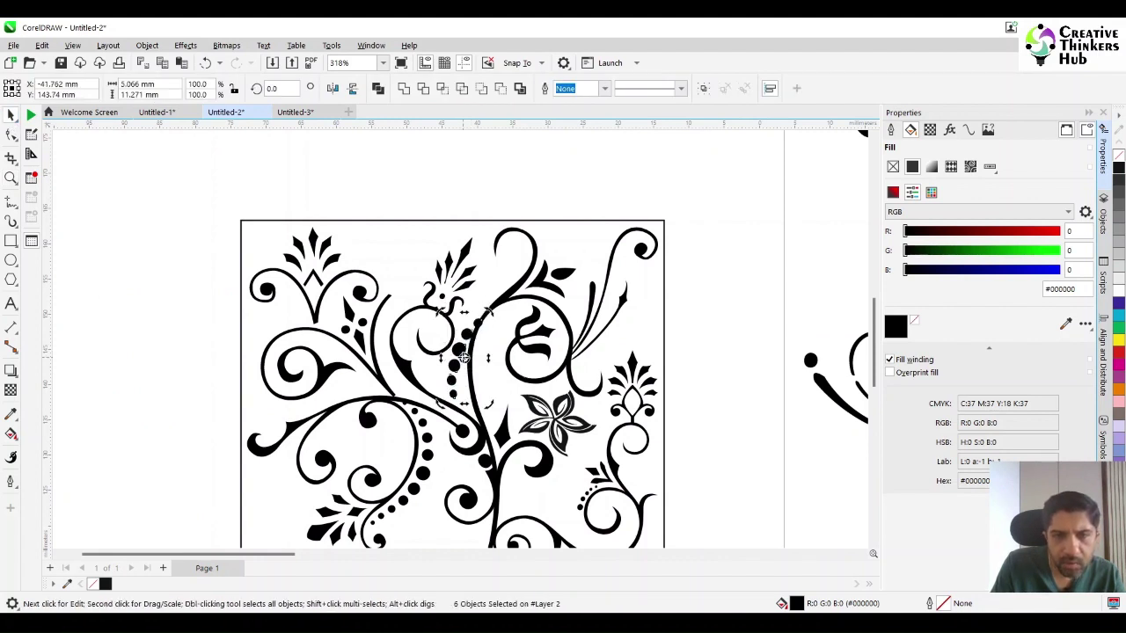
mouse_move(486, 405)
mouse_down()
mouse_move(506, 398)
mouse_move(473, 407)
mouse_up()
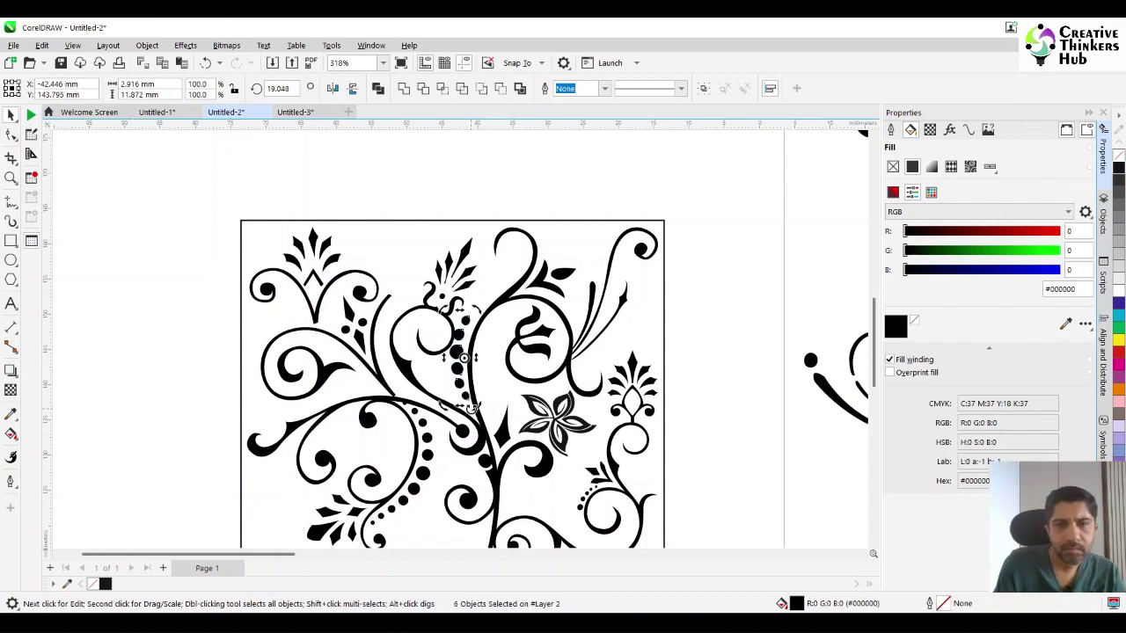
drag(477, 408, 469, 411)
Ungroup the framed floral ornament and move the tilted palmette above the middle curl slightly upward.
click(466, 279)
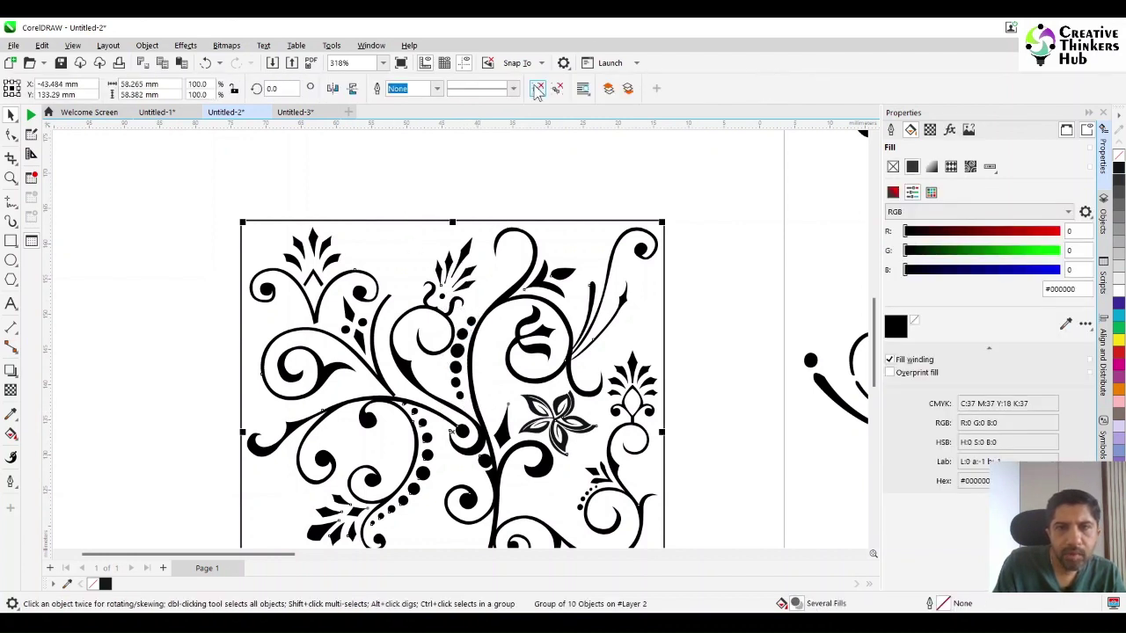
click(538, 89)
click(505, 197)
drag(465, 252, 465, 244)
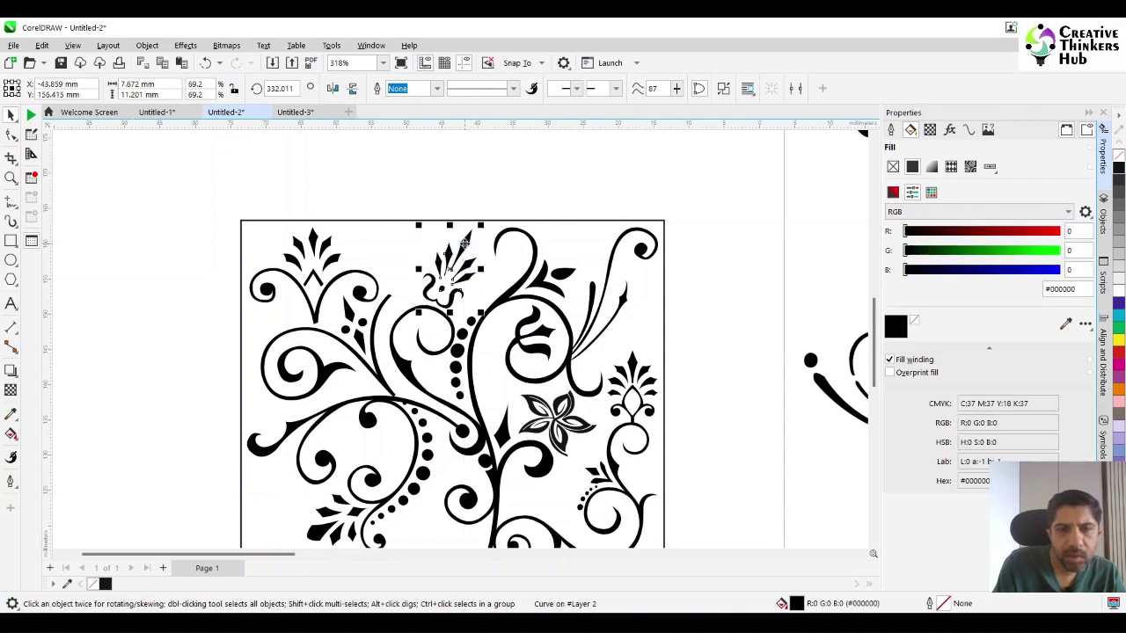
click(464, 244)
click(411, 178)
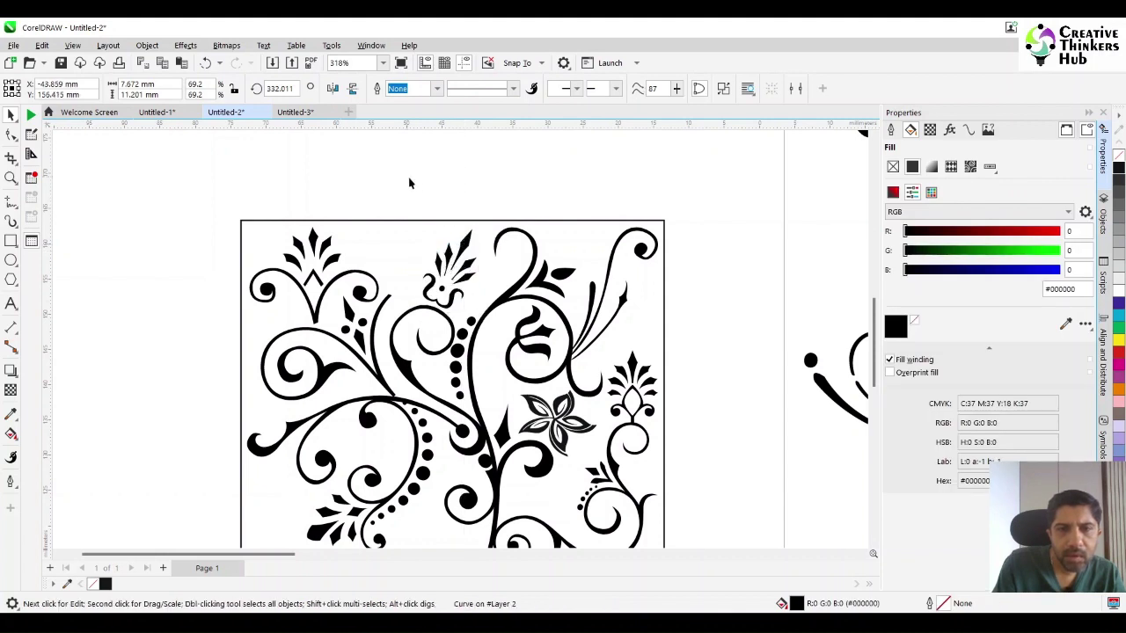
click(465, 243)
shift+click(495, 247)
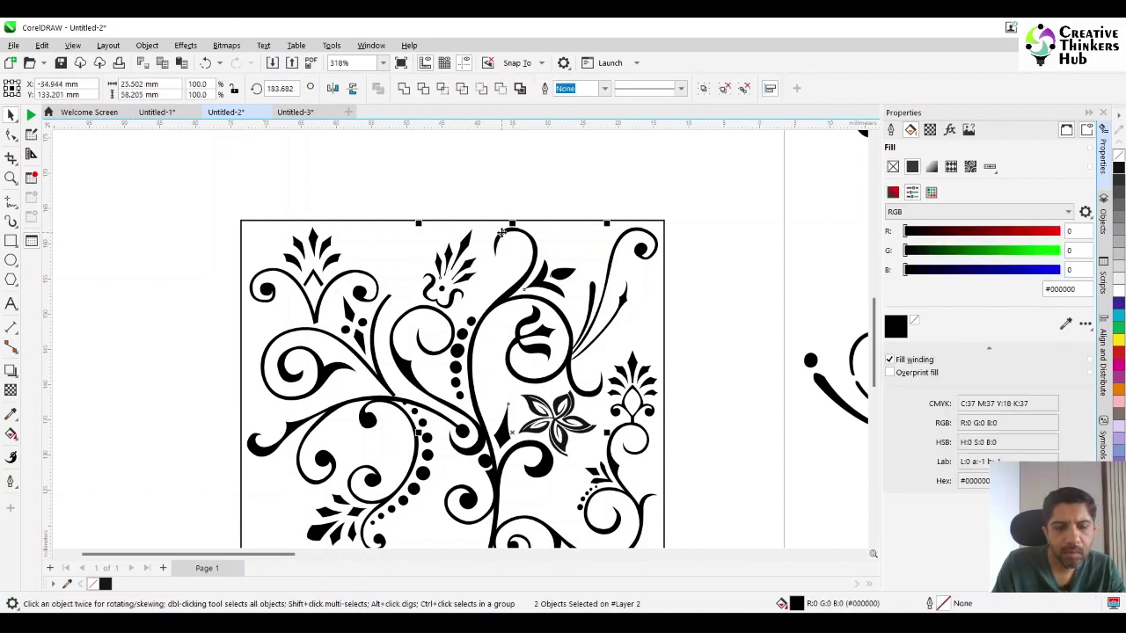
click(427, 174)
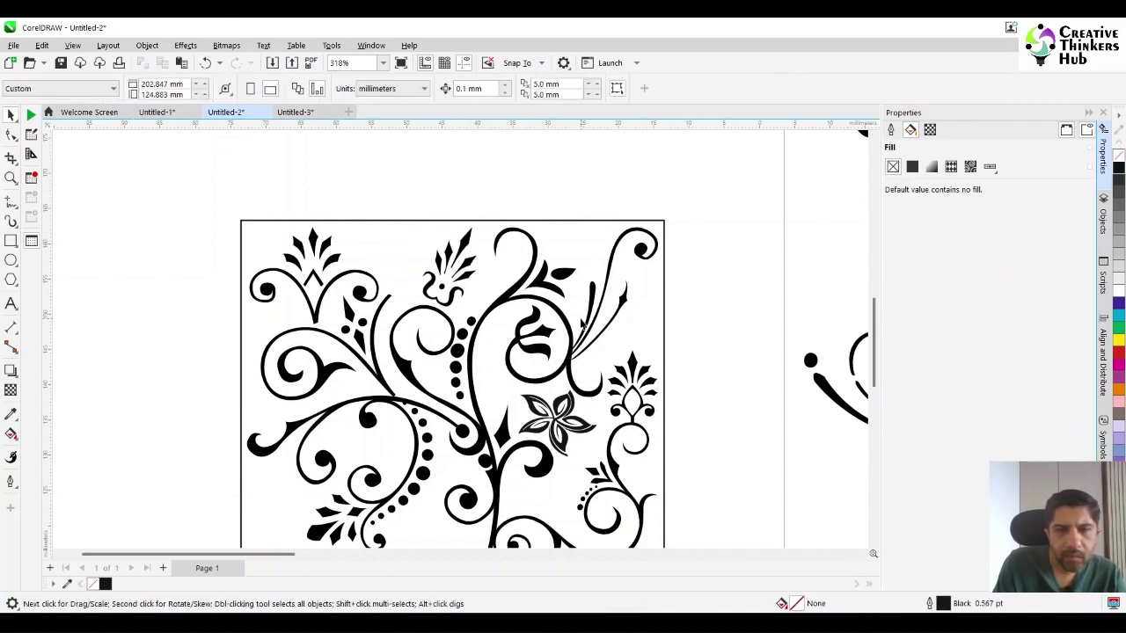
Move another curved row of six dots from the spiral scroll to just outside the frame's right edge and group them.
scroll(717, 437, down, 2)
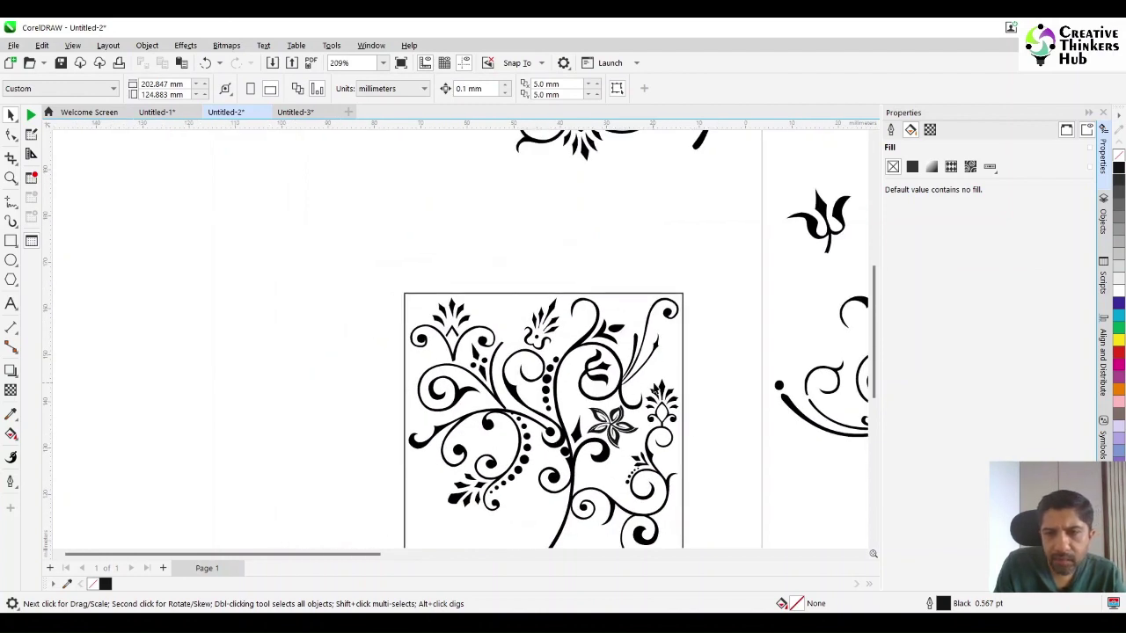
scroll(248, 182, down, 3)
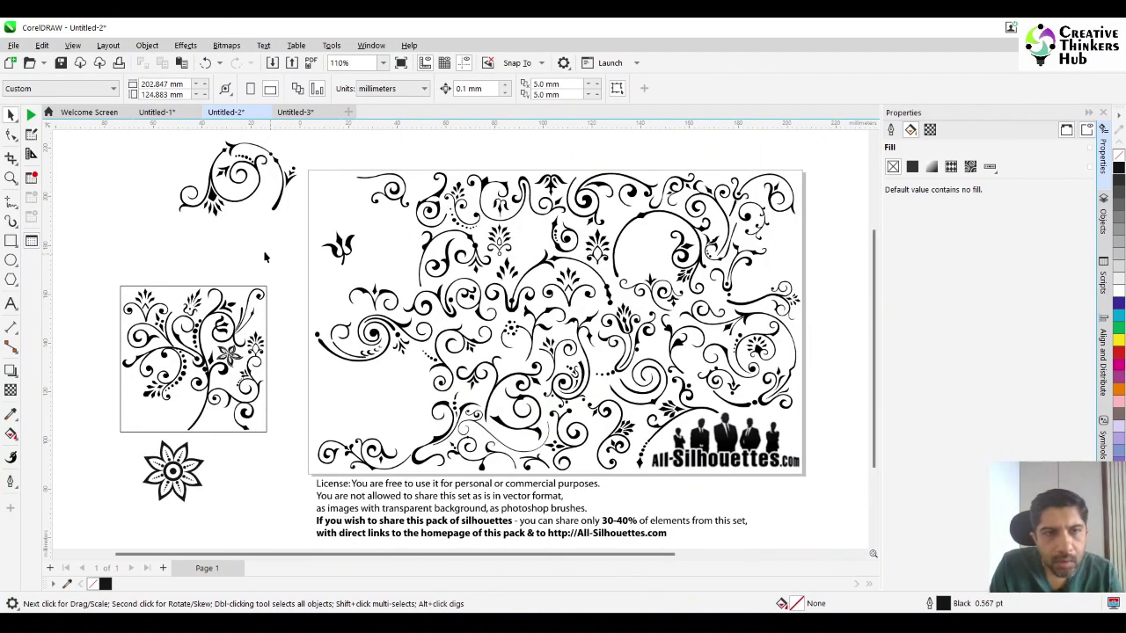
click(242, 156)
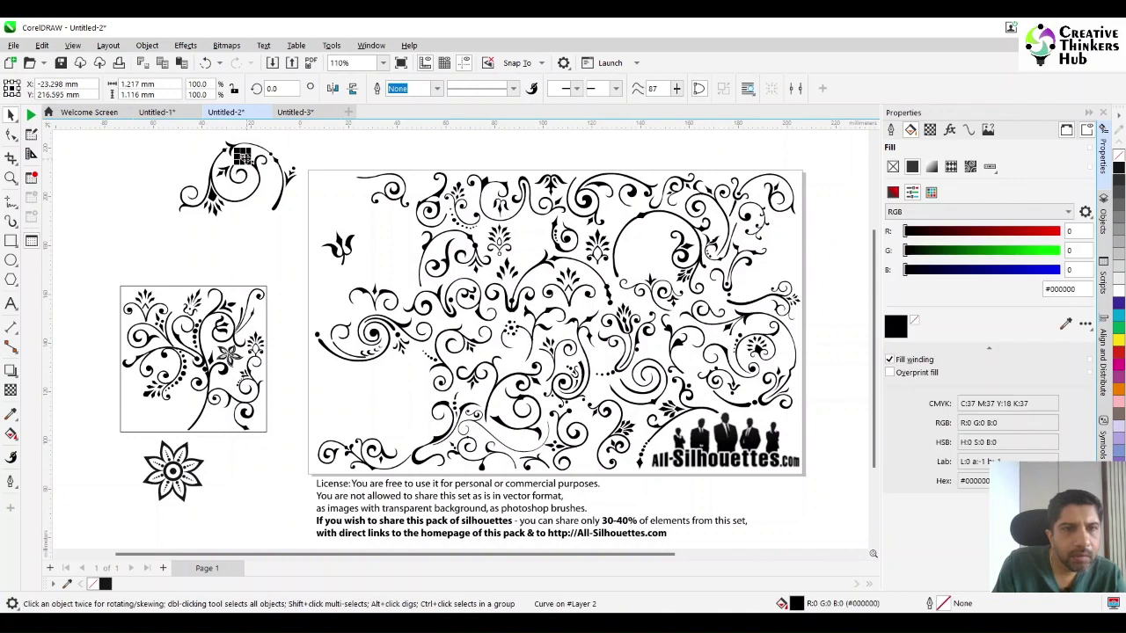
click(204, 152)
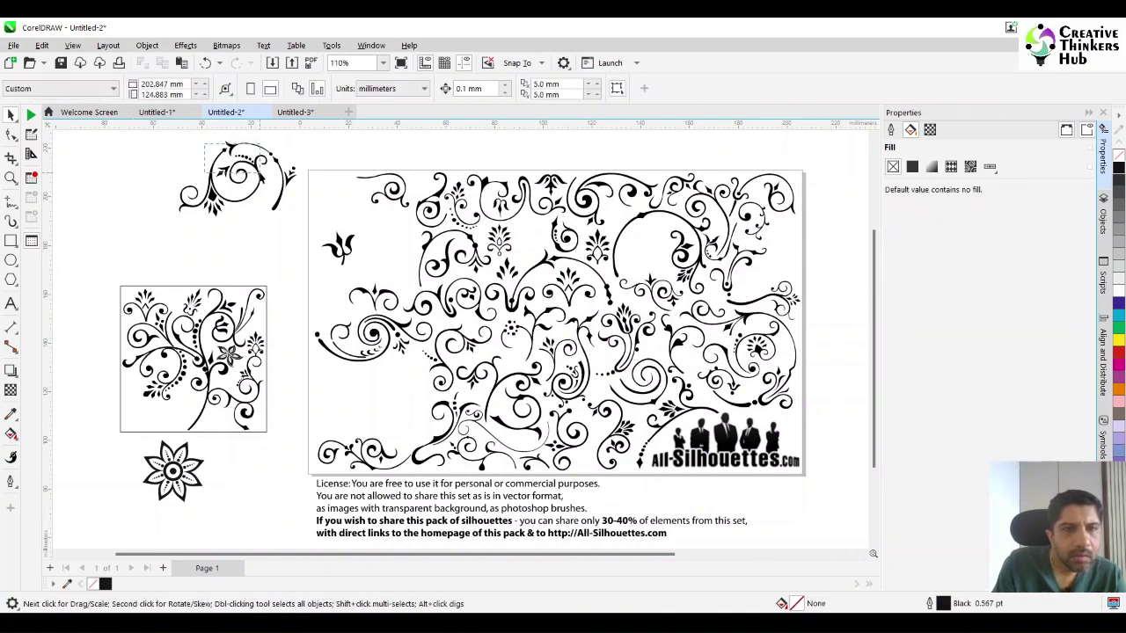
drag(263, 172, 269, 177)
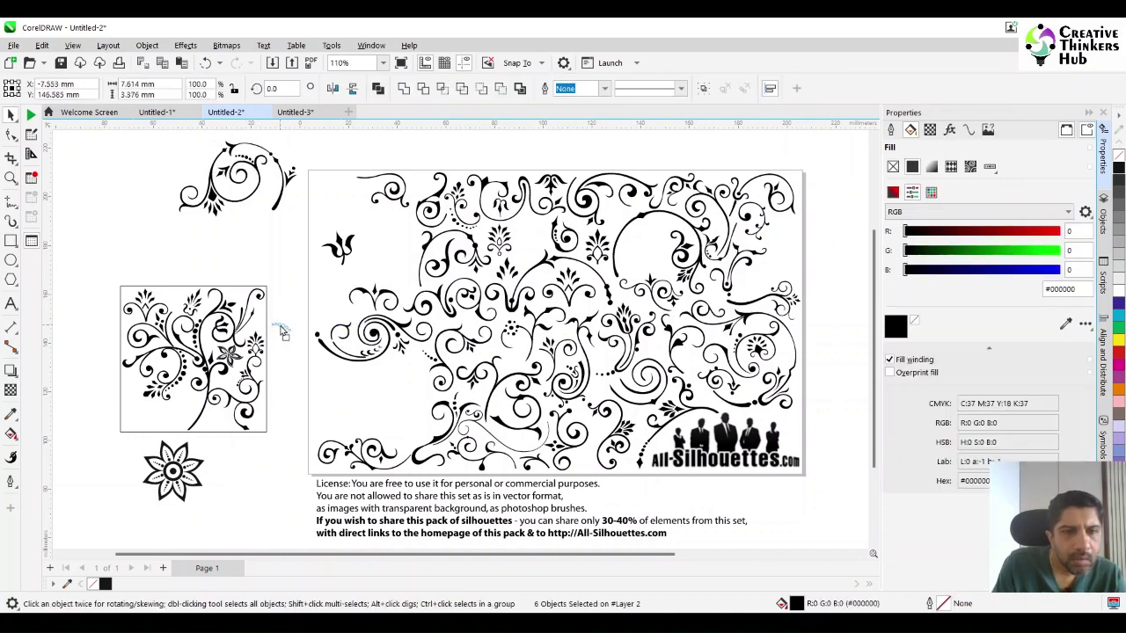
click(11, 176)
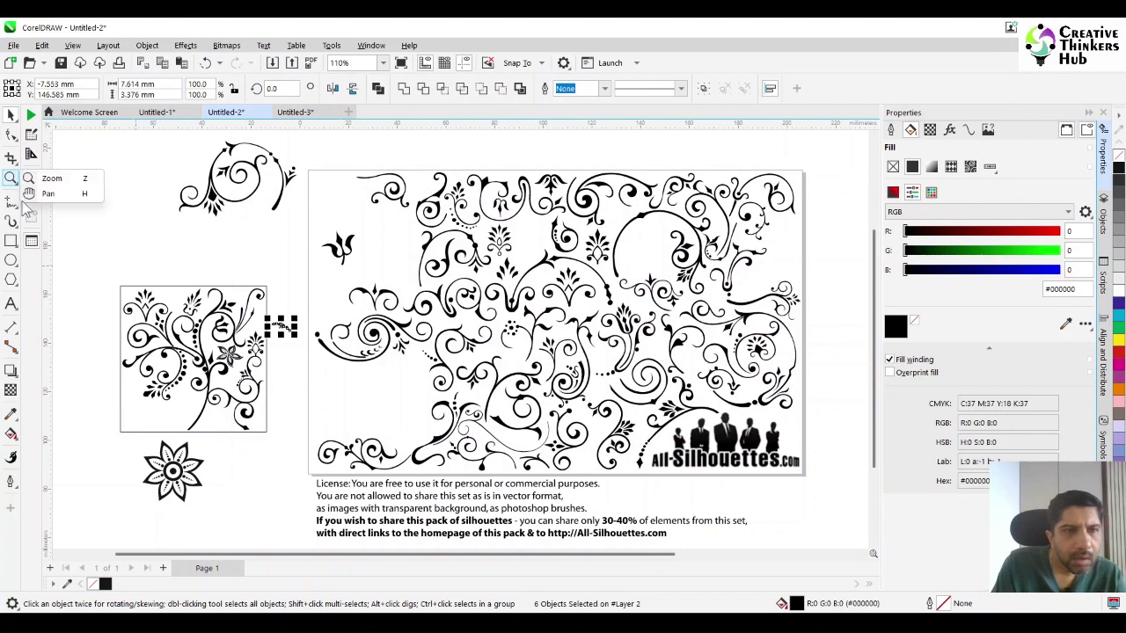
click(53, 180)
drag(143, 251, 344, 404)
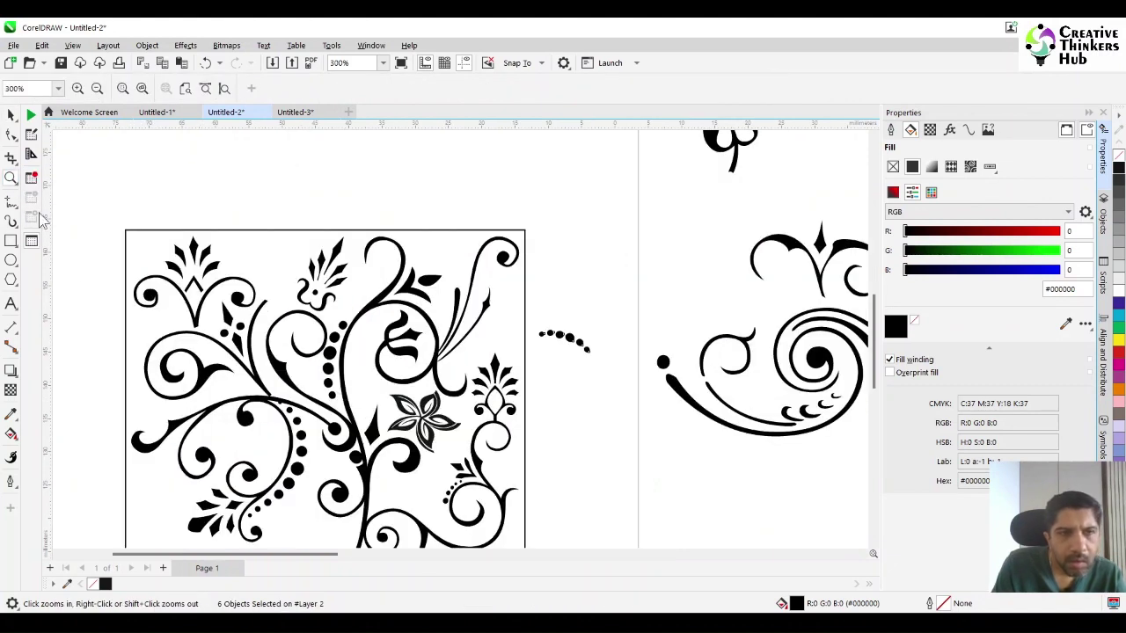
key(space)
key(ctrl+g)
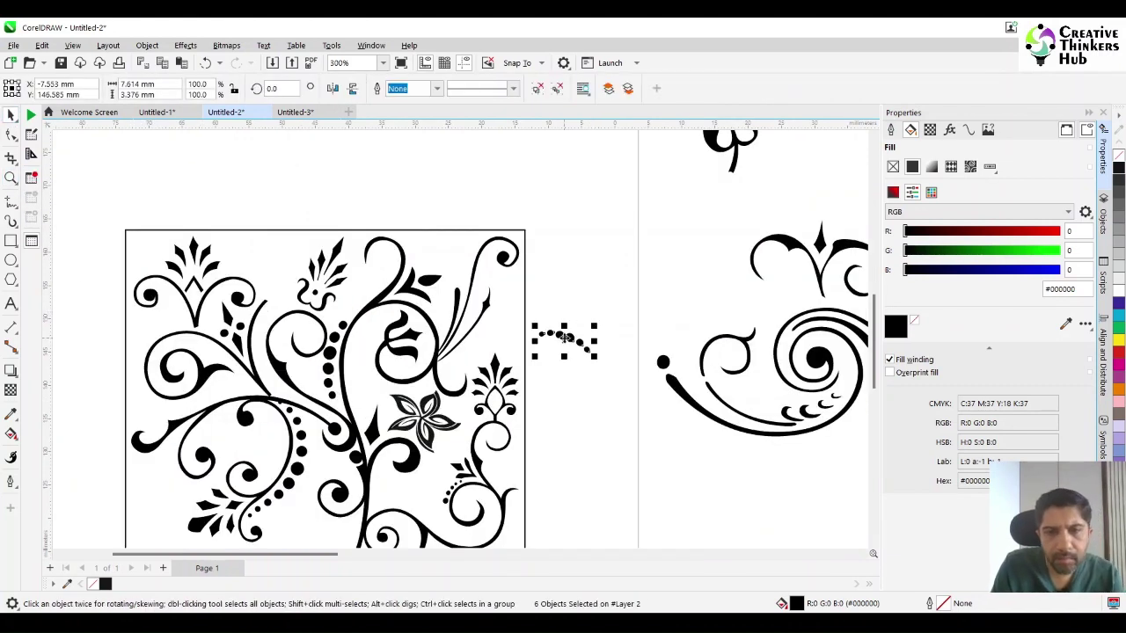
Rotate the grouped dots to about 247° and place them along the underside of the frame's upper-right leaf spray.
click(570, 339)
drag(599, 360, 491, 368)
click(476, 342)
click(574, 335)
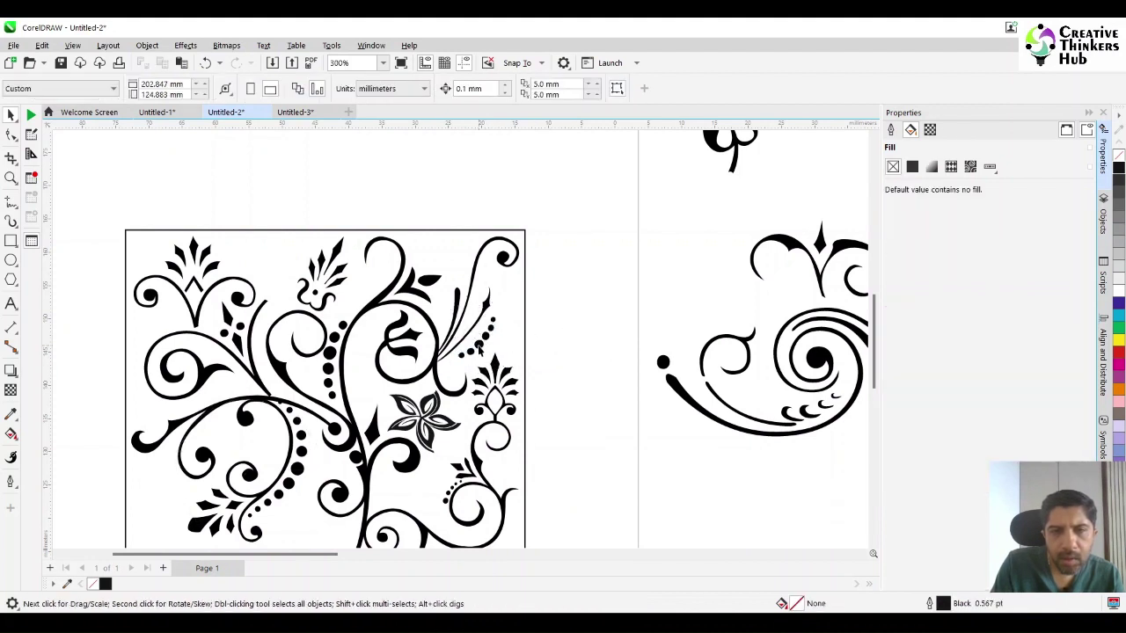
click(478, 349)
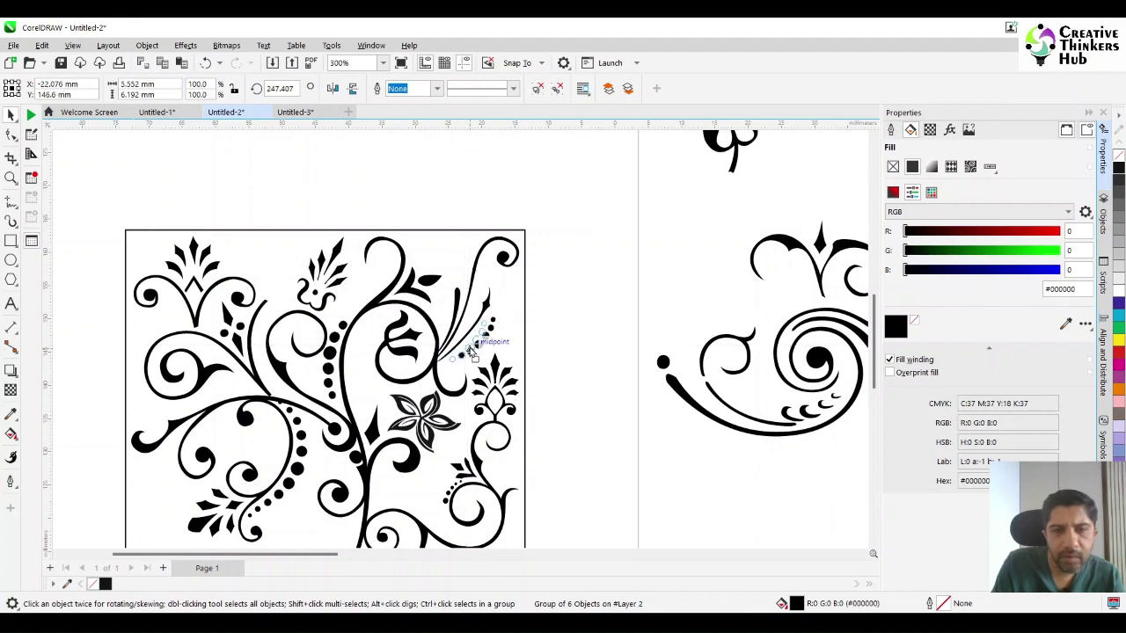
click(559, 356)
Break apart the lower-right scroll that carries the small dots inside the square frame.
scroll(567, 380, down, 2)
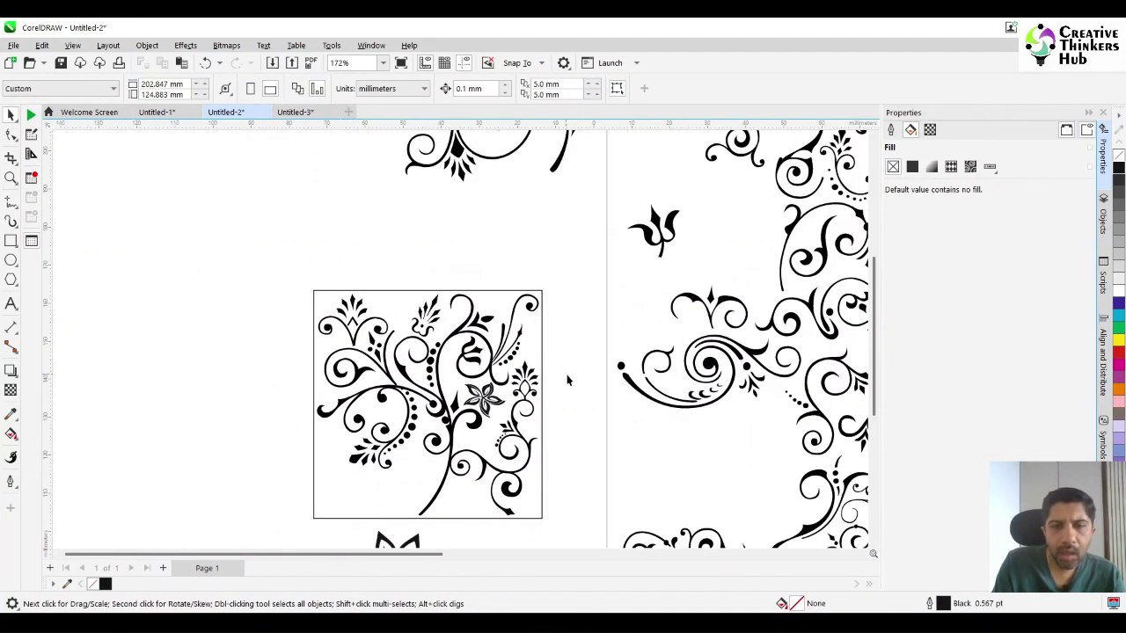
scroll(567, 380, down, 1)
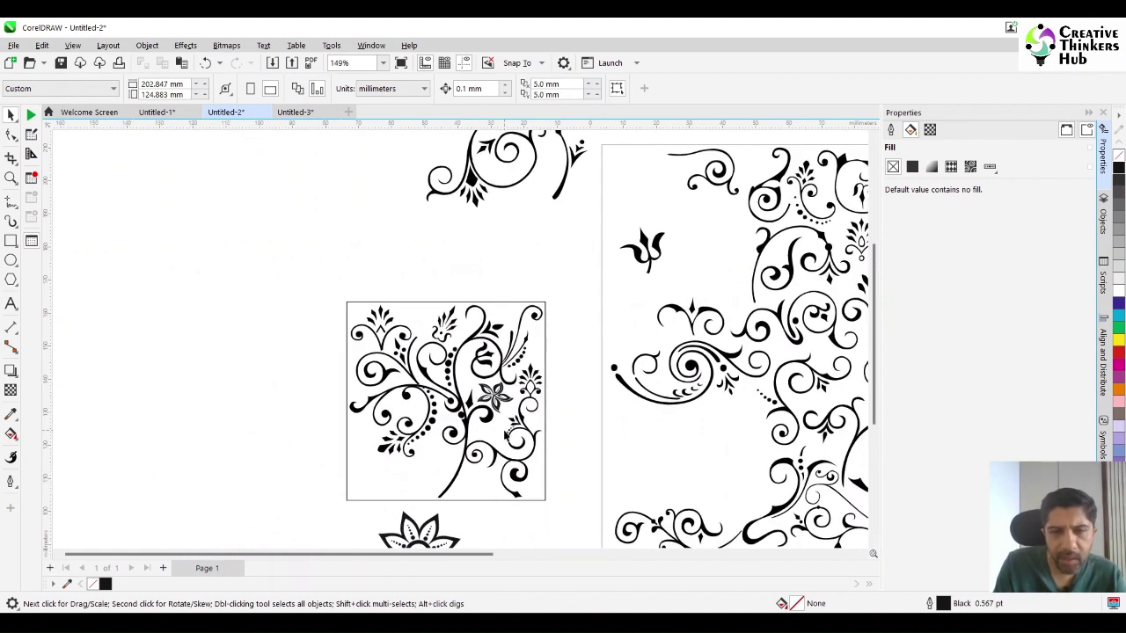
click(507, 434)
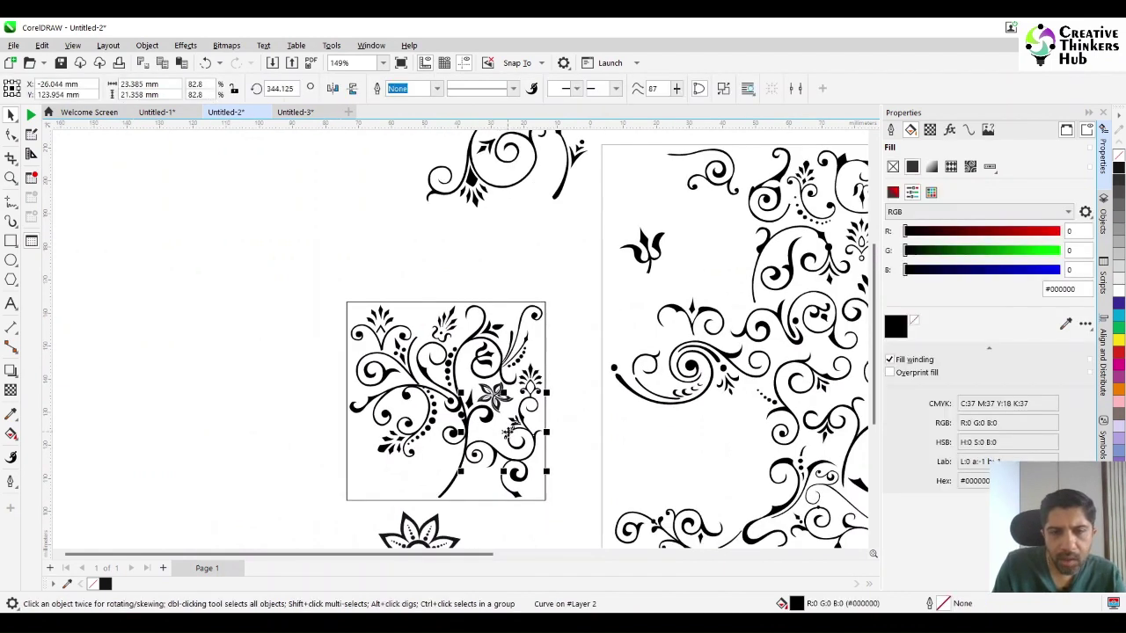
shift+click(539, 383)
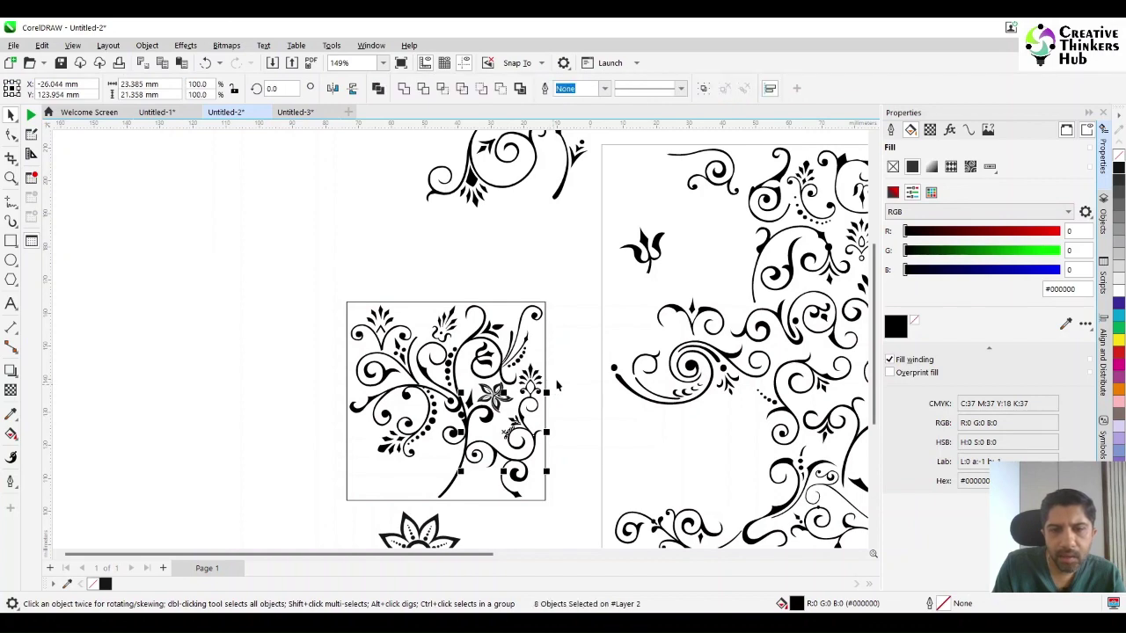
click(558, 387)
Move the lower-right scroll's five small dots down and left, and enlarge them to 160.5%, about 4.6 × 5.7 mm.
click(11, 178)
drag(457, 409, 571, 459)
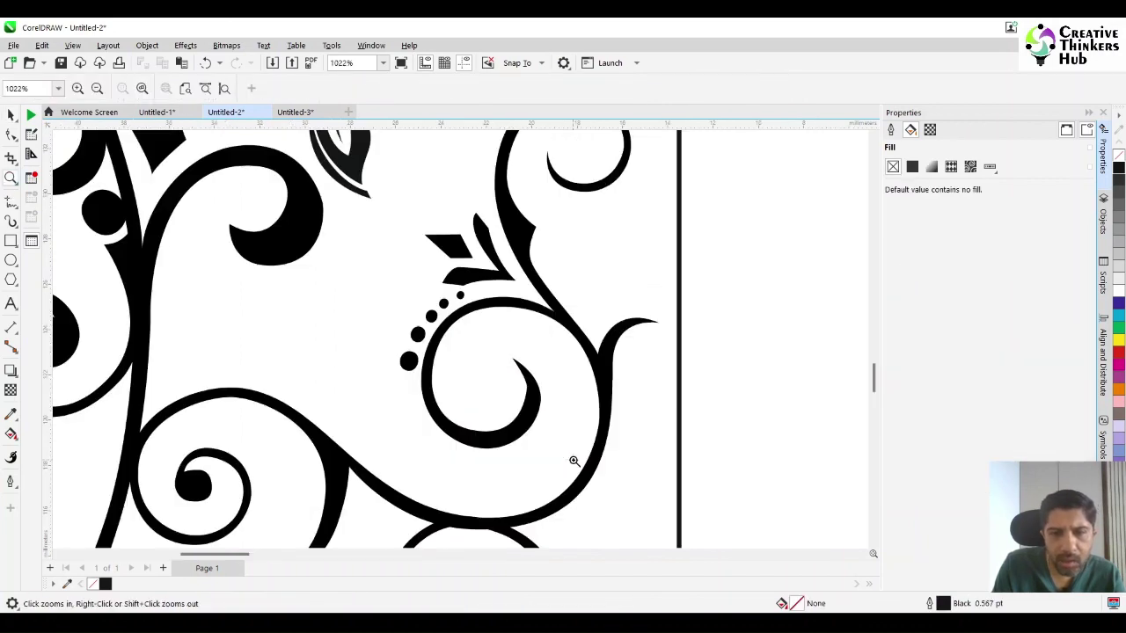
key(space)
drag(709, 242, 381, 376)
drag(429, 343, 408, 355)
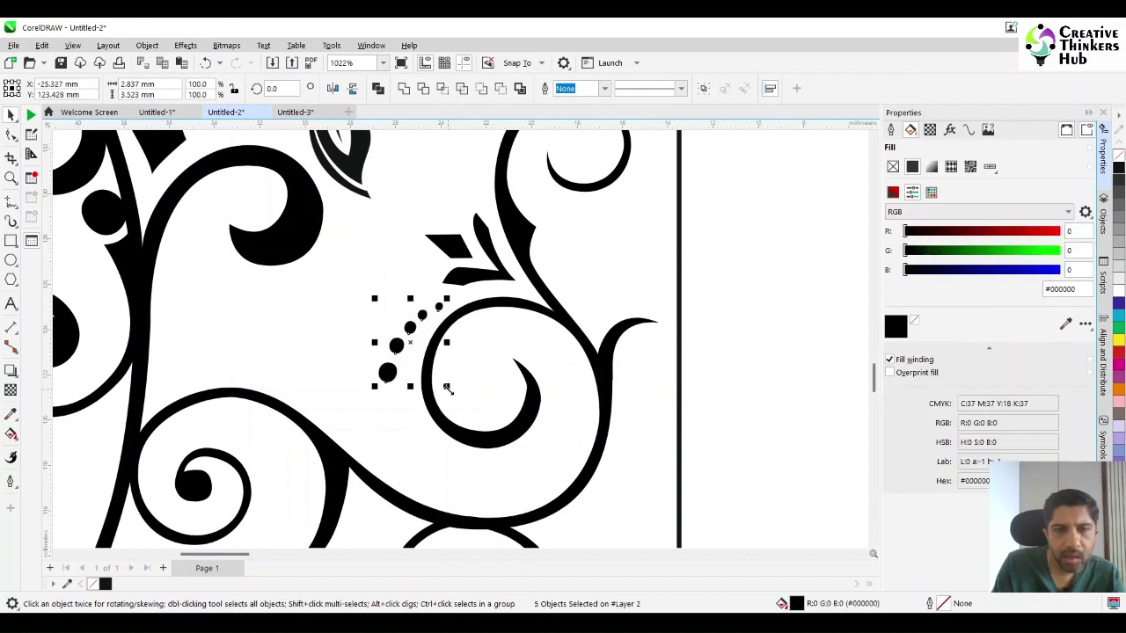
drag(447, 388, 486, 435)
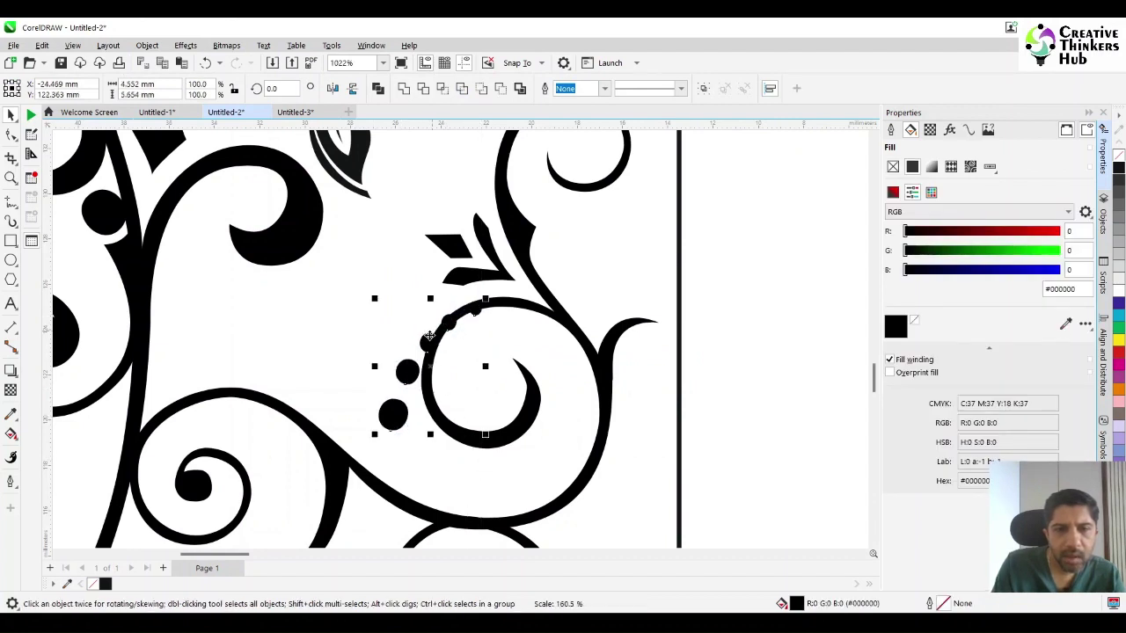
Group the five enlarged dots beside the lower-right curl.
click(422, 346)
click(406, 371)
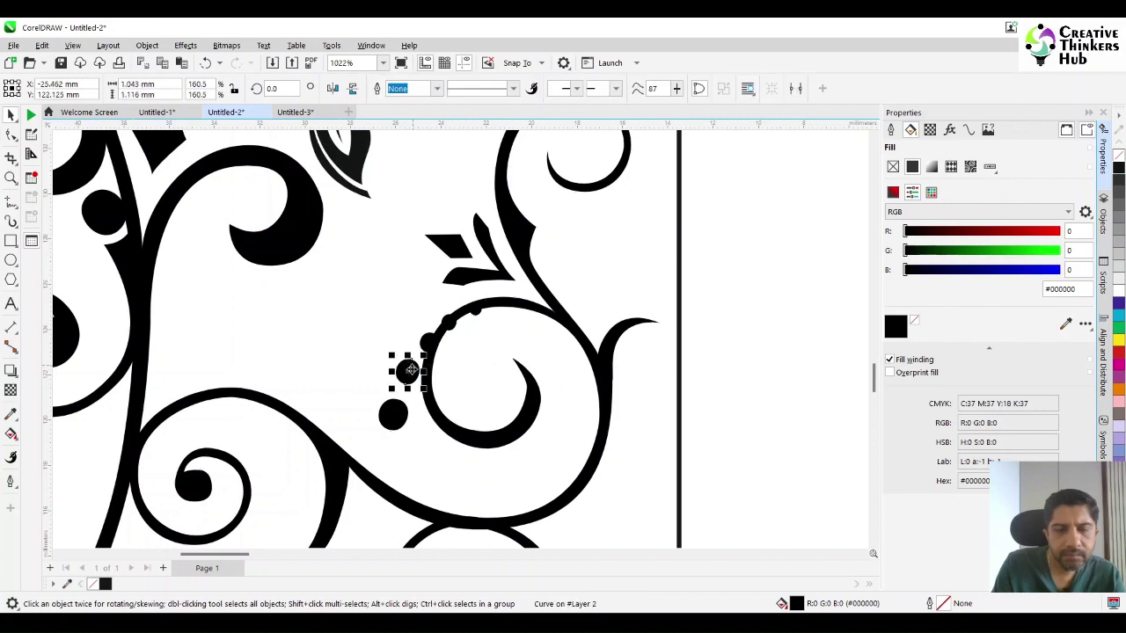
click(387, 424)
shift+click(426, 340)
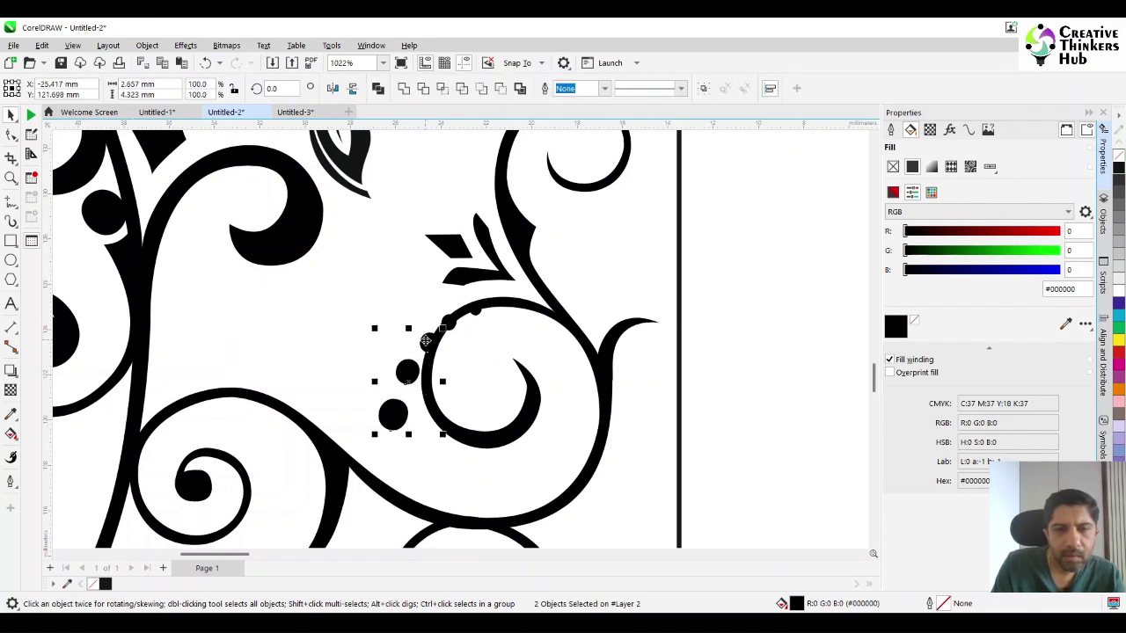
shift+click(449, 322)
shift+click(451, 327)
shift+click(457, 327)
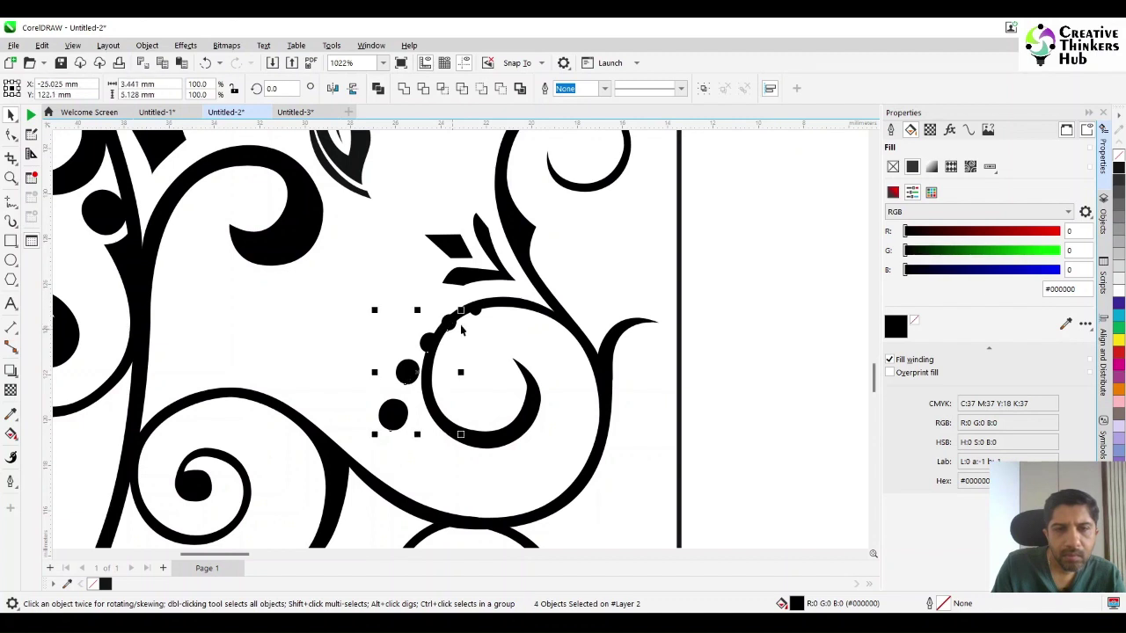
shift+click(475, 318)
key(ctrl+g)
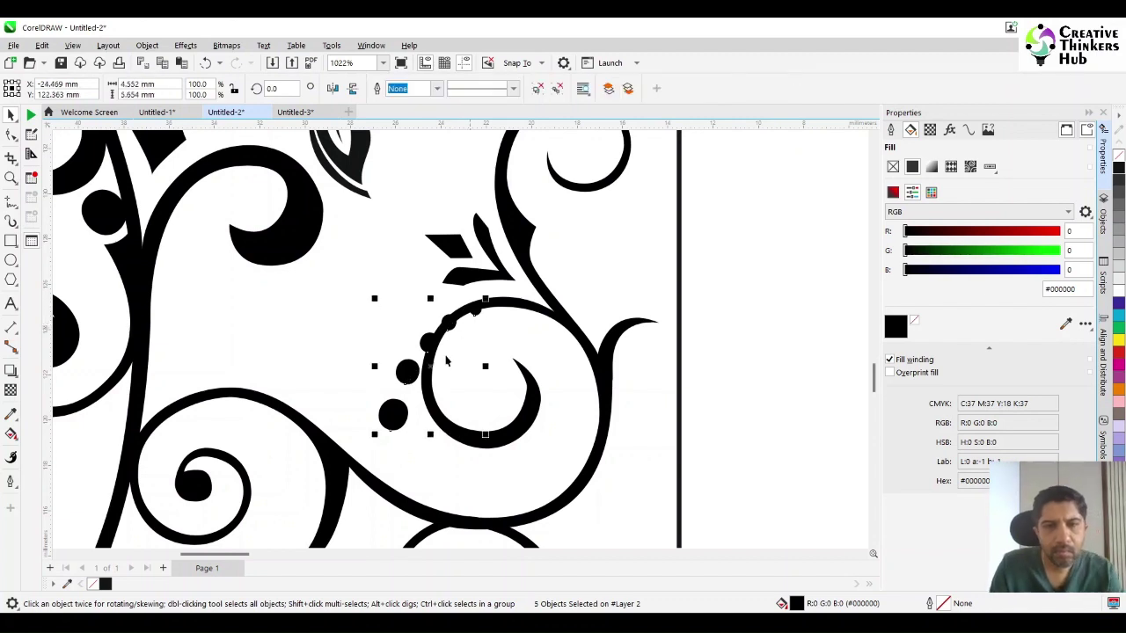
Rotate the five-dot group to about 31.4° and move it clear of the left side of the lower-right curl.
click(431, 366)
drag(485, 435, 515, 393)
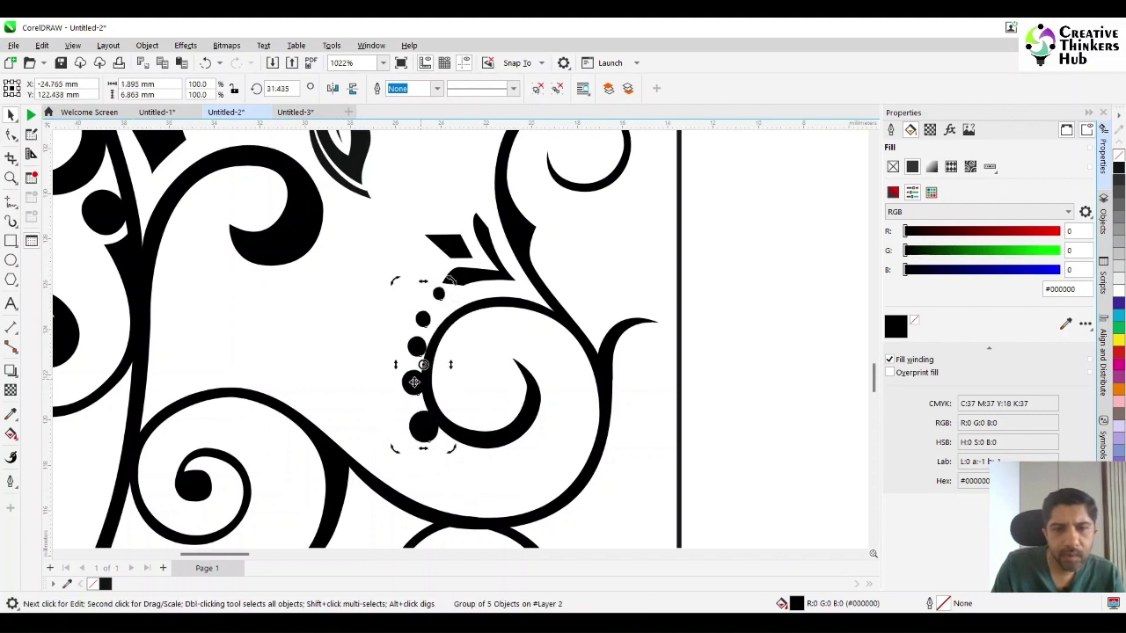
click(414, 384)
drag(413, 384, 401, 395)
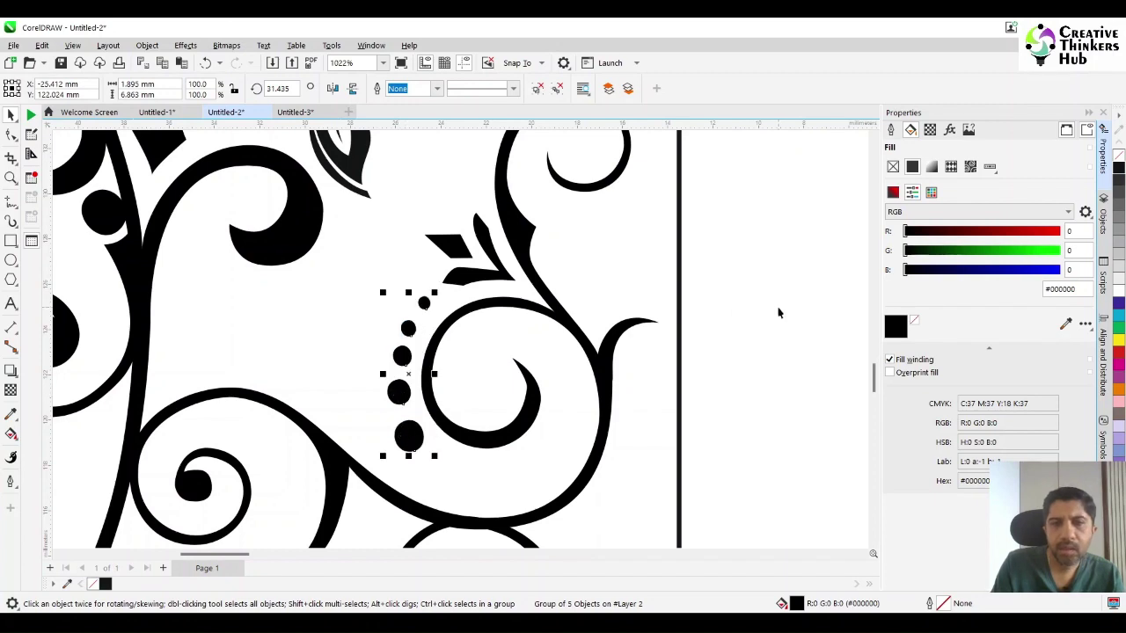
Reduce the eight-petal flower below the frame to 45.3%, about 11.5 mm across, and place it left of the main stem's base.
scroll(779, 243, down, 6)
scroll(759, 349, down, 1)
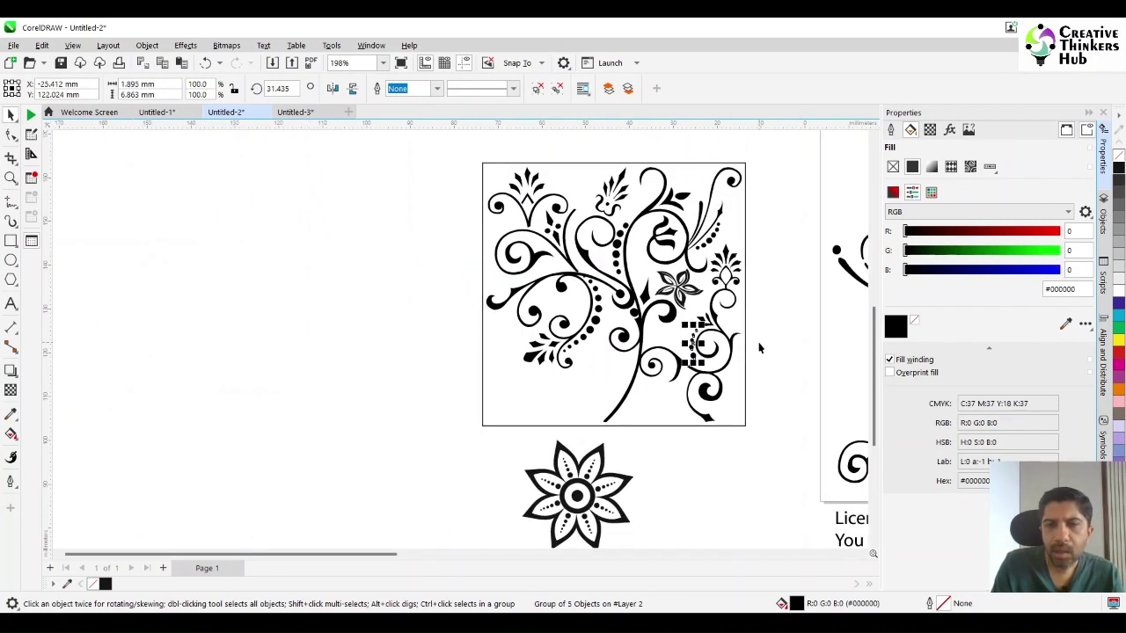
click(576, 499)
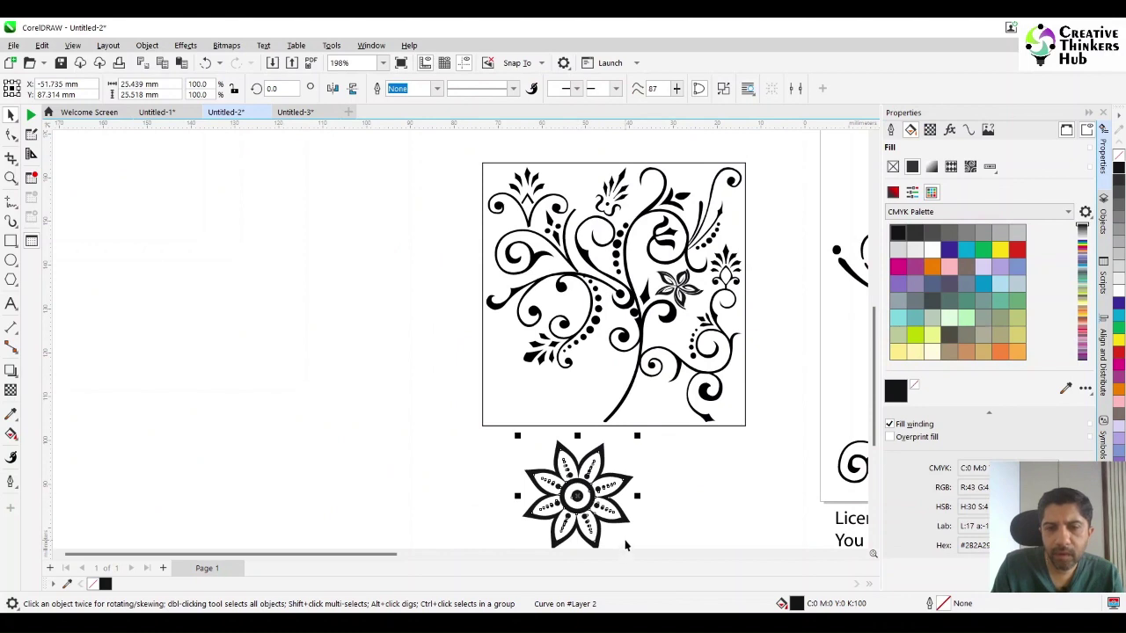
drag(639, 436, 614, 459)
drag(575, 495, 583, 388)
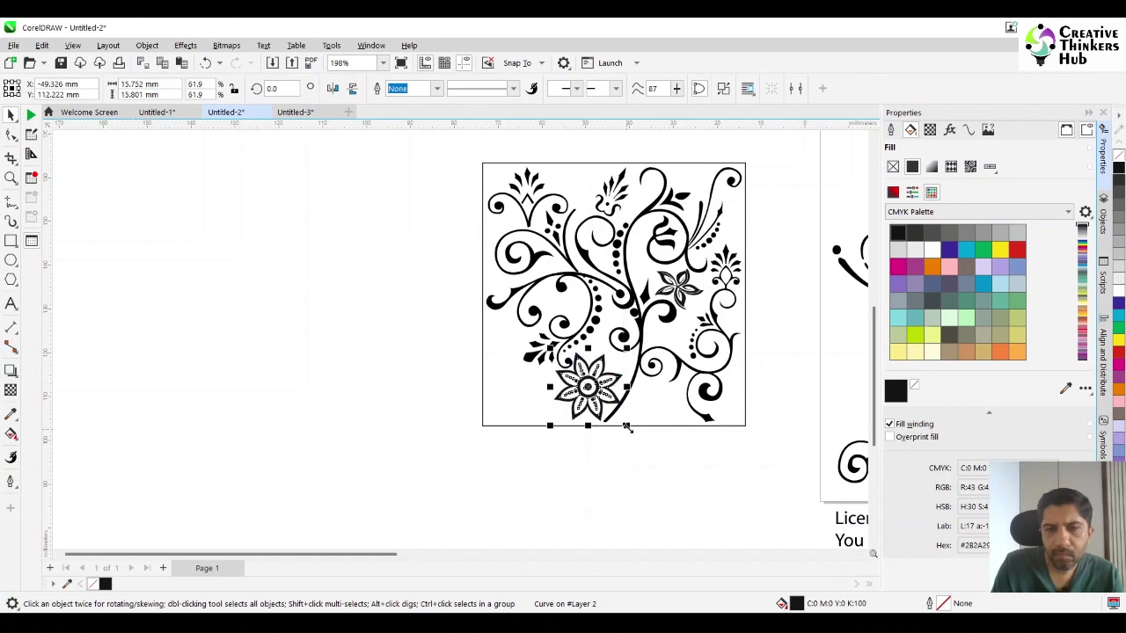
drag(628, 426, 617, 390)
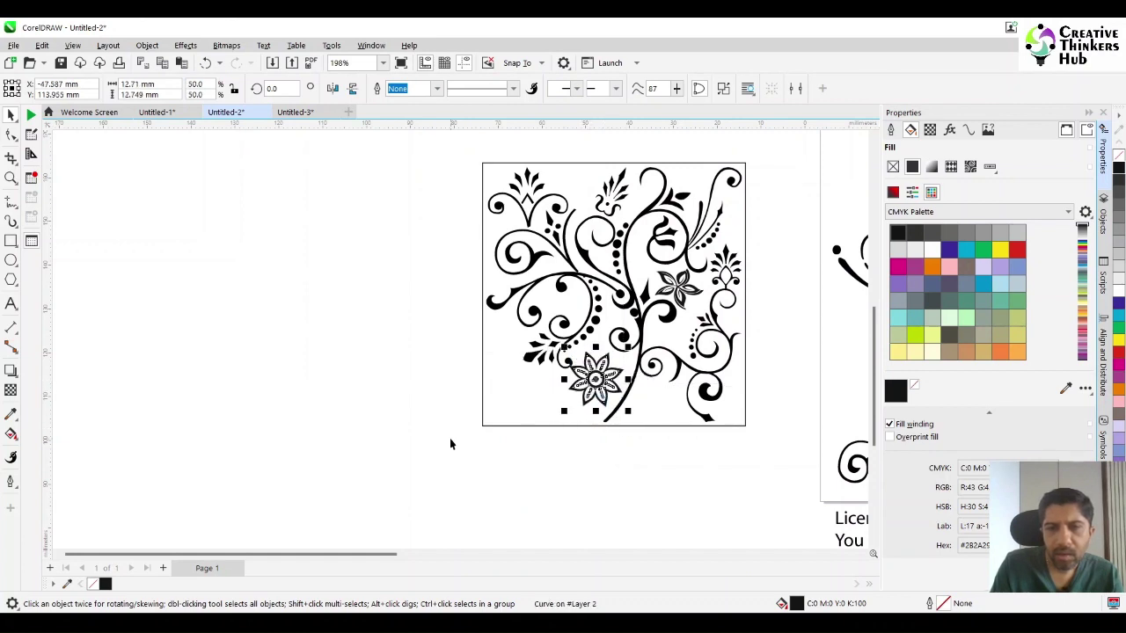
drag(562, 347, 599, 376)
click(600, 383)
click(490, 437)
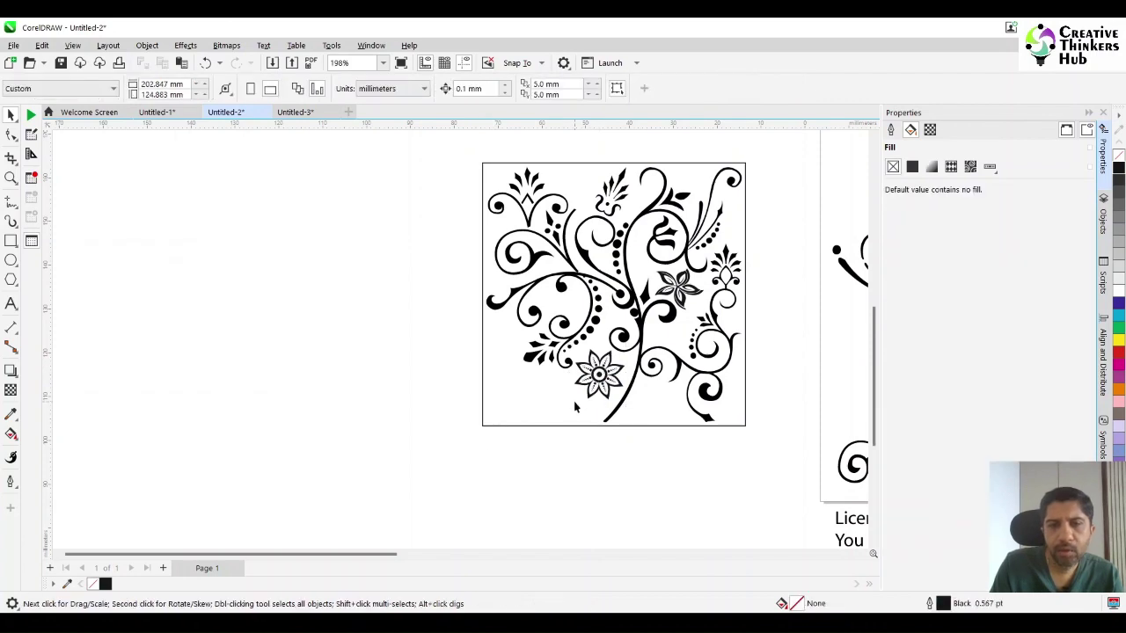
Move the arched scroll with the double-curl end from the middle of the ornament sheet to below the square frame.
key(F4)
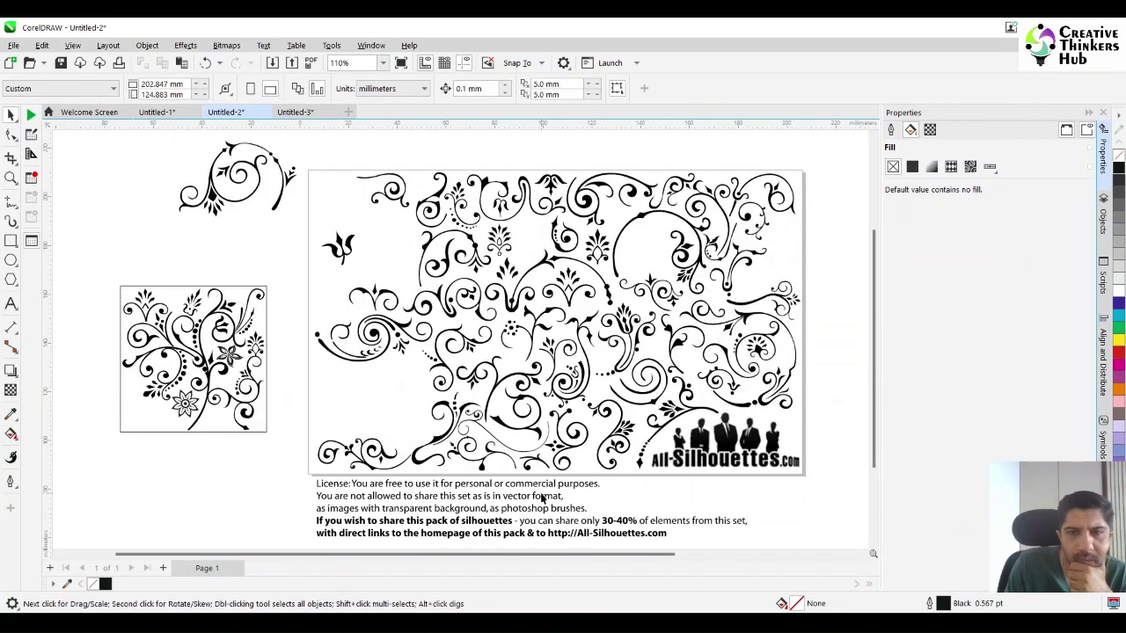
click(607, 291)
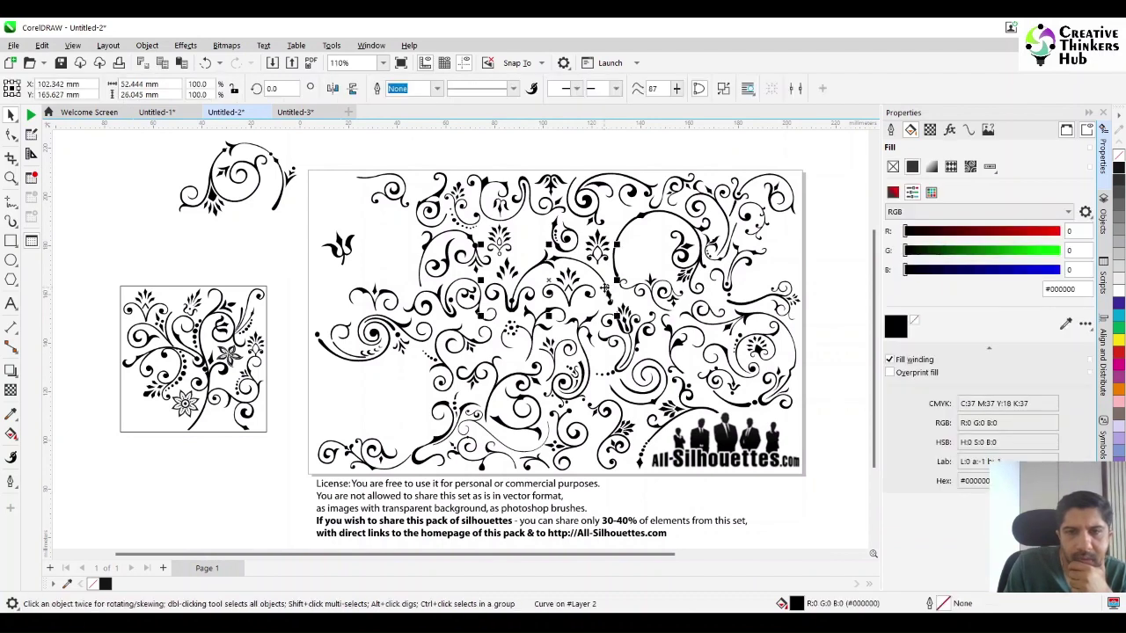
drag(607, 290, 258, 496)
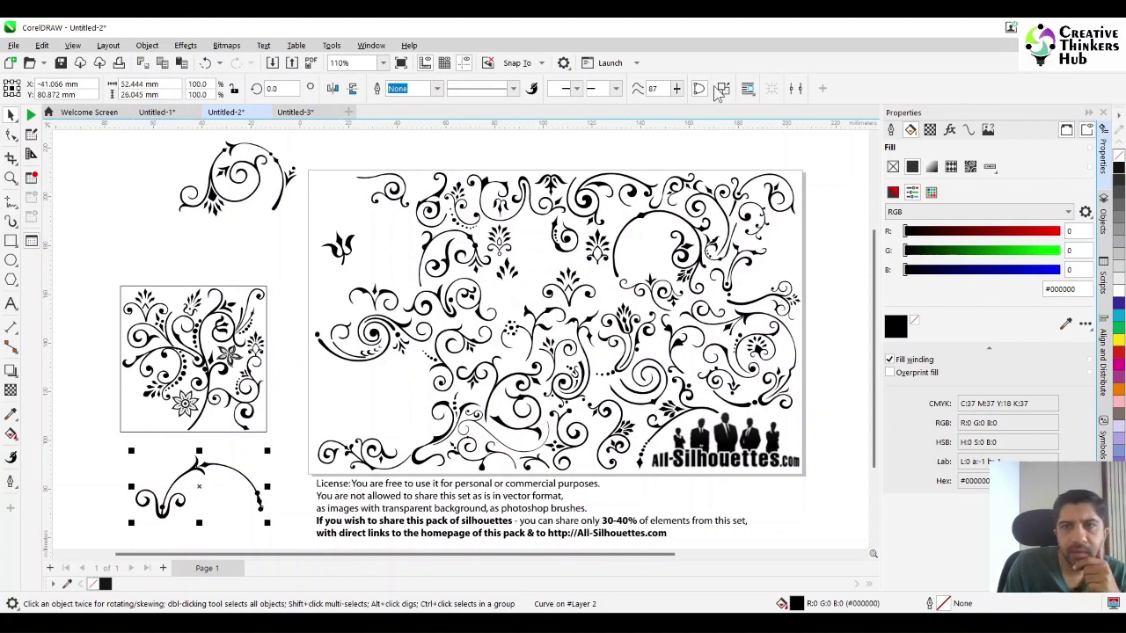
Move the two outer stem pieces of the spare scroll above the frame down beside the frame's lower-left corner.
click(272, 206)
click(276, 207)
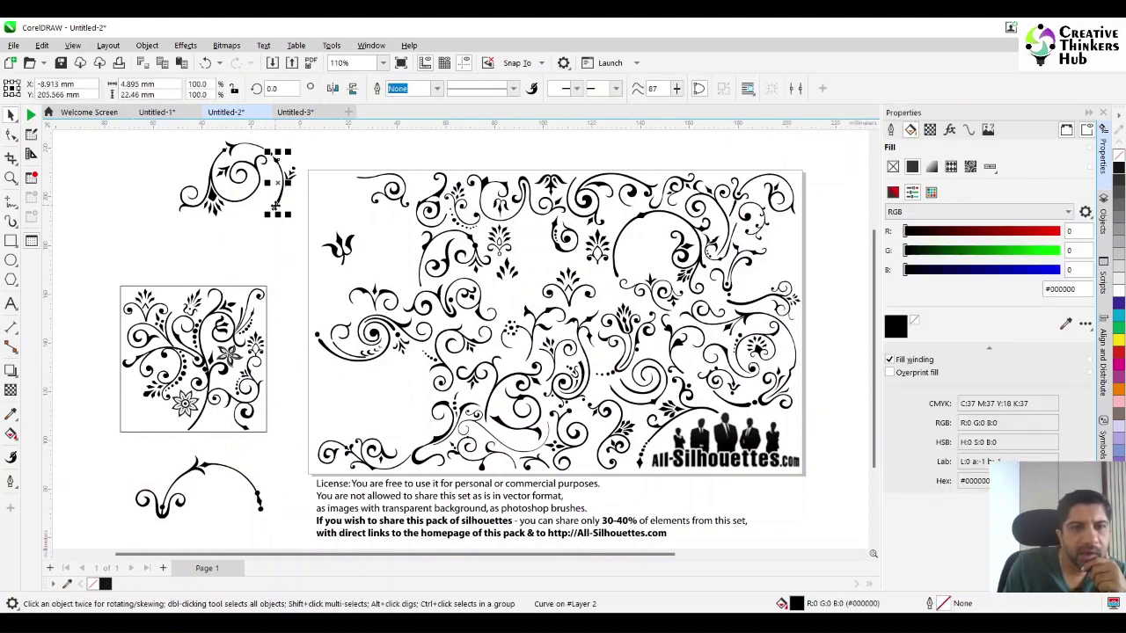
click(273, 147)
key(ctrl+z)
shift+click(248, 143)
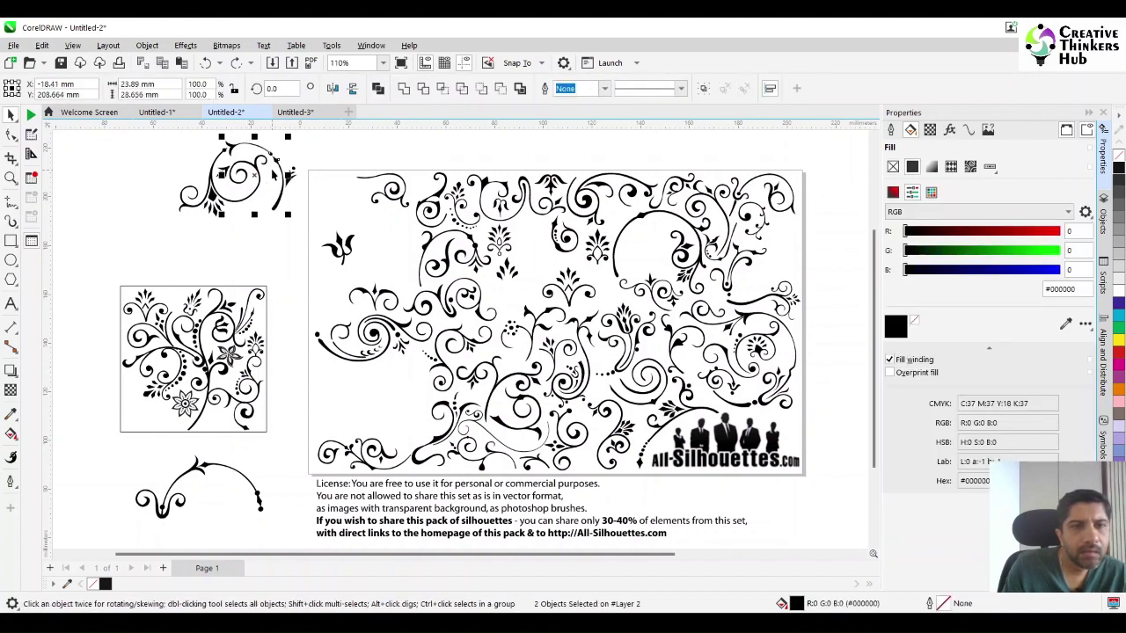
drag(251, 174, 104, 435)
Group the two stem pieces beside the frame's lower-left corner and mirror the group horizontally.
key(z)
drag(58, 355, 248, 481)
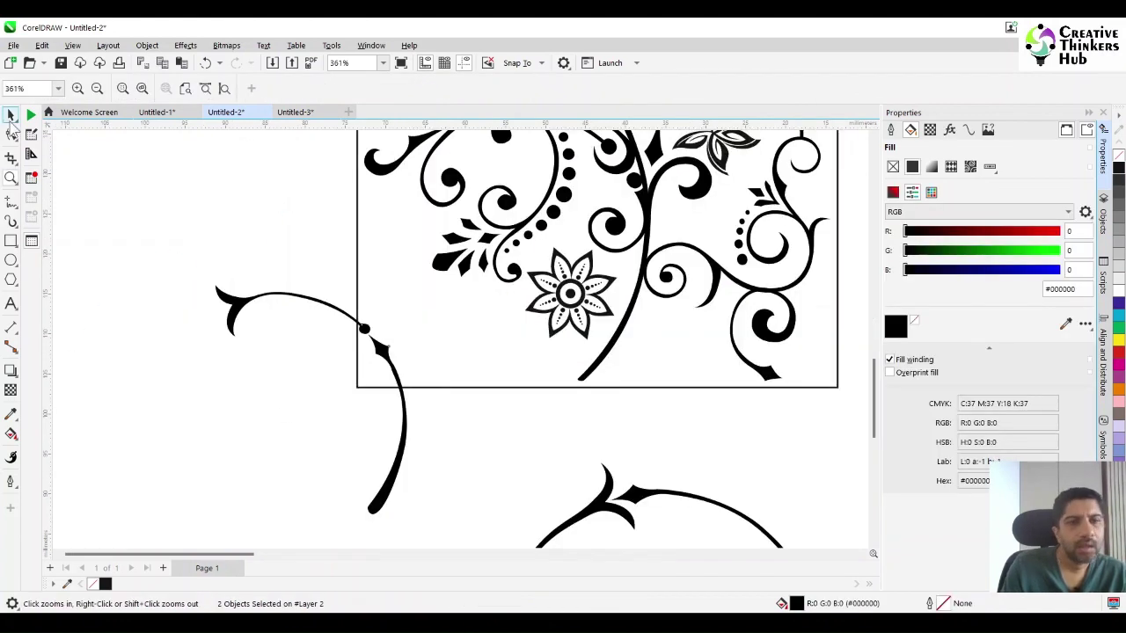
click(10, 116)
key(ctrl+g)
click(332, 90)
Rotate the grouped stem to about 249.4°, place its thick end on the main stem's base, and reduce it to 84.6%.
click(218, 428)
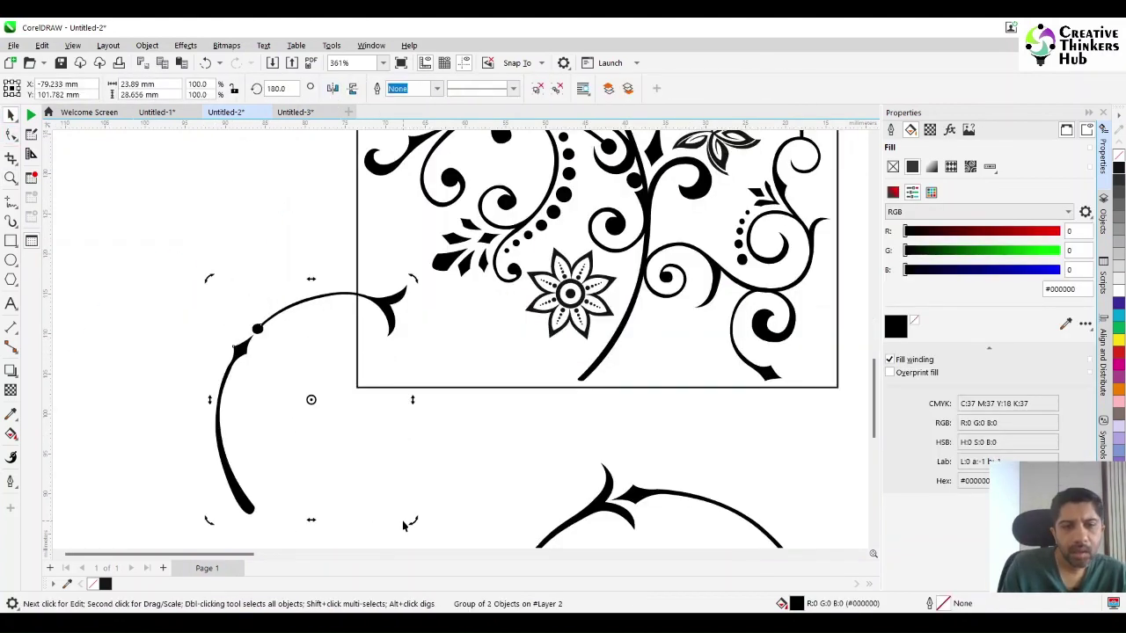
drag(404, 522, 569, 373)
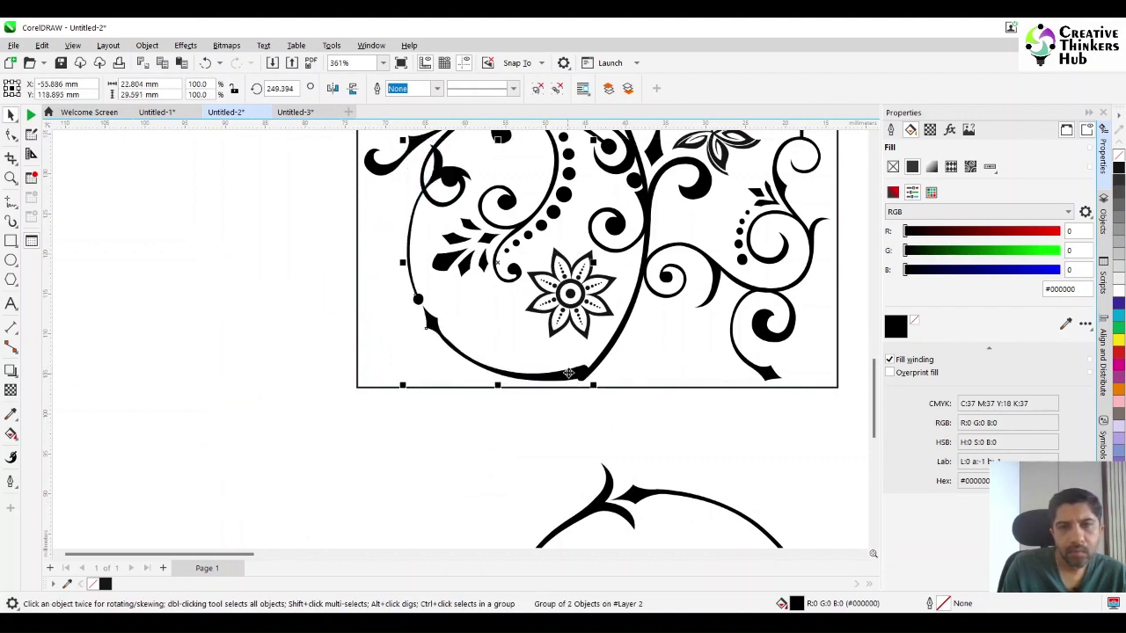
drag(402, 140, 398, 178)
Rotate and reposition the curved stem so it joins higher on the main stem and sweeps around the lower-left leaf spray.
click(532, 375)
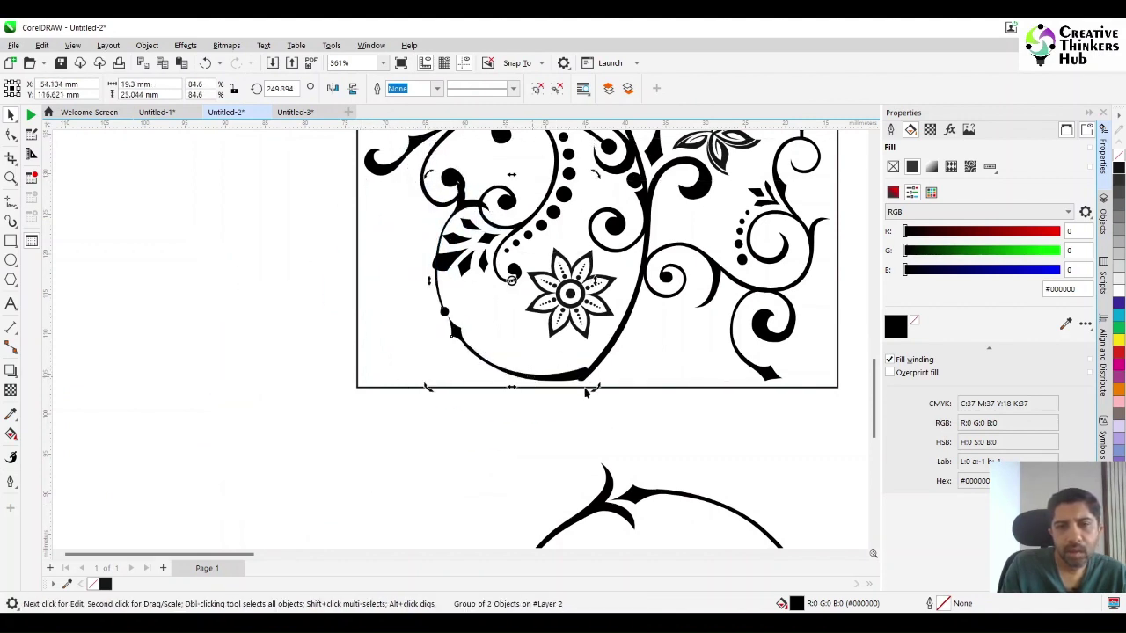
drag(596, 386, 620, 331)
click(431, 231)
drag(409, 211, 345, 204)
drag(604, 337, 605, 340)
click(283, 339)
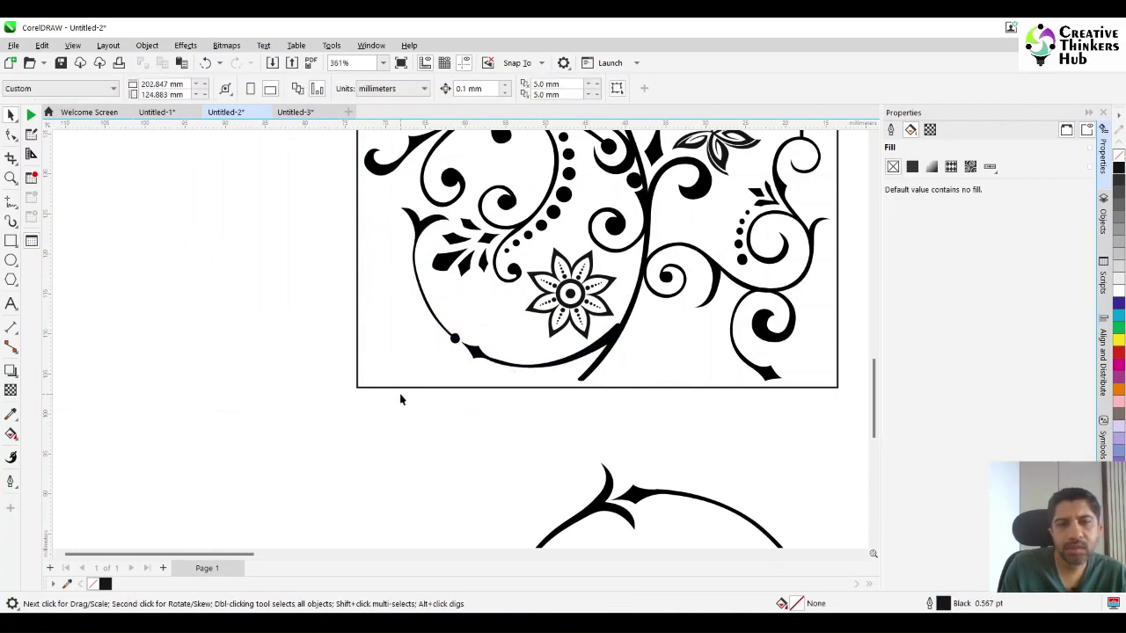
Copy the six-dot group from the frame's upper-right spray to the lower-left corner of the frame.
scroll(401, 400, down, 2)
click(494, 284)
click(517, 204)
drag(612, 206, 388, 373)
Rotate the copied dots to about 134.4°, enlarge them to 146.7%, and place them along the outside of the lower-left curved stem.
click(11, 178)
drag(327, 298, 573, 424)
key(space)
click(253, 347)
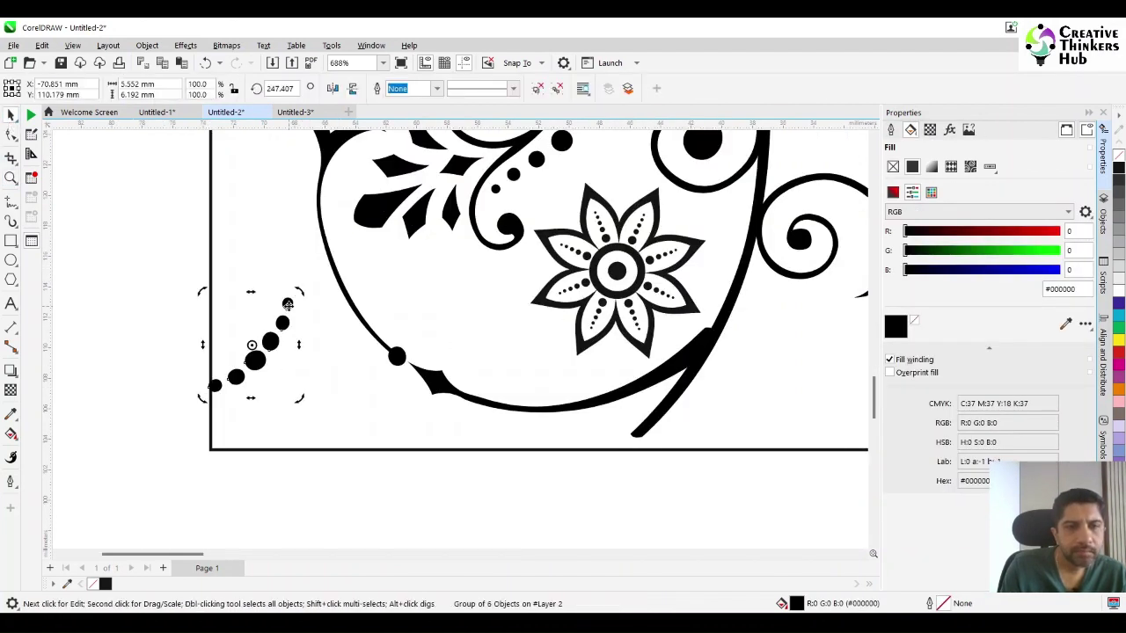
drag(298, 294, 308, 458)
drag(236, 345, 309, 272)
drag(358, 331, 374, 358)
drag(327, 301, 334, 311)
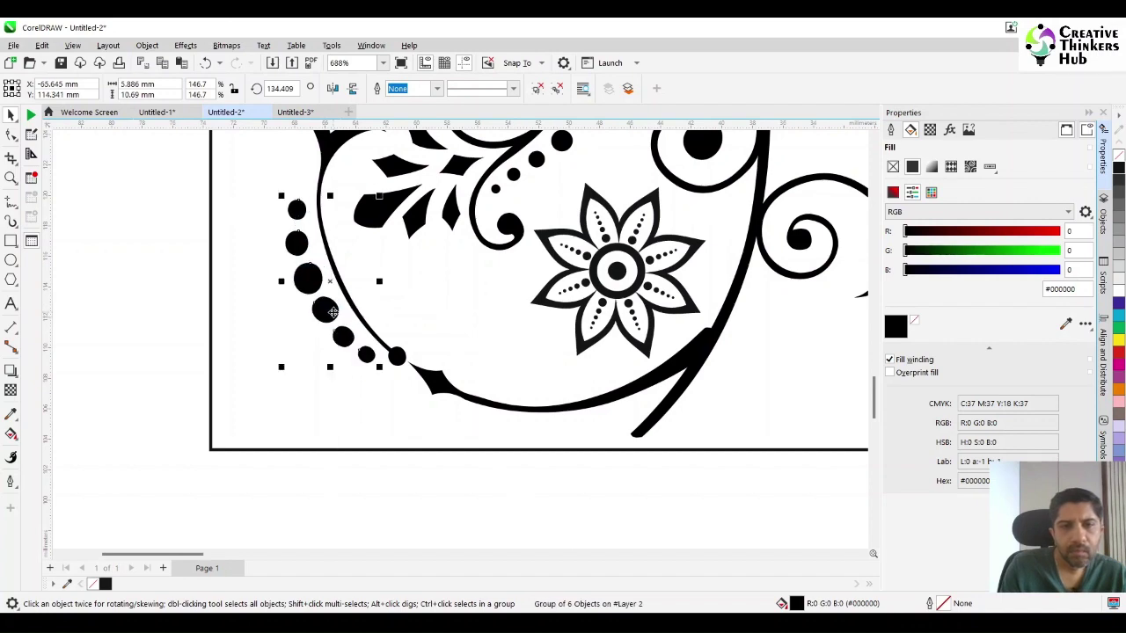
Delete the unused arched scroll below the square frame.
scroll(506, 420, down, 4)
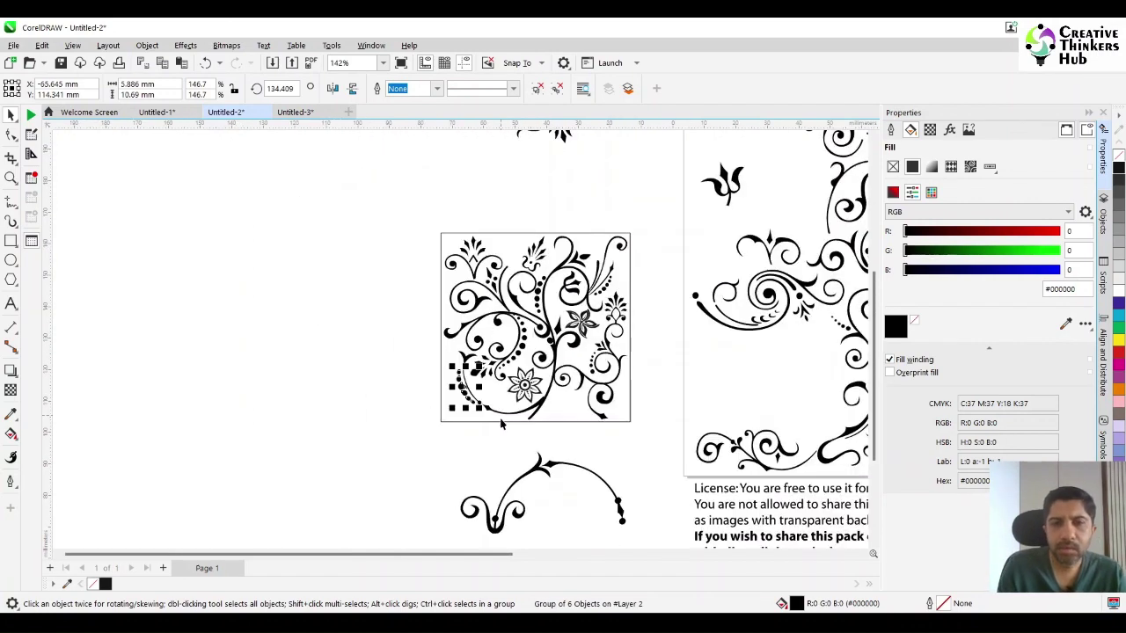
click(380, 301)
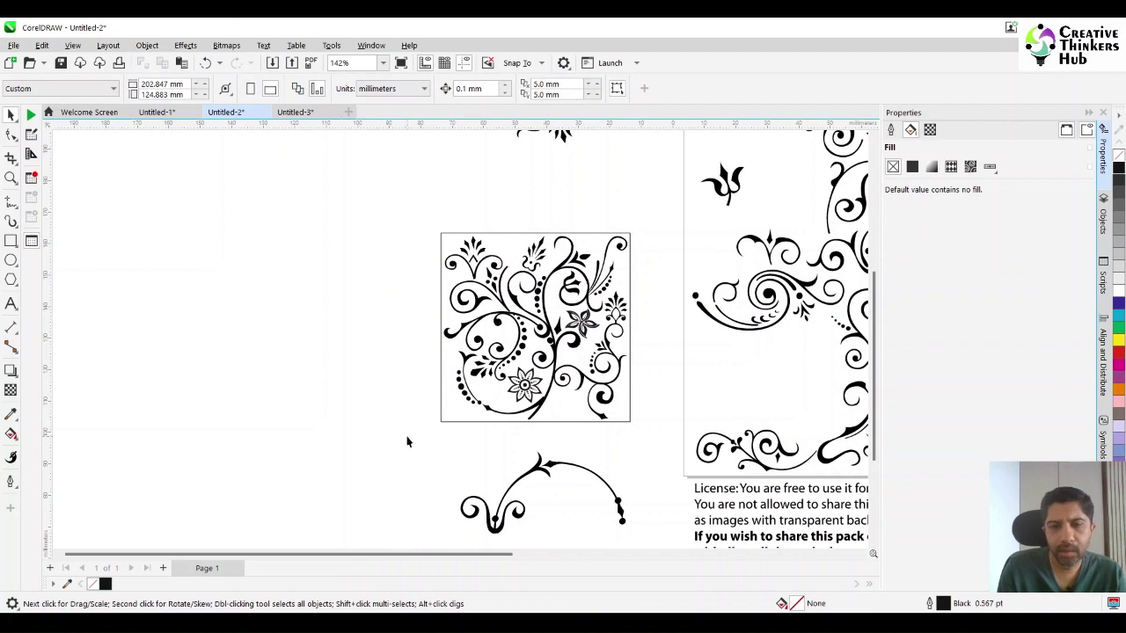
drag(407, 439, 654, 510)
key(Delete)
Copy the five-petal flower into the gap between the main stem's base and the lower-right curl, reduced to 35%.
click(608, 253)
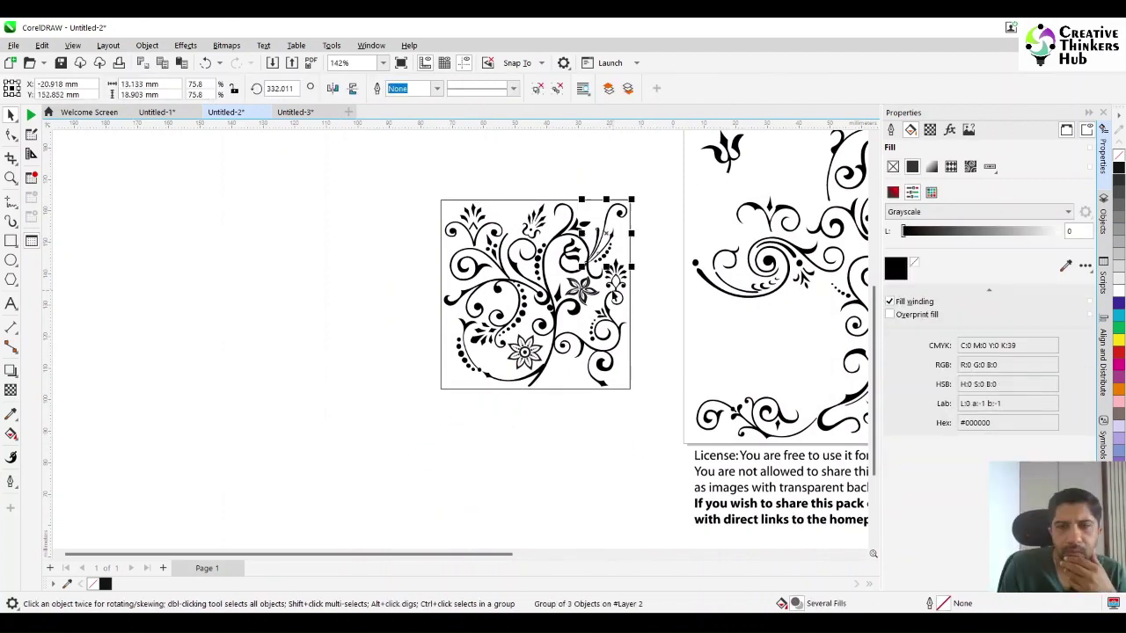
click(580, 293)
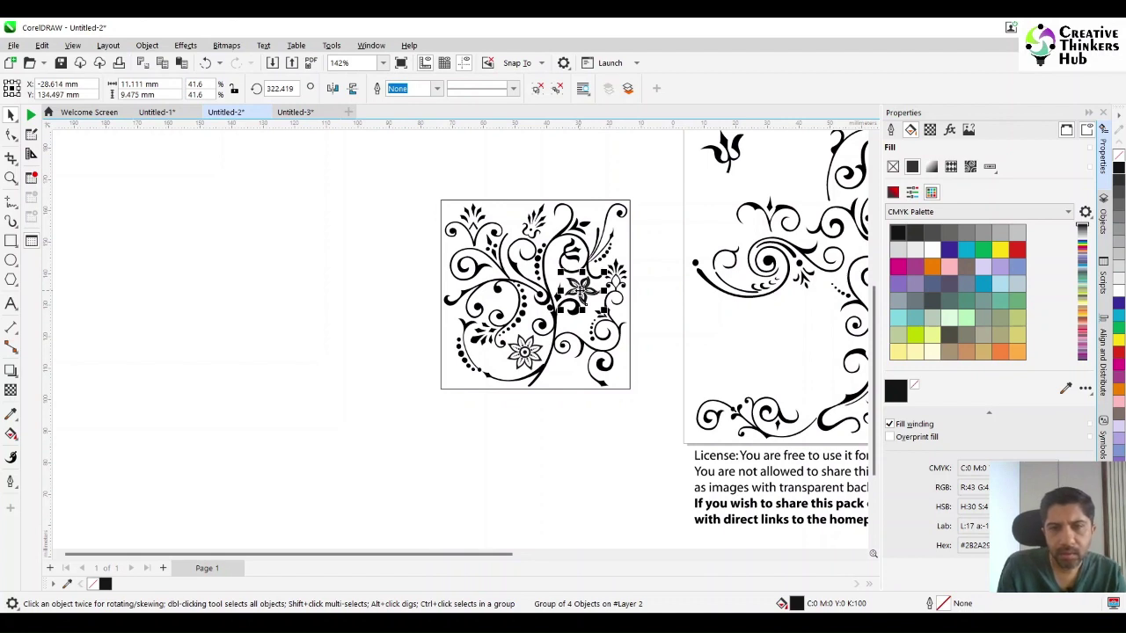
drag(581, 290, 565, 378)
drag(565, 379, 568, 379)
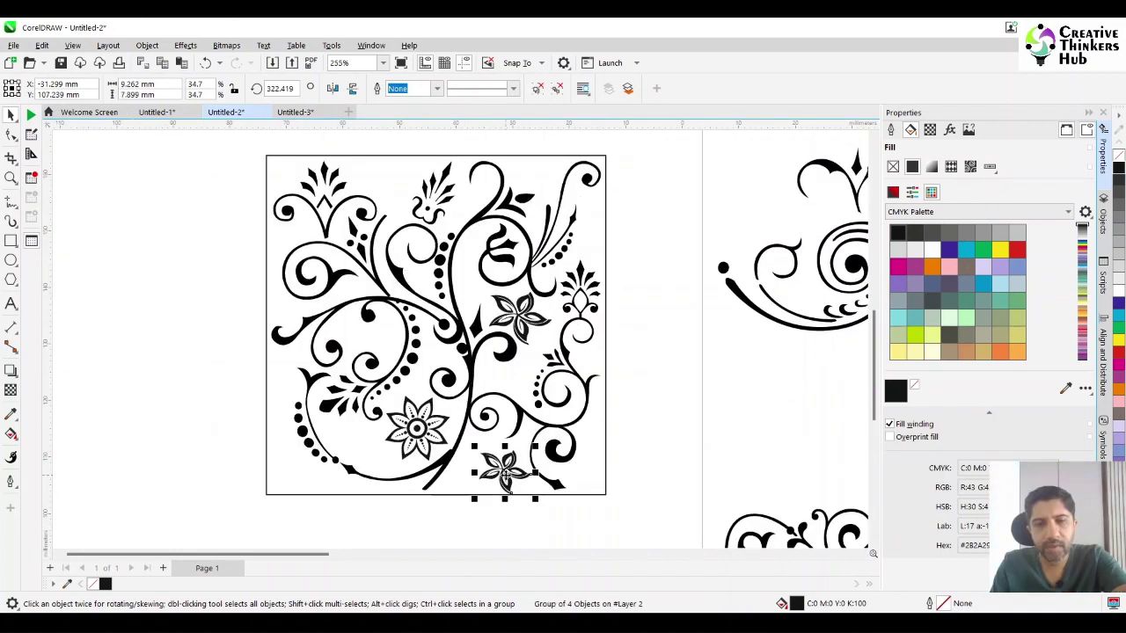
drag(505, 473, 459, 491)
click(493, 515)
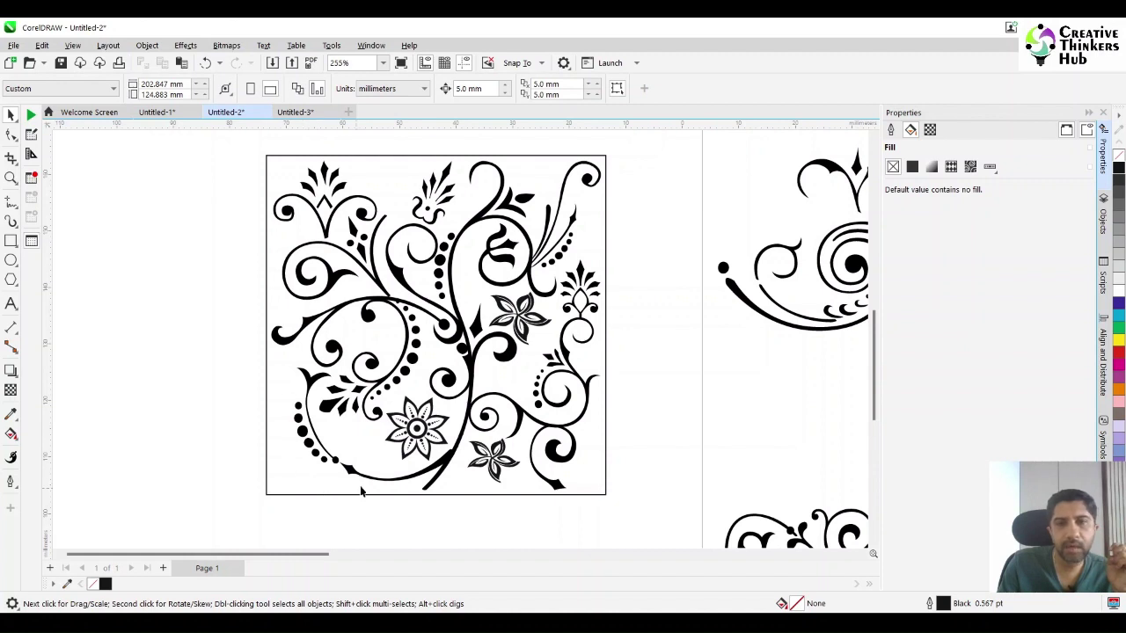
Delete the 60 × 60 mm square frame around the finished ornament.
click(300, 484)
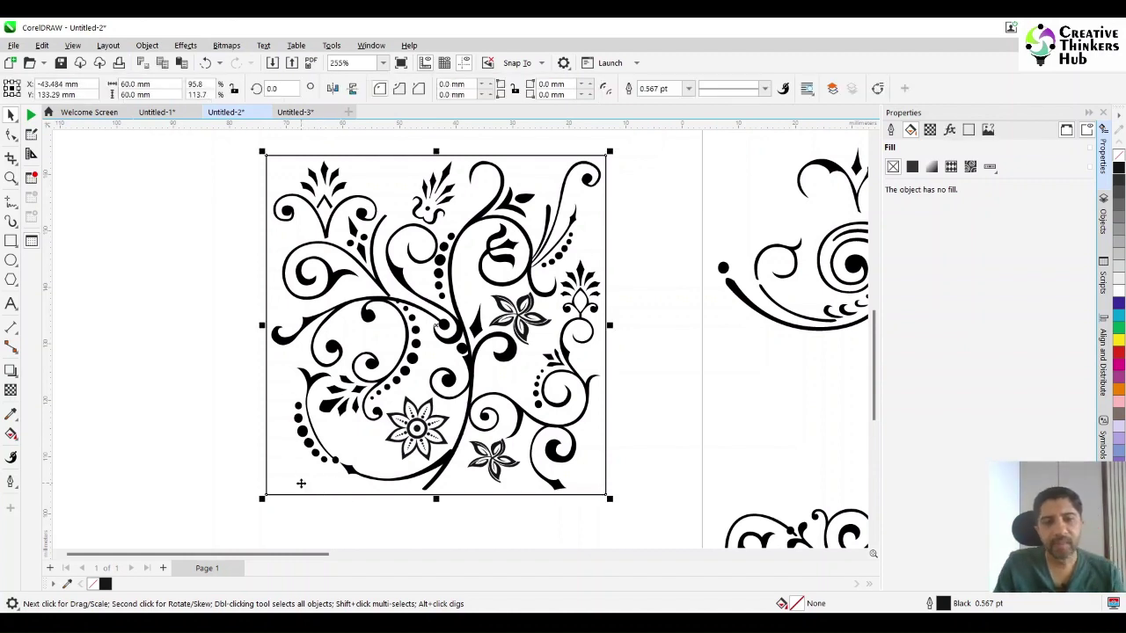
key(Delete)
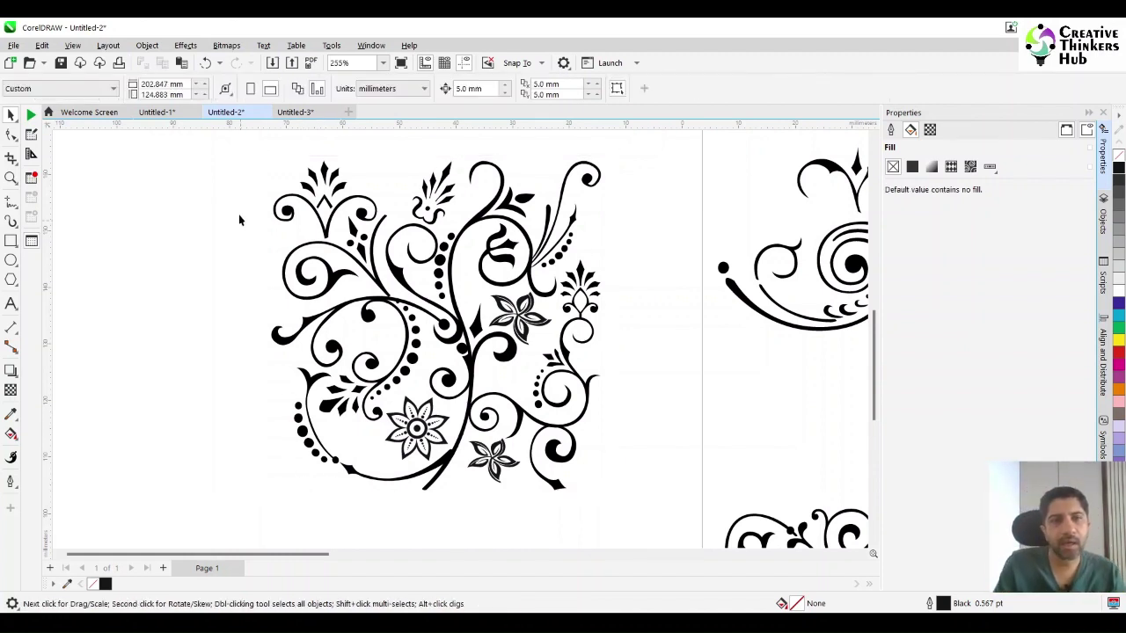
drag(490, 356, 638, 523)
click(147, 45)
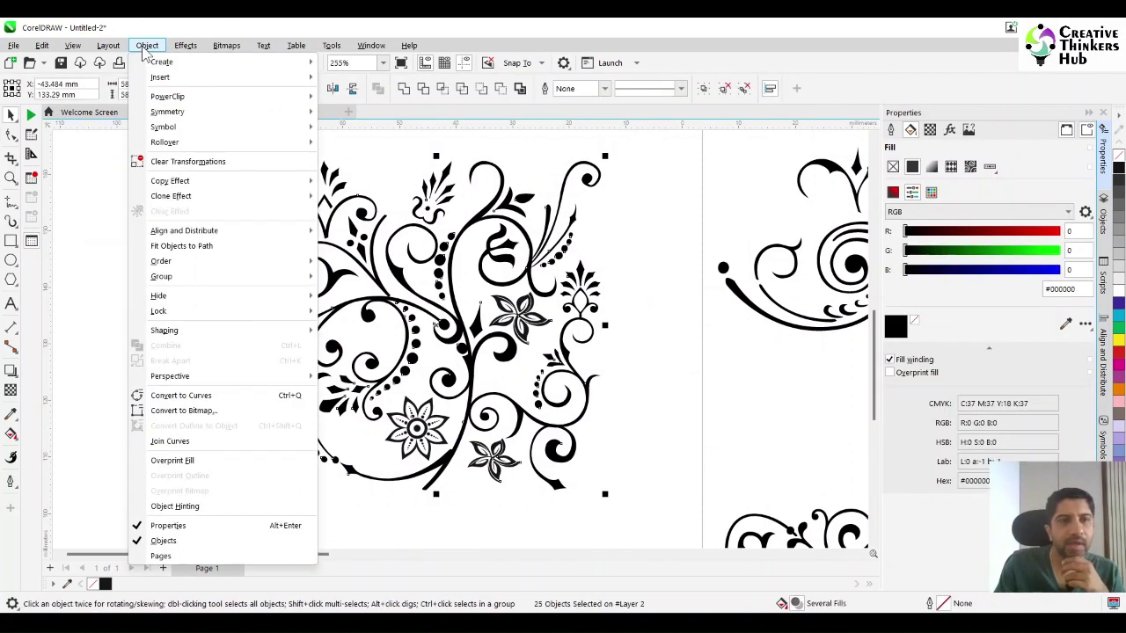
mouse_move(159, 67)
click(357, 78)
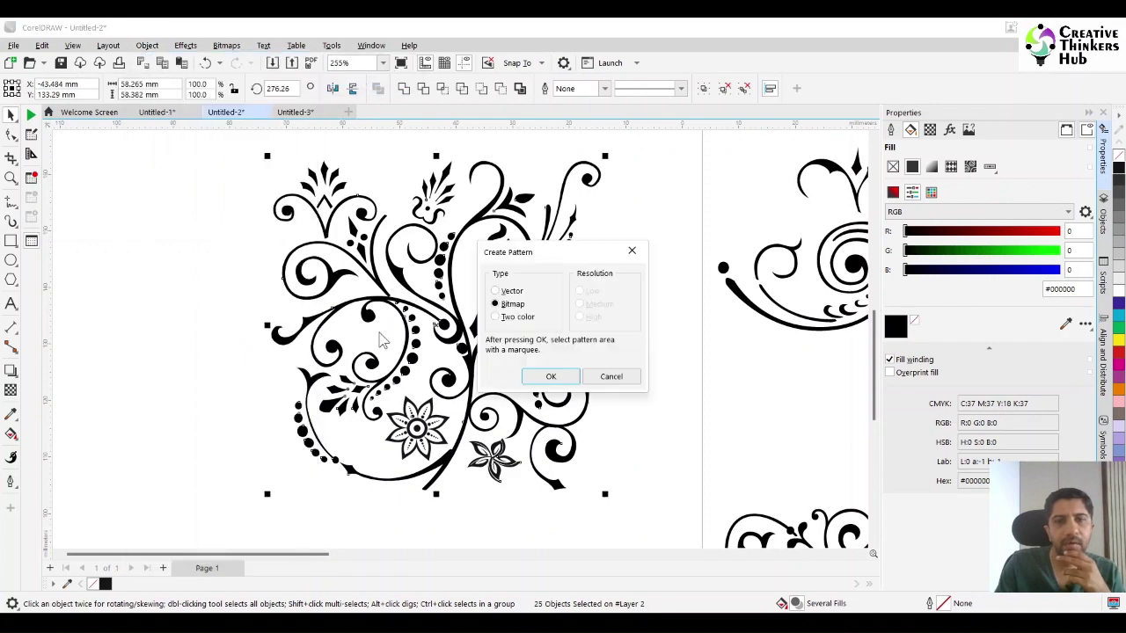
key(Return)
click(458, 531)
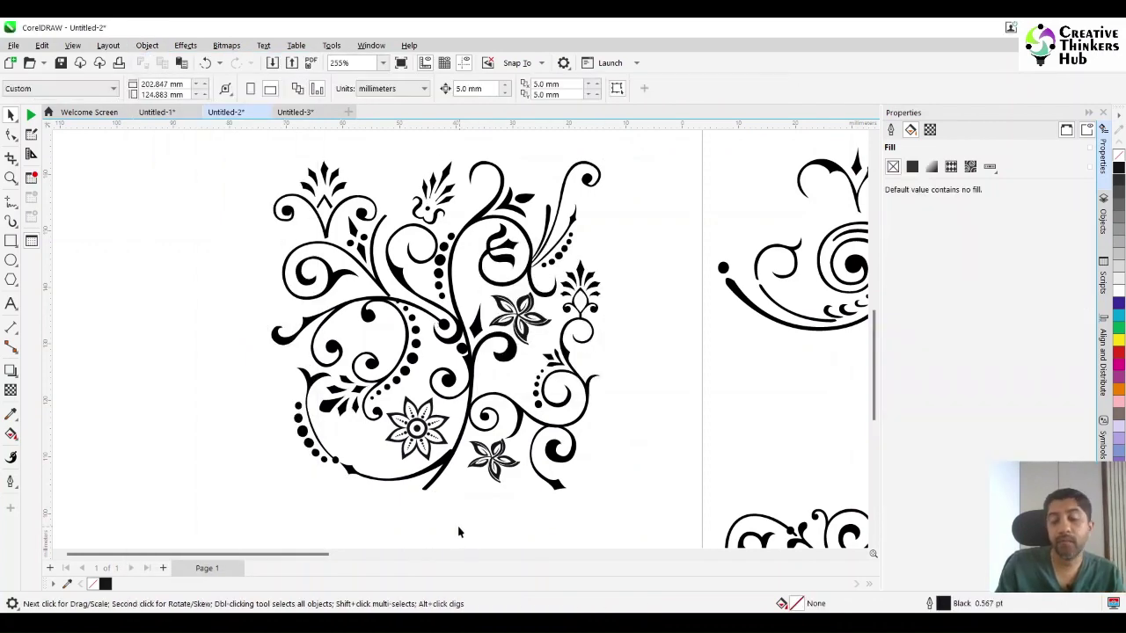
Fill the two five-petal flowers on the ornament's right half with cyan.
drag(443, 525, 531, 426)
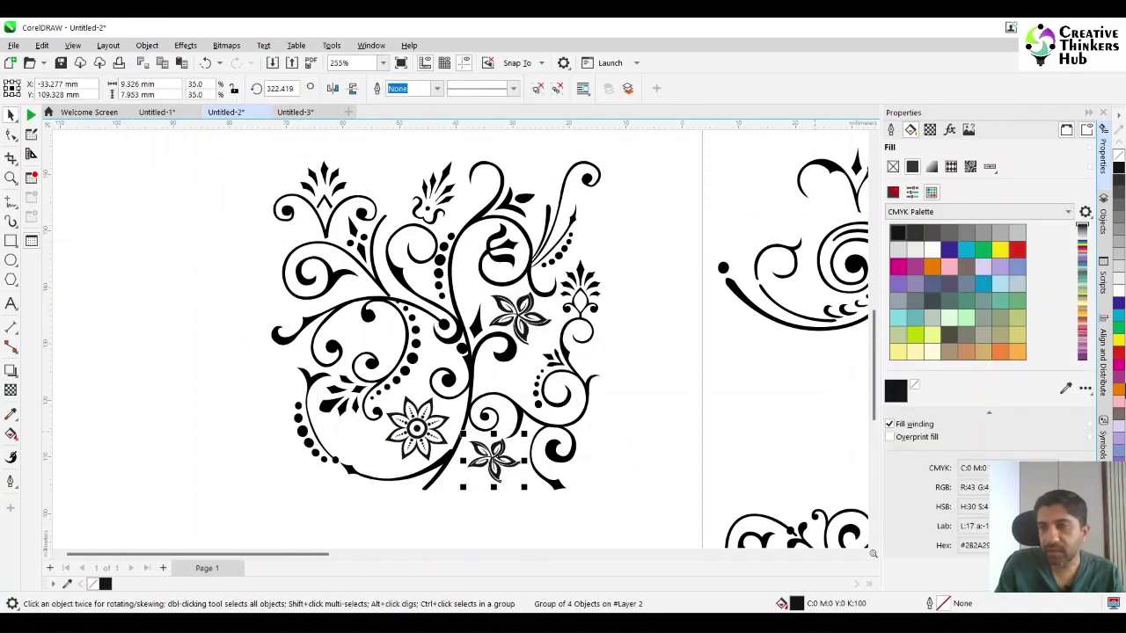
click(1117, 315)
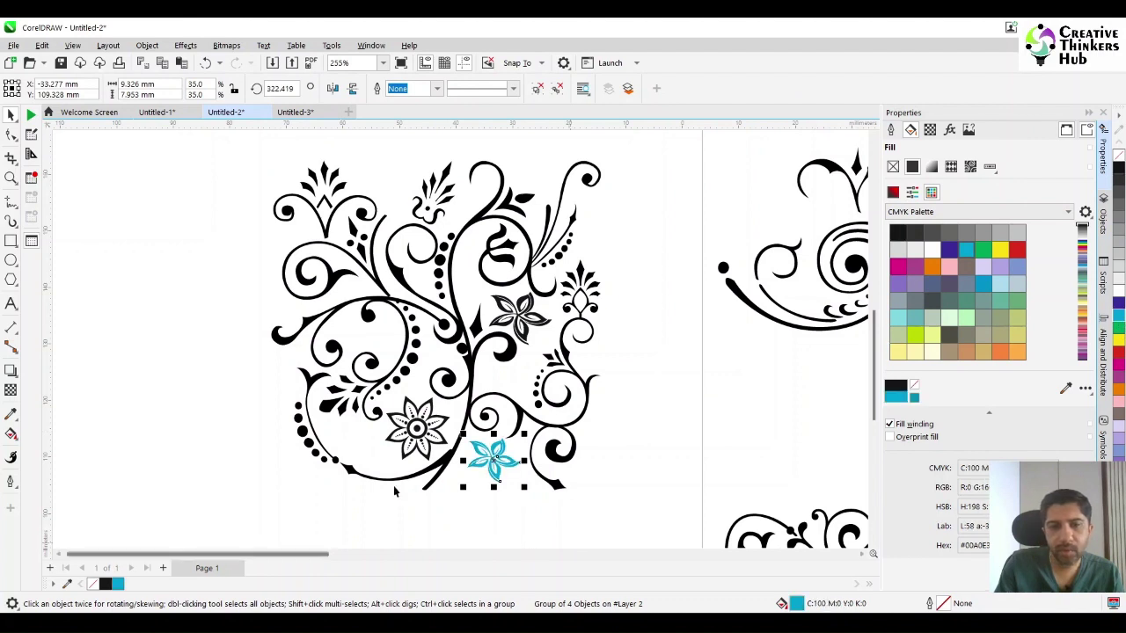
click(519, 315)
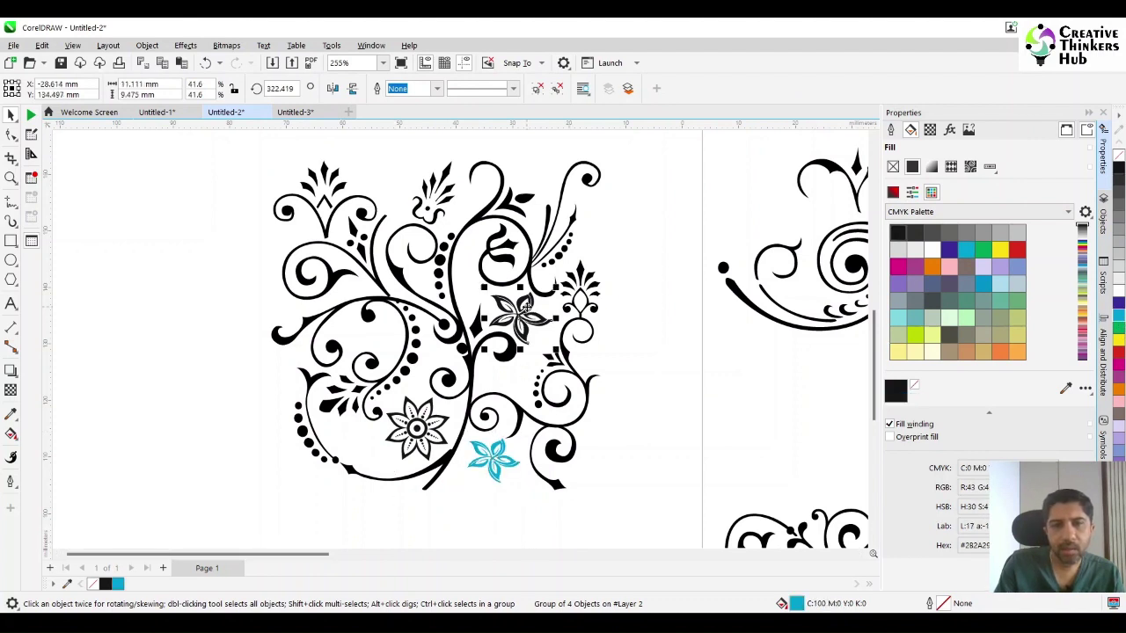
click(1118, 320)
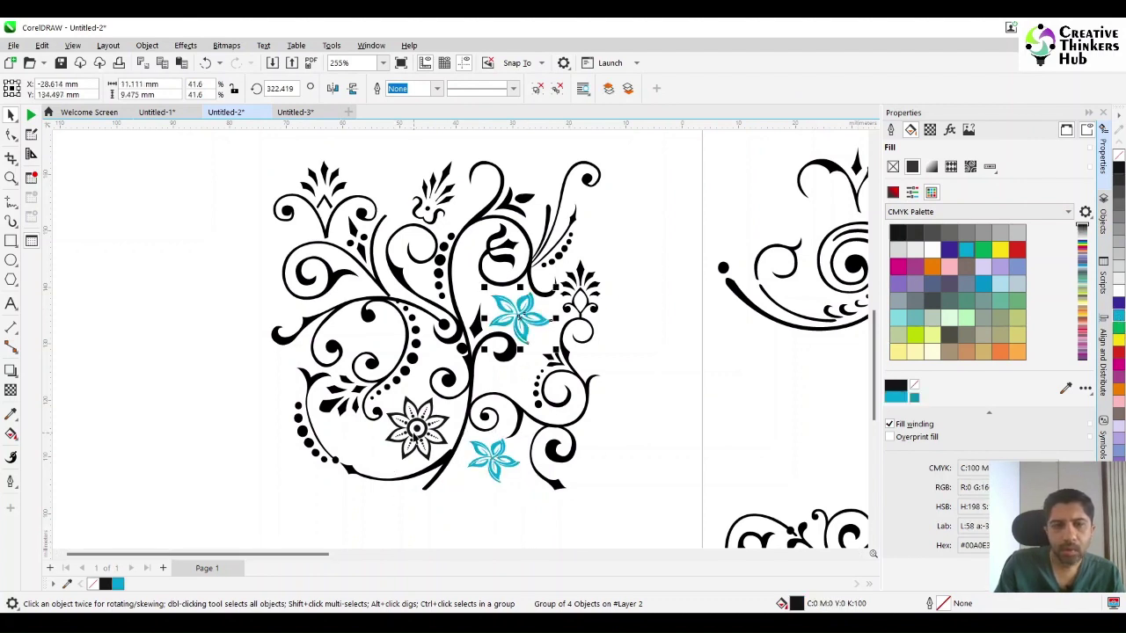
Fill the eight-petal flower inside the ornament's lower-left curve with red.
click(413, 434)
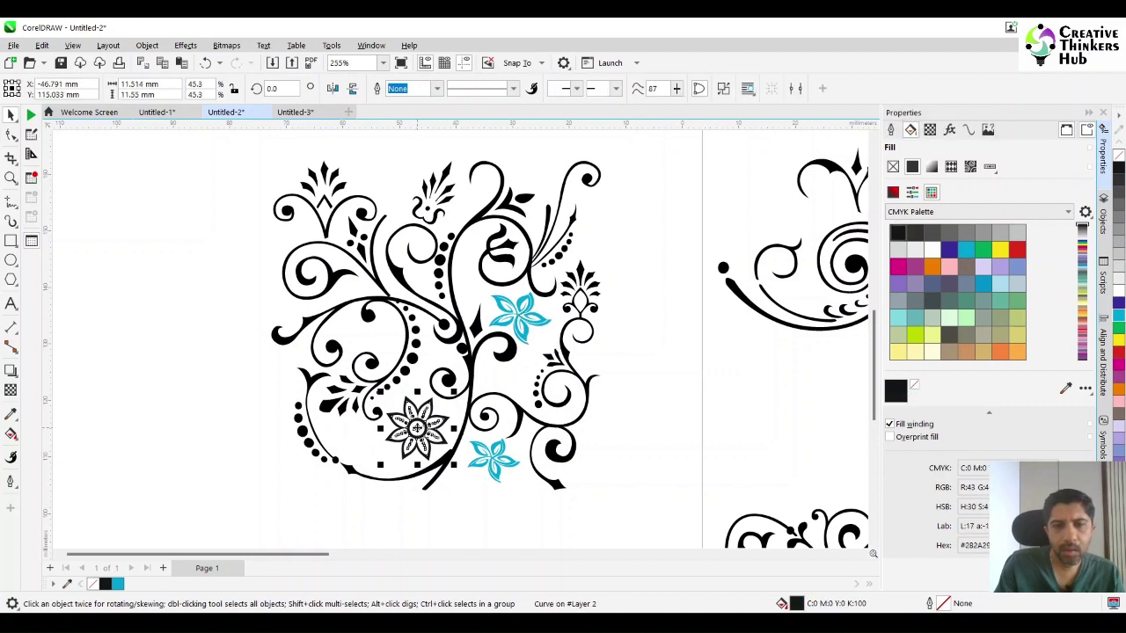
click(1119, 354)
click(247, 464)
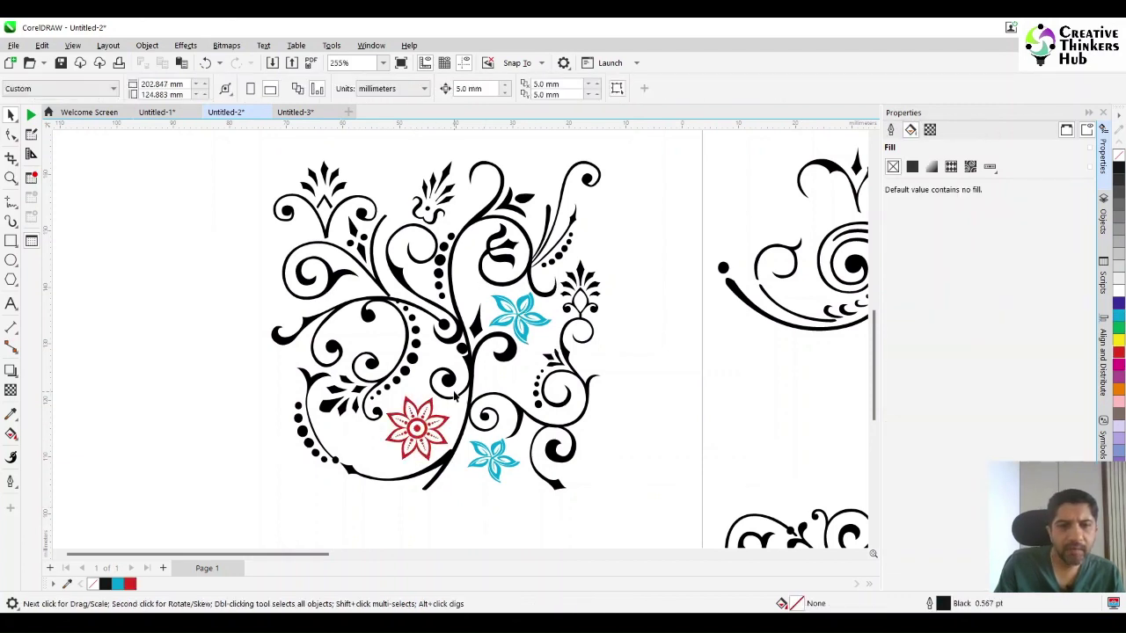
Ungroup the scroll motif with the curved row of dots above the eight-petal flower.
ctrl+click(410, 360)
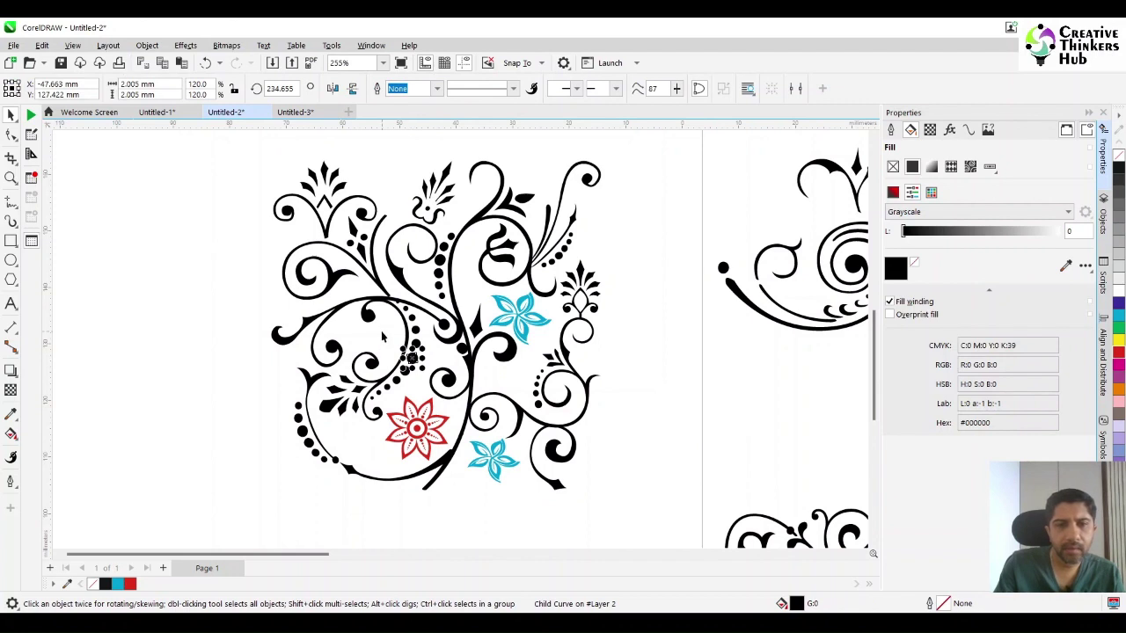
click(382, 335)
click(407, 317)
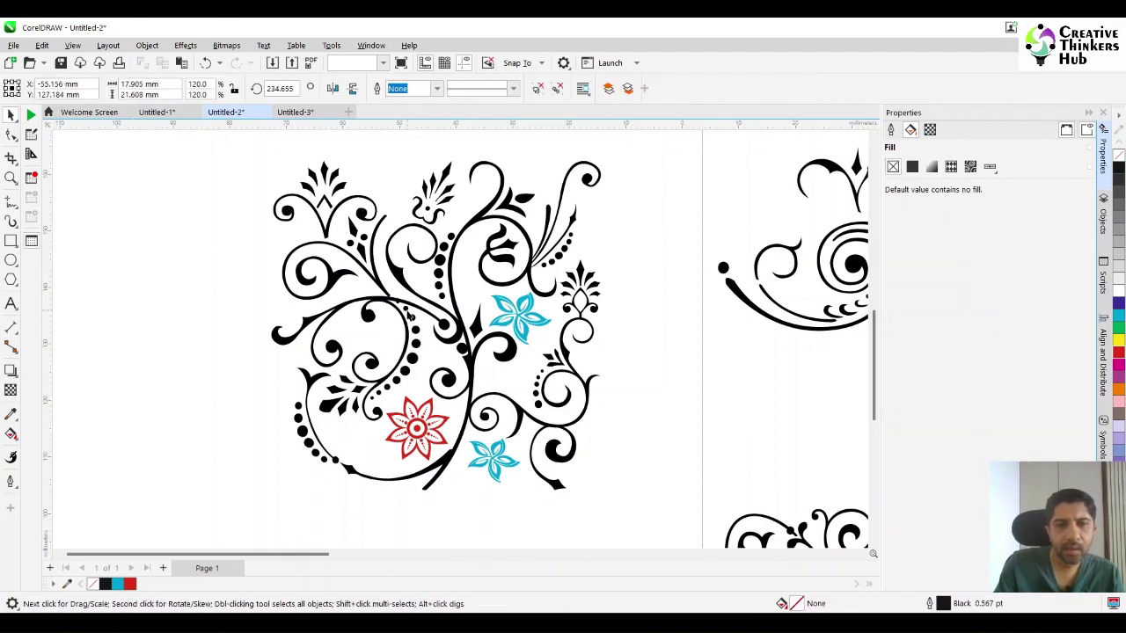
click(538, 89)
Fill the dot groups outside the lower-left stem, beside the lower-right curl and under the upper-right sprig with red.
click(301, 433)
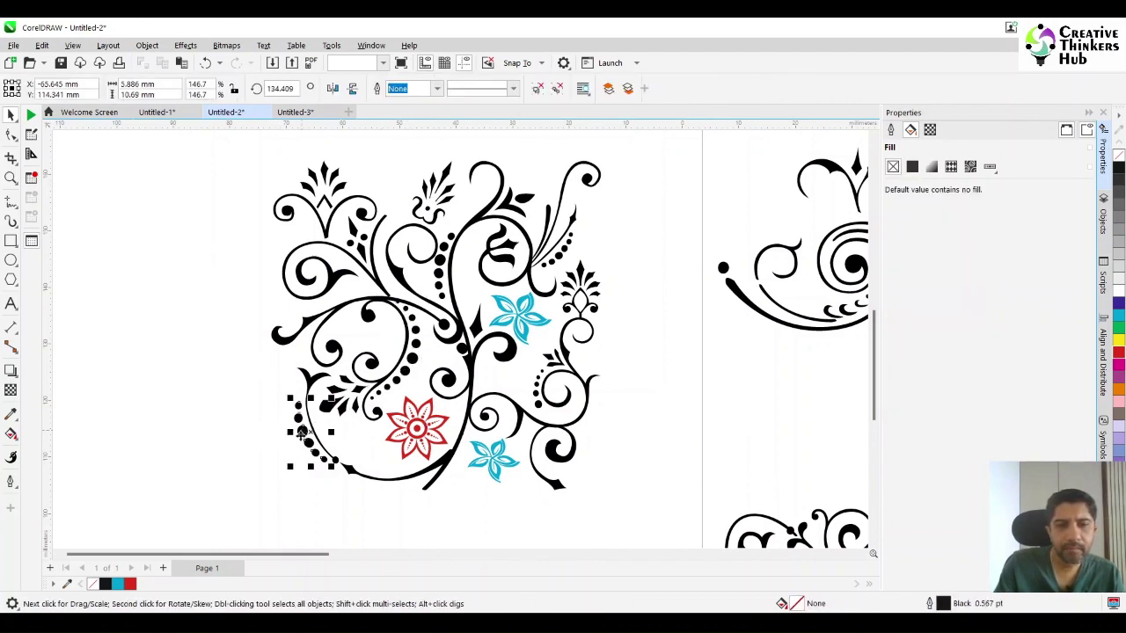
click(1119, 350)
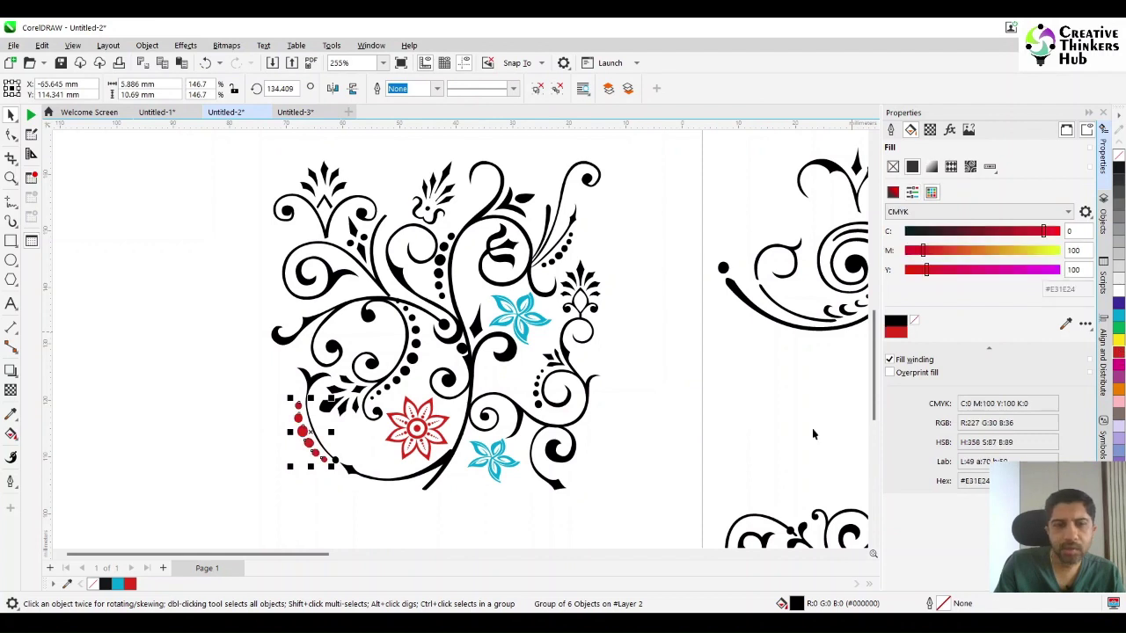
click(538, 405)
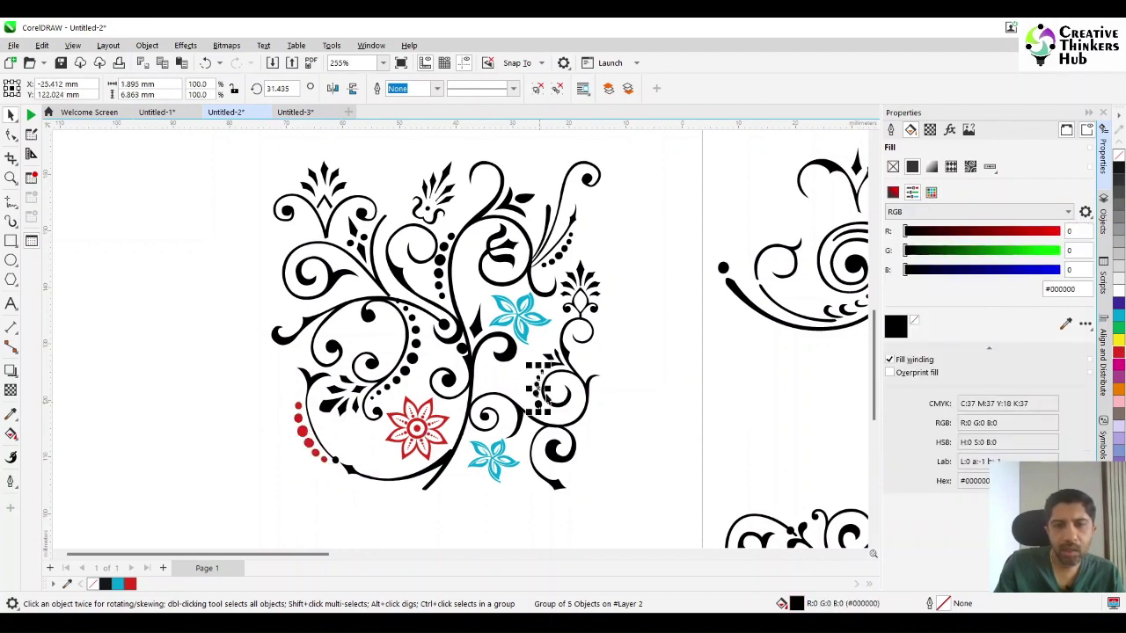
click(1120, 352)
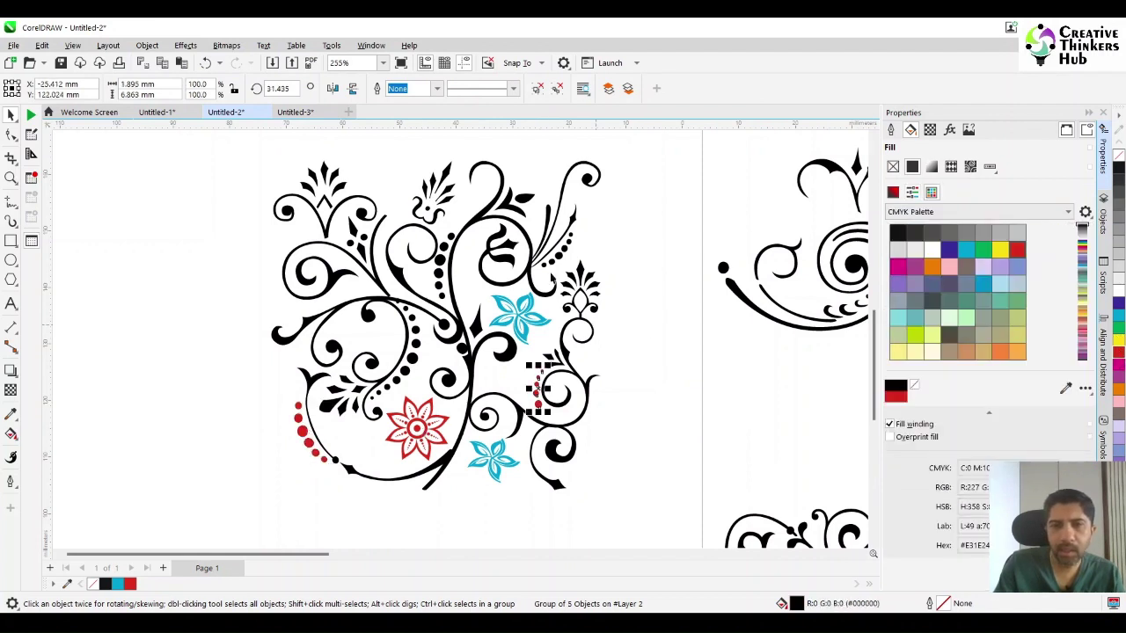
key(Tab)
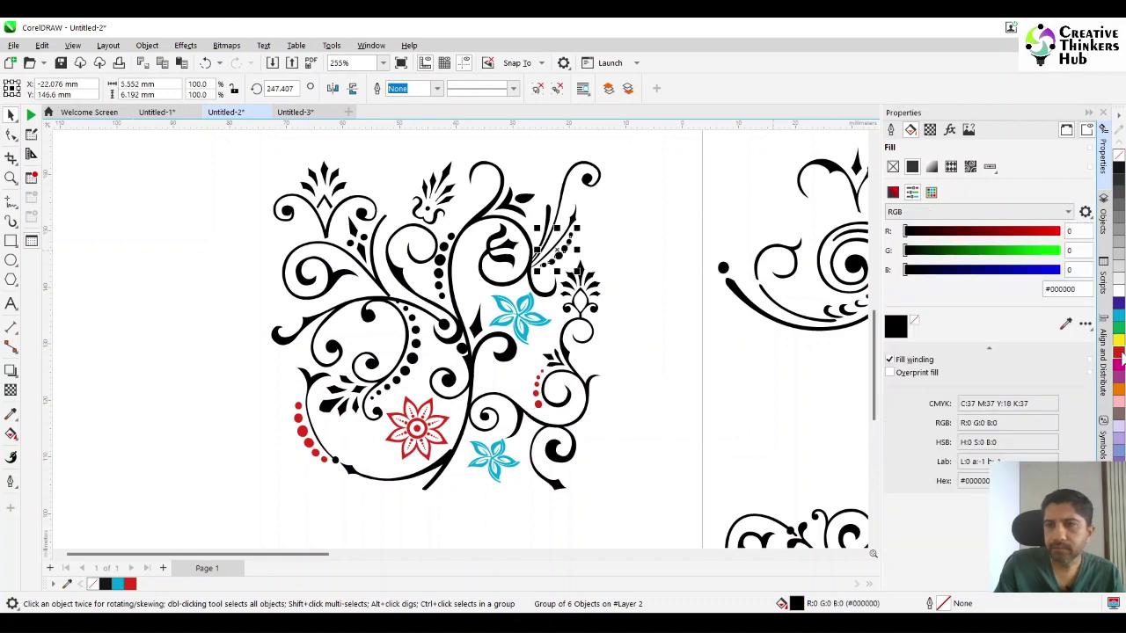
click(1119, 351)
Group the column of dots beside the upper part of the main stem and fill it with red.
click(440, 258)
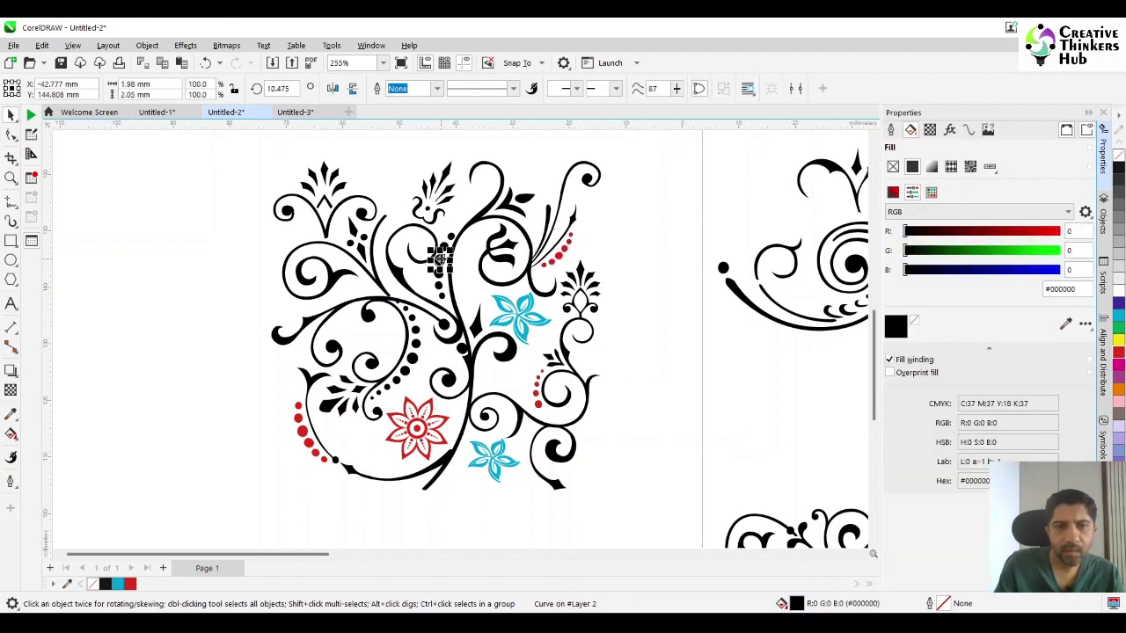
key(Escape)
drag(437, 285, 428, 304)
key(ctrl+g)
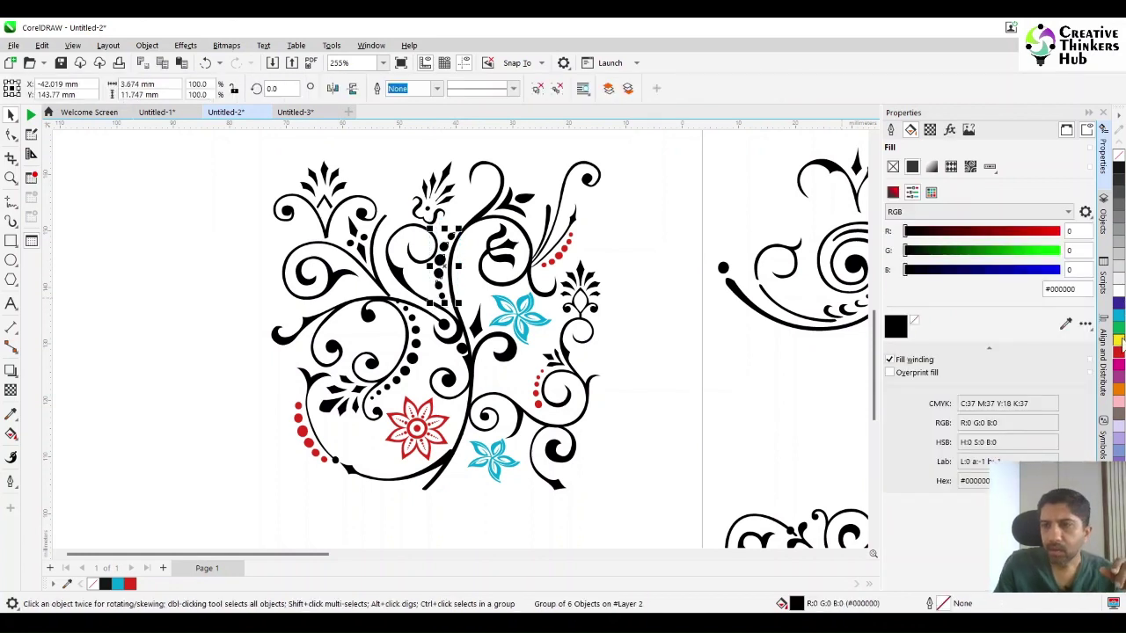
click(1119, 351)
Group only the curved row of dots above the eight-petal flower, leaving out its scrolls, and fill the dots with red.
click(413, 358)
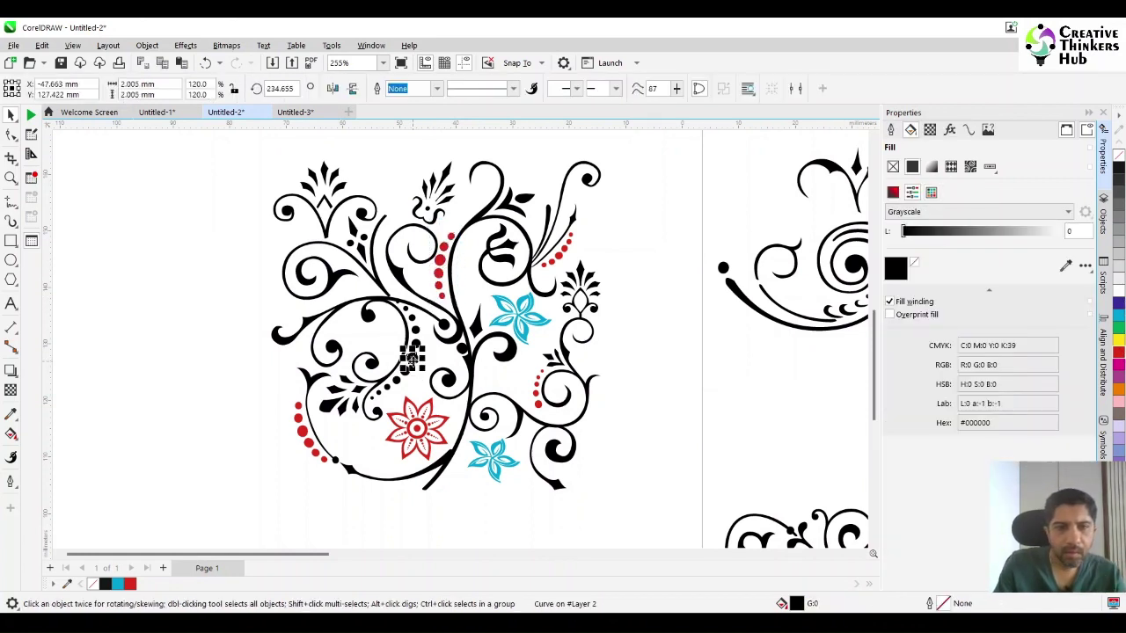
drag(353, 424, 425, 295)
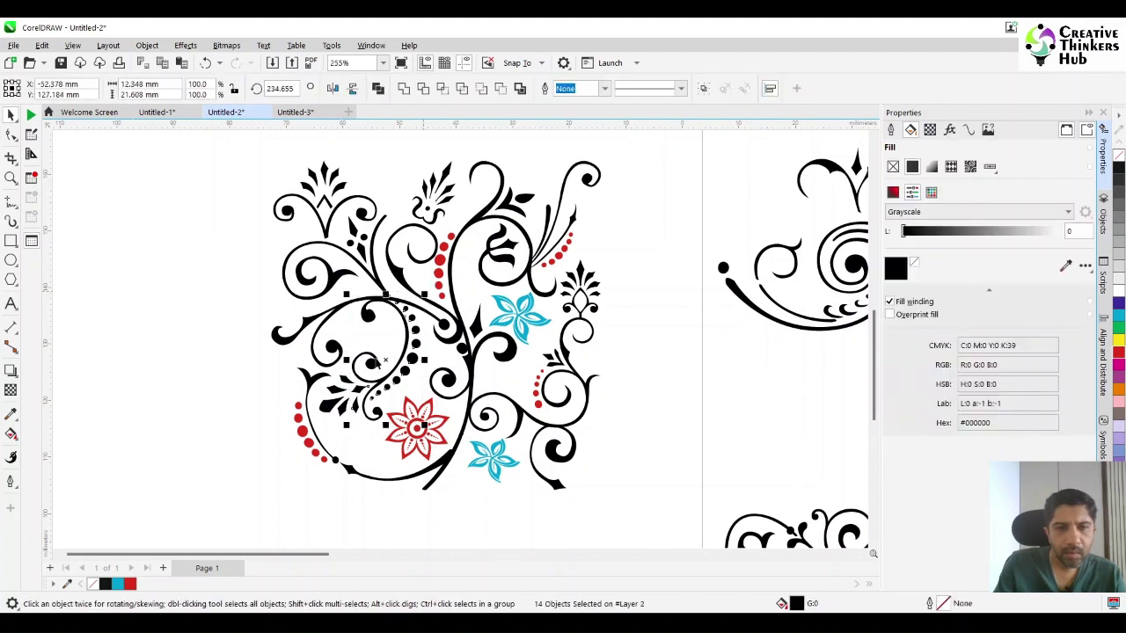
shift+click(356, 393)
click(1117, 352)
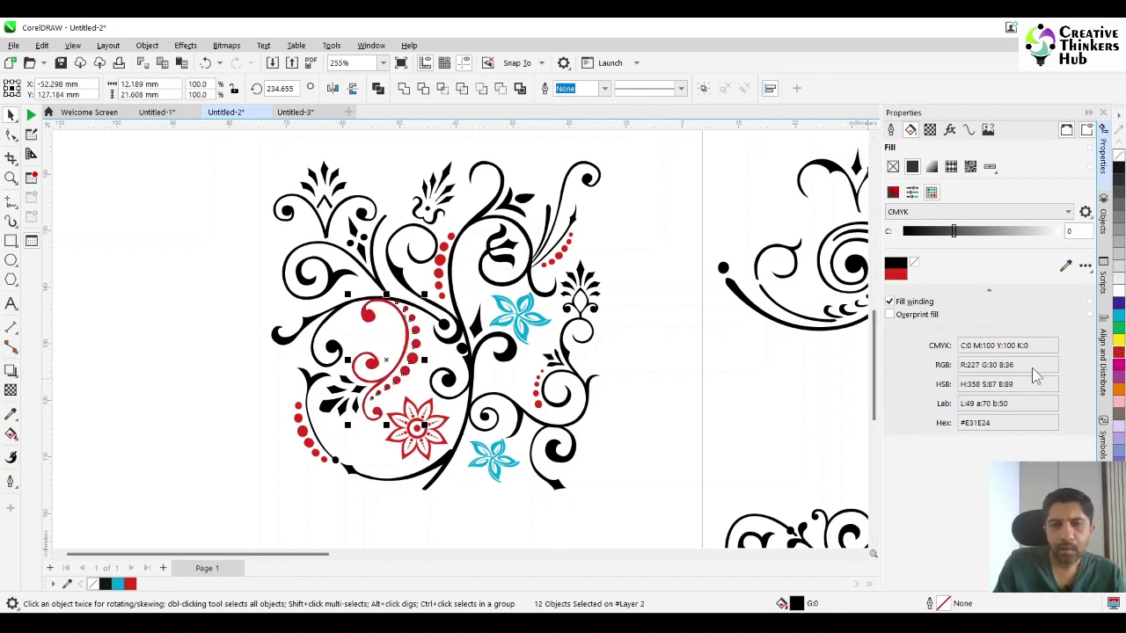
key(ctrl+z)
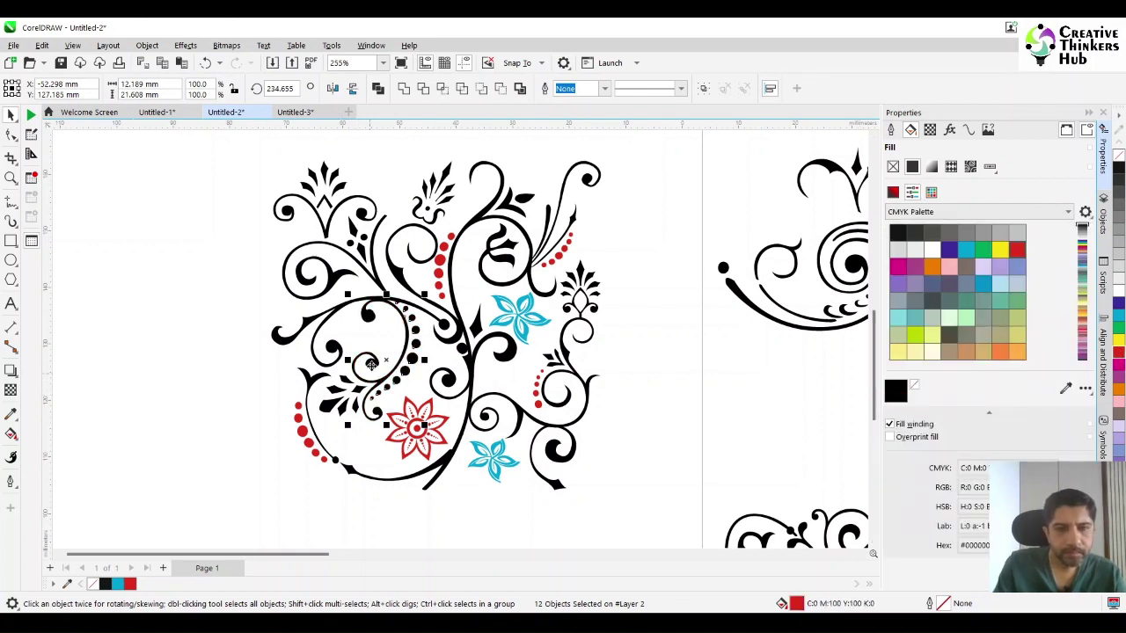
shift+click(371, 369)
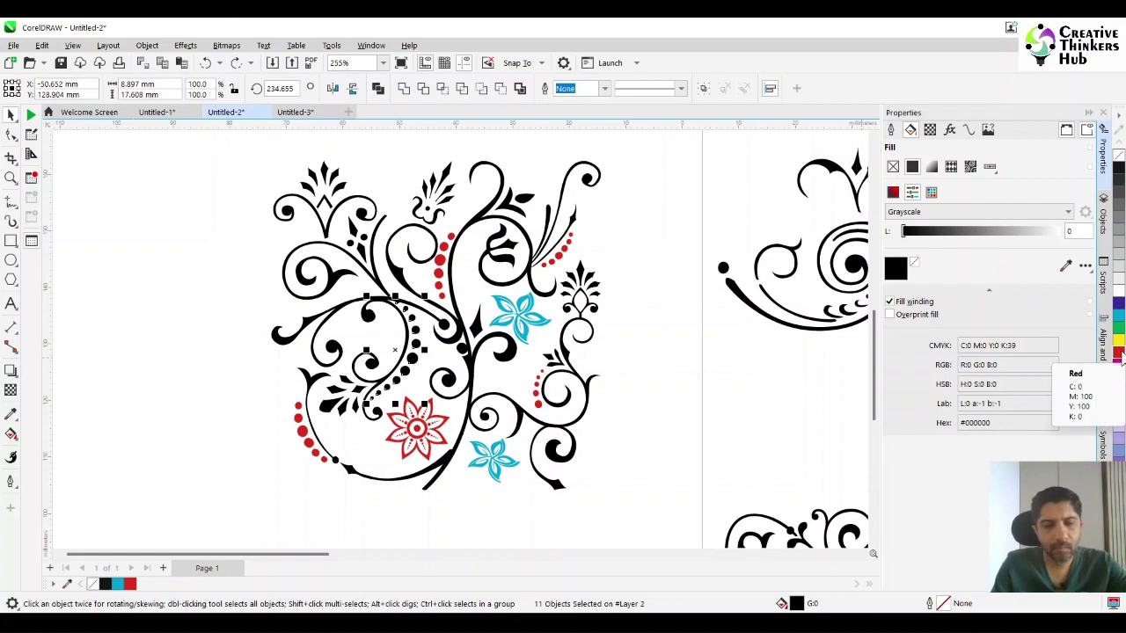
key(ctrl+g)
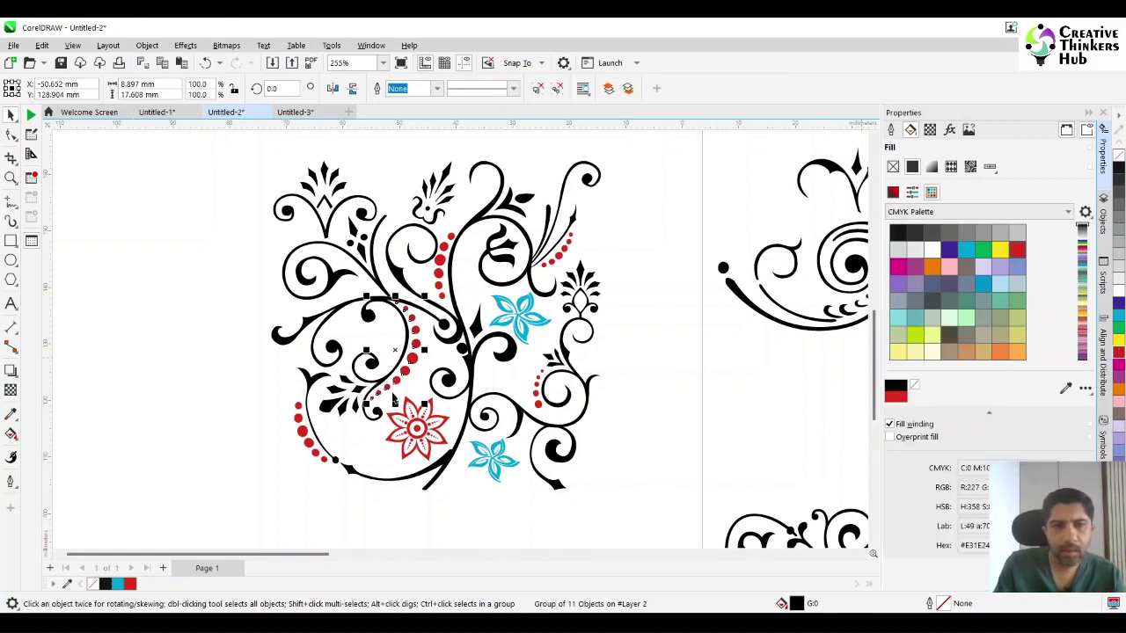
click(216, 286)
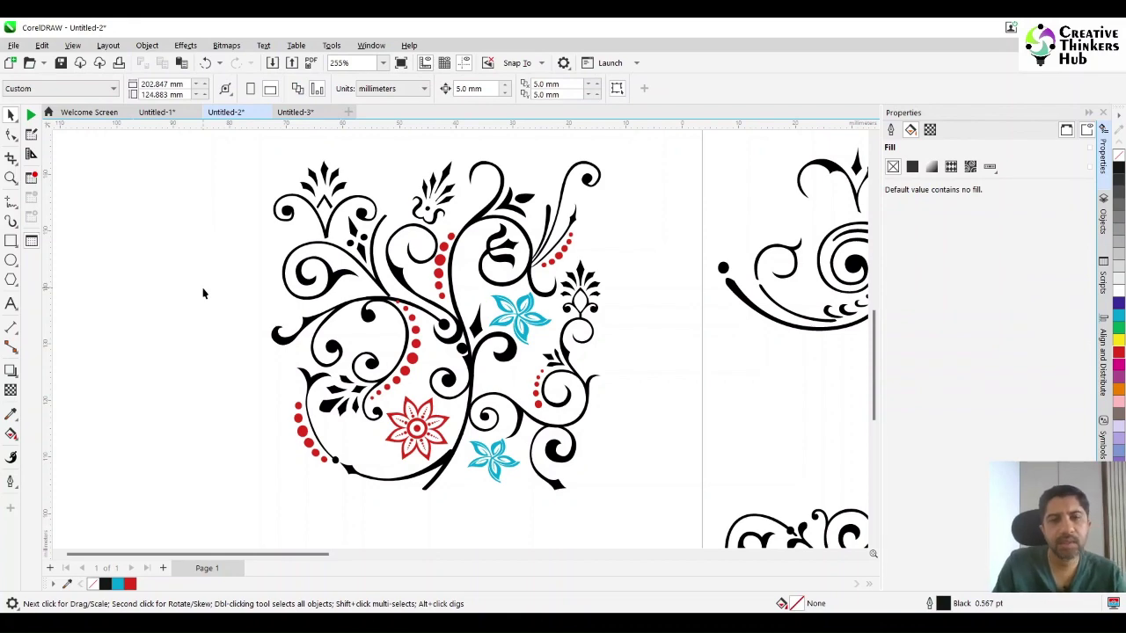
Fill the eight-petal flower with cyan to match the five-petal flowers.
click(416, 430)
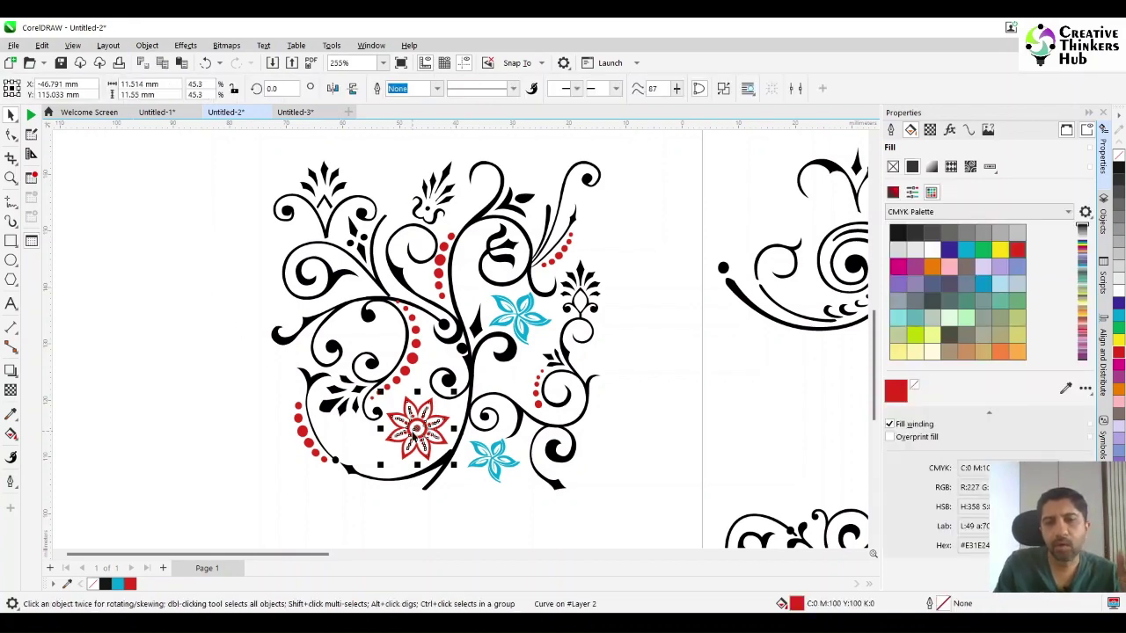
click(1119, 316)
click(414, 553)
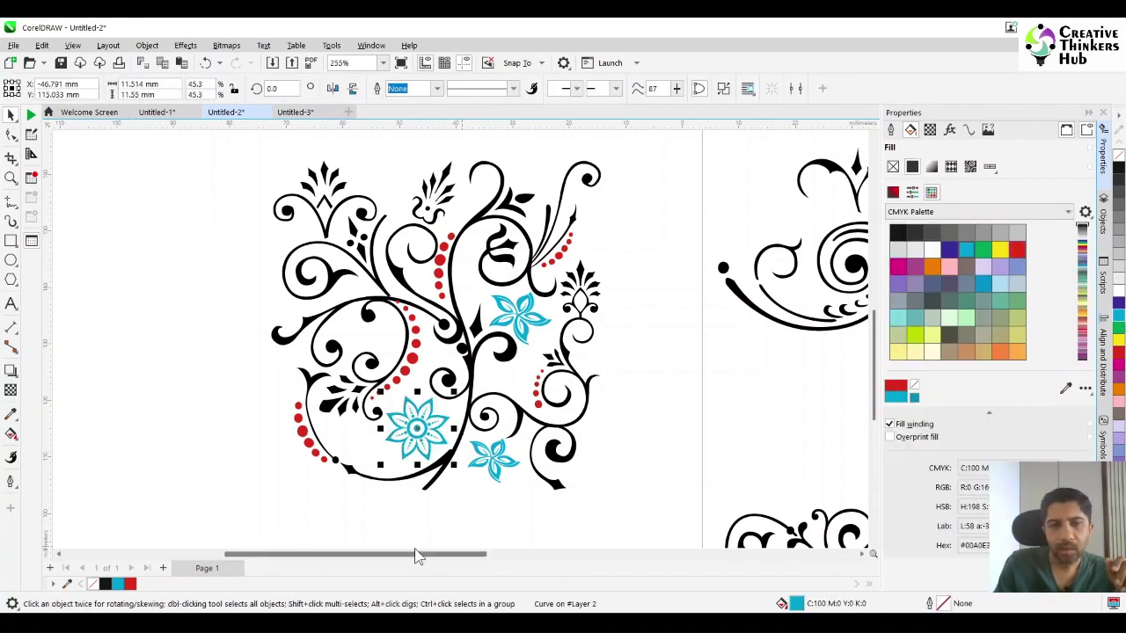
Select the whole coloured ornament and start creating a pattern fill from it.
scroll(351, 433, down, 2)
scroll(350, 437, down, 2)
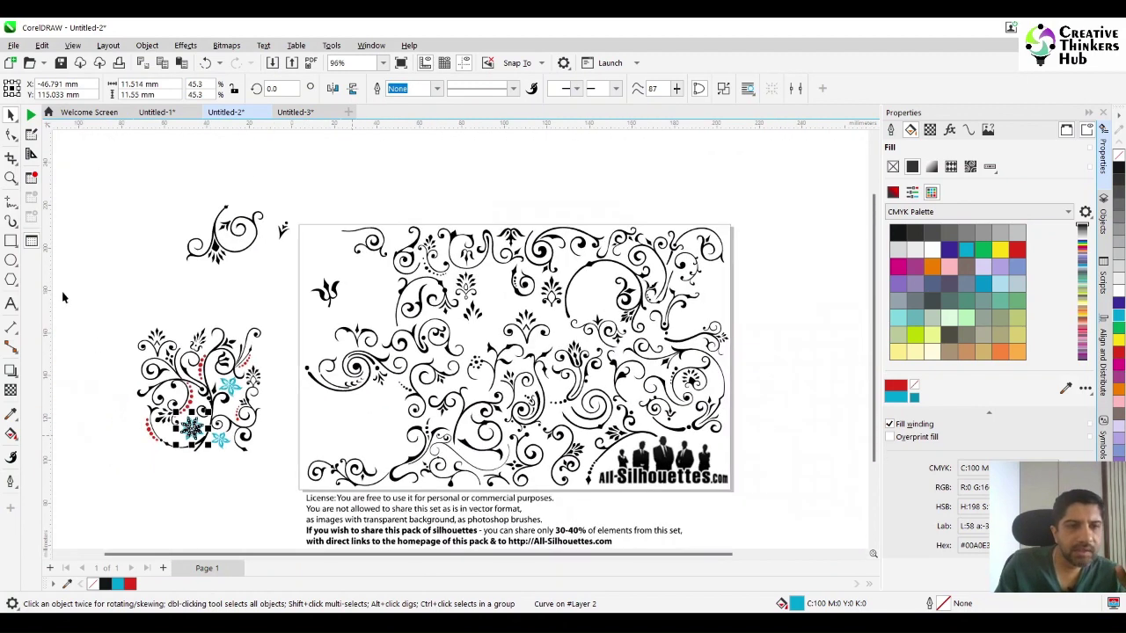
click(10, 177)
drag(112, 308, 352, 512)
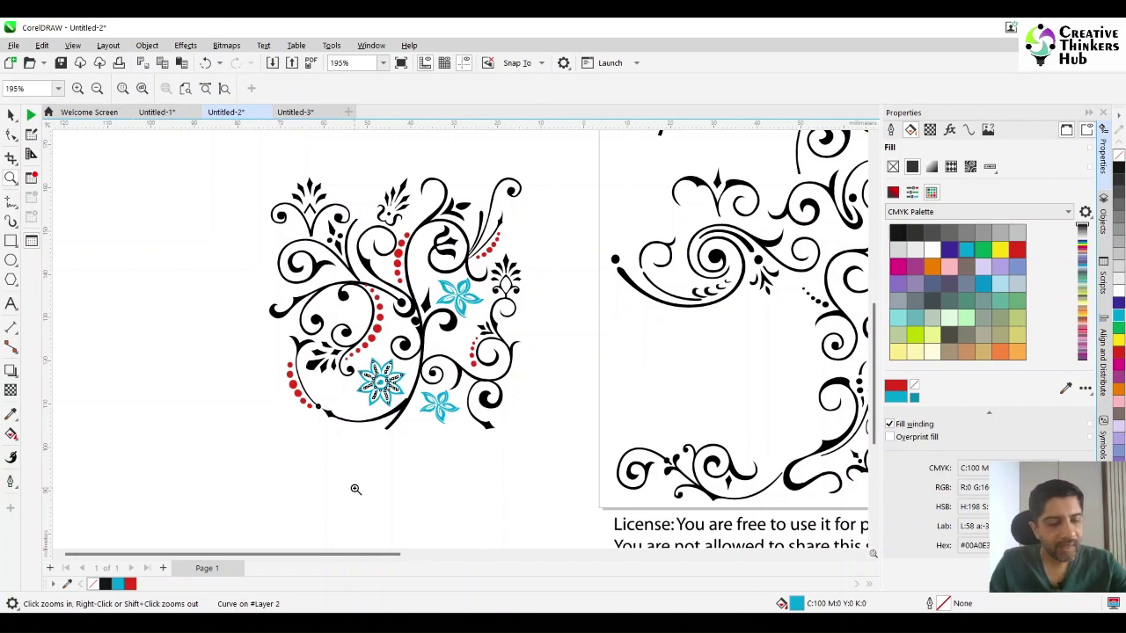
key(F4)
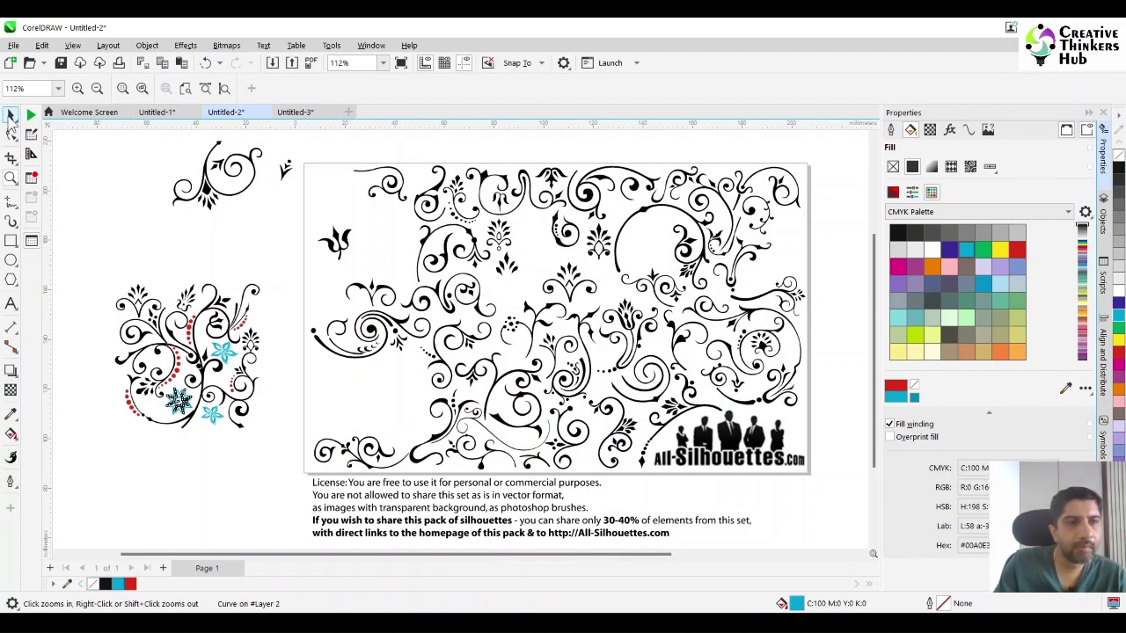
click(11, 115)
click(122, 304)
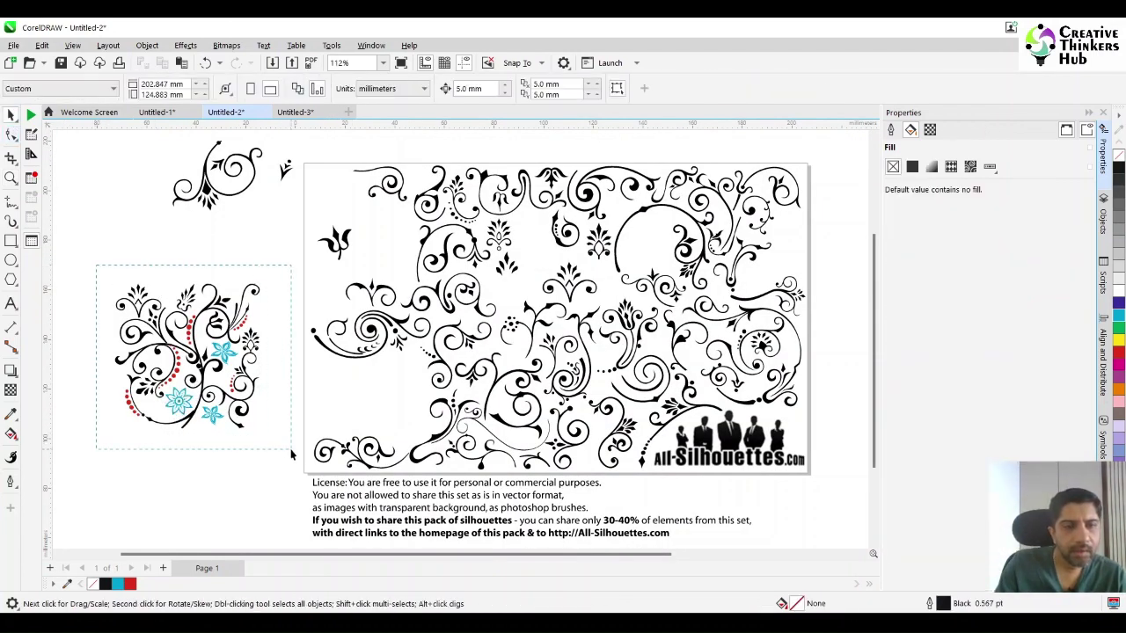
drag(259, 433, 260, 433)
click(147, 45)
mouse_move(162, 64)
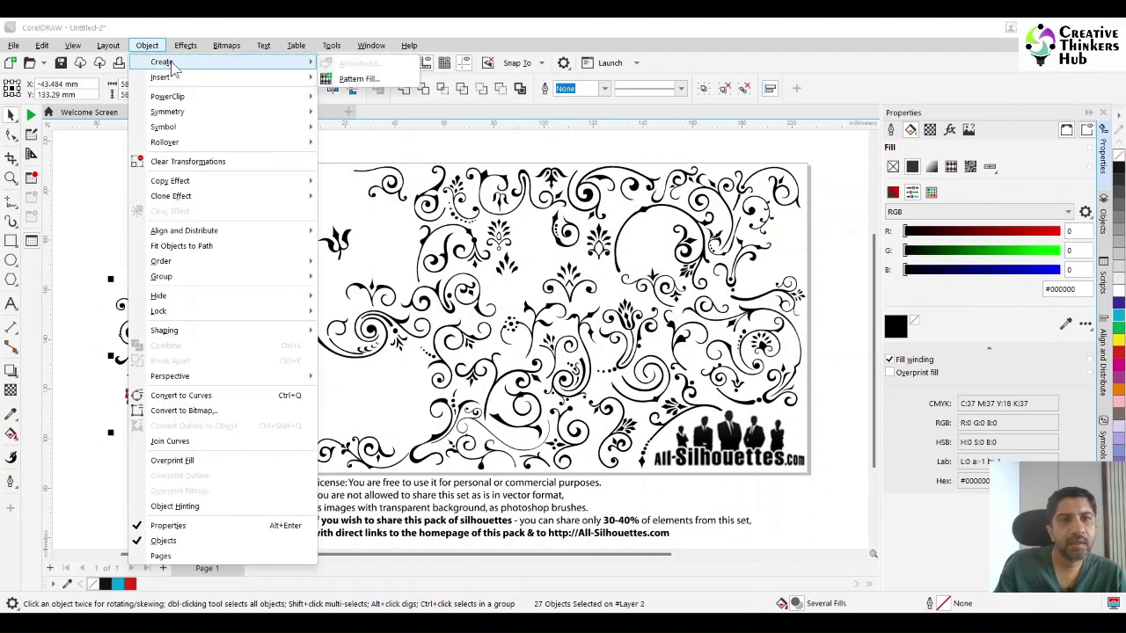
click(365, 88)
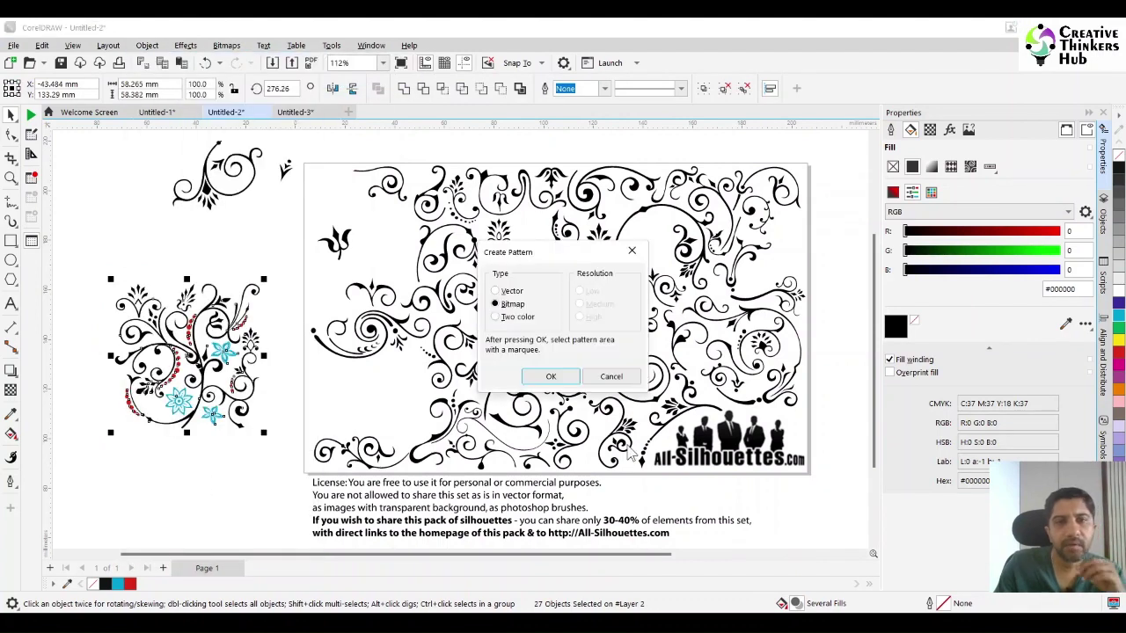
Set the pattern type to Vector, mark out the pattern area along the ornament's bounding box and accept it.
click(508, 291)
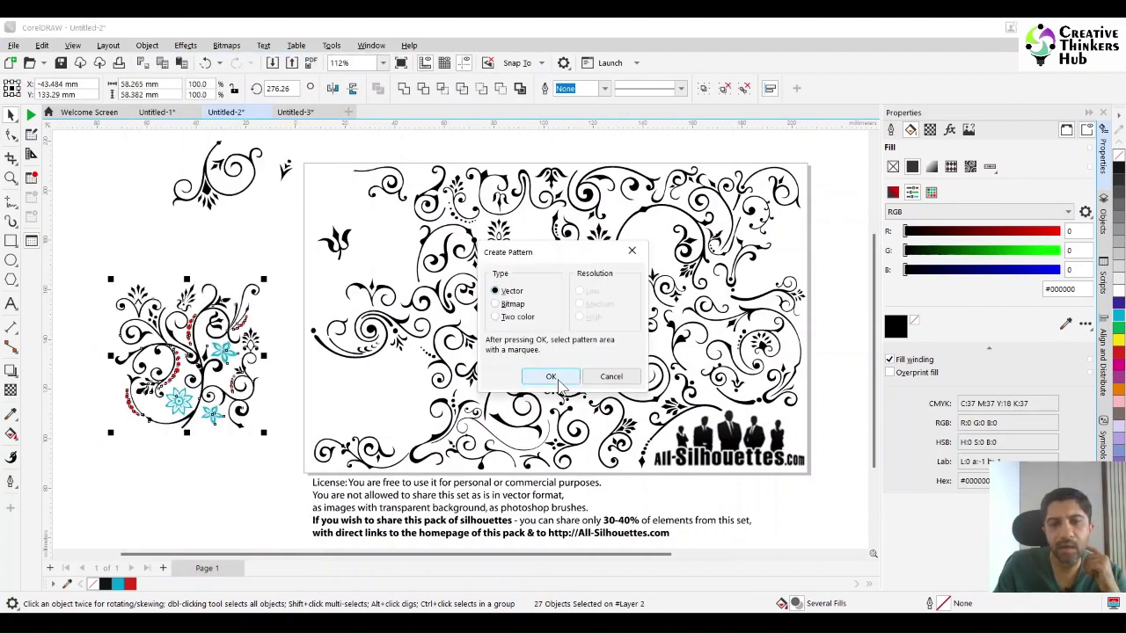
click(550, 376)
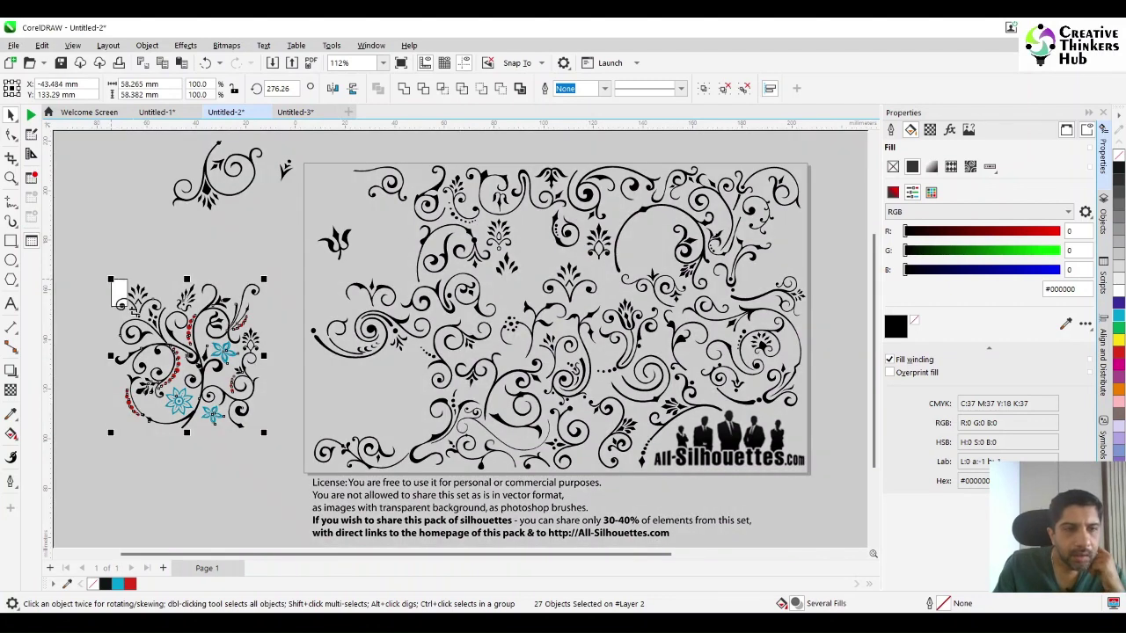
drag(110, 279, 264, 433)
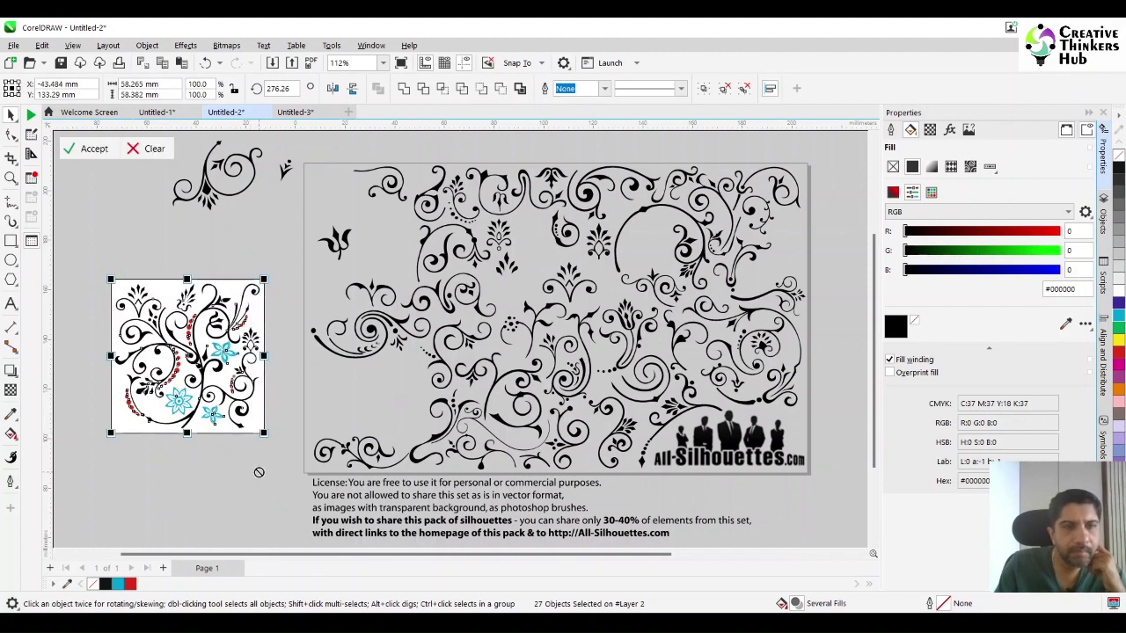
click(76, 149)
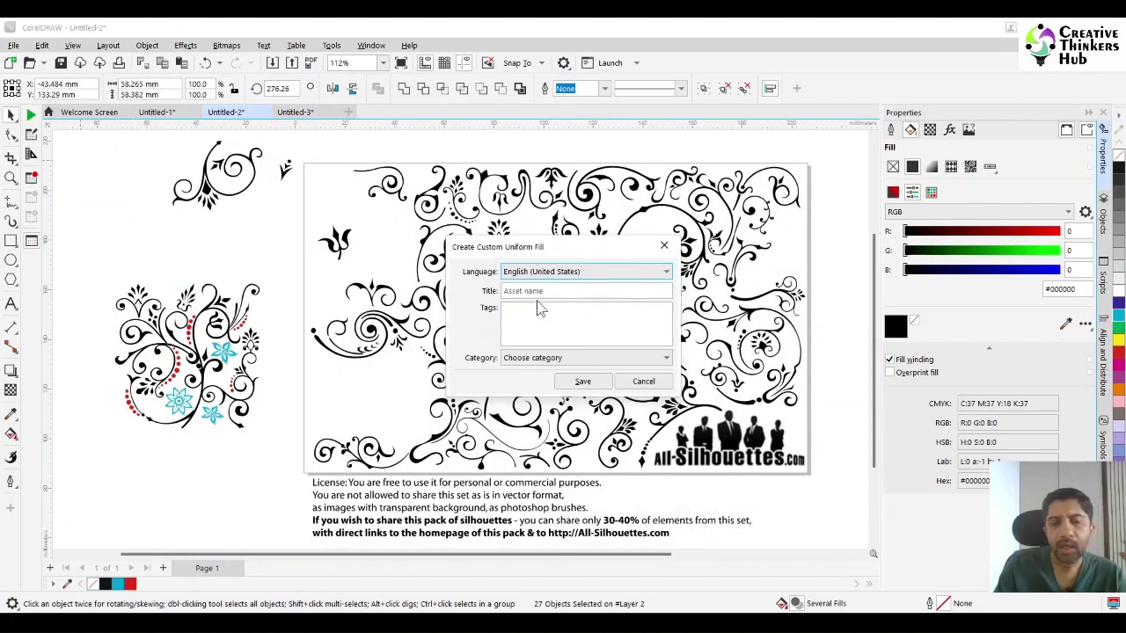
Title the new pattern fill Floral_2, assign it to the Floral category and save it.
click(538, 292)
click(538, 291)
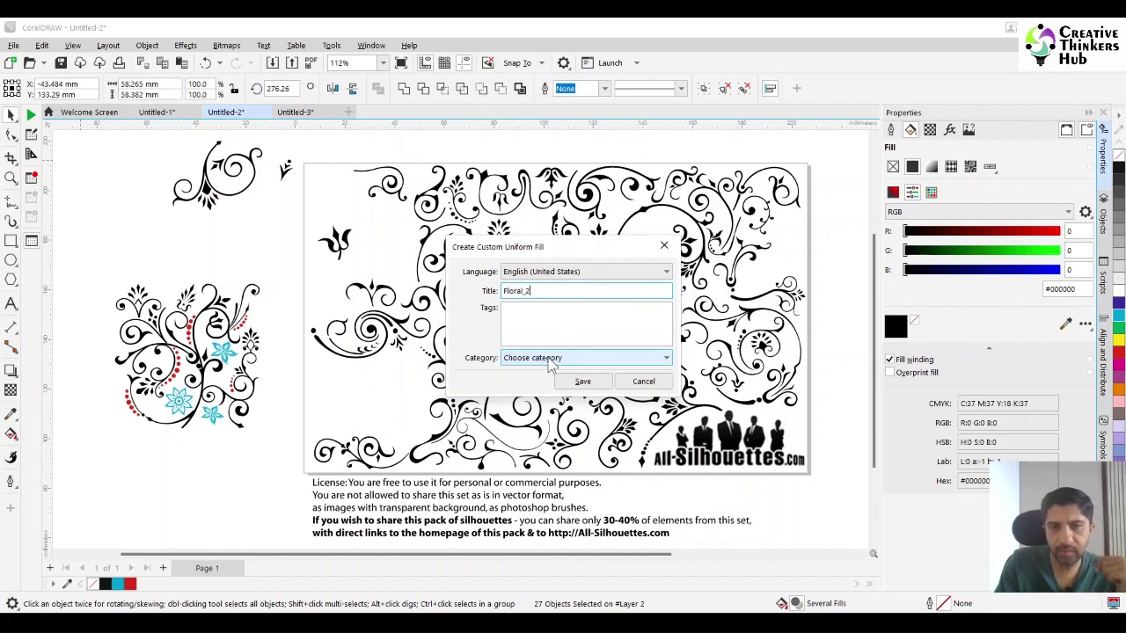
click(550, 361)
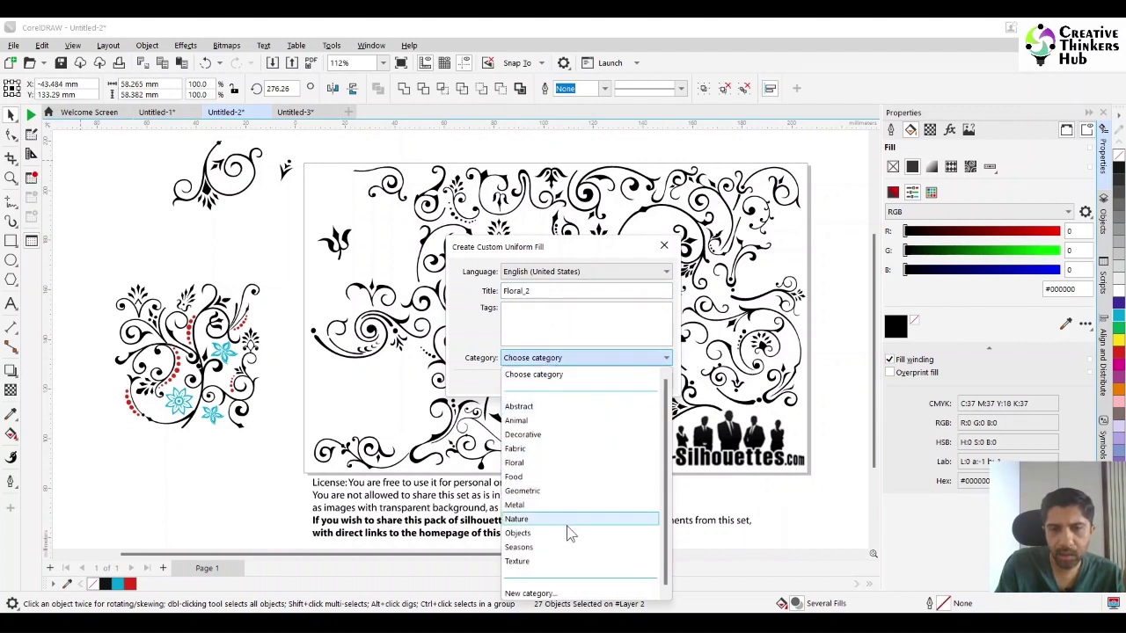
click(563, 466)
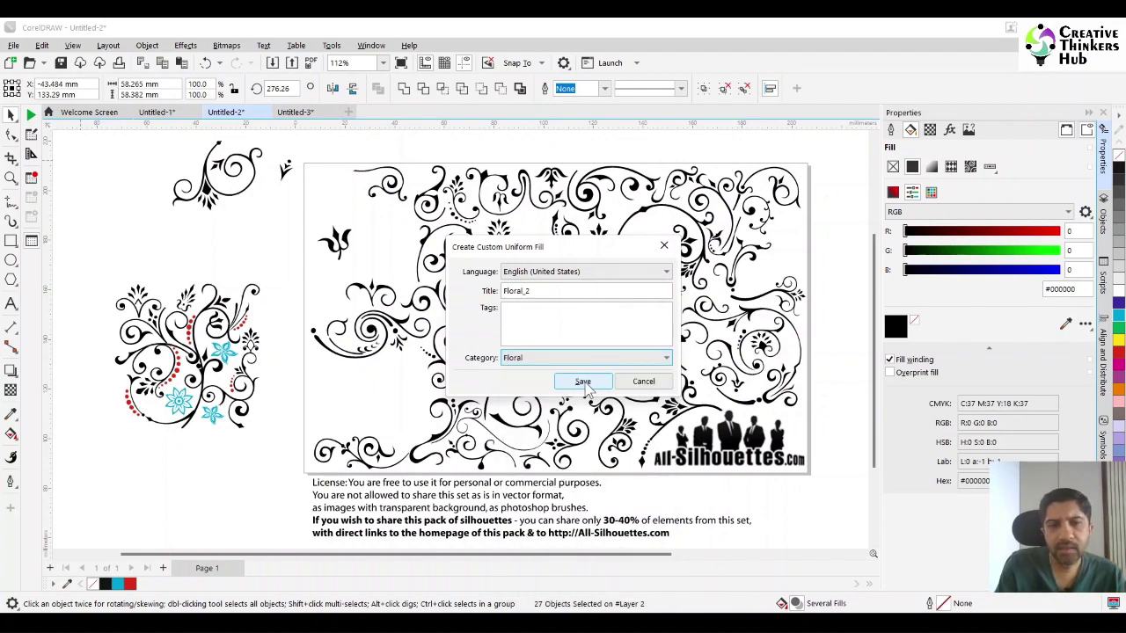
click(583, 382)
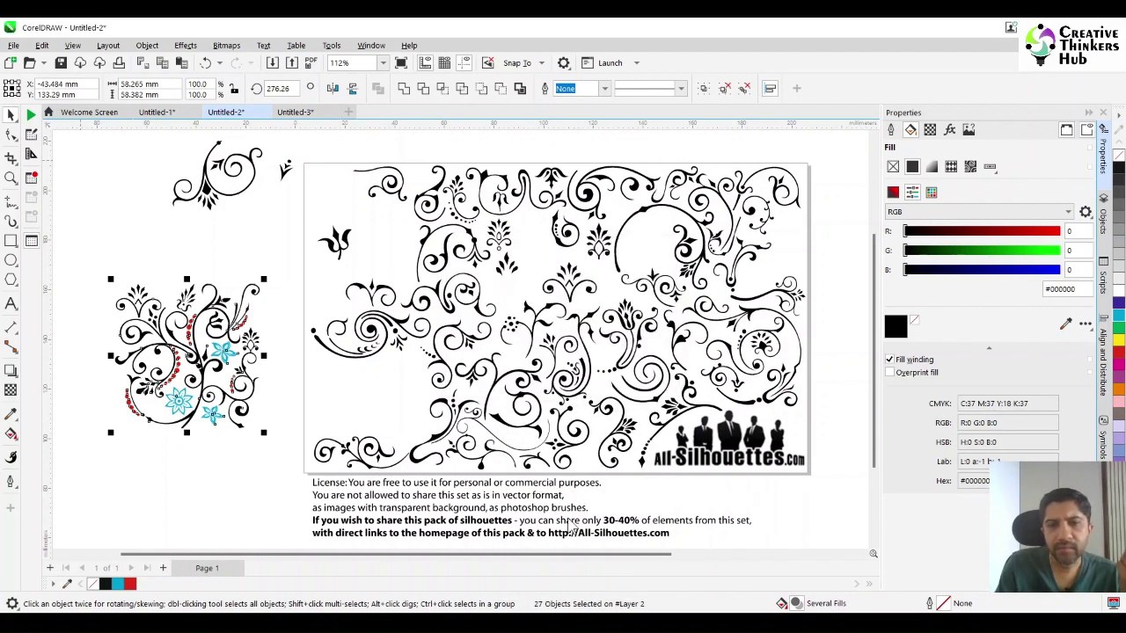
click(270, 497)
Apply the saved Floral_2 vector pattern to the page-sized rectangle in the Untitled-1 document.
click(291, 115)
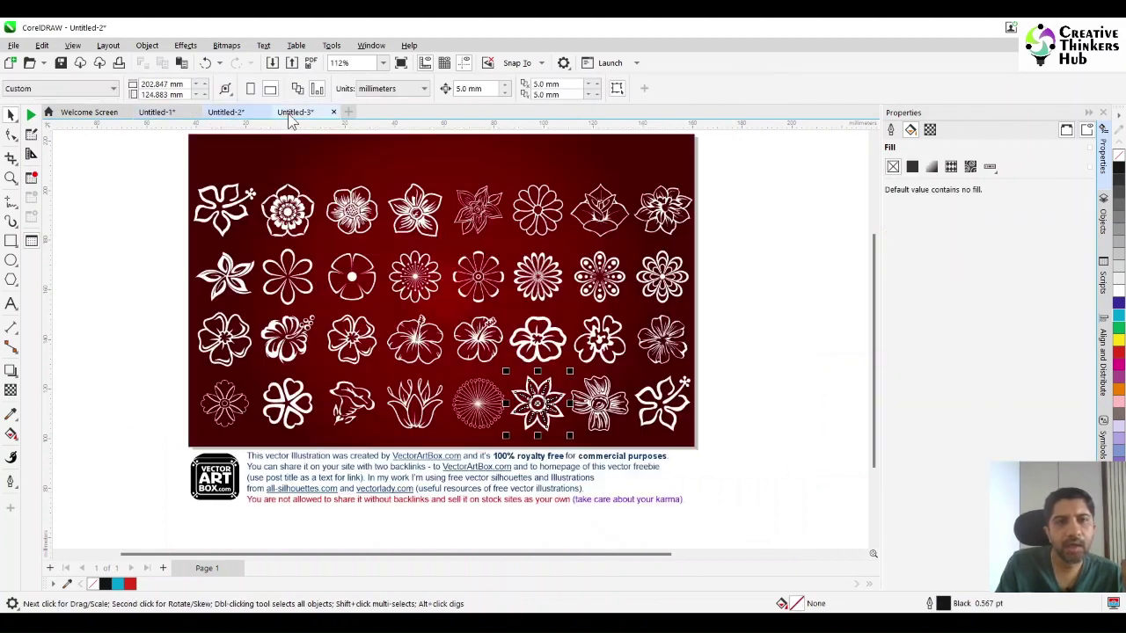
click(154, 113)
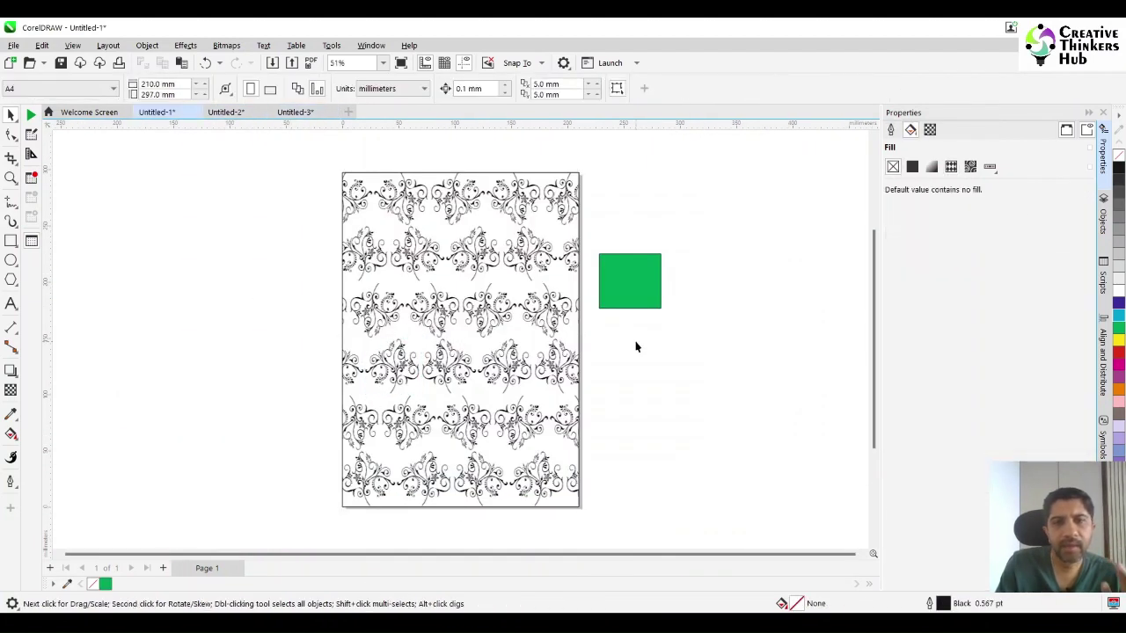
click(486, 320)
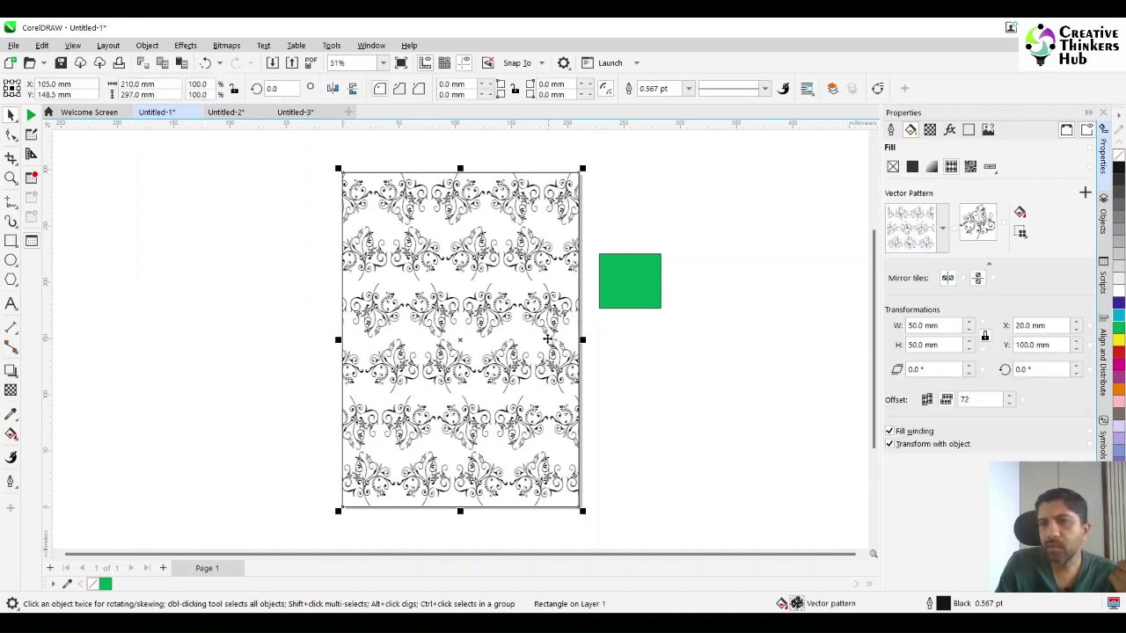
click(942, 228)
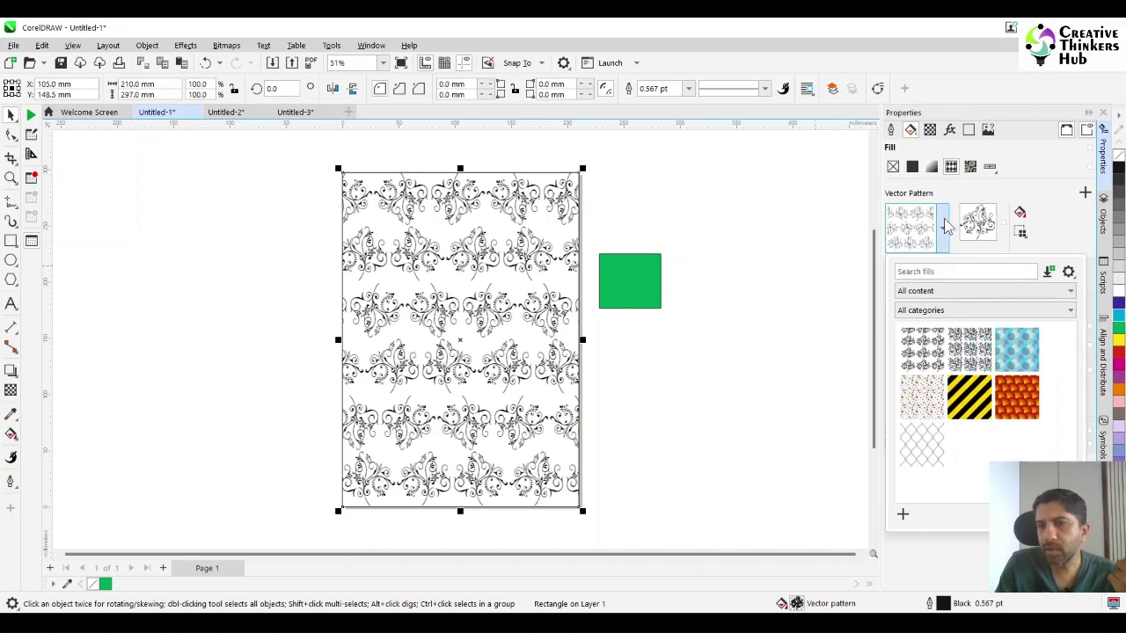
click(958, 350)
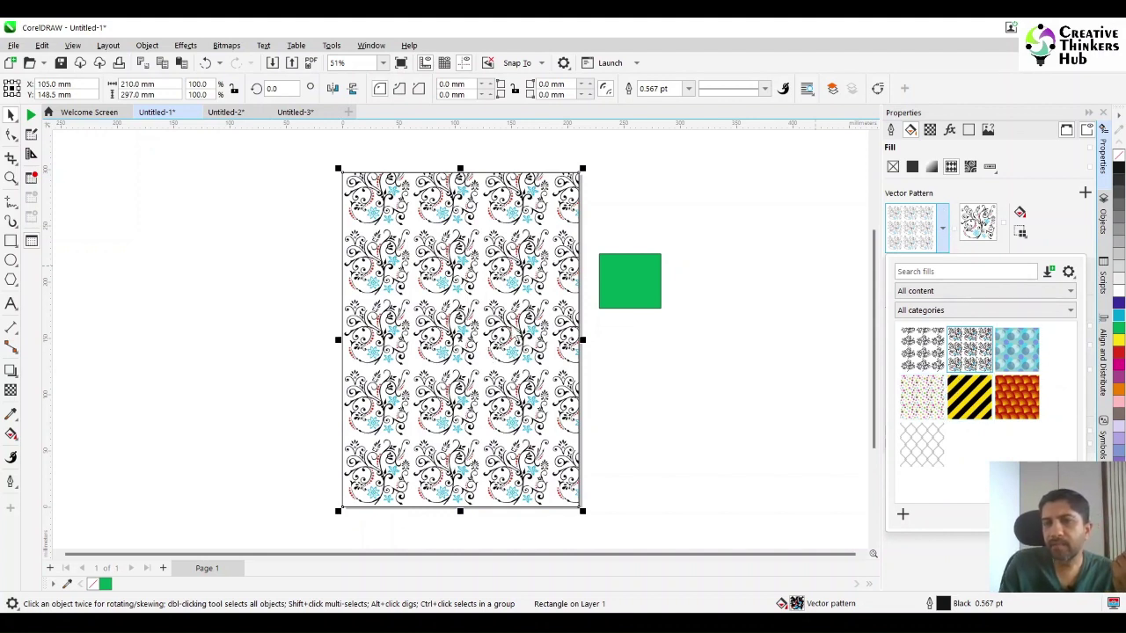
click(507, 327)
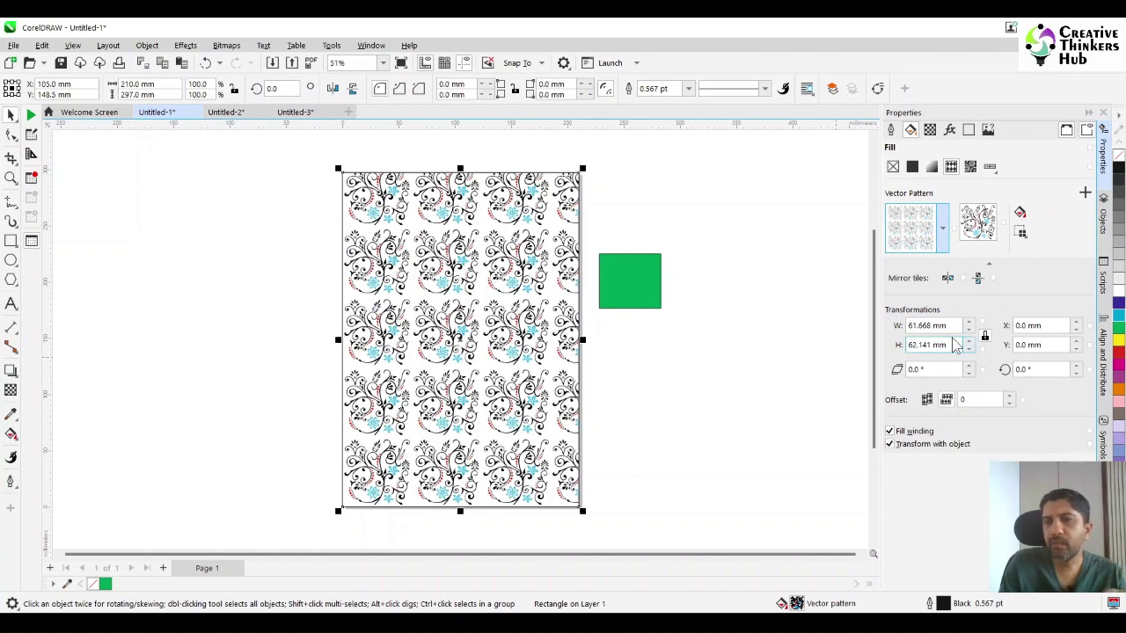
Set the tile width of the rectangle's pattern fill to 50 mm.
double_click(956, 325)
text(50)
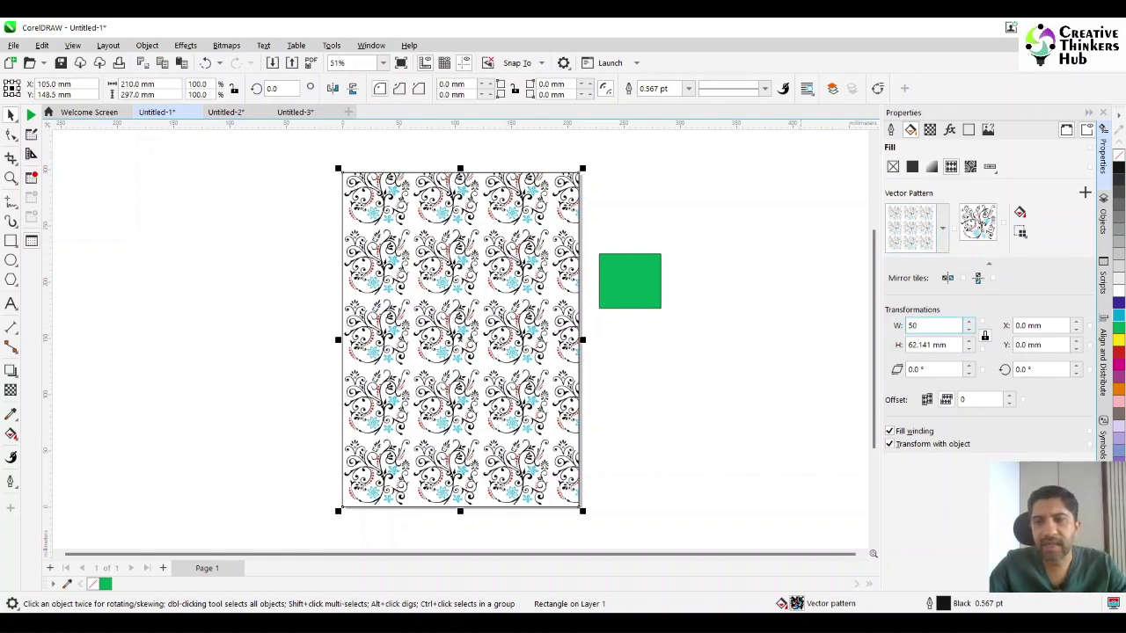
key(Return)
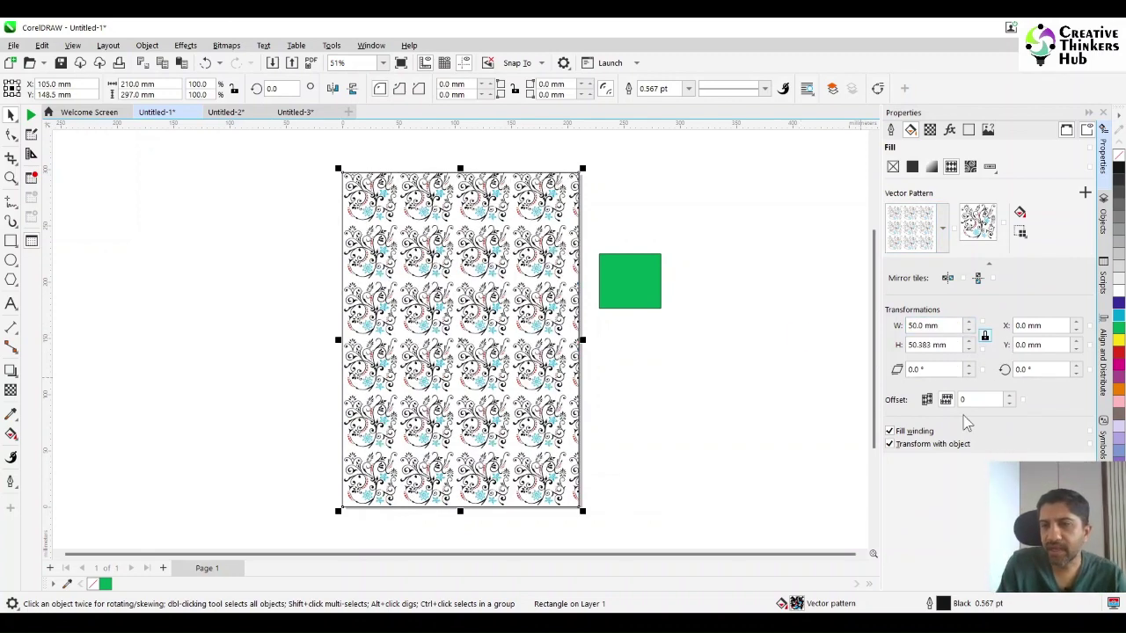
Try increasing the pattern's tile offset in small increments and bring it back to 0.
click(1009, 396)
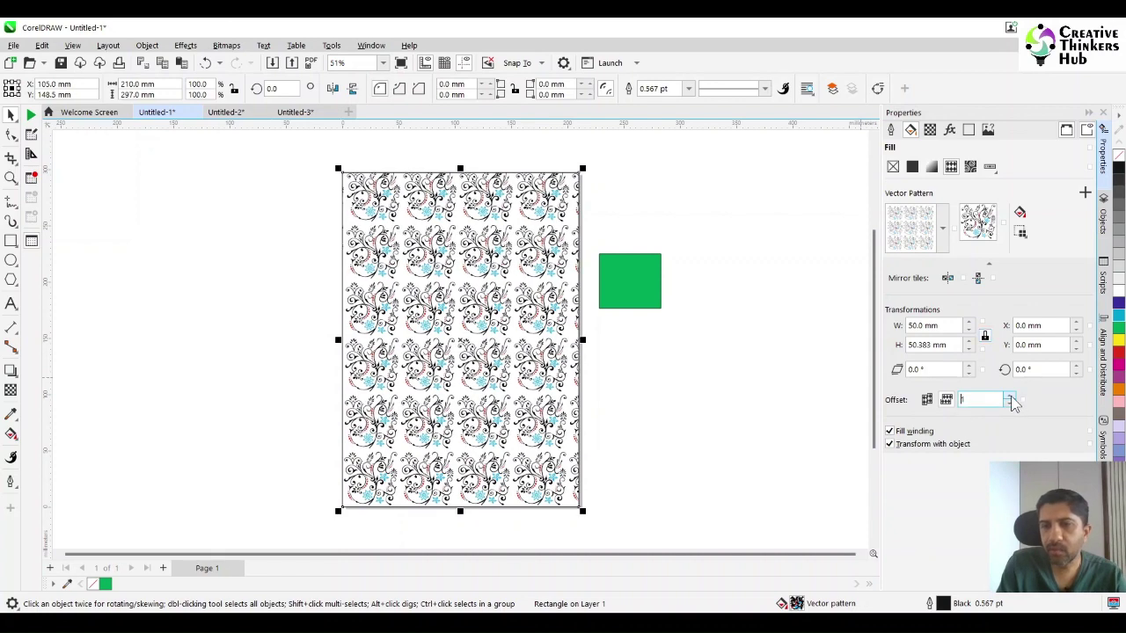
click(1009, 395)
click(1010, 395)
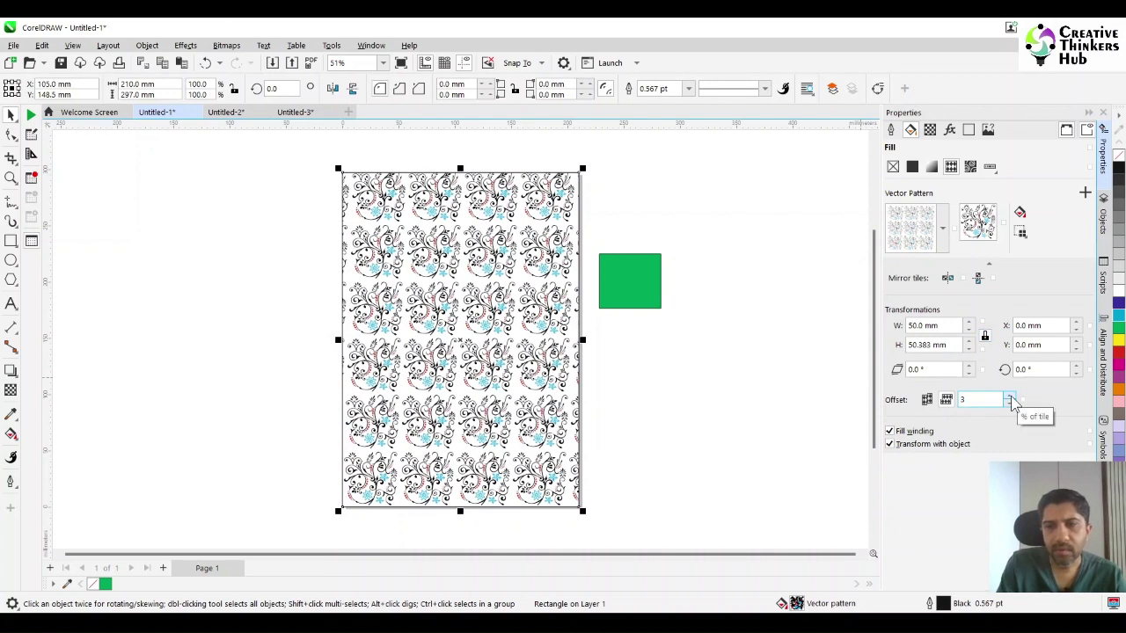
click(1010, 396)
click(1010, 395)
click(1010, 396)
click(1009, 396)
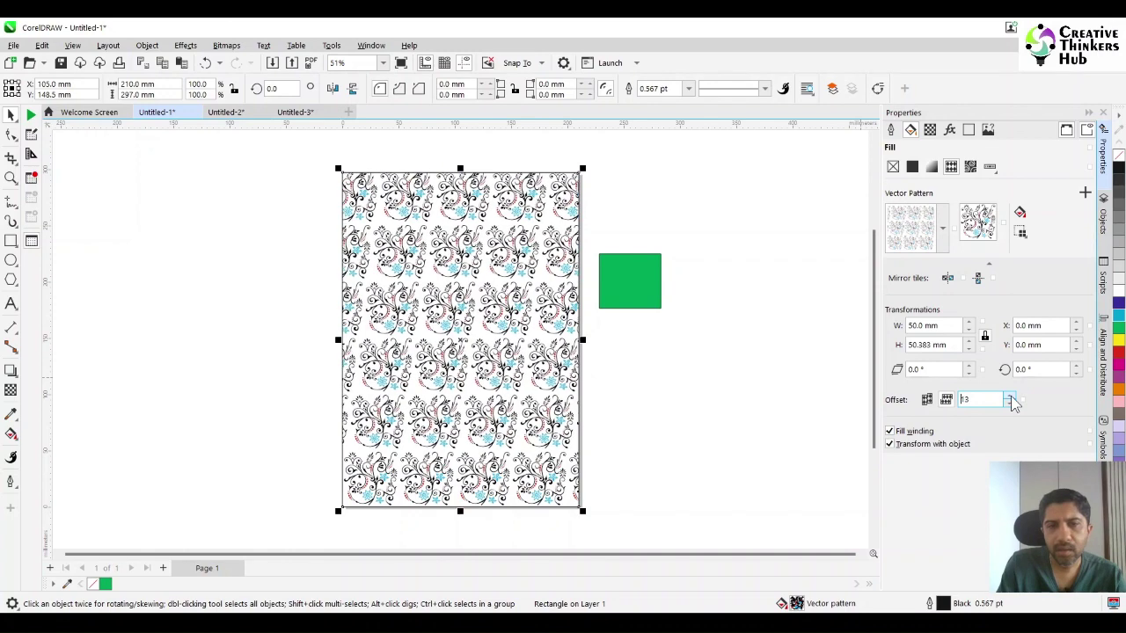
click(1010, 397)
click(1009, 405)
click(1009, 404)
click(1009, 405)
click(1010, 404)
click(1009, 404)
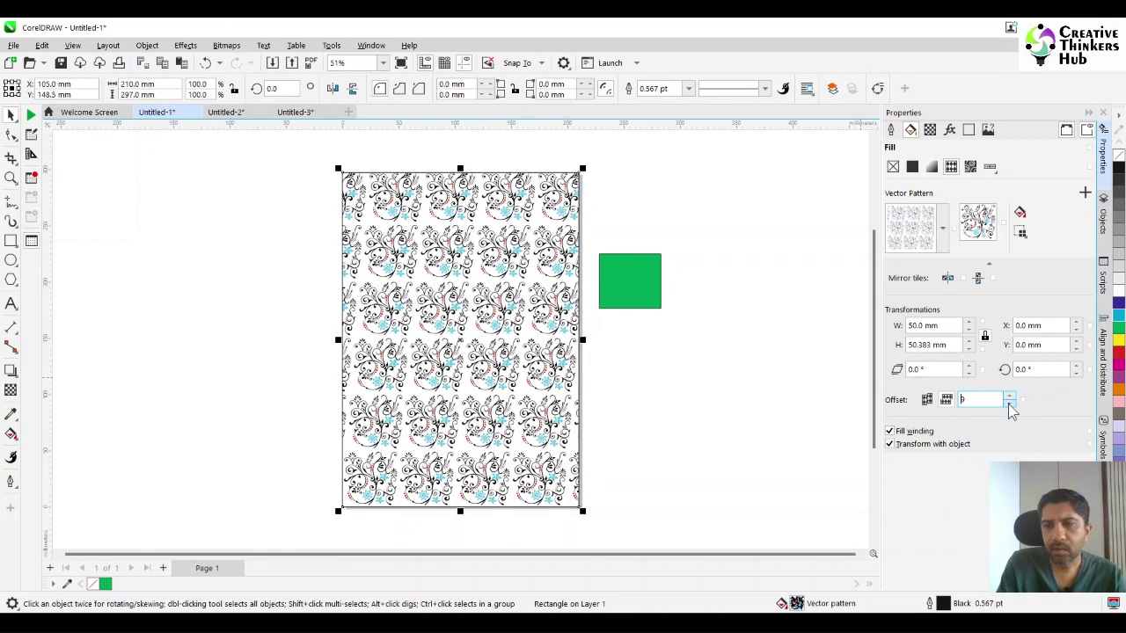
click(1010, 406)
click(1009, 406)
click(1009, 406)
click(1010, 406)
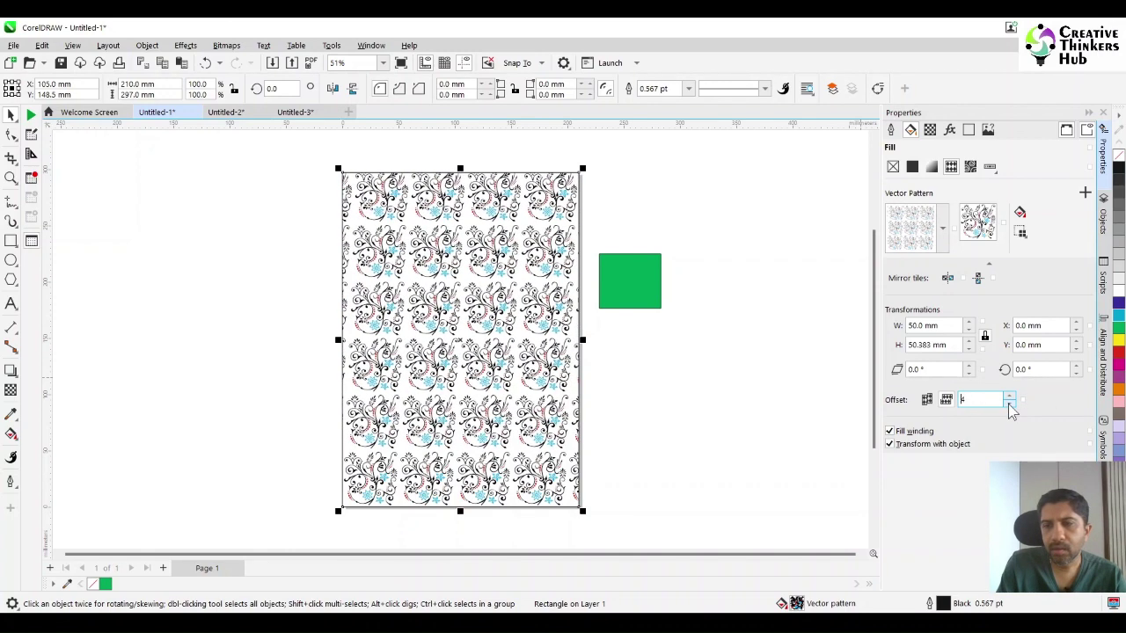
click(1010, 406)
click(1009, 407)
click(1010, 406)
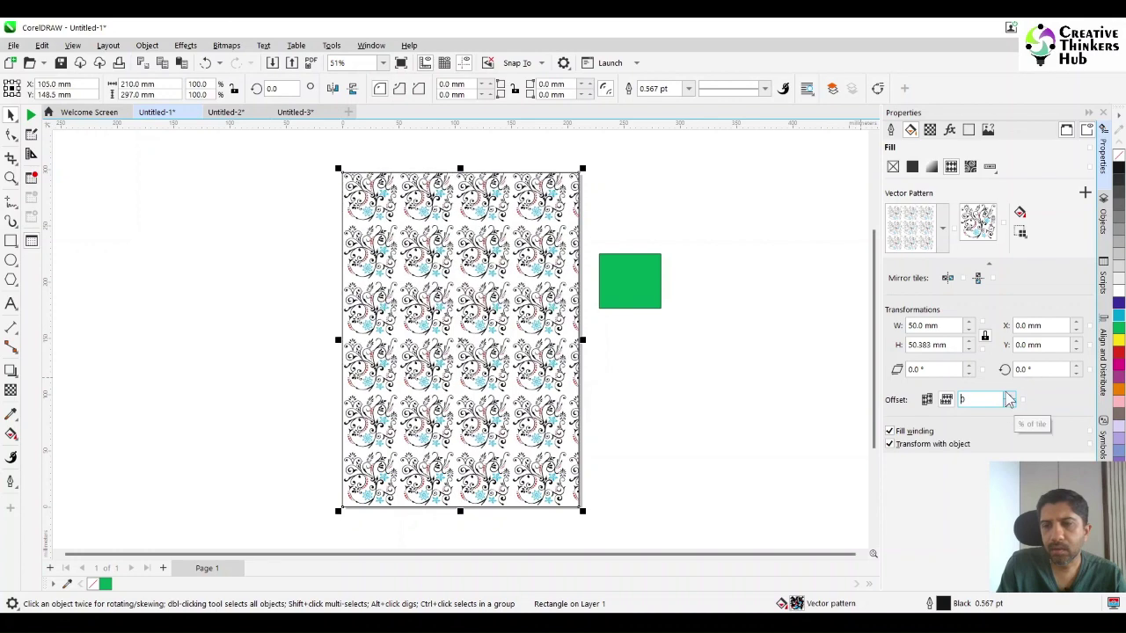
Mirror the rectangle's pattern tiles both horizontally and vertically.
click(947, 279)
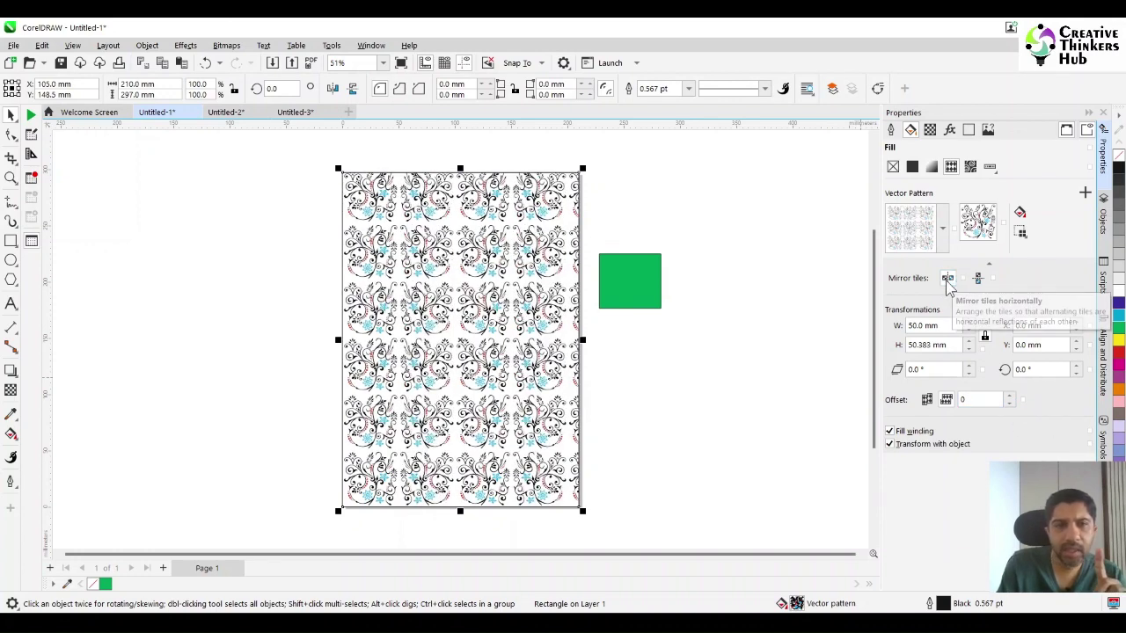
click(976, 278)
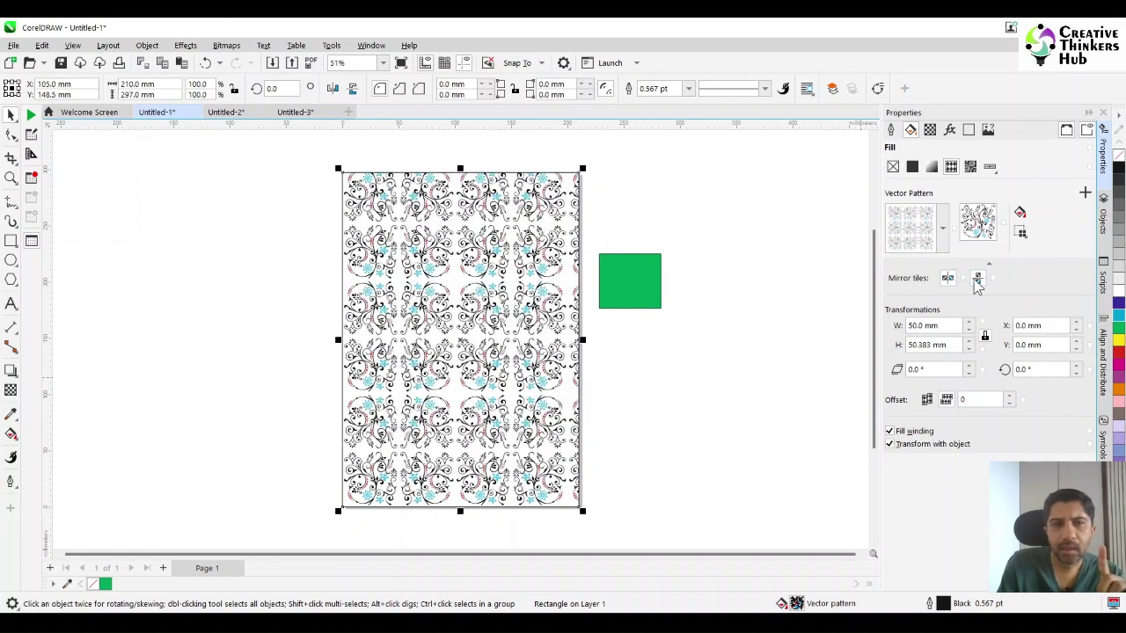
Examine the mirrored floral pattern up close and across the whole page.
click(10, 177)
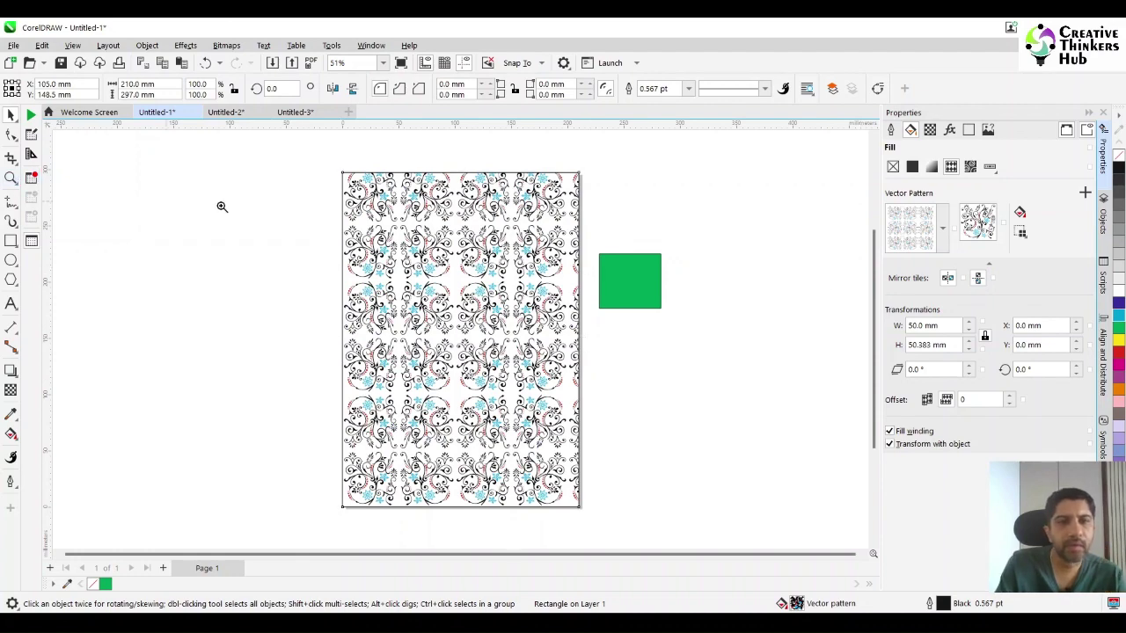
drag(311, 166, 595, 364)
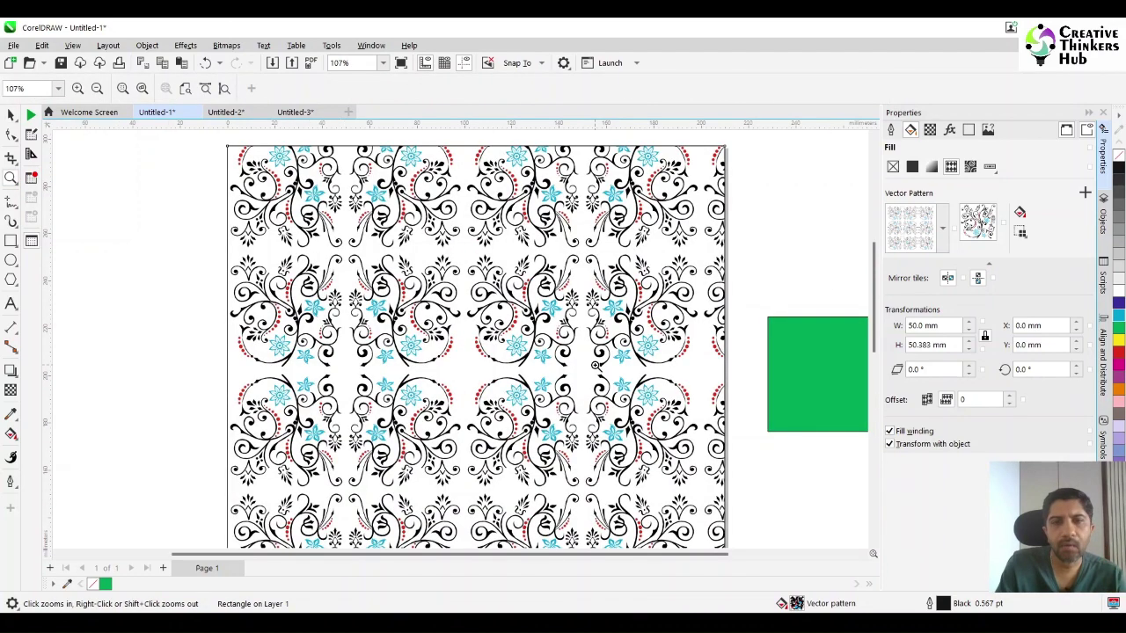
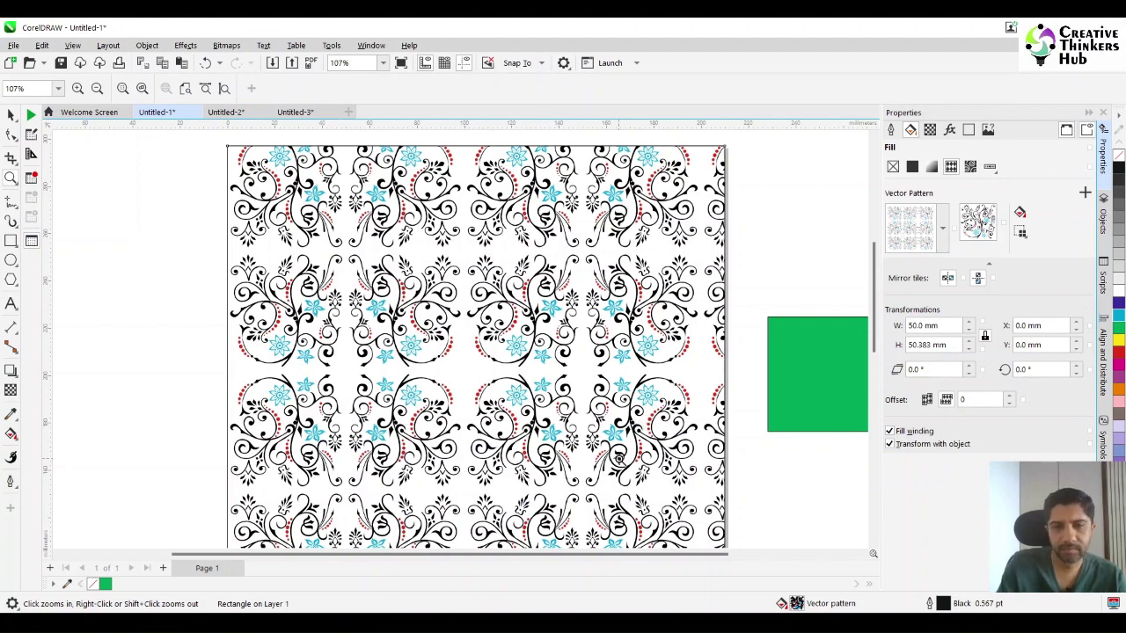
right_click(621, 461)
scroll(721, 453, down, 1)
drag(875, 350, 875, 401)
click(446, 368)
scroll(446, 368, down, 3)
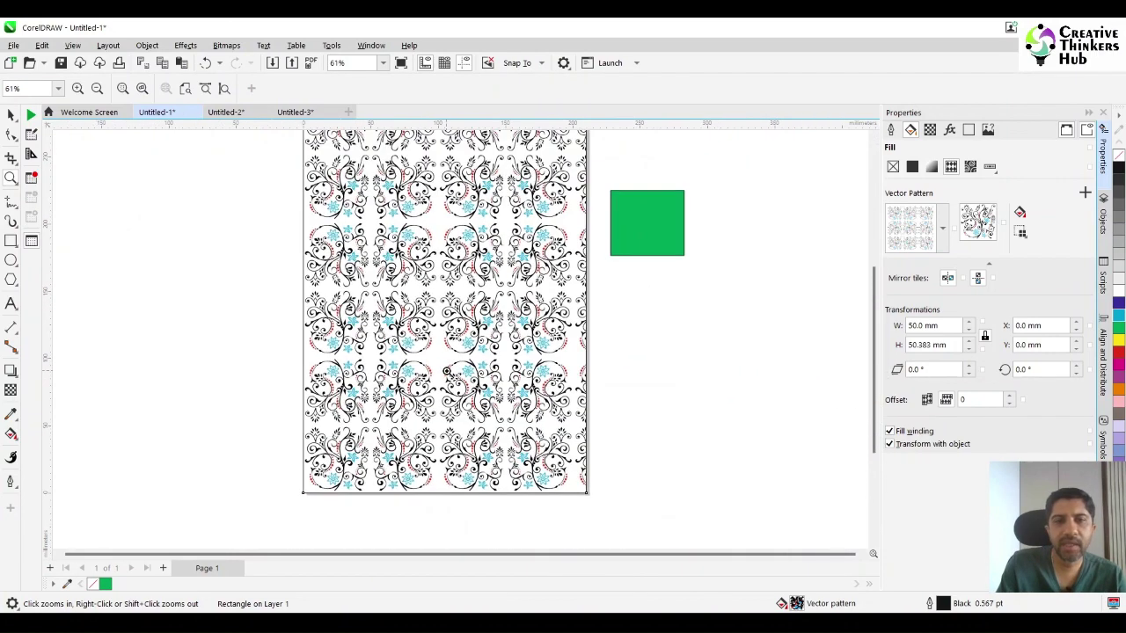
scroll(447, 370, down, 1)
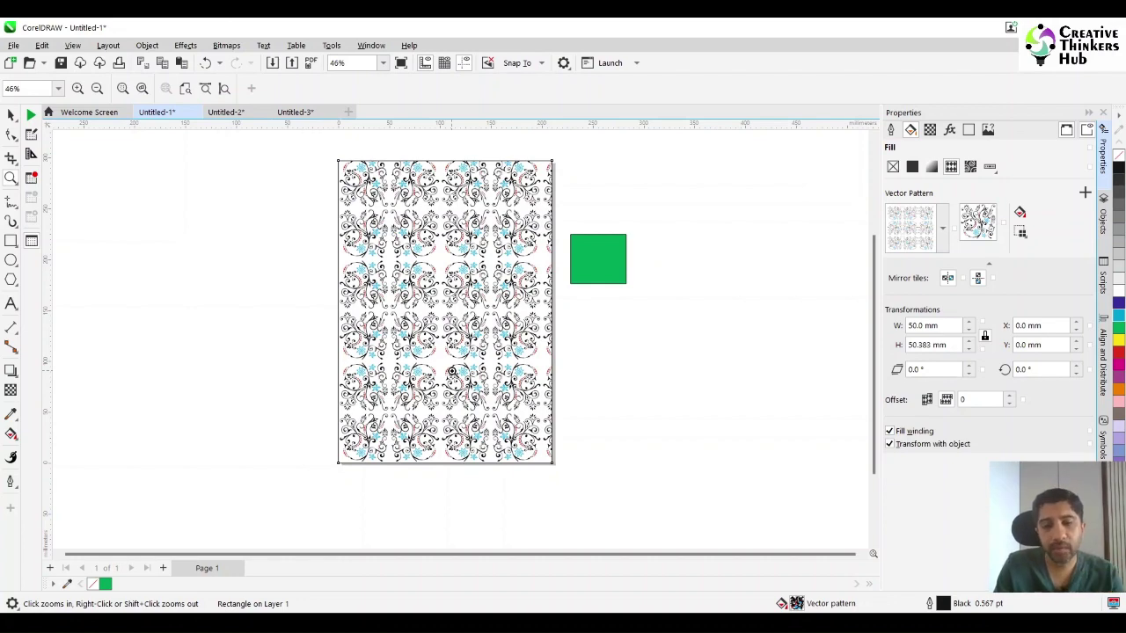
Switch to File Explorer, find the Maharaja (14) folder beside Samp and open its Maharaja (14) CorelDRAW file.
mouse_move(452, 622)
click(434, 547)
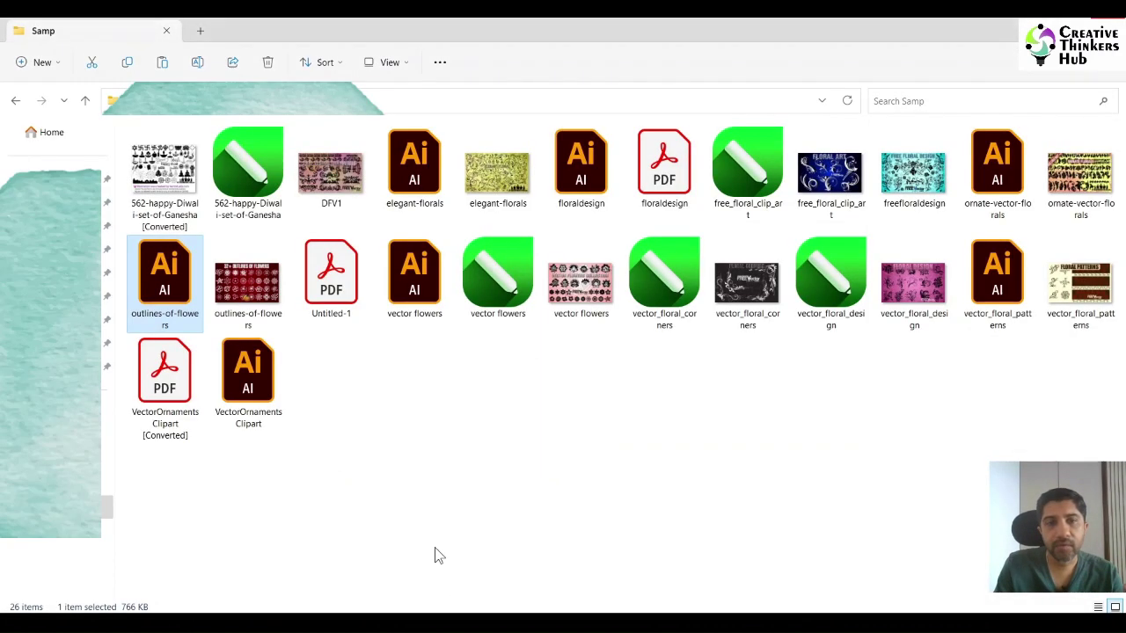
click(393, 392)
key(alt+Up)
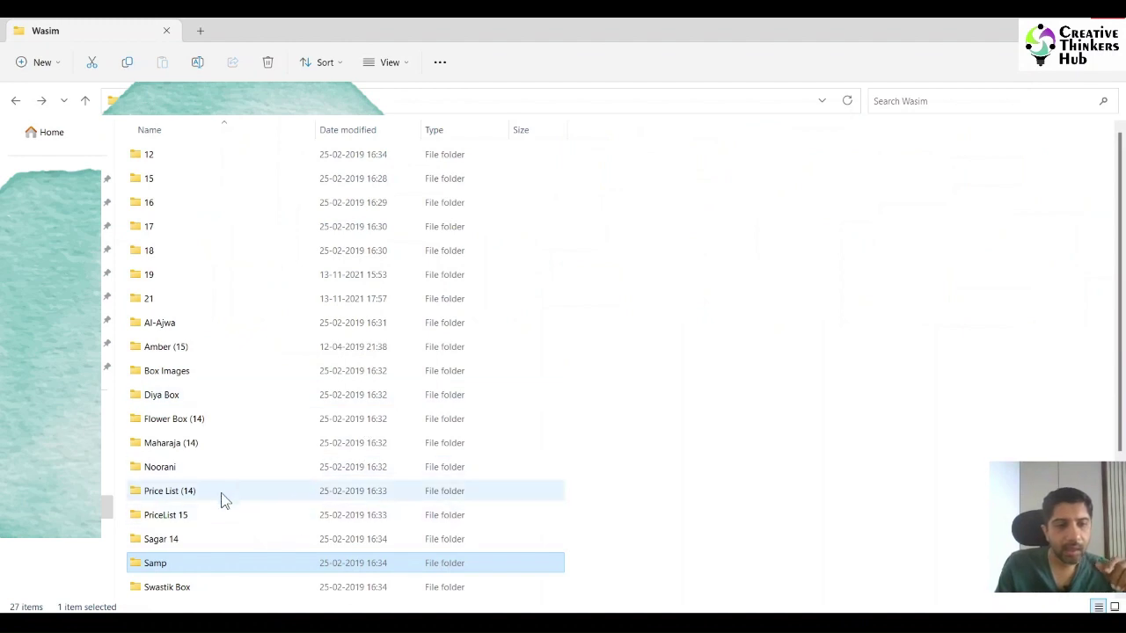
double_click(192, 450)
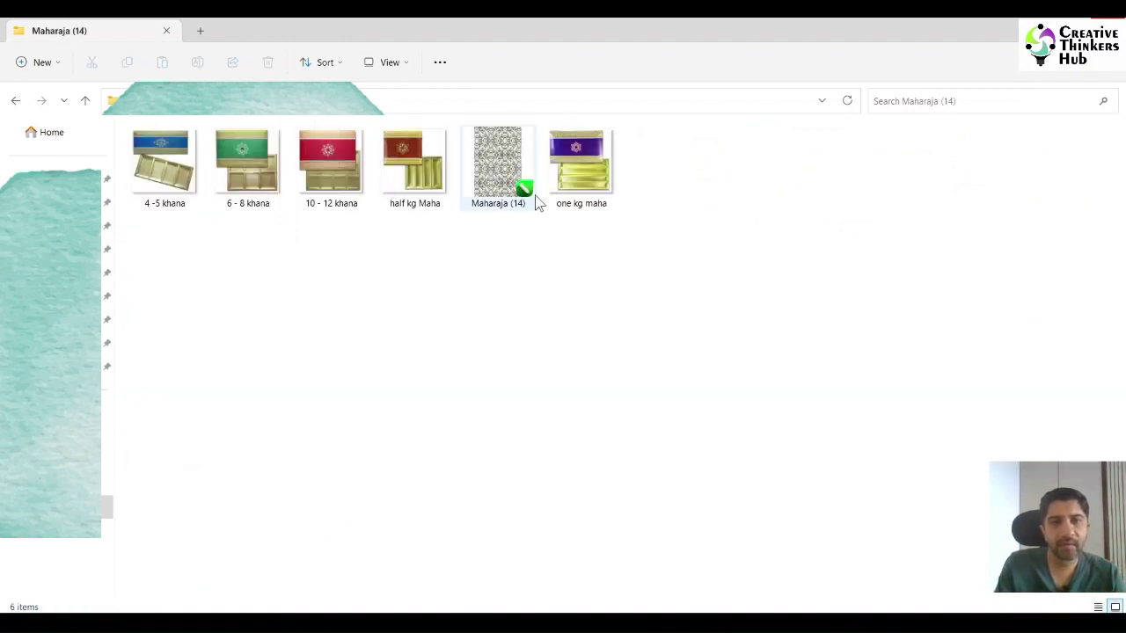
key(alt+Tab)
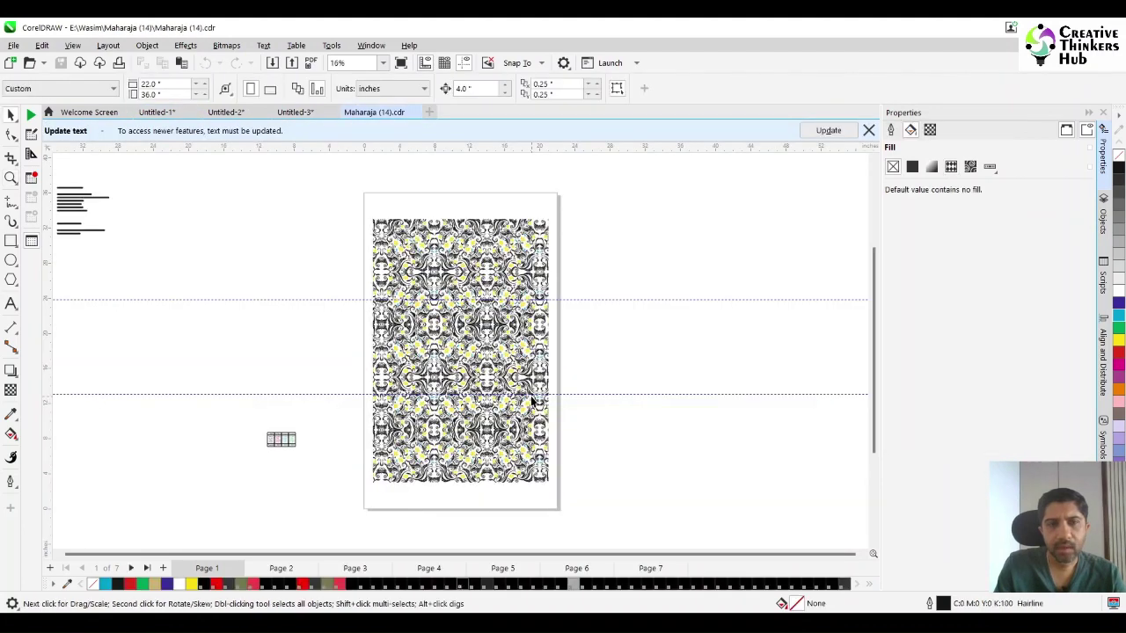
Examine the floral pattern and box designs on pages 1 to 5 of Maharaja (14).cdr.
click(11, 176)
drag(387, 233, 523, 316)
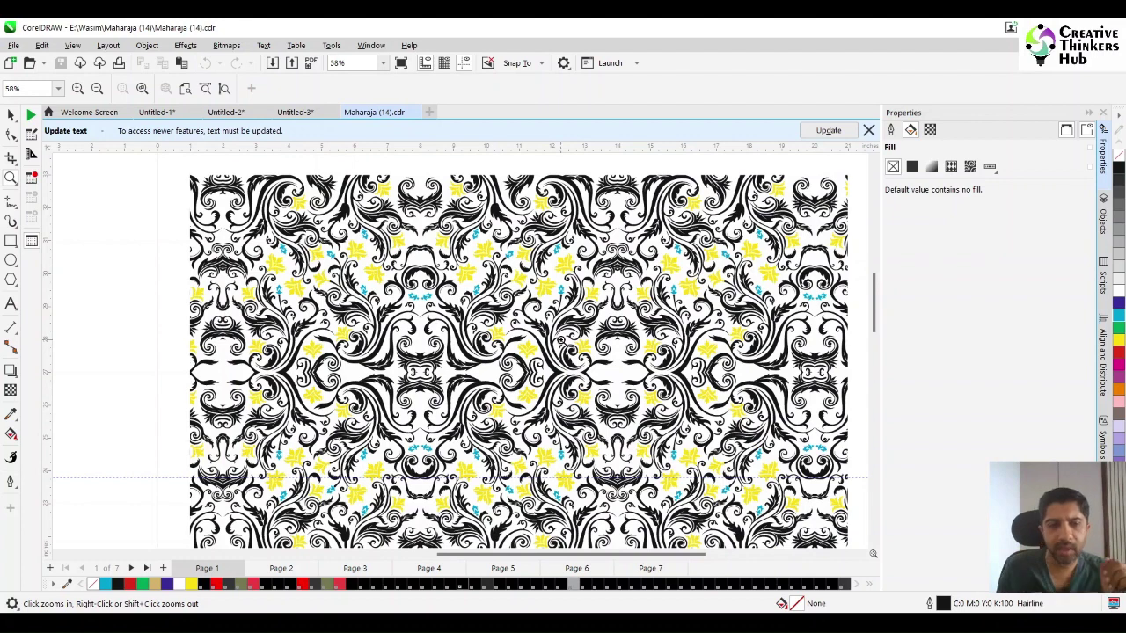
click(286, 567)
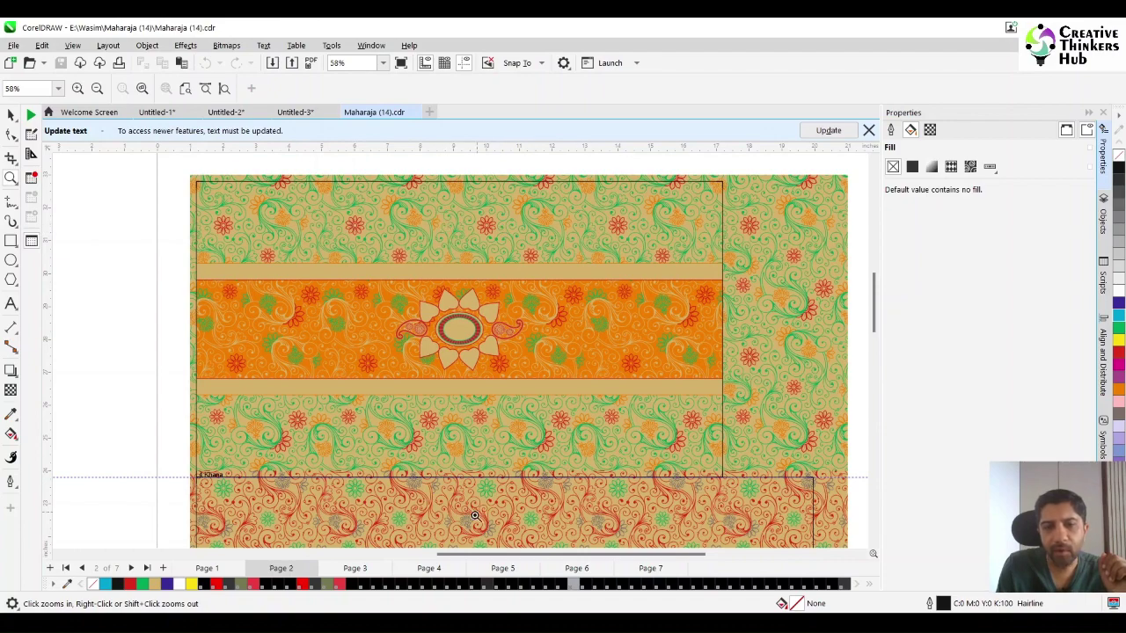
click(355, 569)
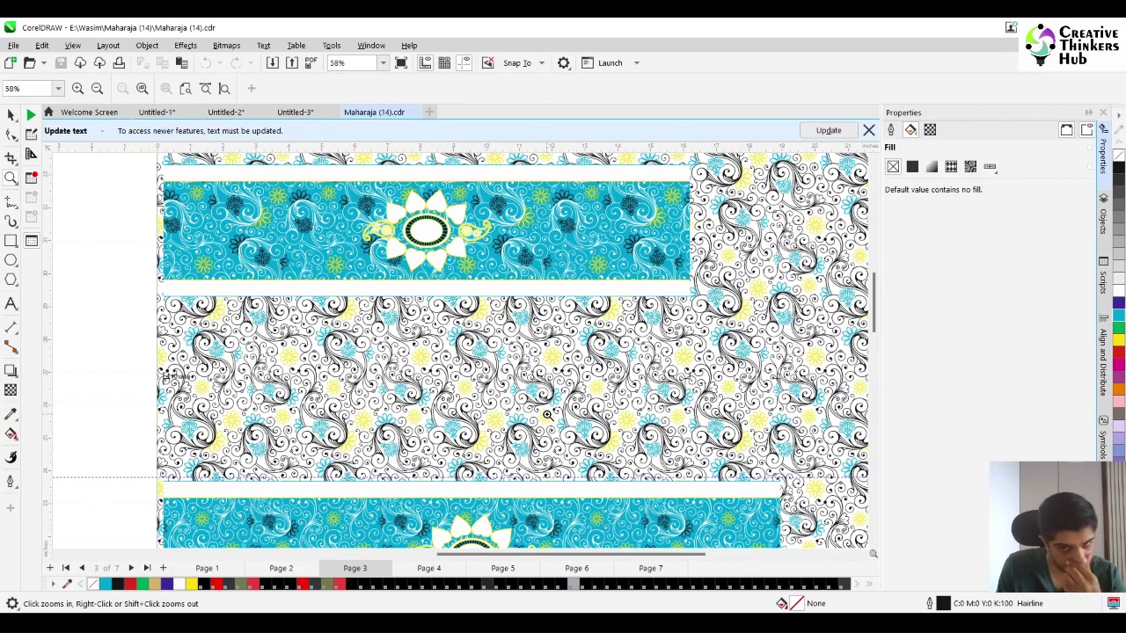
click(429, 571)
click(513, 571)
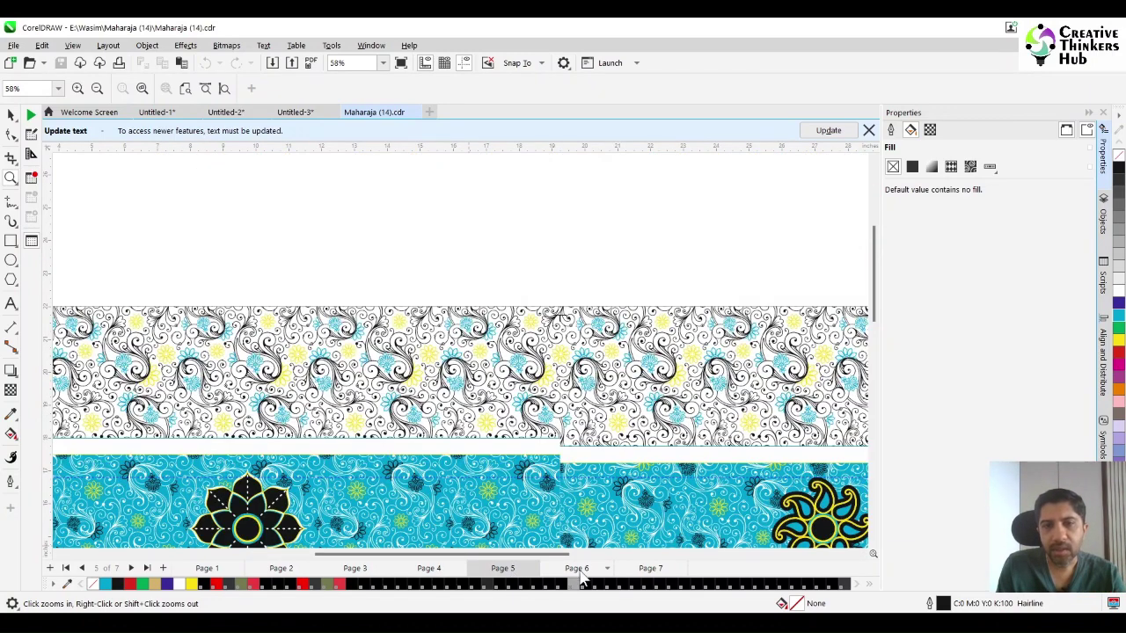
Return to the Maharaja (14) folder in File Explorer and open the 4 -5 khana box photo.
right_click(576, 429)
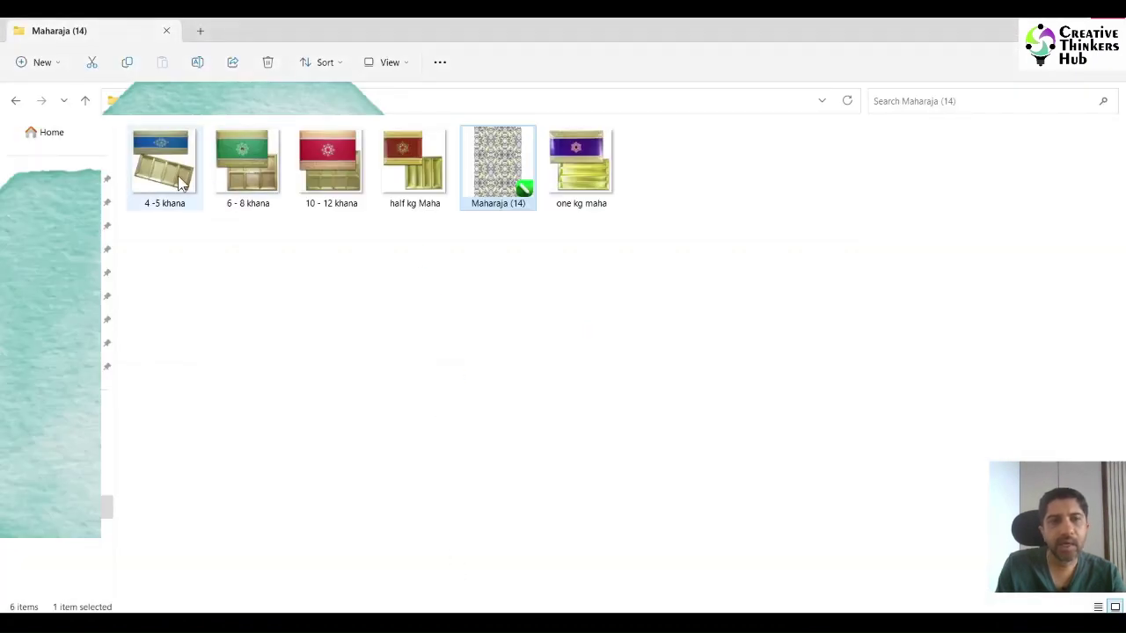
double_click(175, 174)
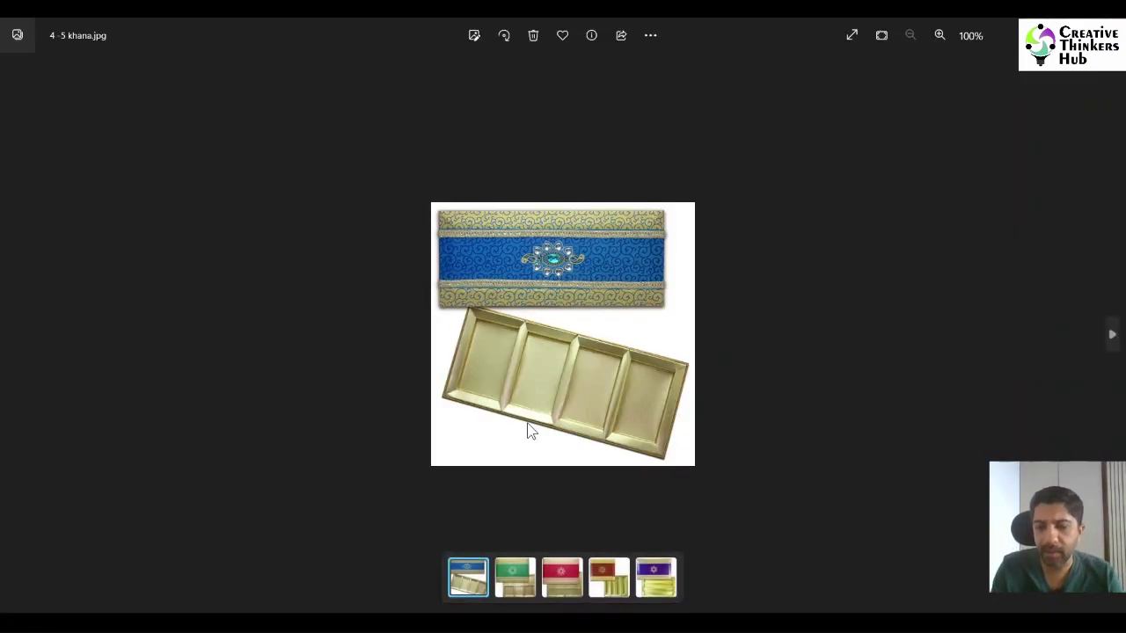
Browse the Maharaja box photos from 4 -5 khana to one kg maha and examine their patterned lids up close.
key(Right)
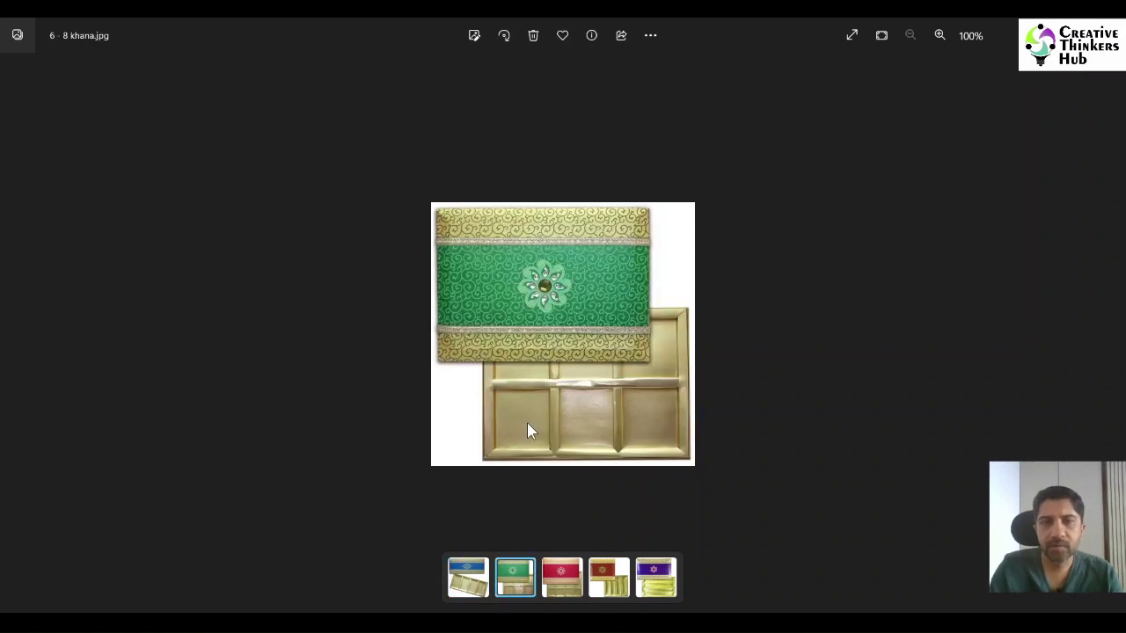
scroll(527, 423, up, 3)
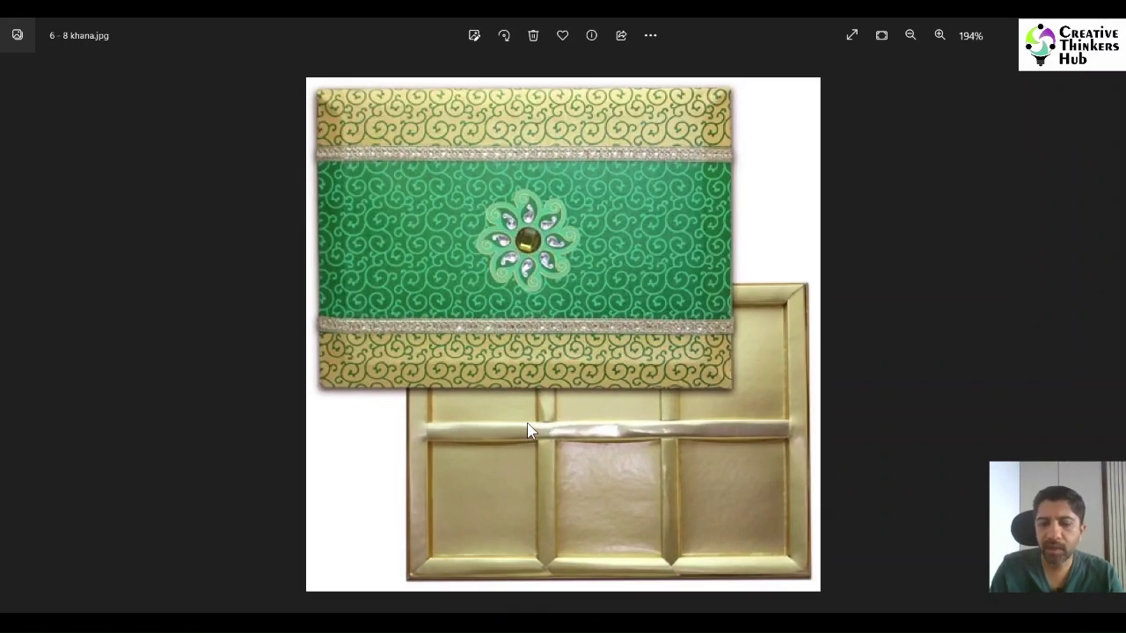
key(Left)
scroll(527, 426, up, 3)
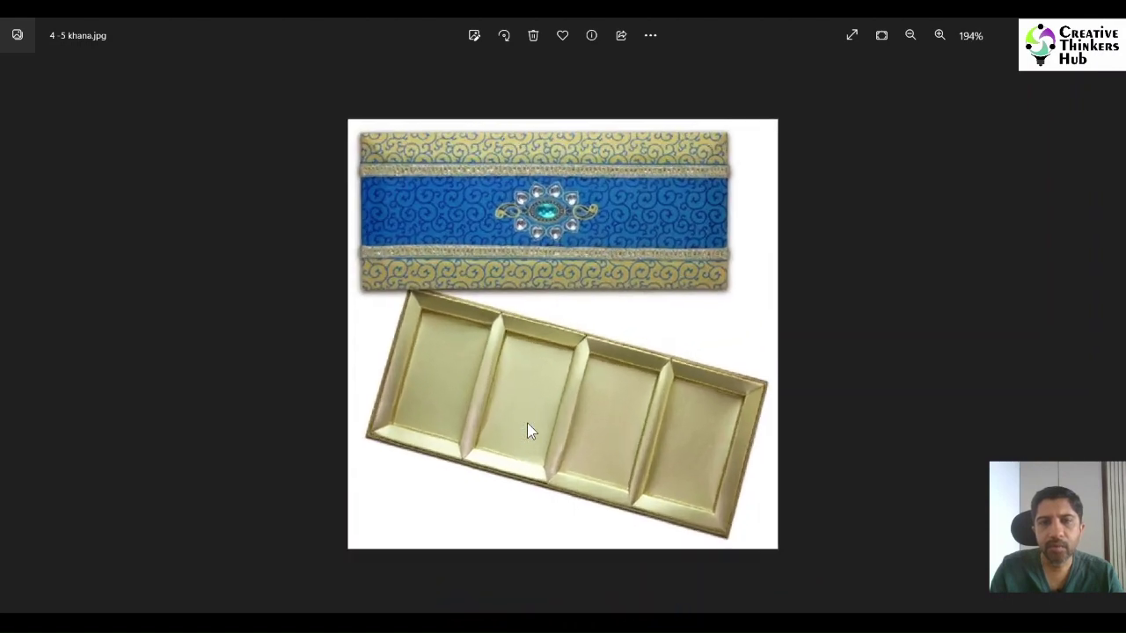
key(Right)
key(Right)
key(Right)
key(Right)
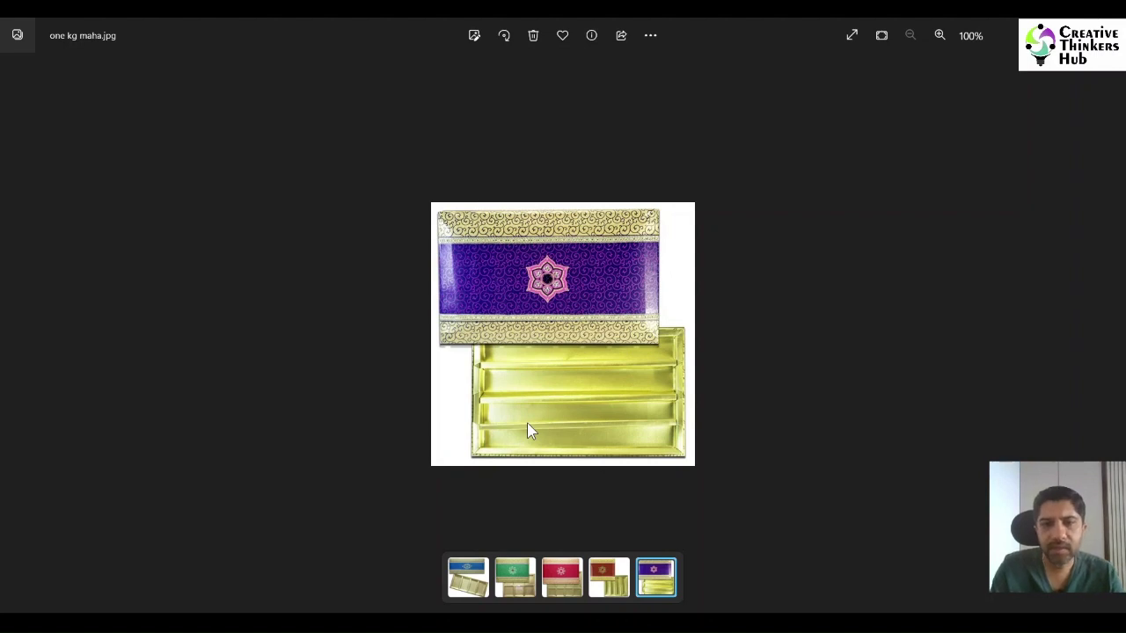
scroll(527, 422, up, 3)
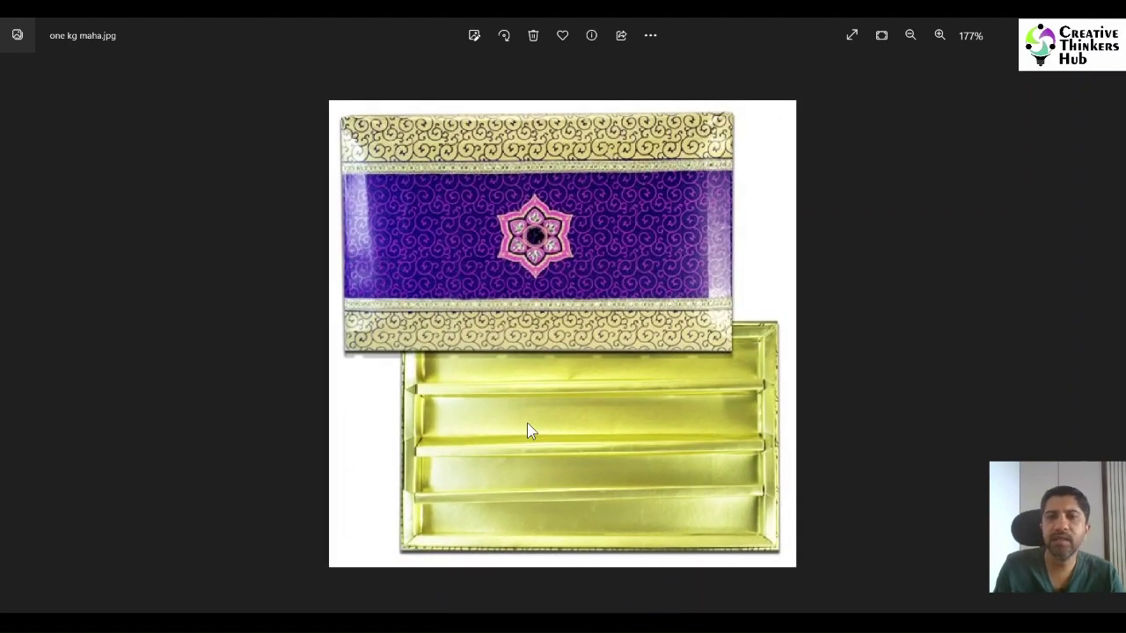
Close the photo viewer, go up to the parent folder of Maharaja (14), and switch to Maharaja (14).cdr in CorelDRAW.
click(1109, 26)
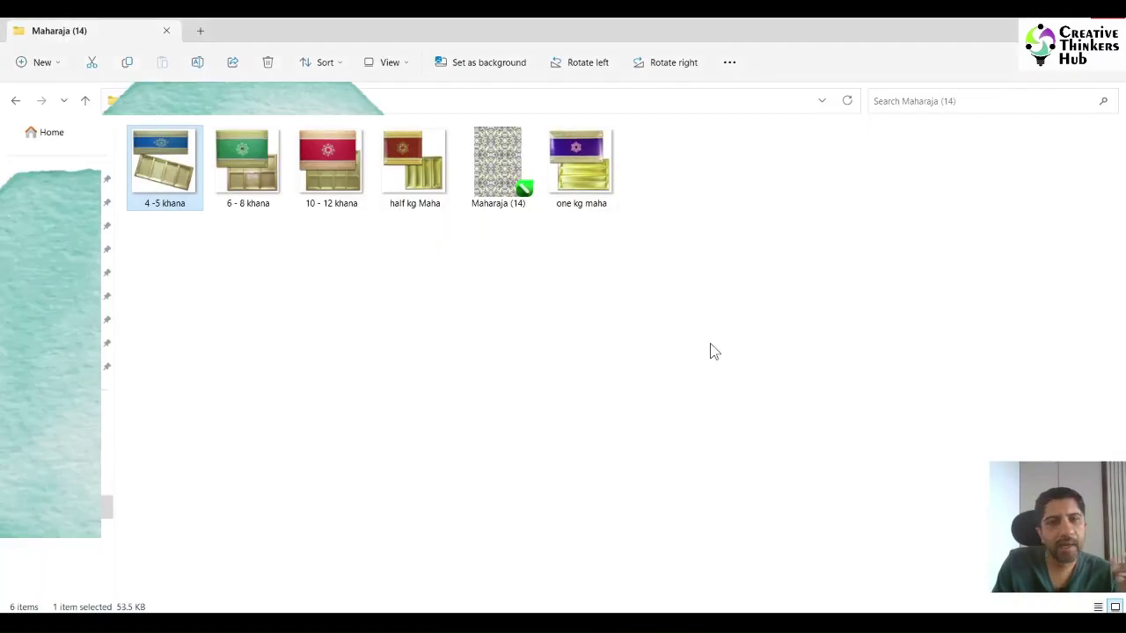
click(567, 364)
key(alt+Up)
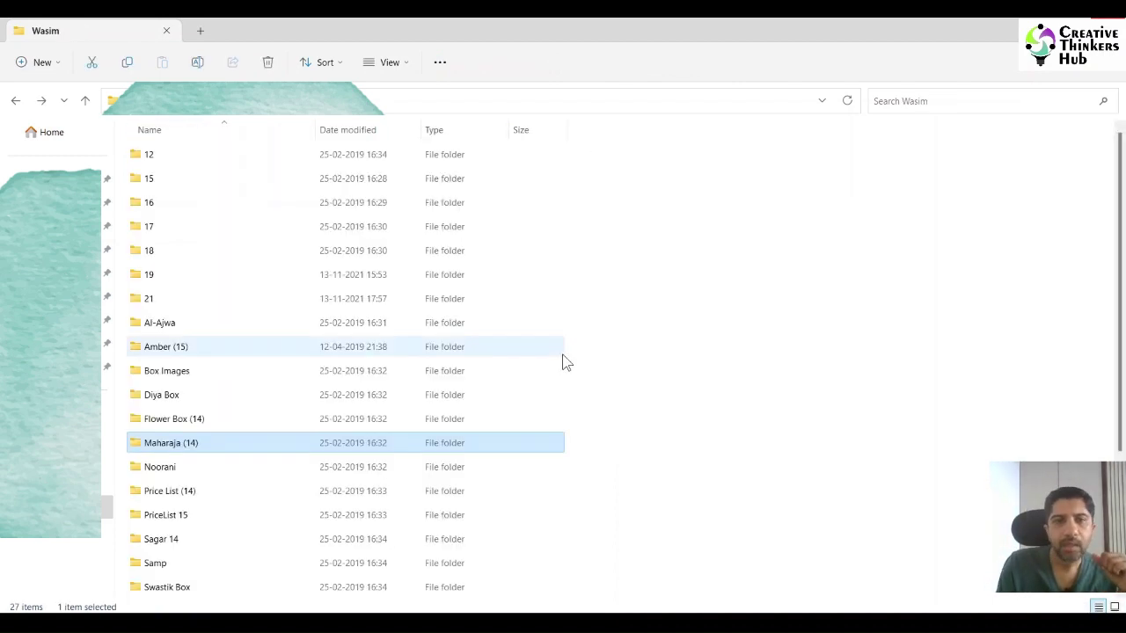
click(612, 623)
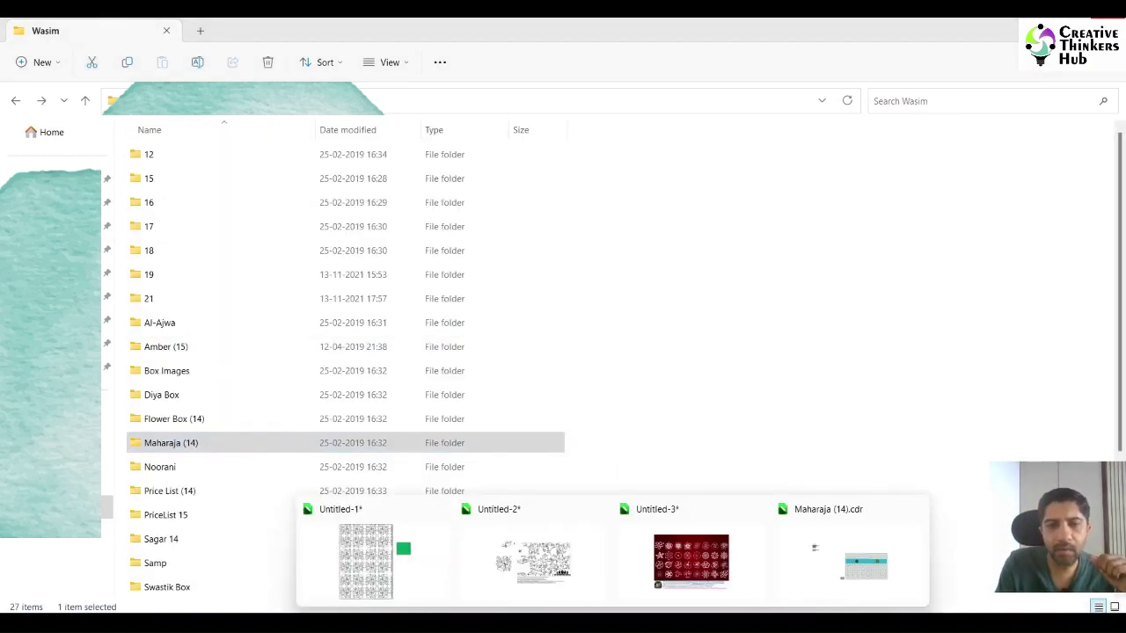
click(805, 601)
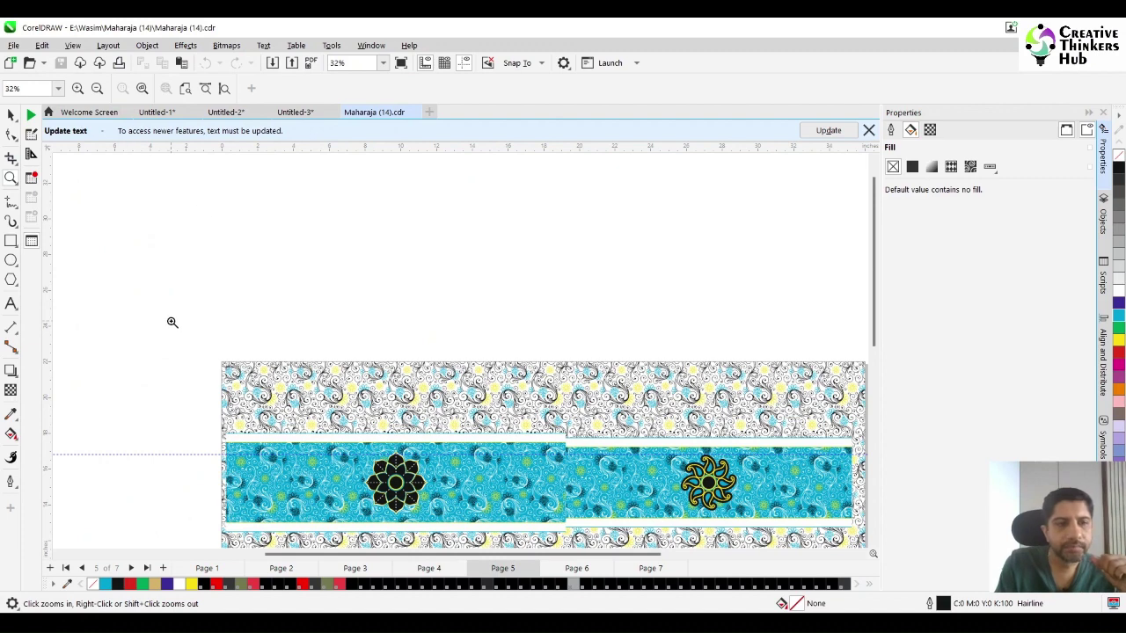
Examine the plate and colour combo table beside the page 5 artwork, and the floral pattern on pages 6 and 7.
key(F4)
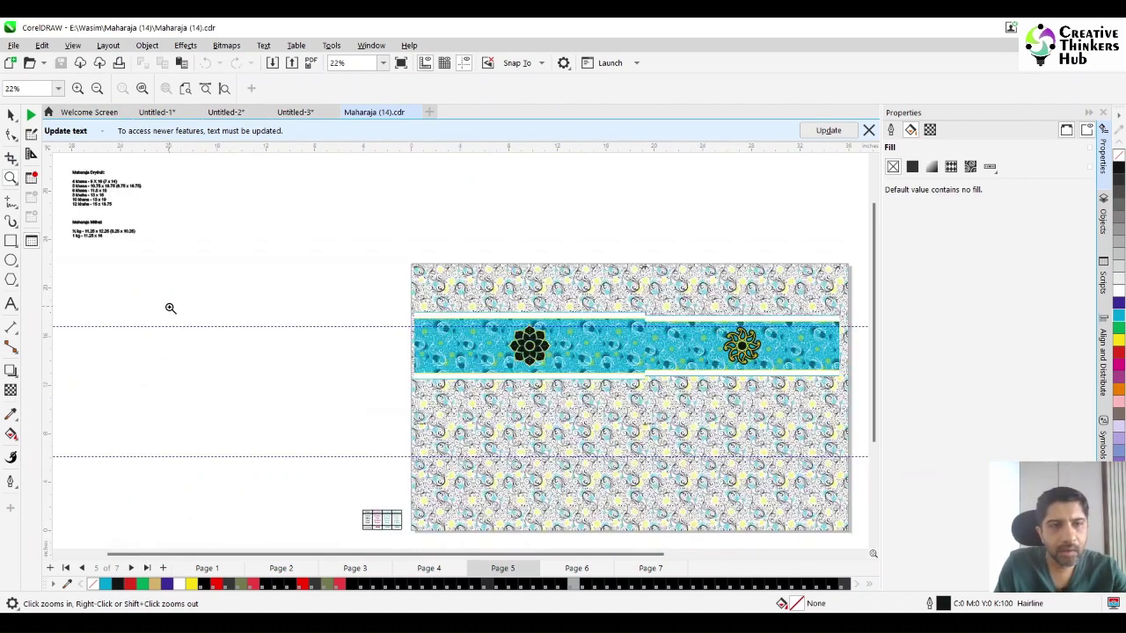
drag(417, 536, 417, 536)
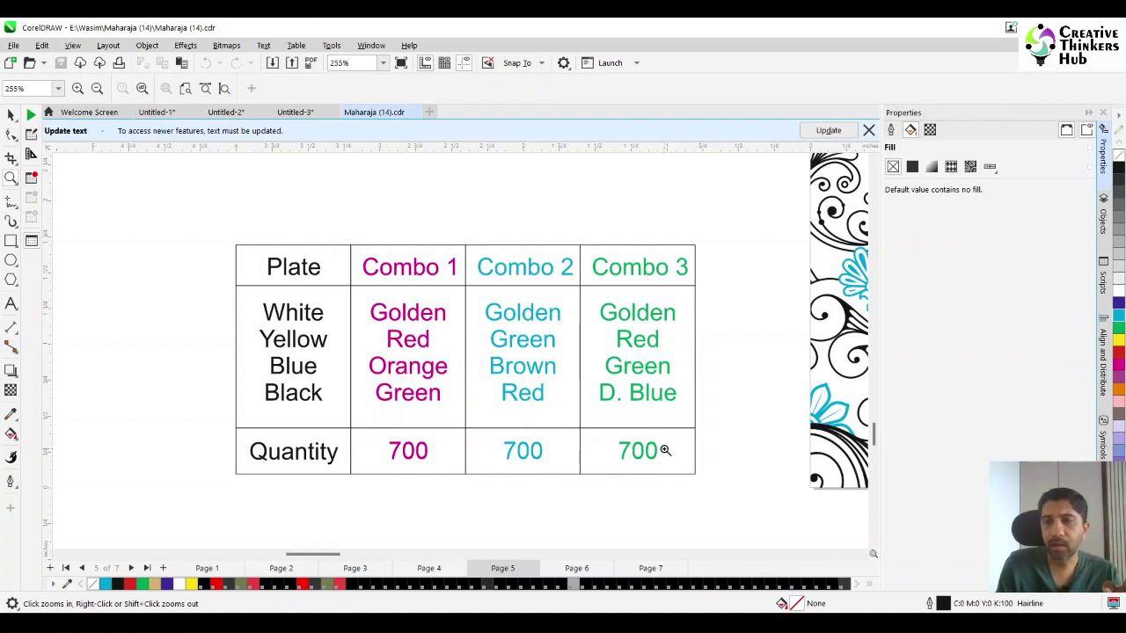
scroll(665, 449, down, 5)
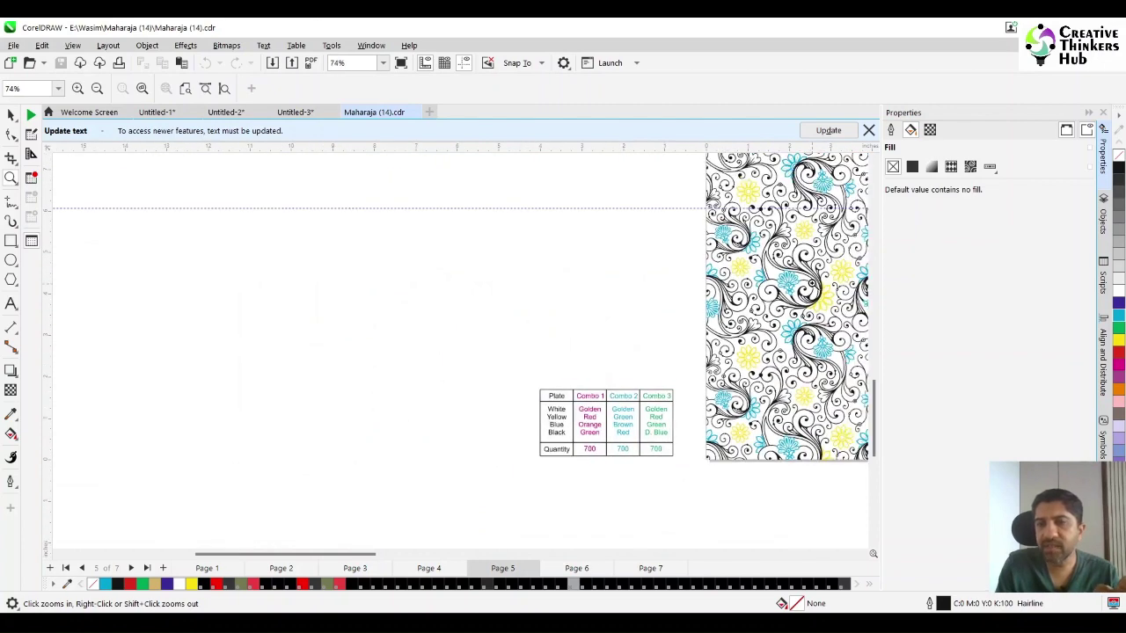
drag(354, 552, 418, 555)
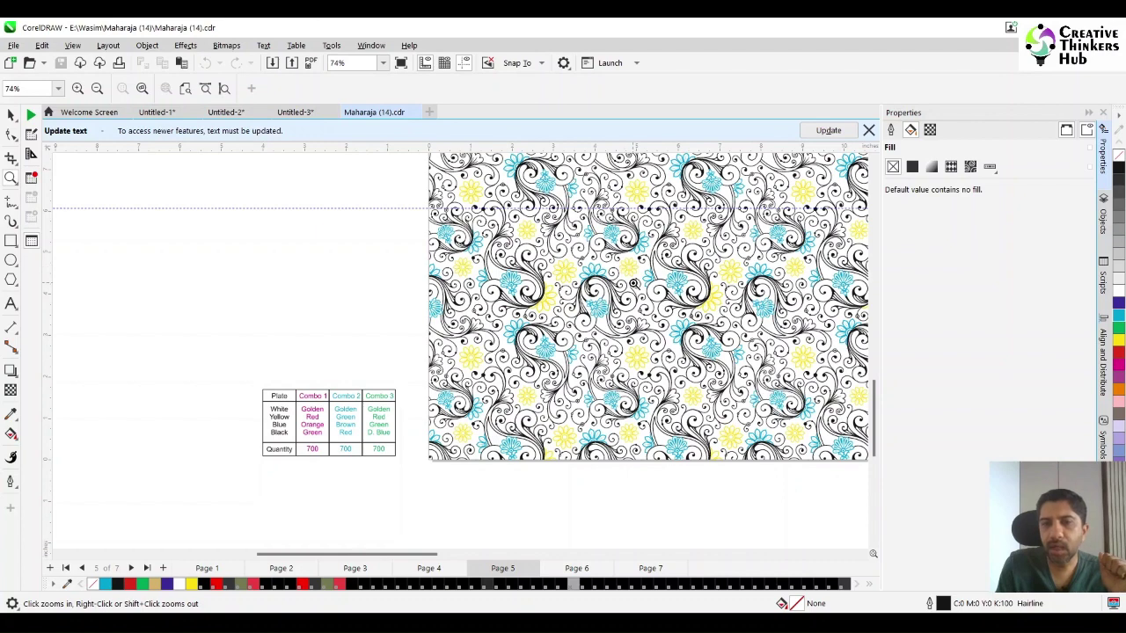
click(573, 569)
click(659, 568)
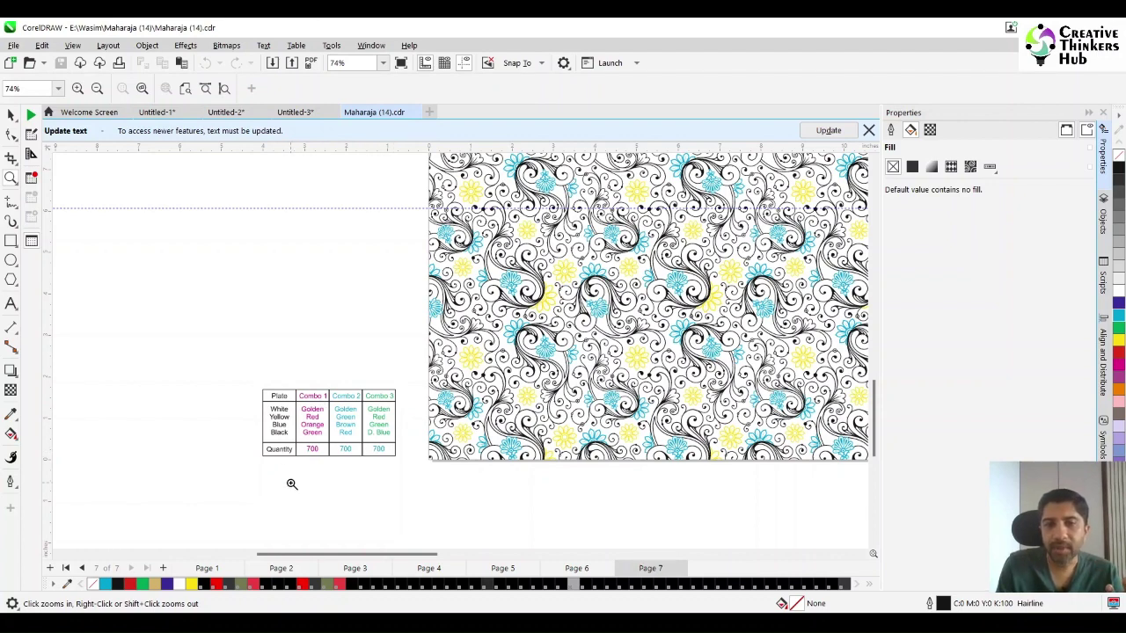
scroll(573, 338, up, 3)
scroll(574, 339, down, 5)
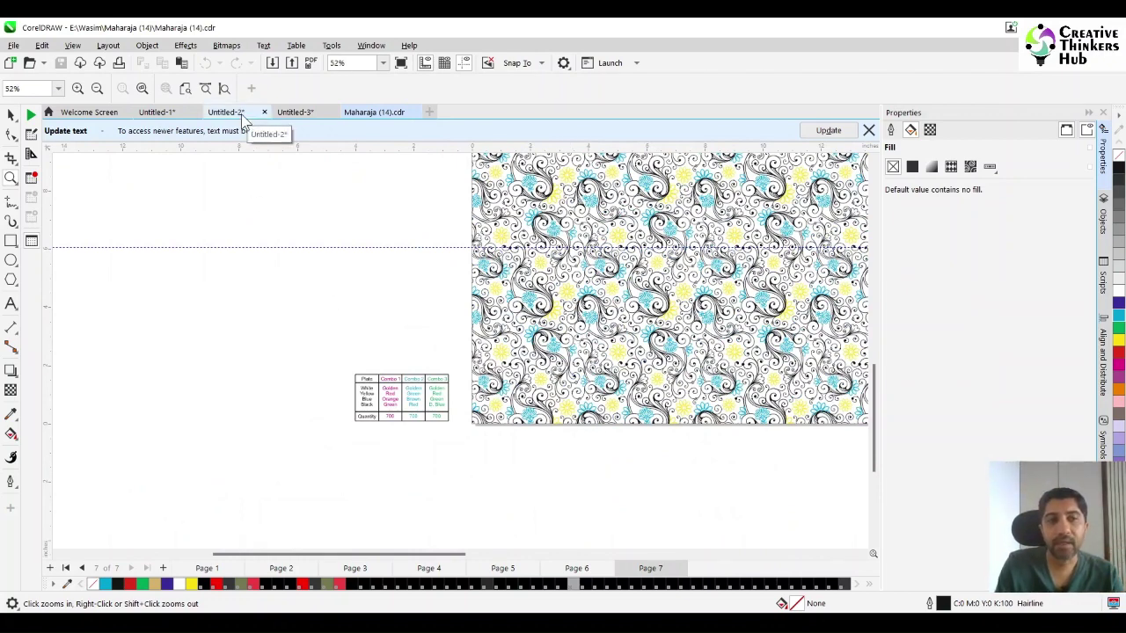
Return to the Untitled-1 document and delete the page-sized rectangle filled with the mirrored floral pattern.
click(295, 111)
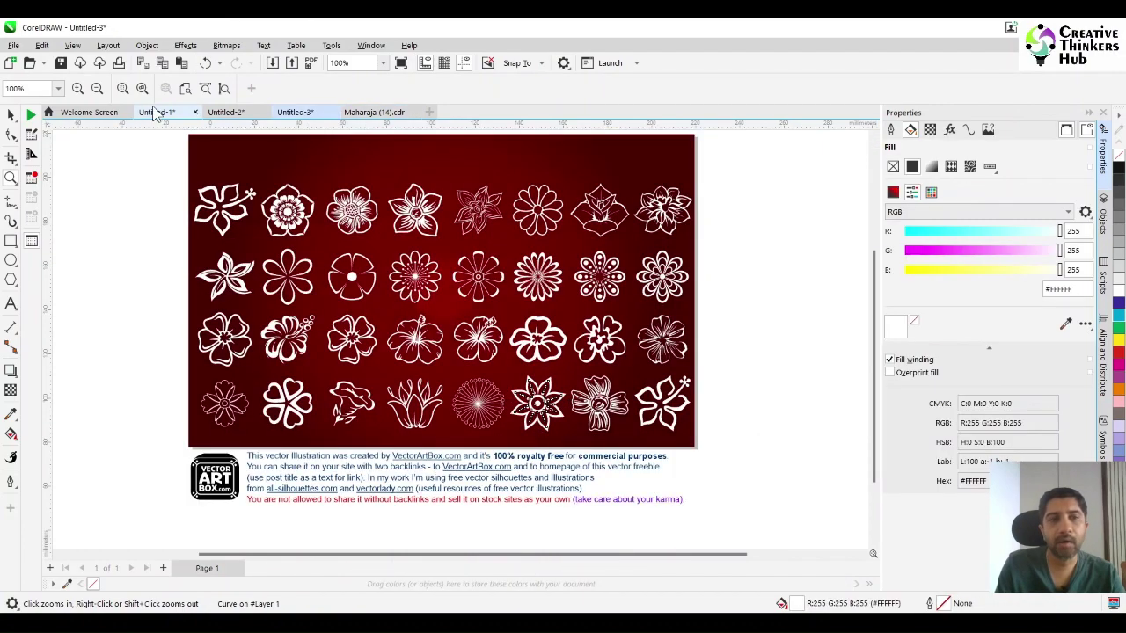
click(157, 112)
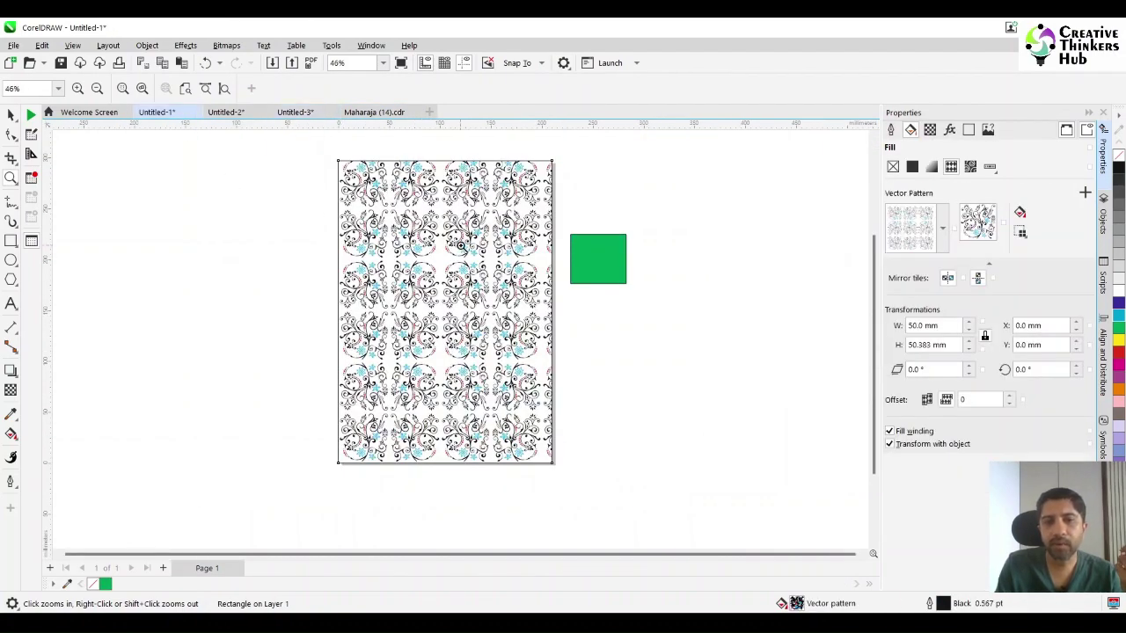
scroll(446, 269, up, 2)
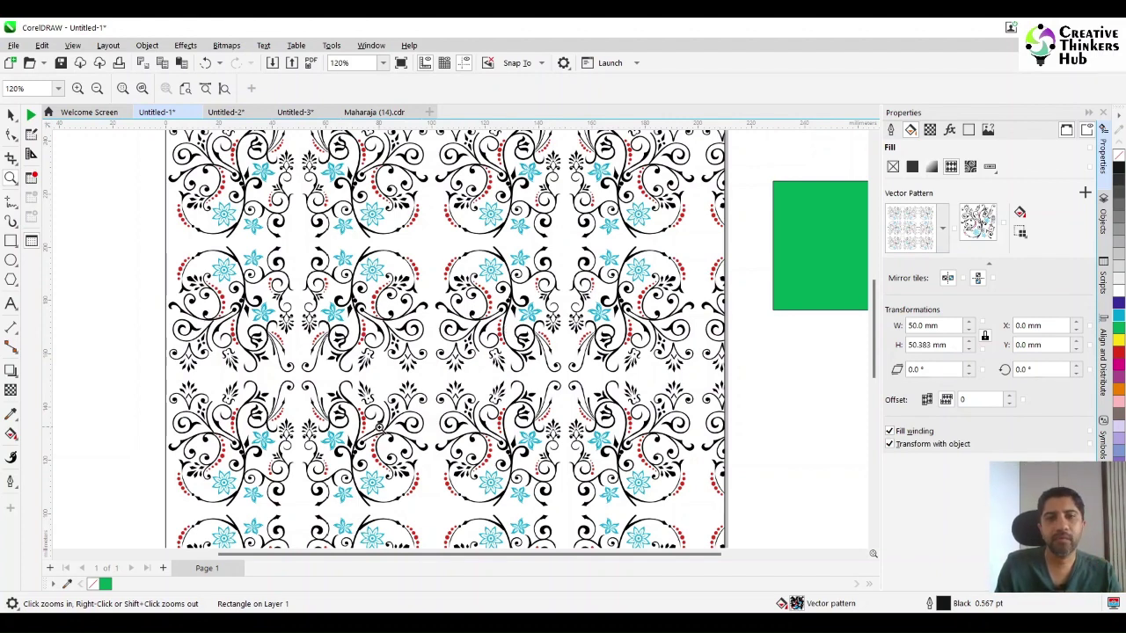
scroll(379, 426, down, 2)
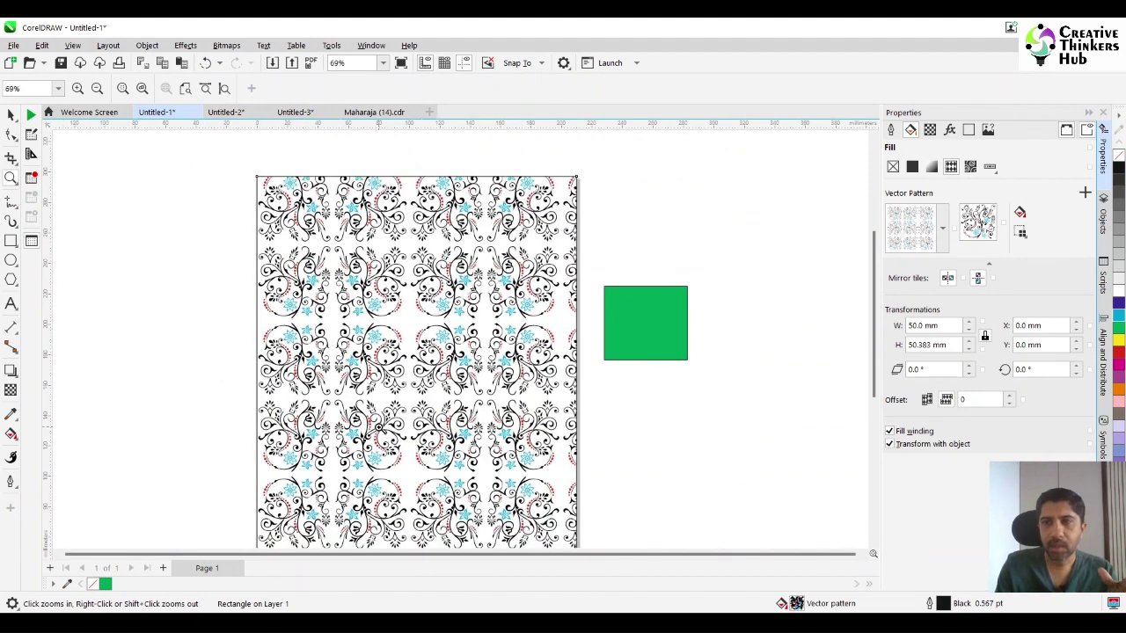
scroll(378, 497, down, 1)
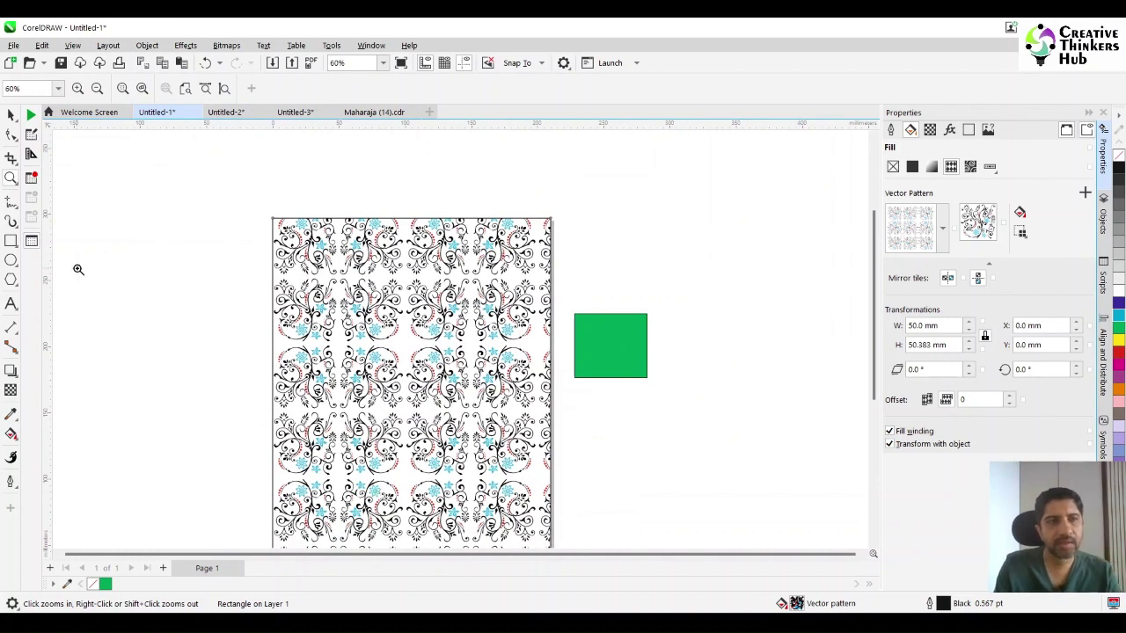
click(11, 115)
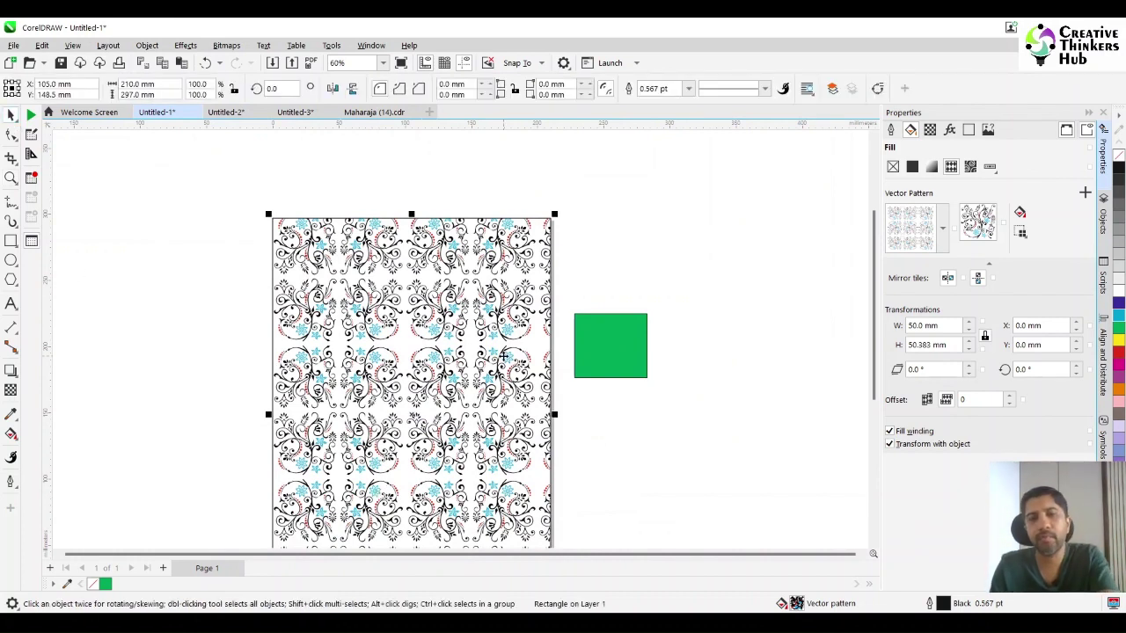
key(Delete)
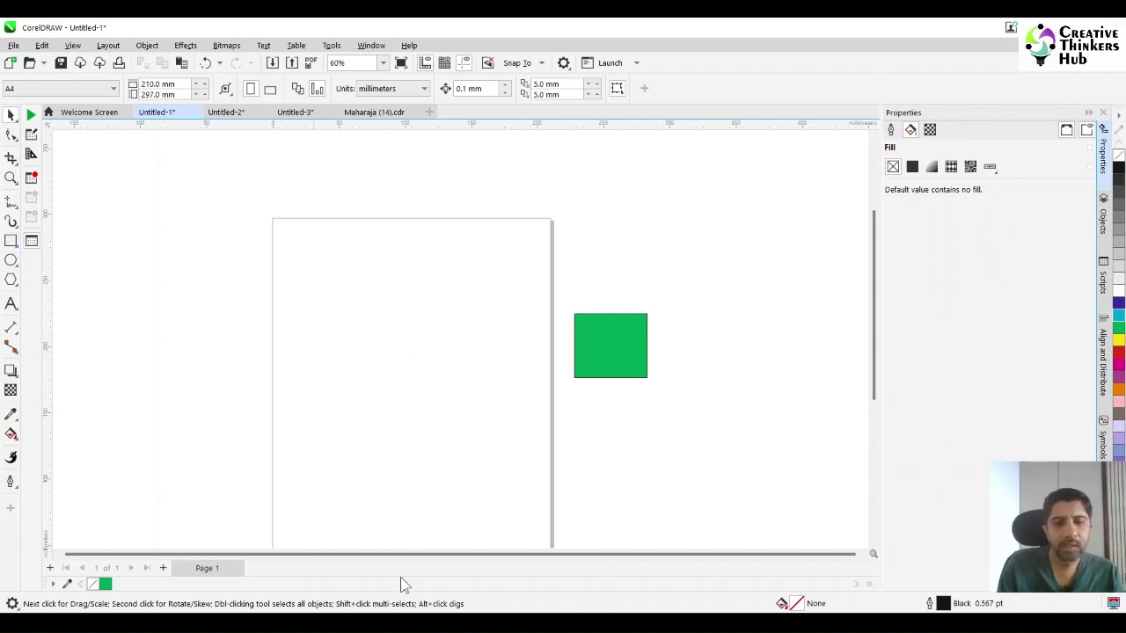
Bring the portrait photo from DATA (E:) in File Explorer onto the Untitled-1 page, and delete the green rectangle beside the page.
click(452, 623)
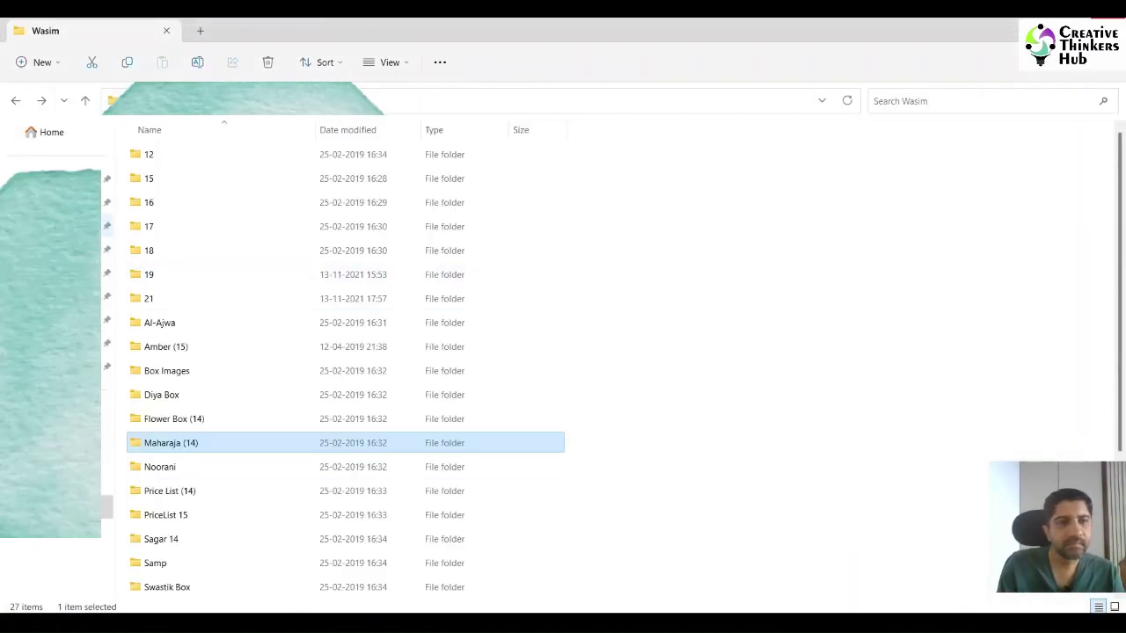
click(184, 103)
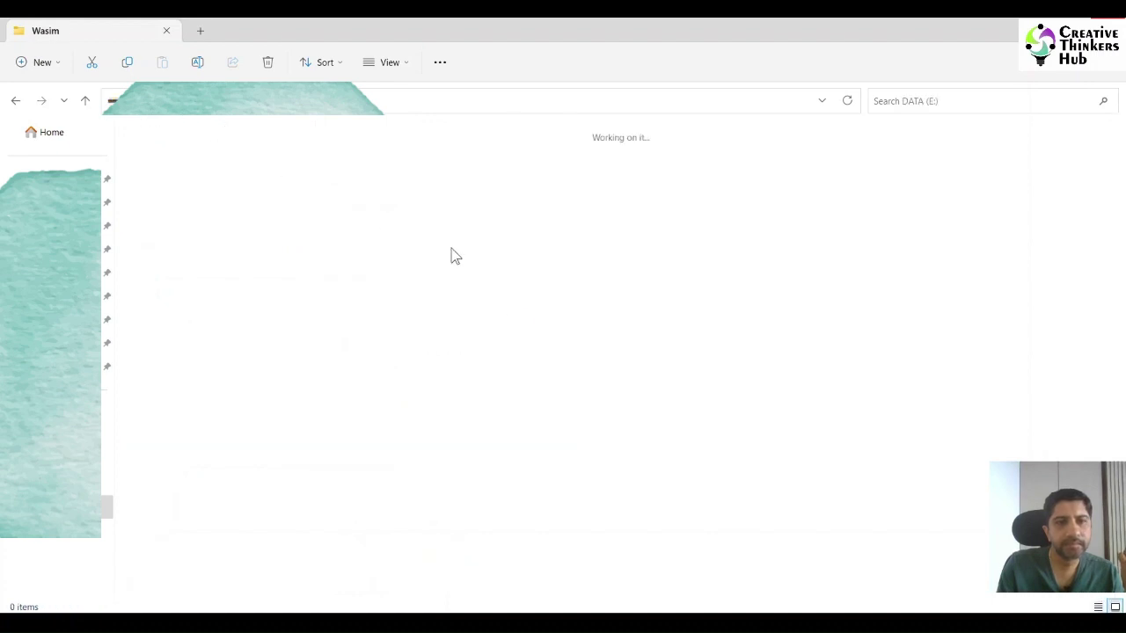
scroll(667, 353, down, 5)
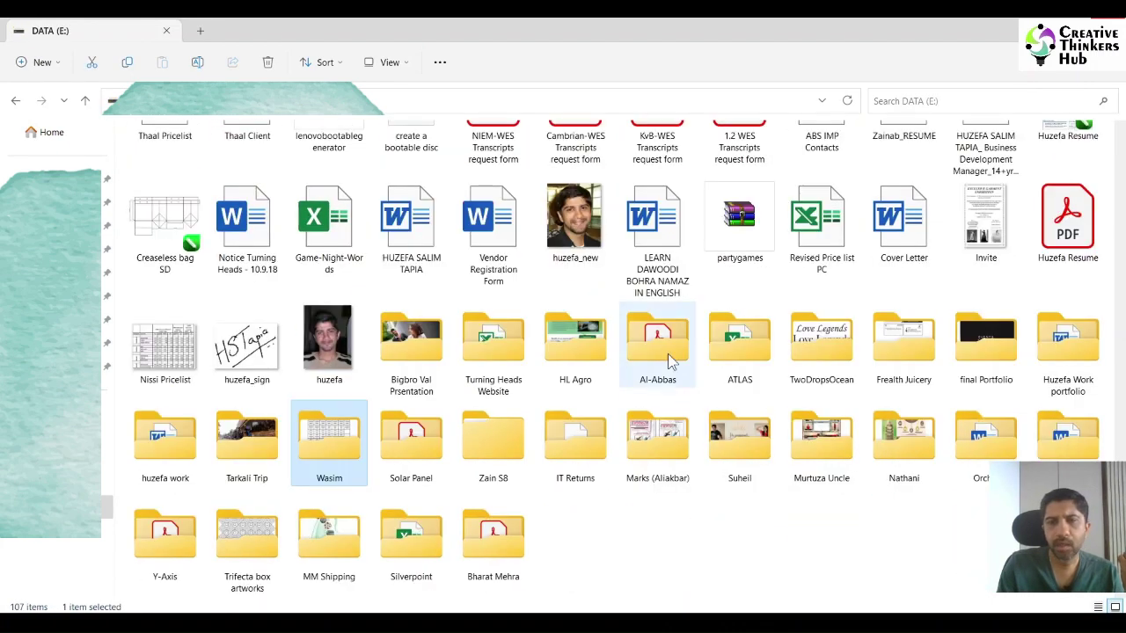
drag(576, 221, 615, 622)
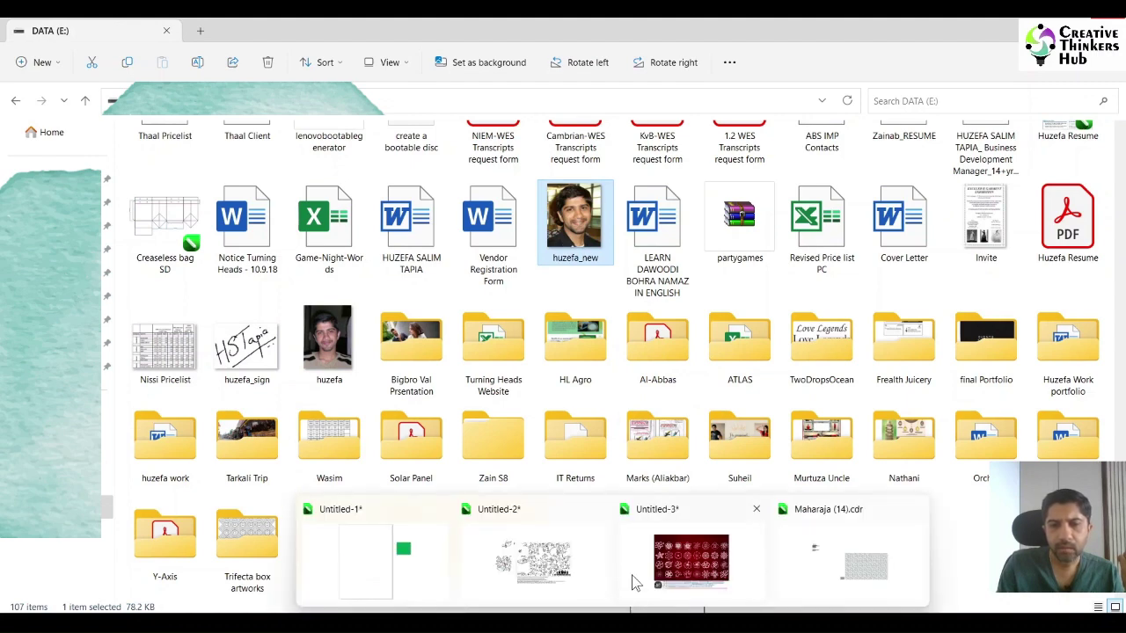
drag(417, 555, 356, 334)
click(624, 314)
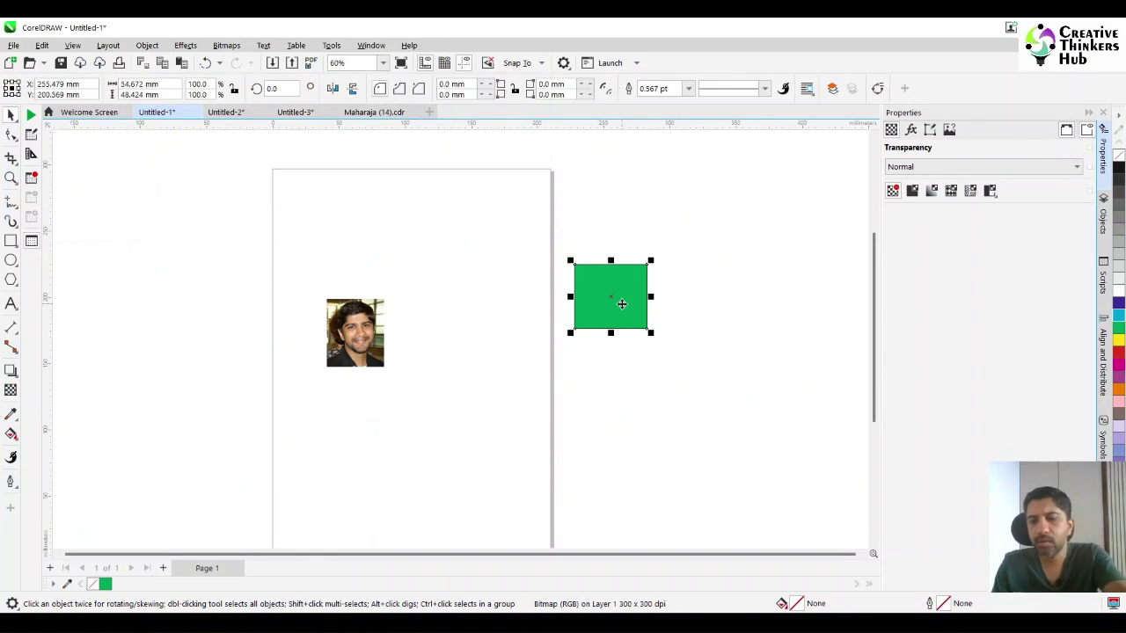
key(Delete)
Start creating a bitmap pattern fill from the portrait photo and accept the photo's full frame as the pattern area.
click(353, 331)
key(z)
click(349, 326)
click(350, 326)
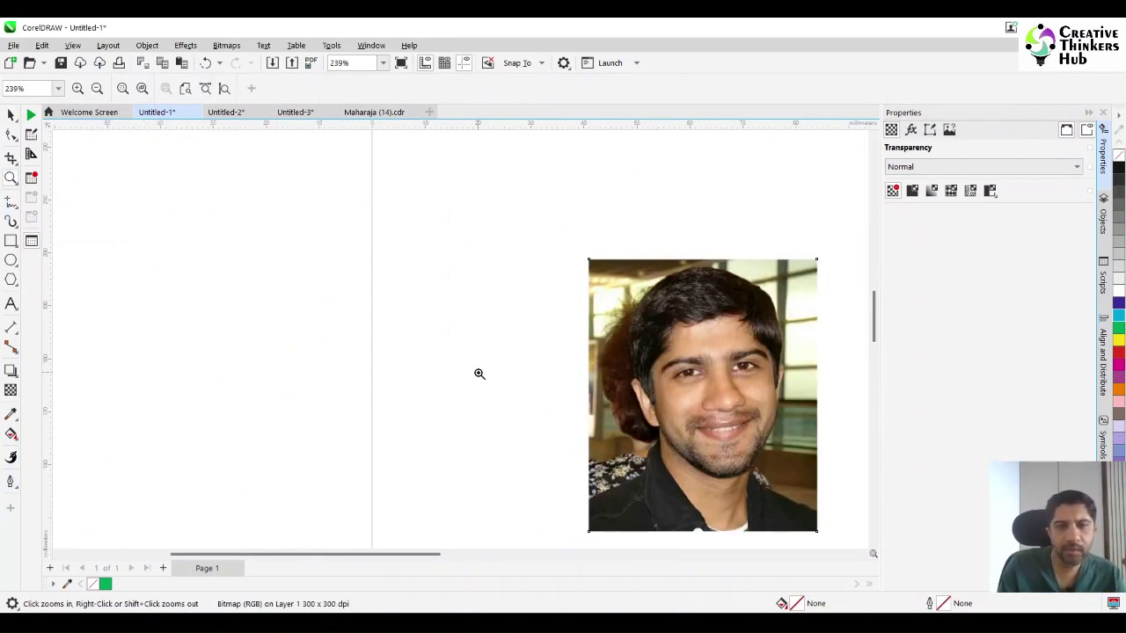
click(11, 116)
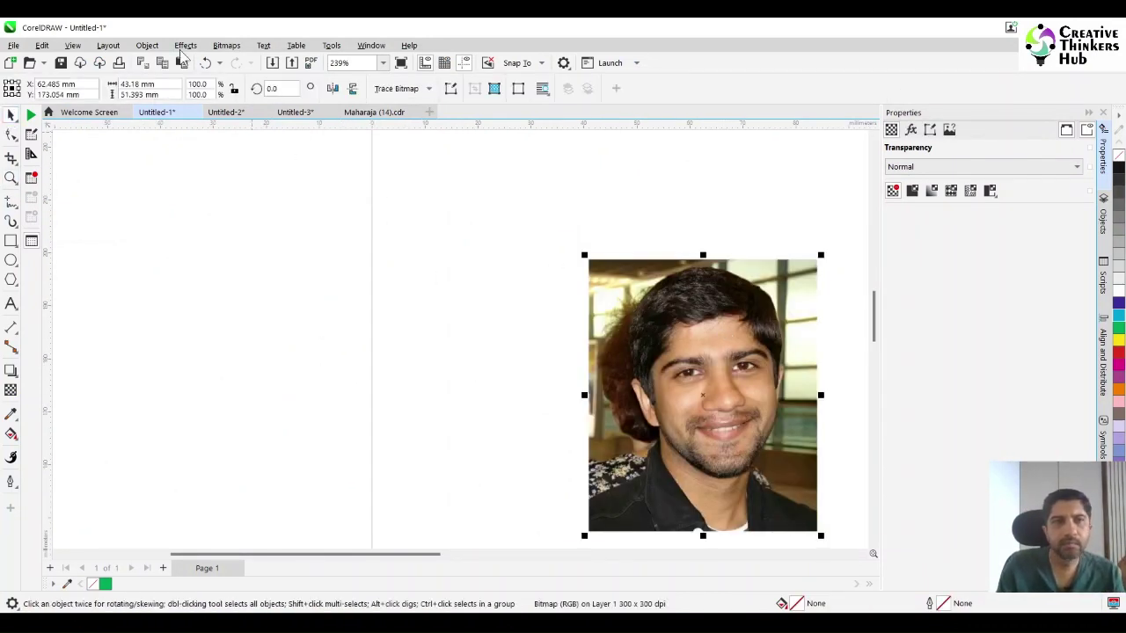
click(147, 45)
mouse_move(161, 64)
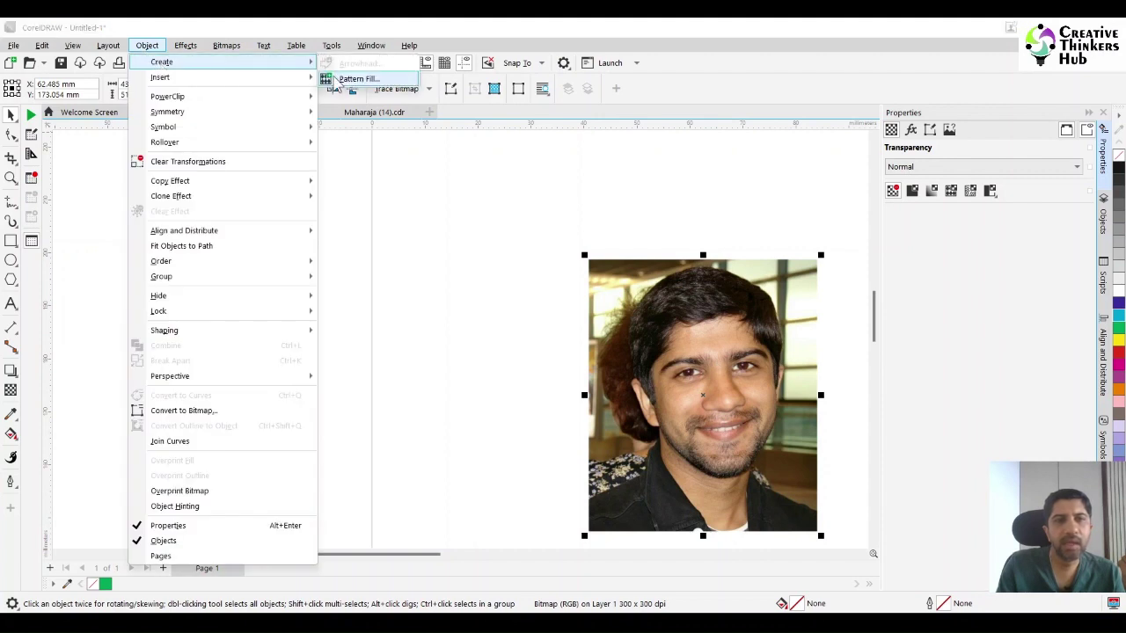
click(344, 88)
click(550, 377)
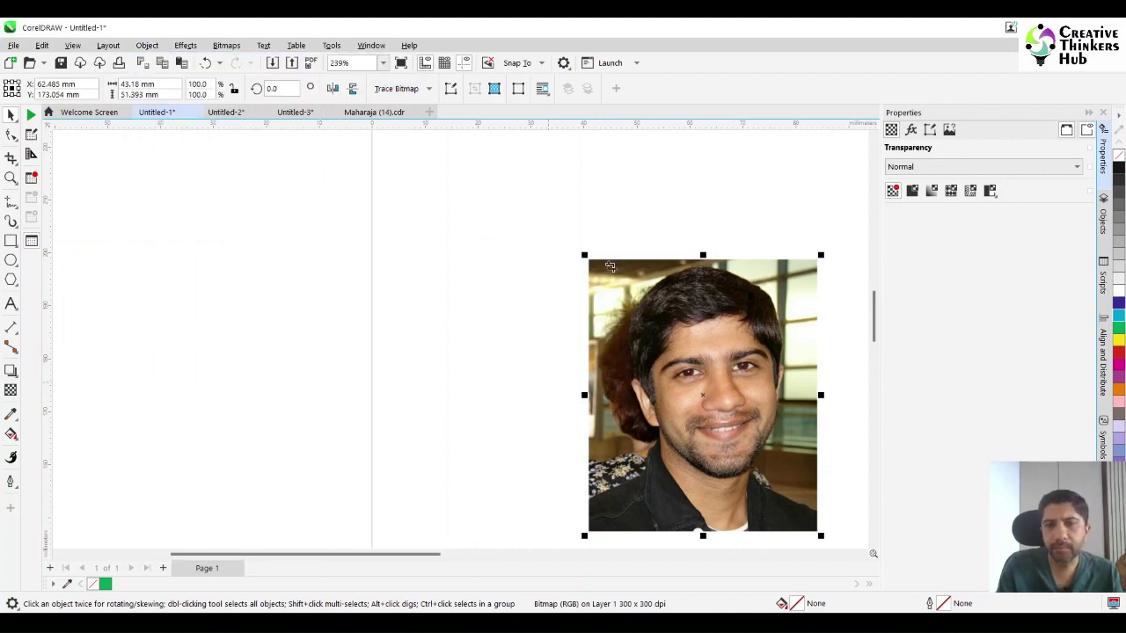
drag(589, 261, 816, 532)
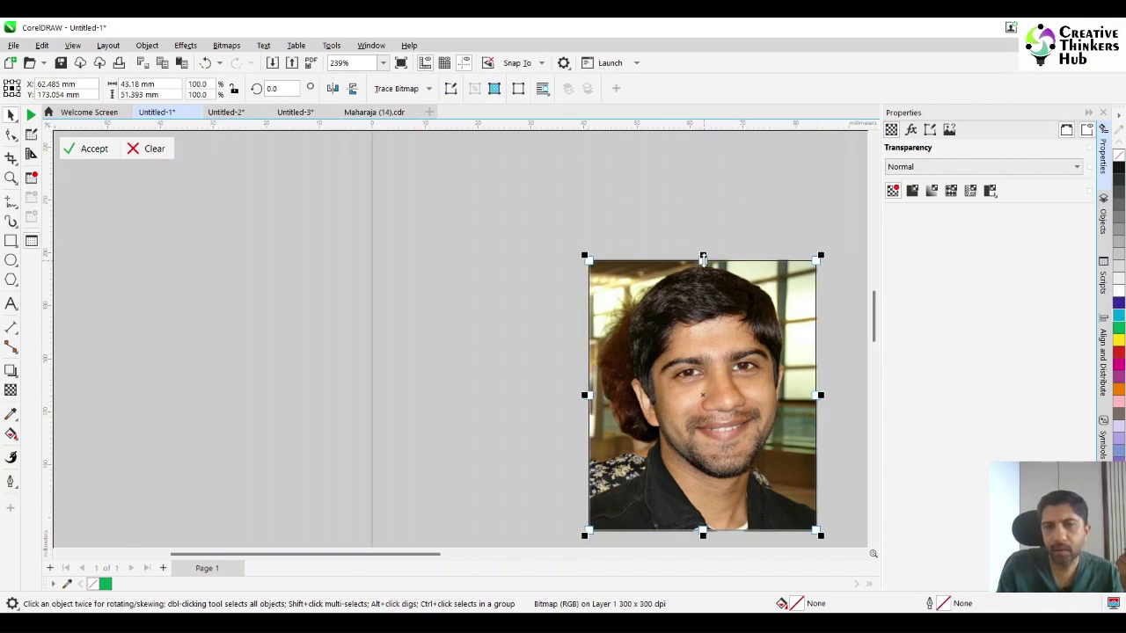
click(83, 149)
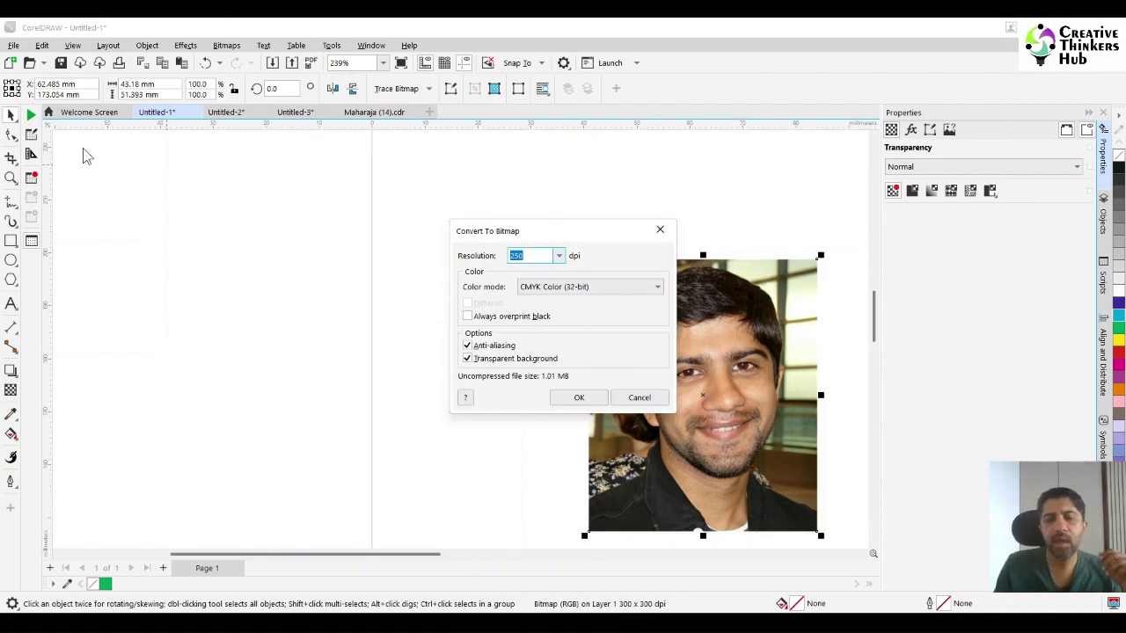
Set the bitmap conversion to 200 dpi resolution with RGB Color (24-bit) mode and accept it.
click(558, 255)
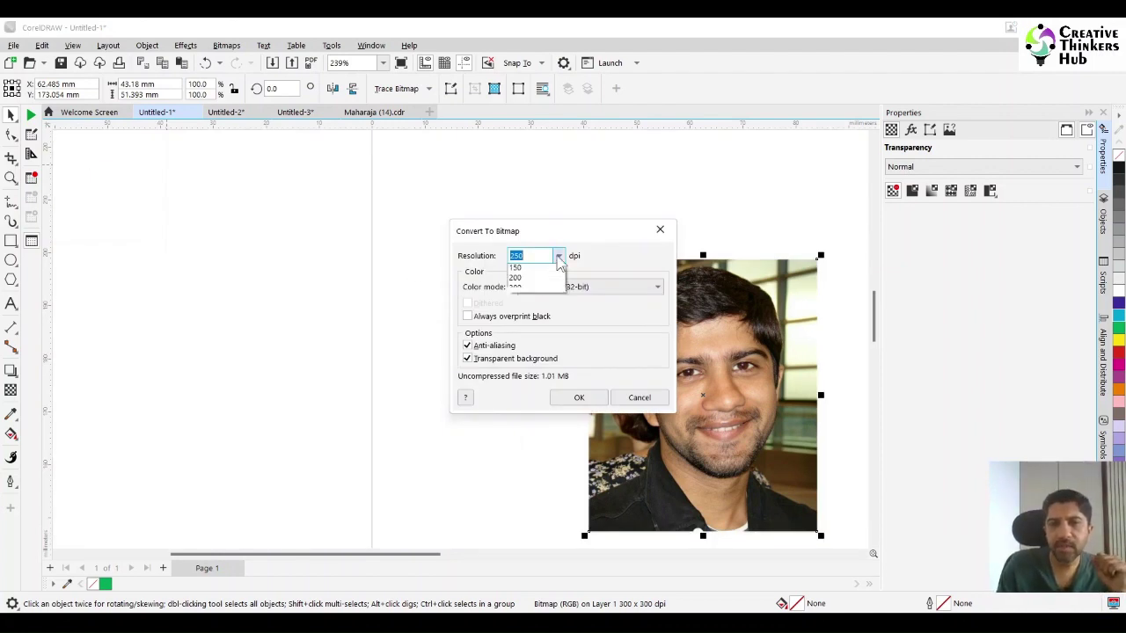
click(530, 315)
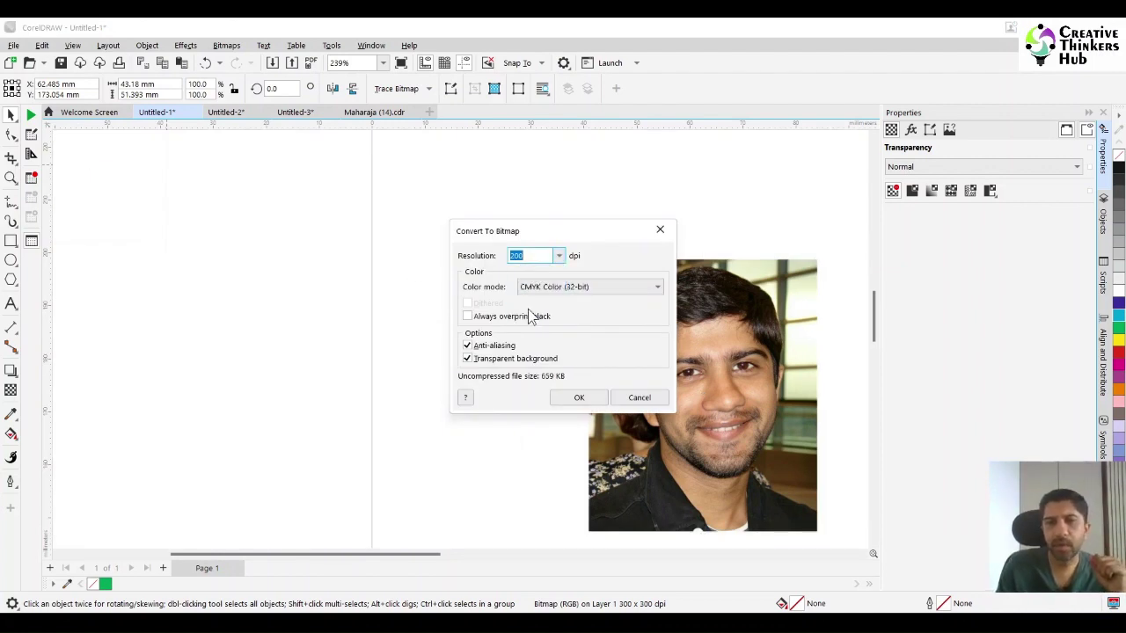
click(606, 286)
click(580, 342)
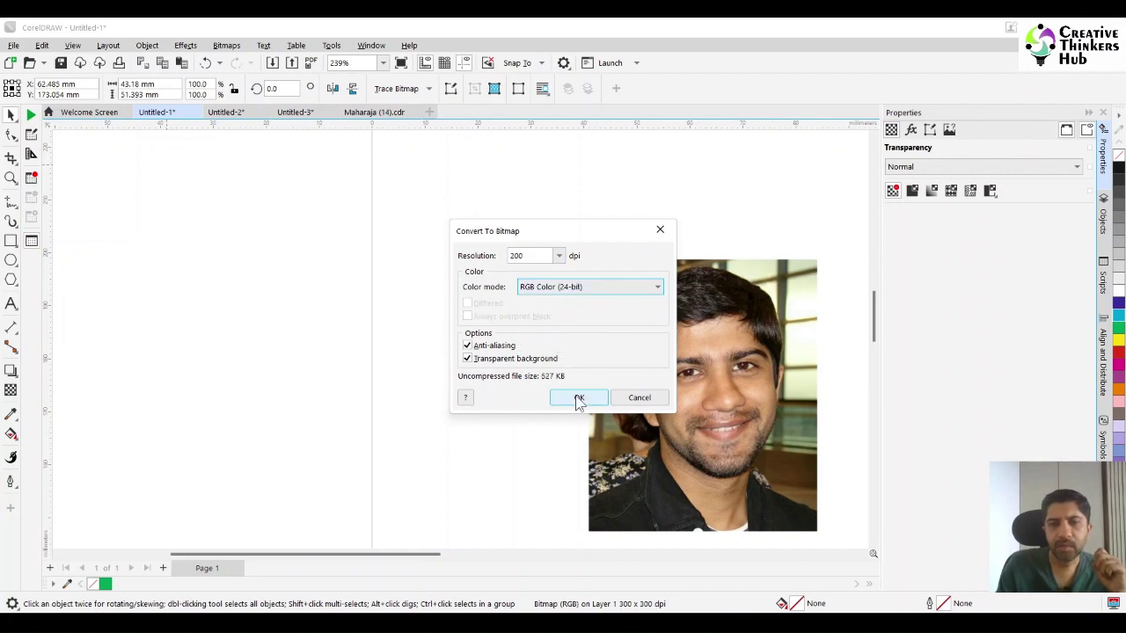
click(579, 398)
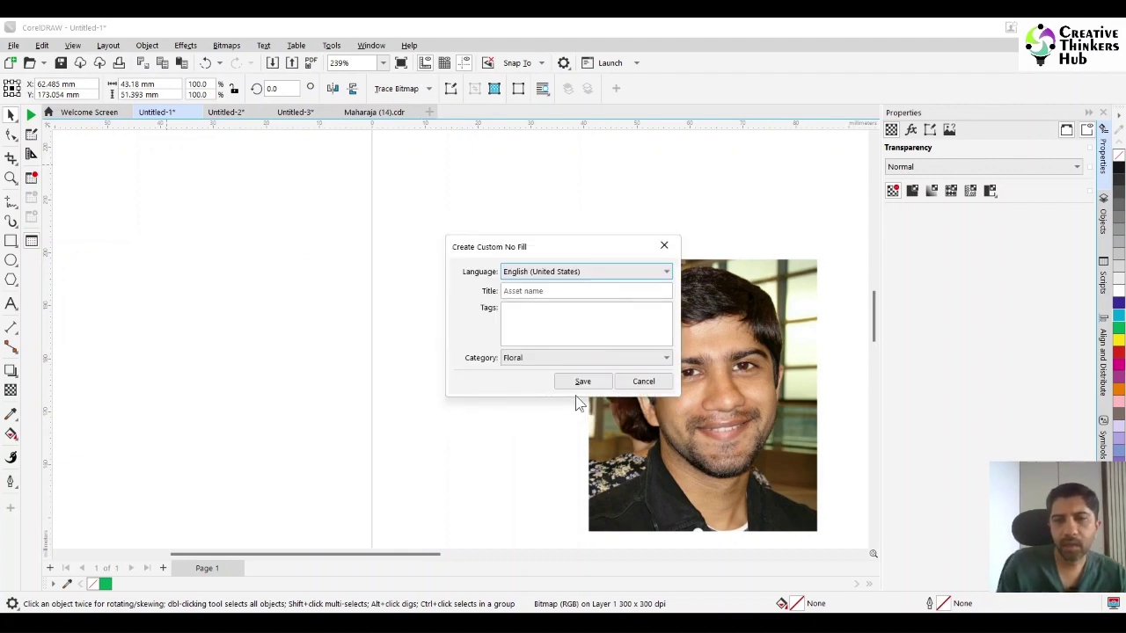
Title the custom fill with the person's first name, assign it to the Abstract category and save it.
click(545, 292)
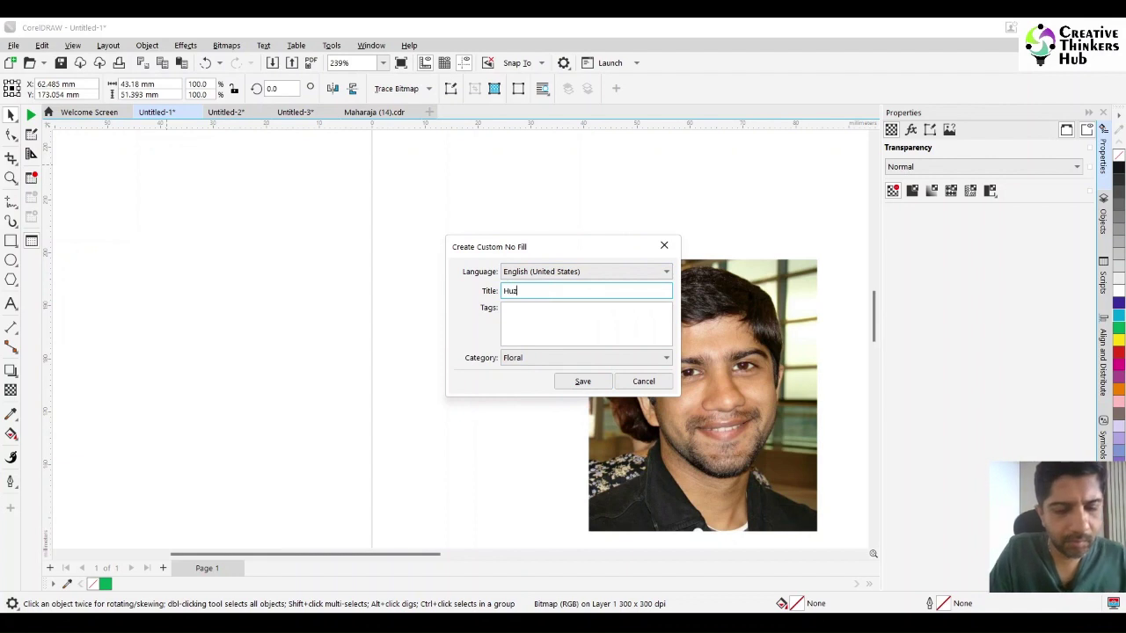
text(Huzefa)
key(Tab)
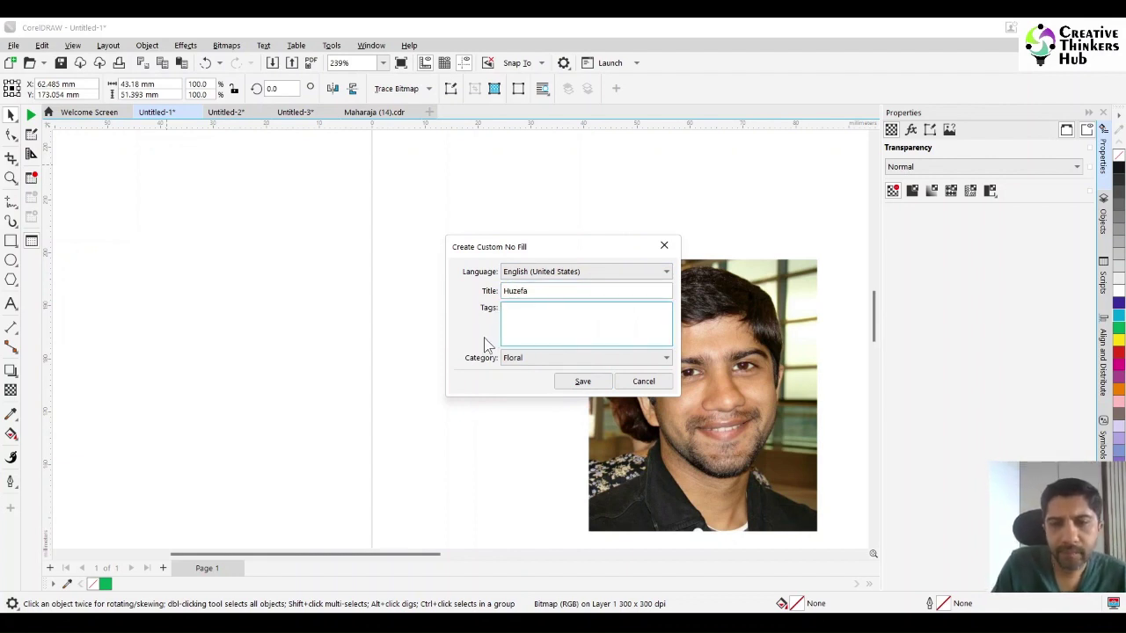
click(532, 359)
click(535, 406)
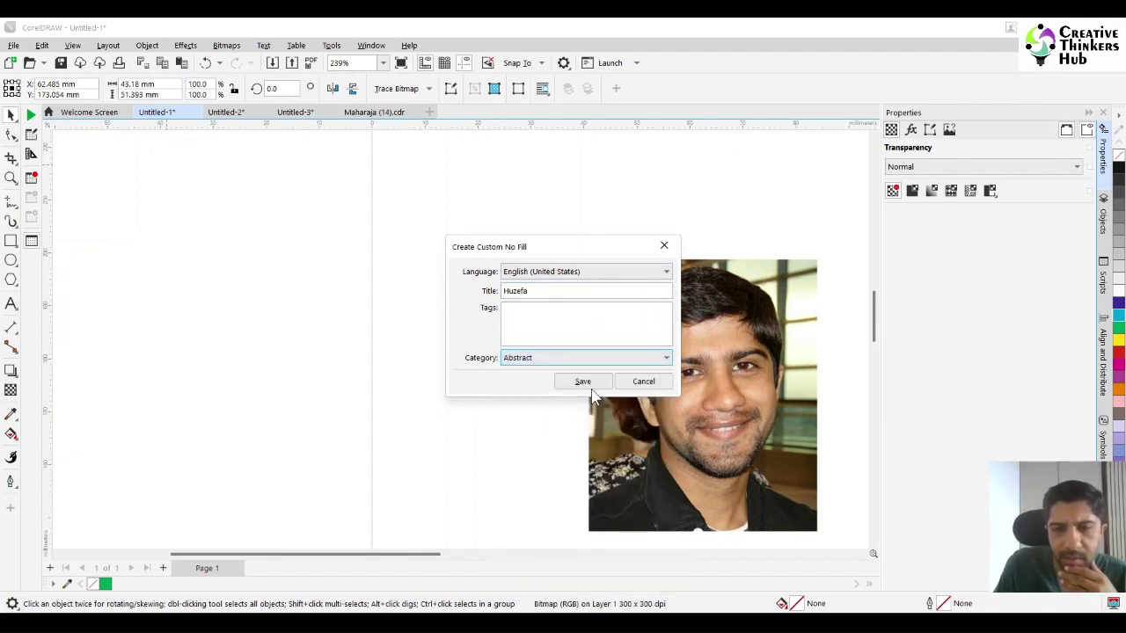
click(587, 387)
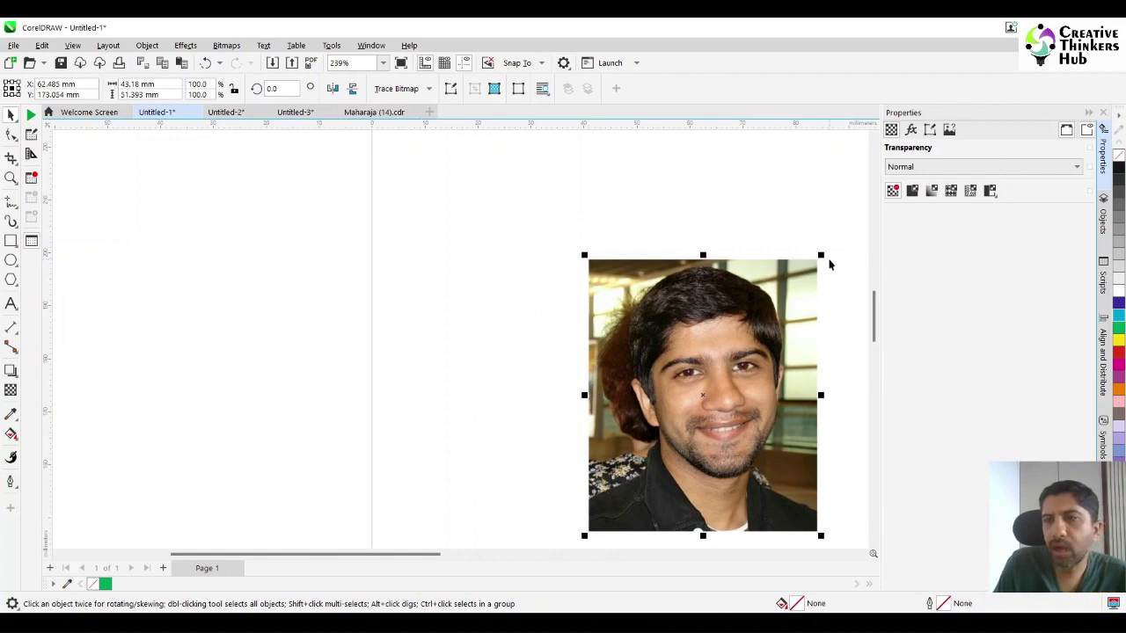
Delete the portrait photo from the document.
key(Delete)
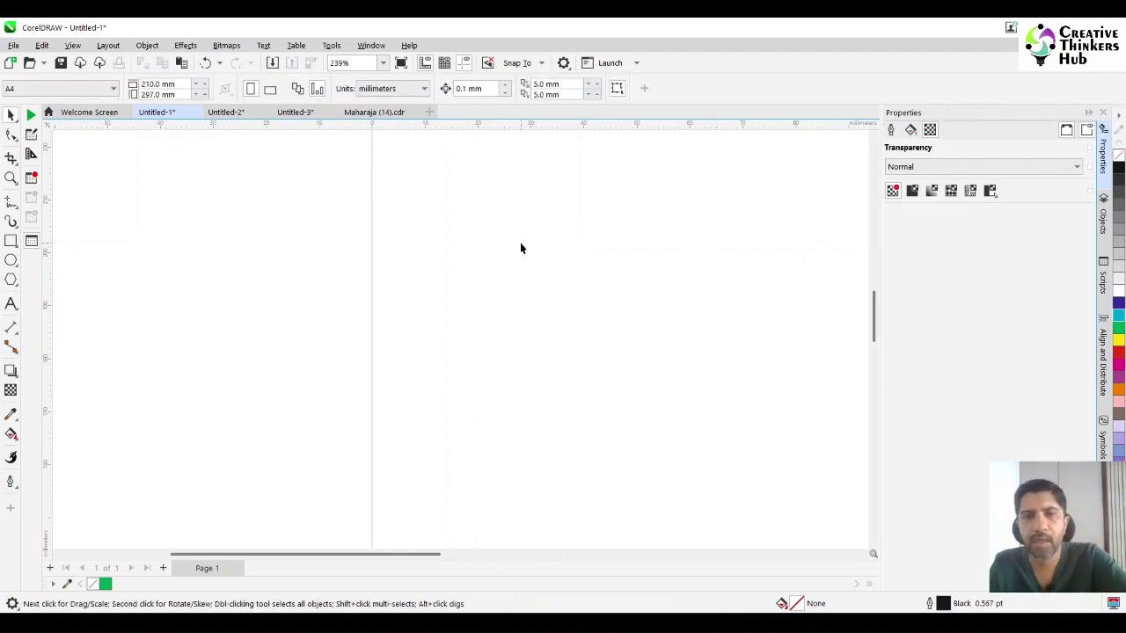
click(382, 62)
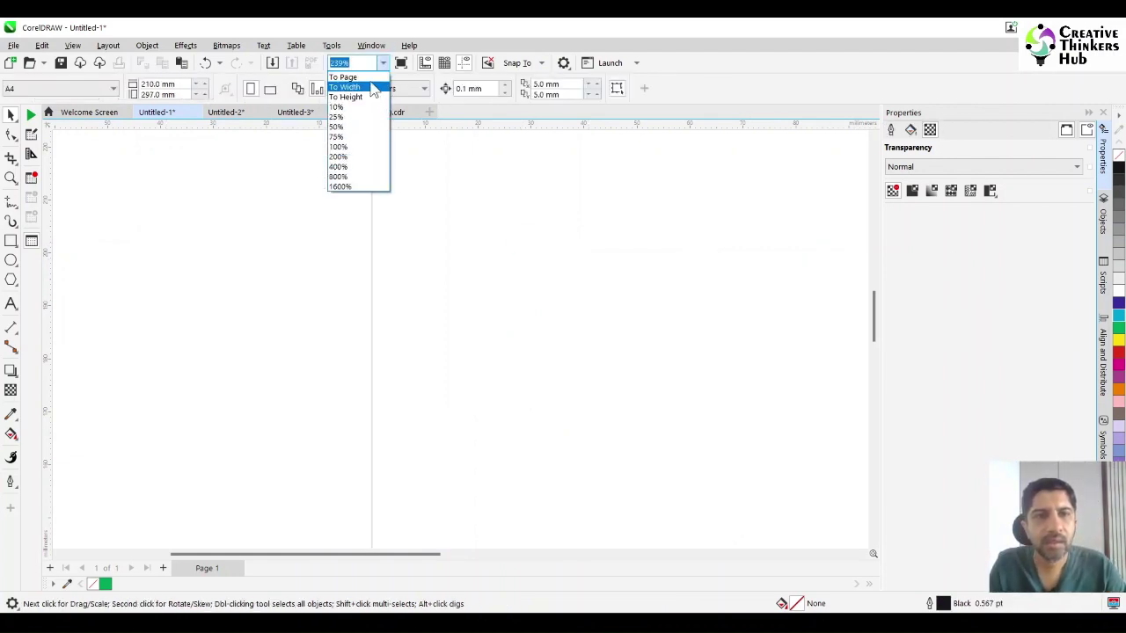
click(374, 85)
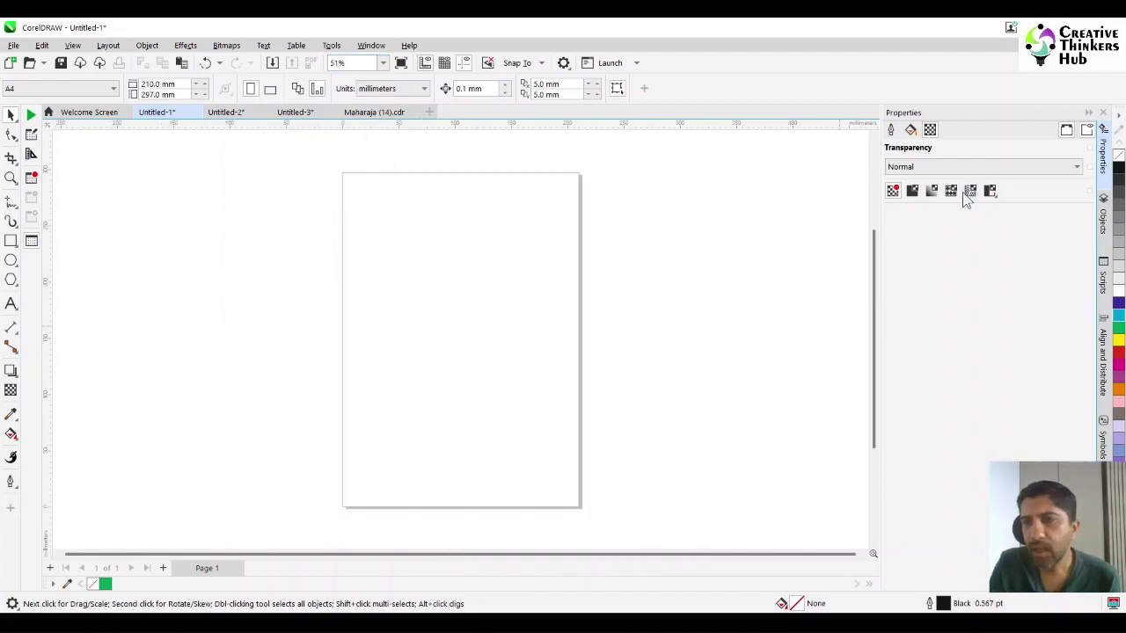
Create a page-sized rectangle and fill it with the portrait bitmap pattern.
double_click(11, 241)
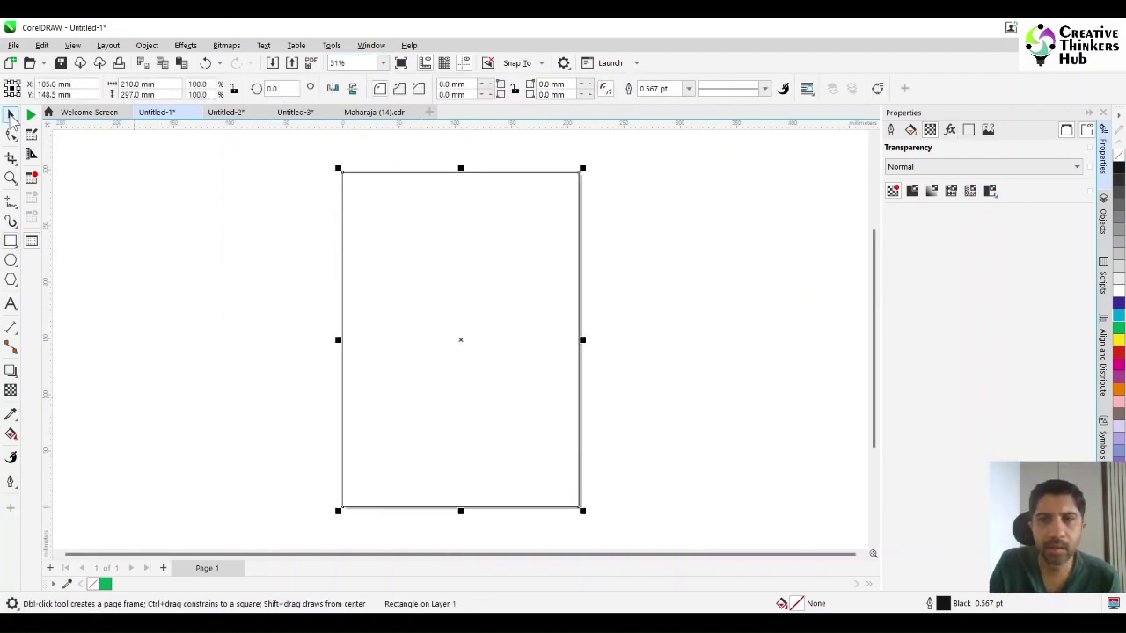
click(11, 115)
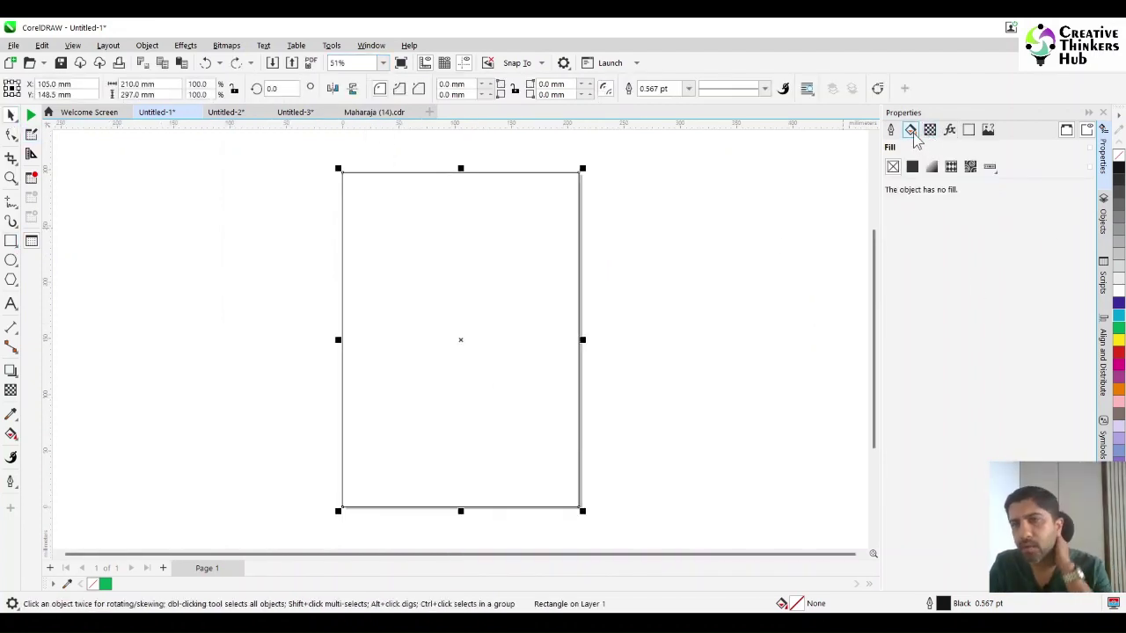
click(969, 167)
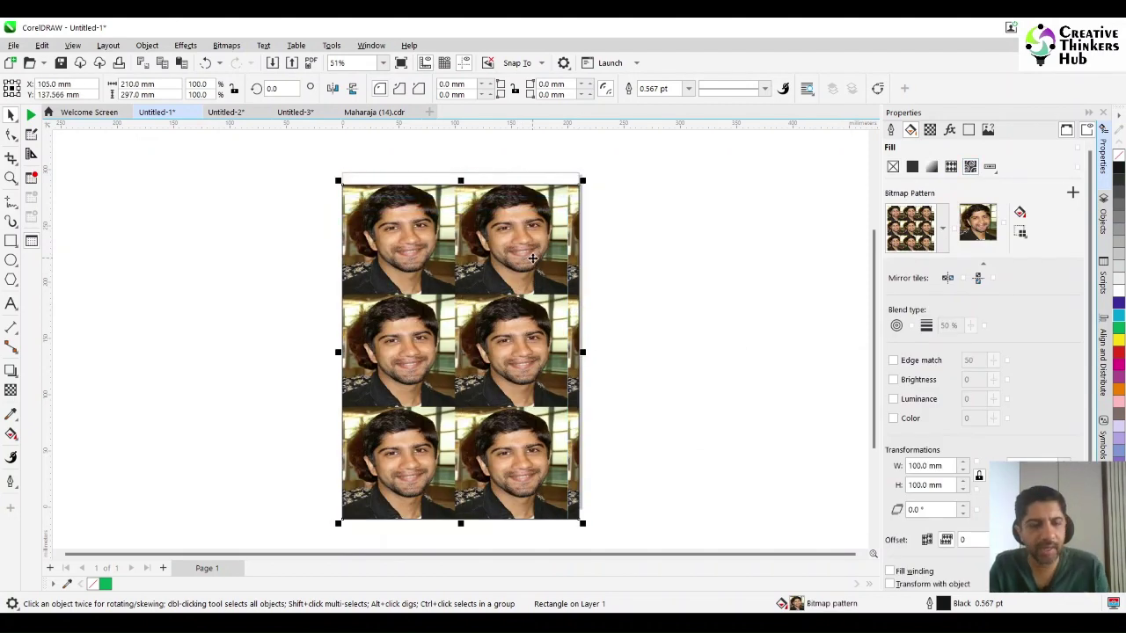
Shrink the portrait pattern tiles in the page-sized rectangle with the Interactive Fill tool, and set the tile size to 50 × 50 mm.
click(440, 427)
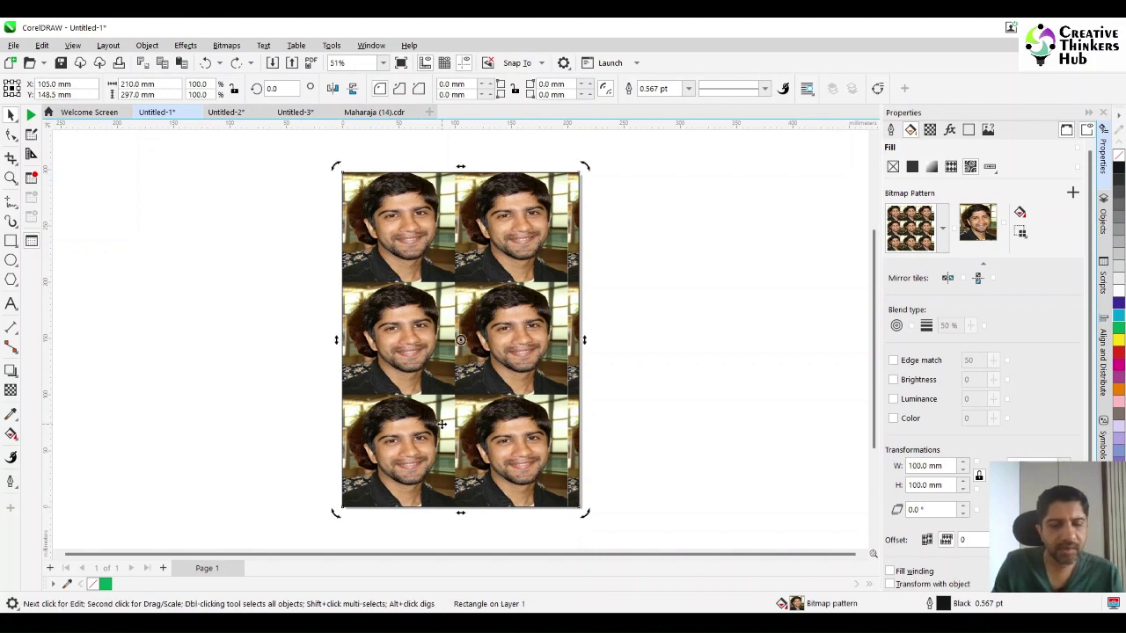
key(g)
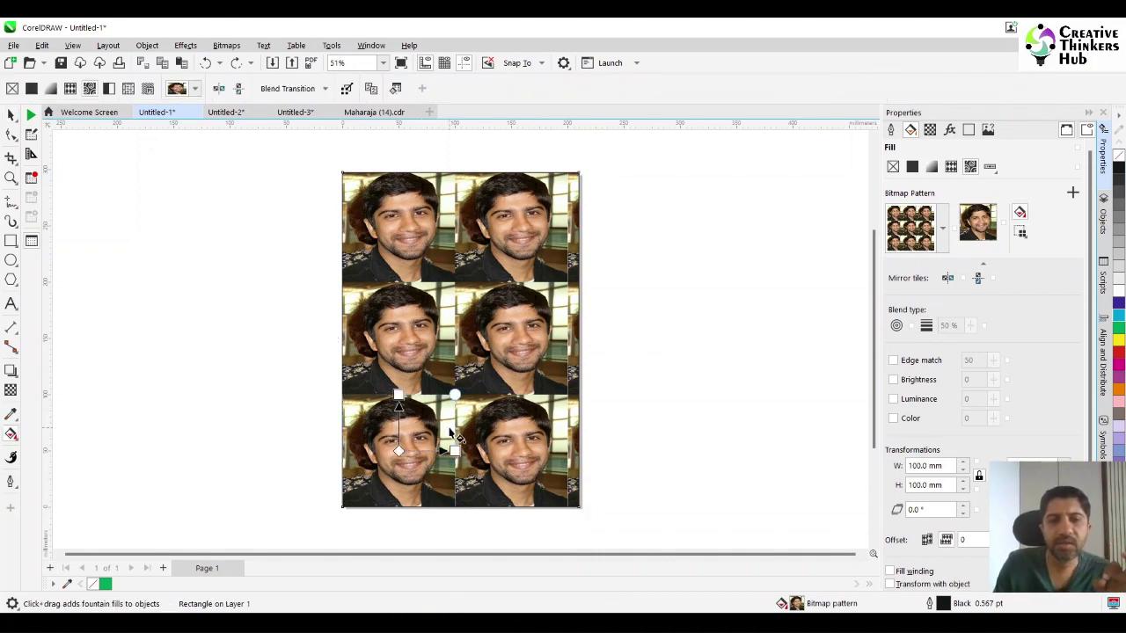
drag(454, 395, 430, 418)
drag(950, 466, 863, 475)
text(50)
key(Return)
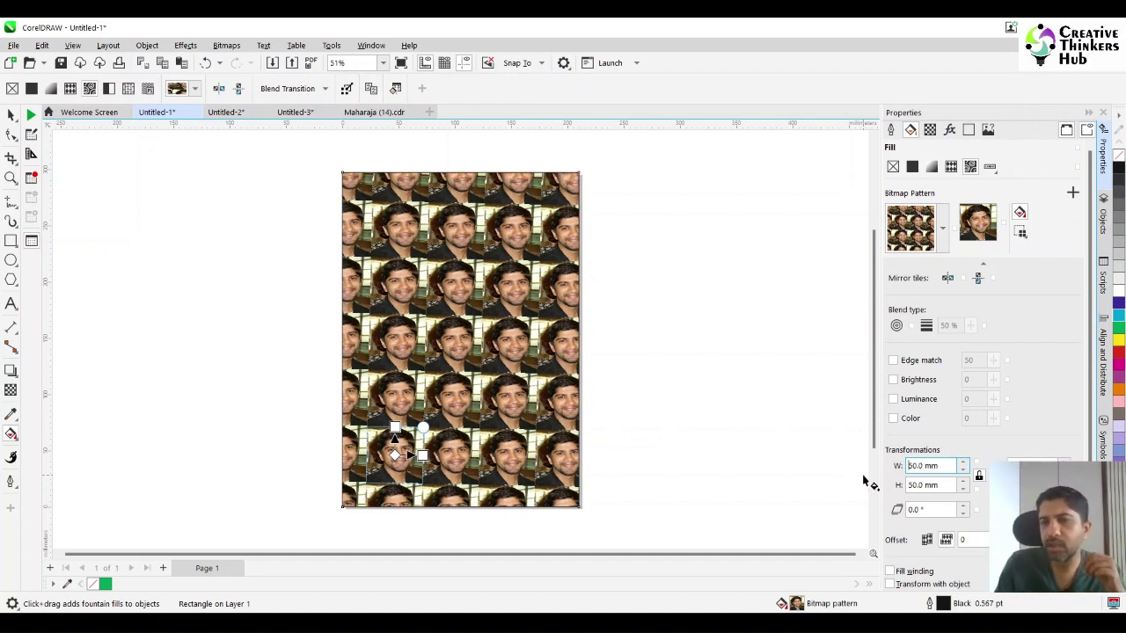
Enable Edge match at 73, Brightness, Luminance and Color for the bitmap pattern, and apply the radial blend type.
click(892, 361)
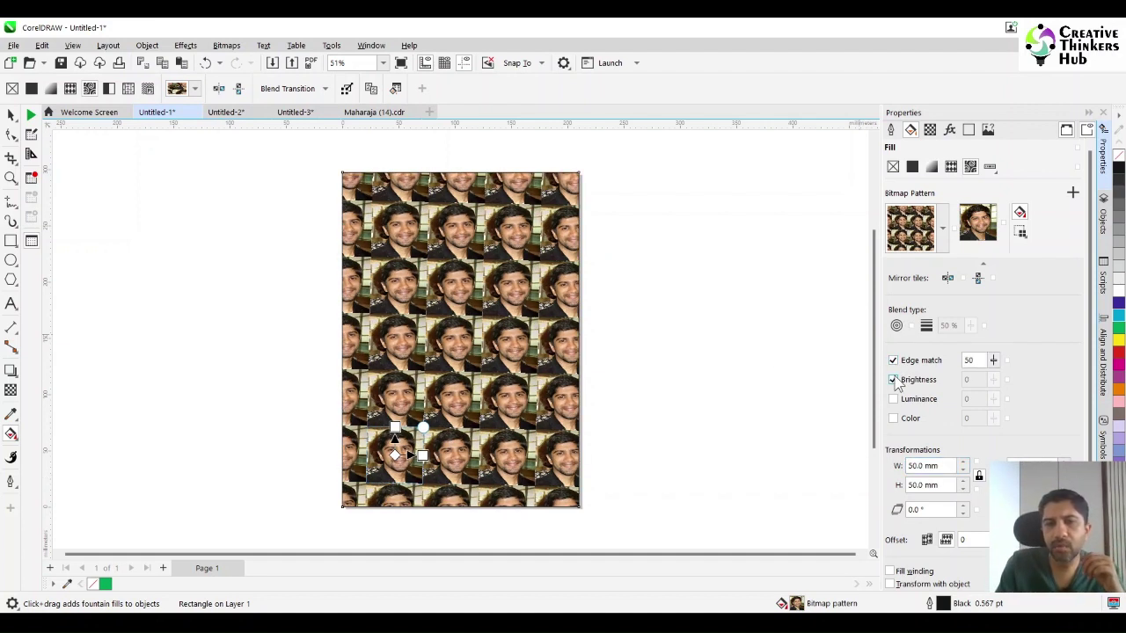
click(893, 380)
click(893, 399)
click(894, 419)
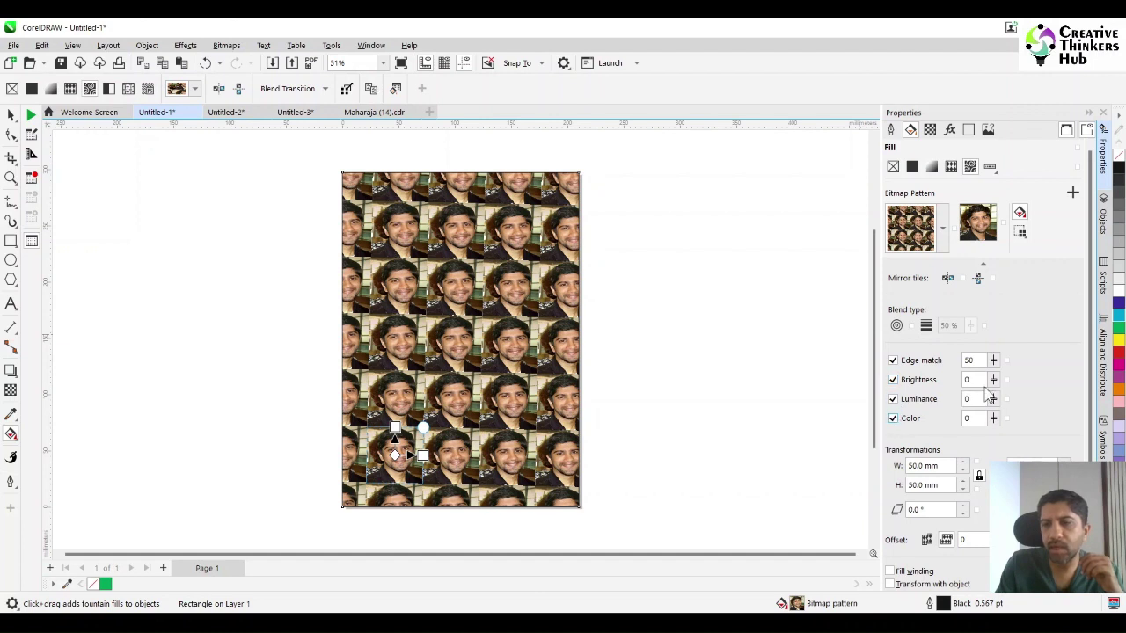
click(993, 360)
drag(995, 377, 1012, 379)
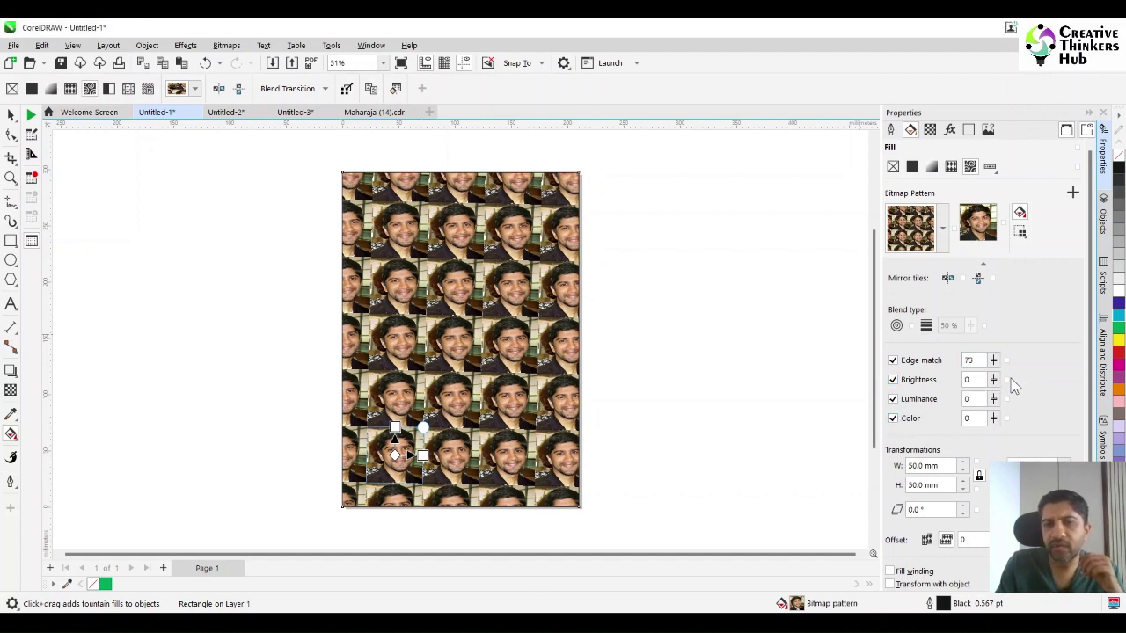
click(896, 325)
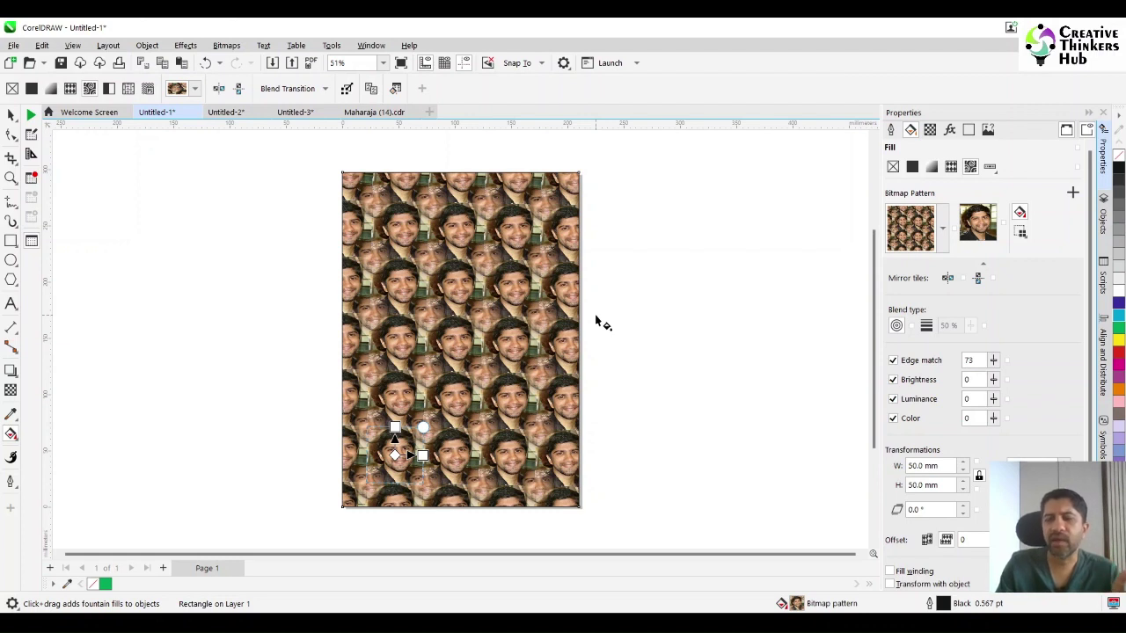
Look over the two-color, texture and PostScript fill options, and delete the rectangle filled with the portrait pattern.
click(992, 169)
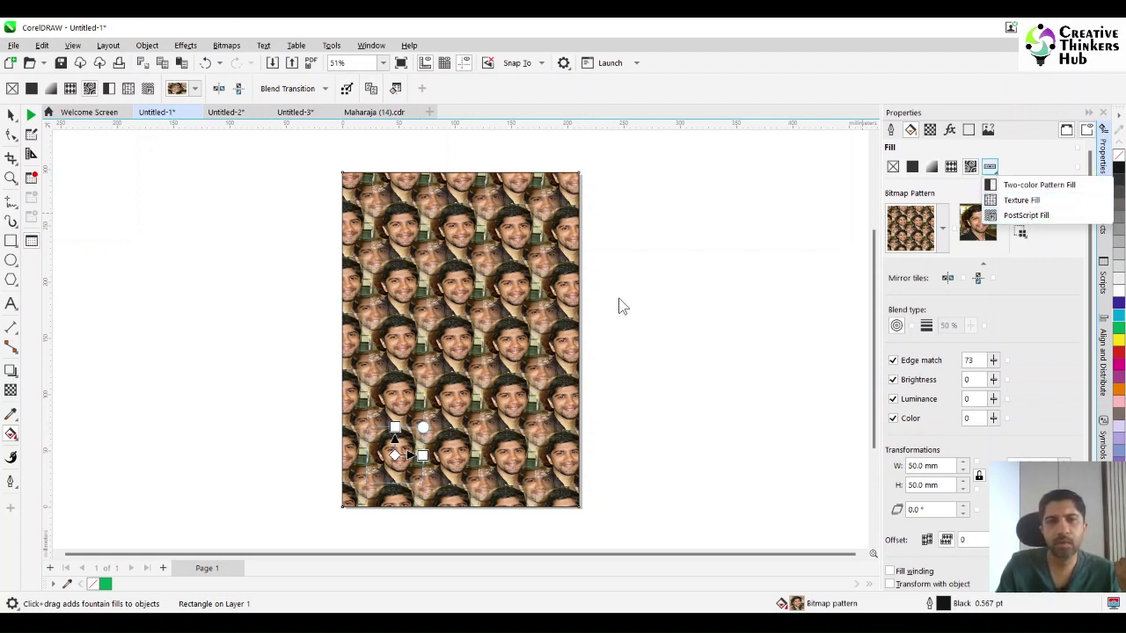
click(10, 115)
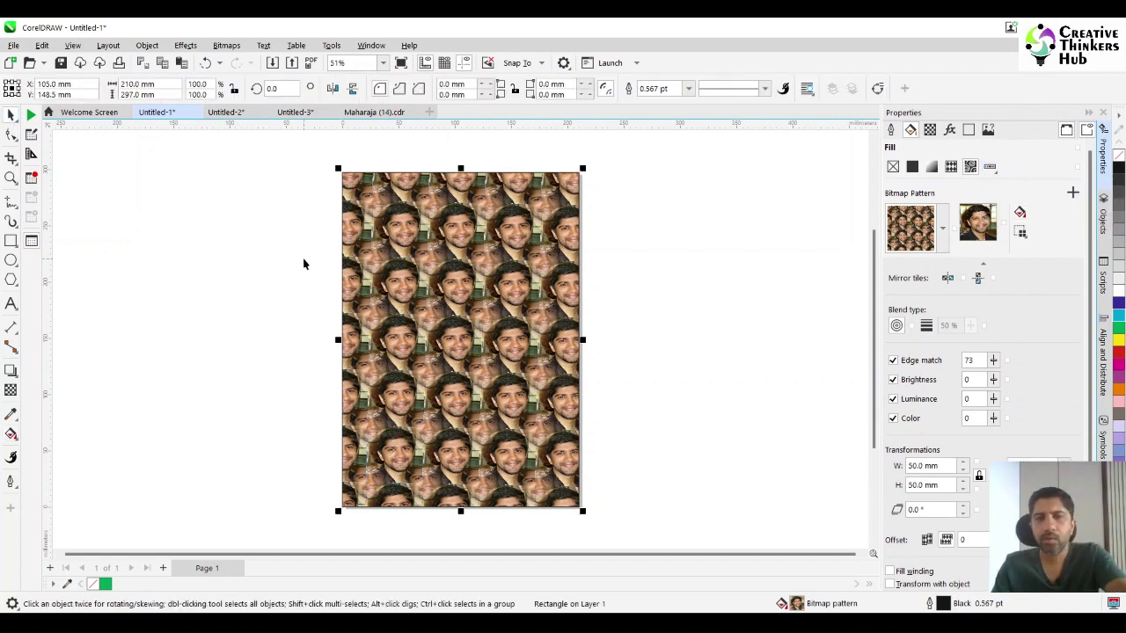
key(Delete)
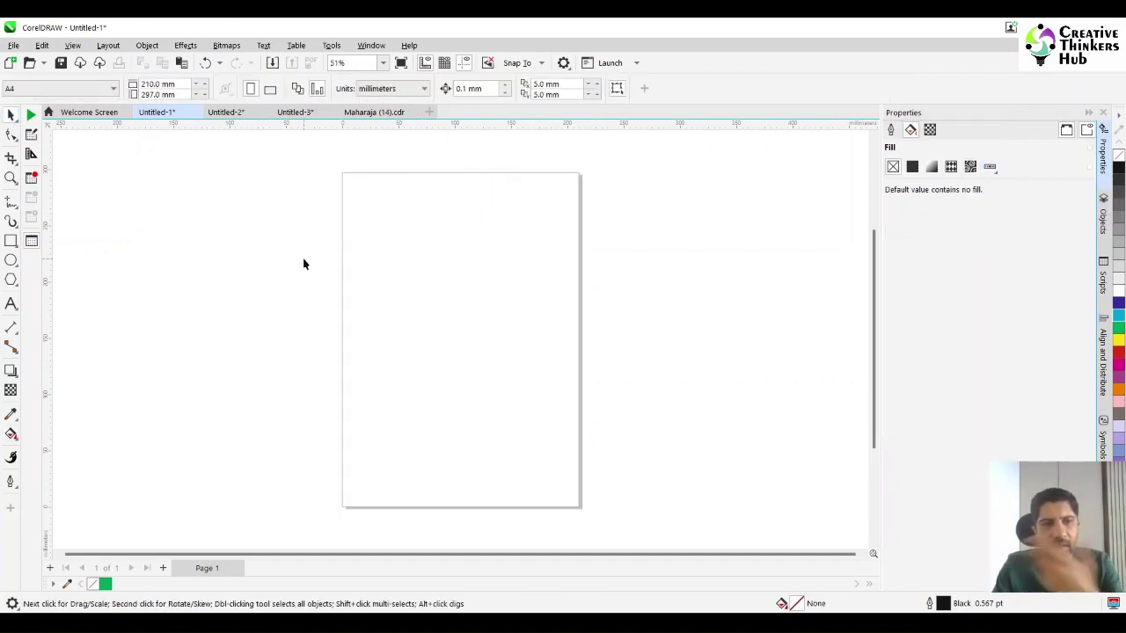
click(11, 242)
drag(370, 226, 429, 286)
key(ctrl+z)
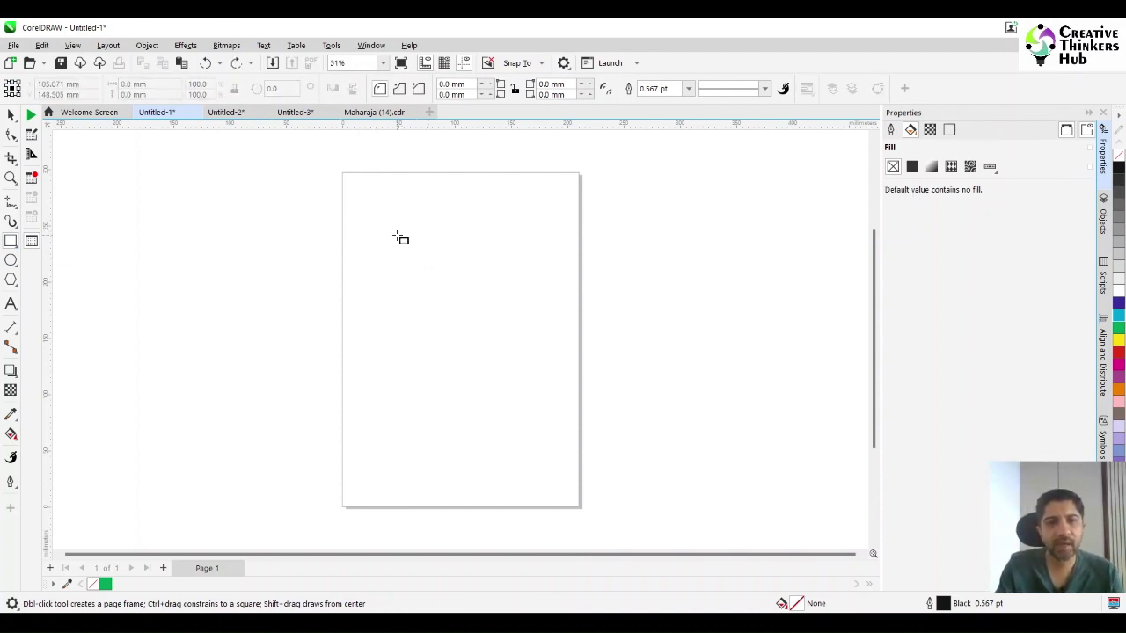
Draw a square about 37.5 mm wide in the upper part of the page and resize it proportionally to 40 mm.
drag(397, 235, 439, 278)
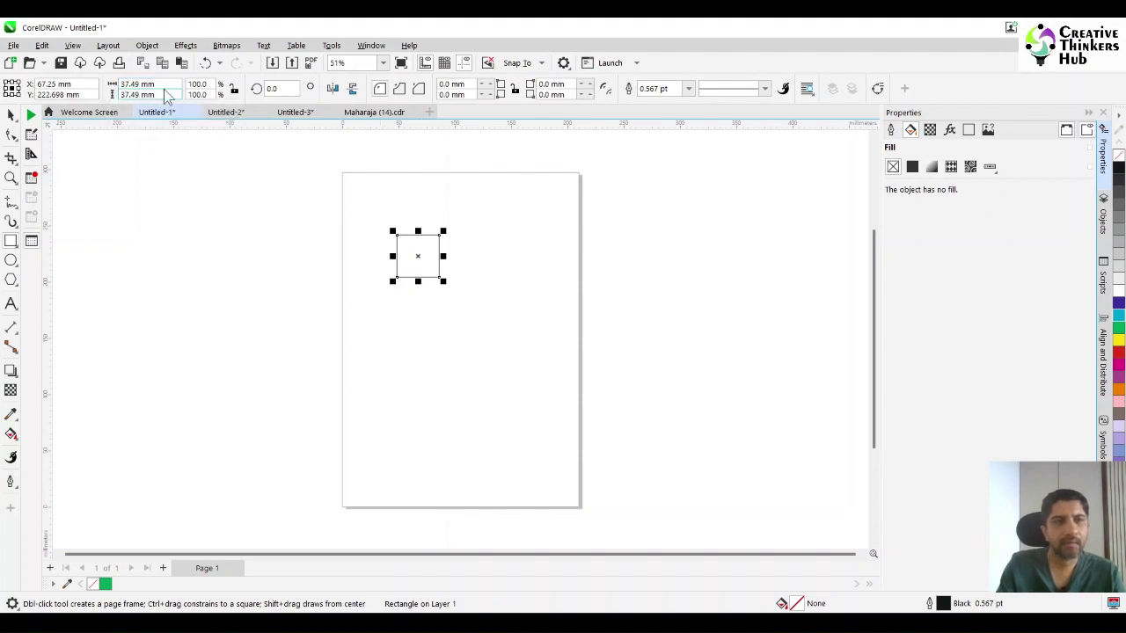
drag(162, 85, 82, 99)
click(235, 92)
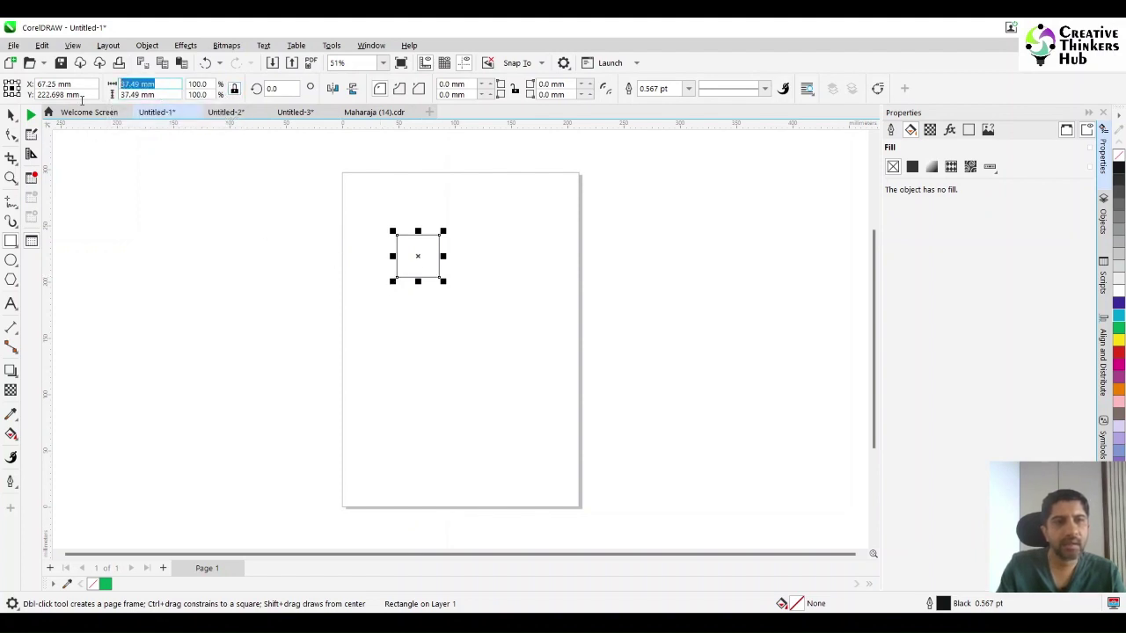
text(40)
key(Return)
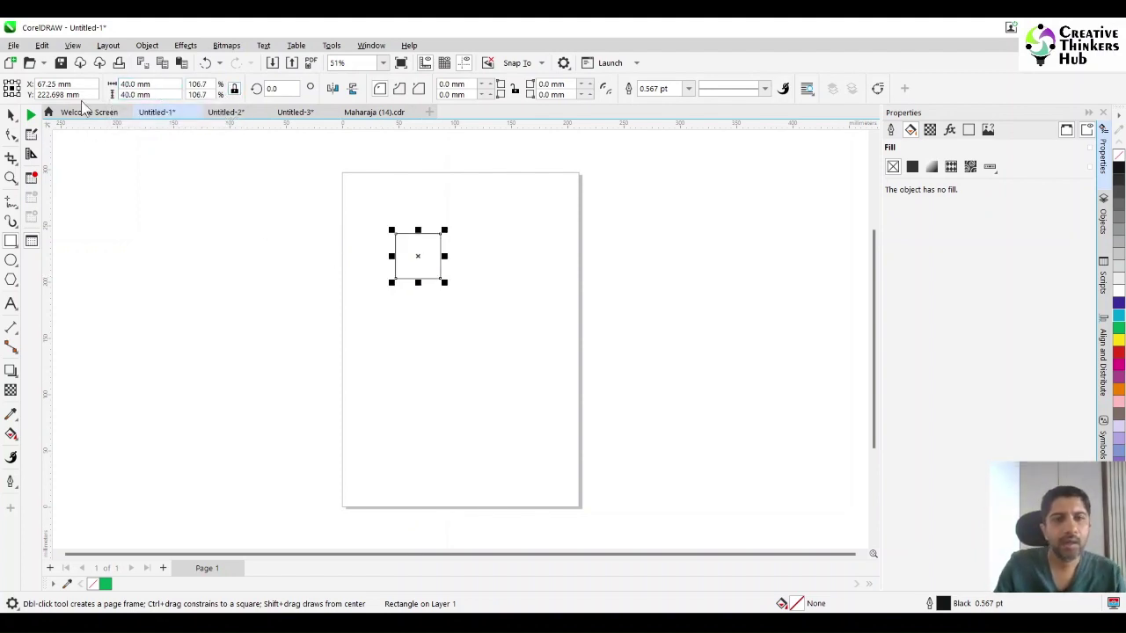
Duplicate the 40 mm square and move the copy to the right side of the original.
key(ctrl+d)
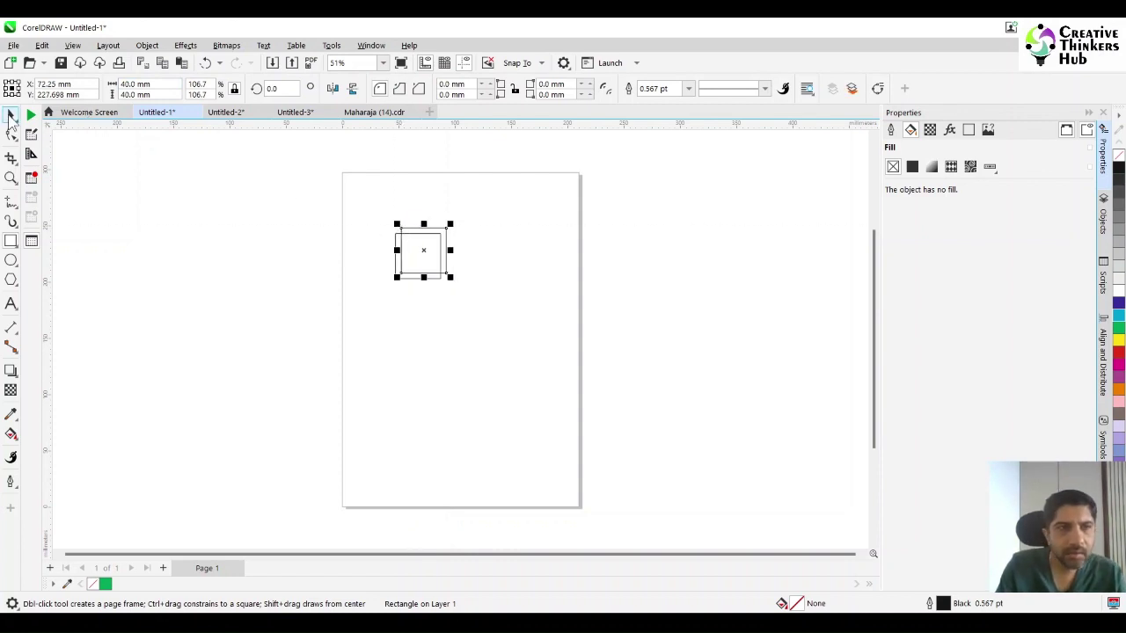
key(space)
drag(401, 229, 441, 238)
click(419, 246)
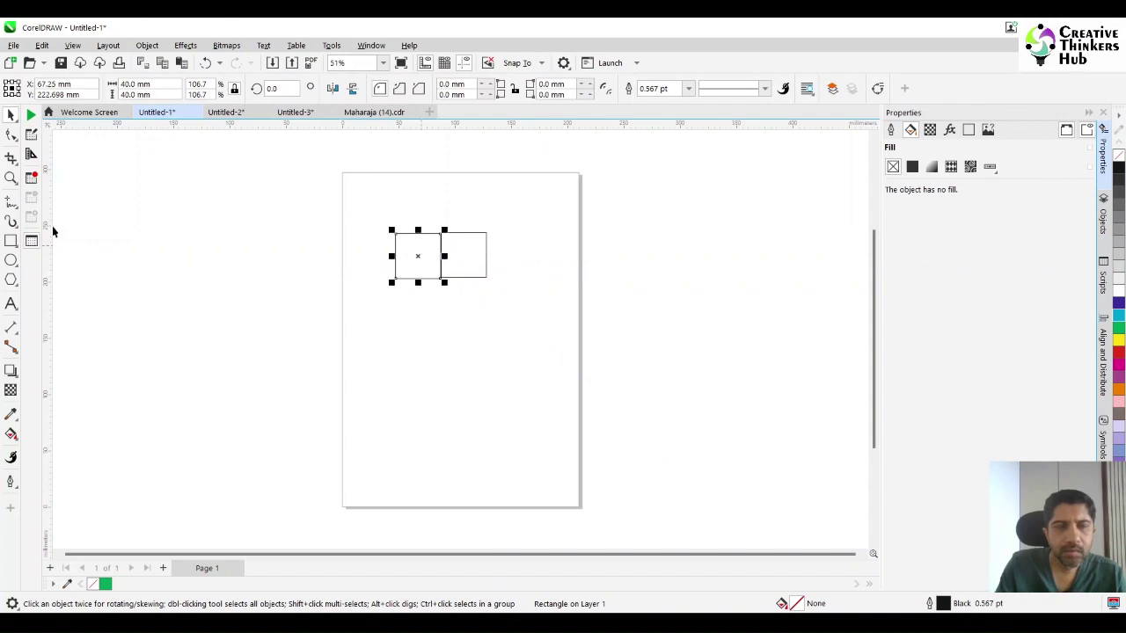
Reposition the duplicate square so its left edge sits flush against the original and their top edges line up.
click(11, 178)
drag(534, 332, 555, 367)
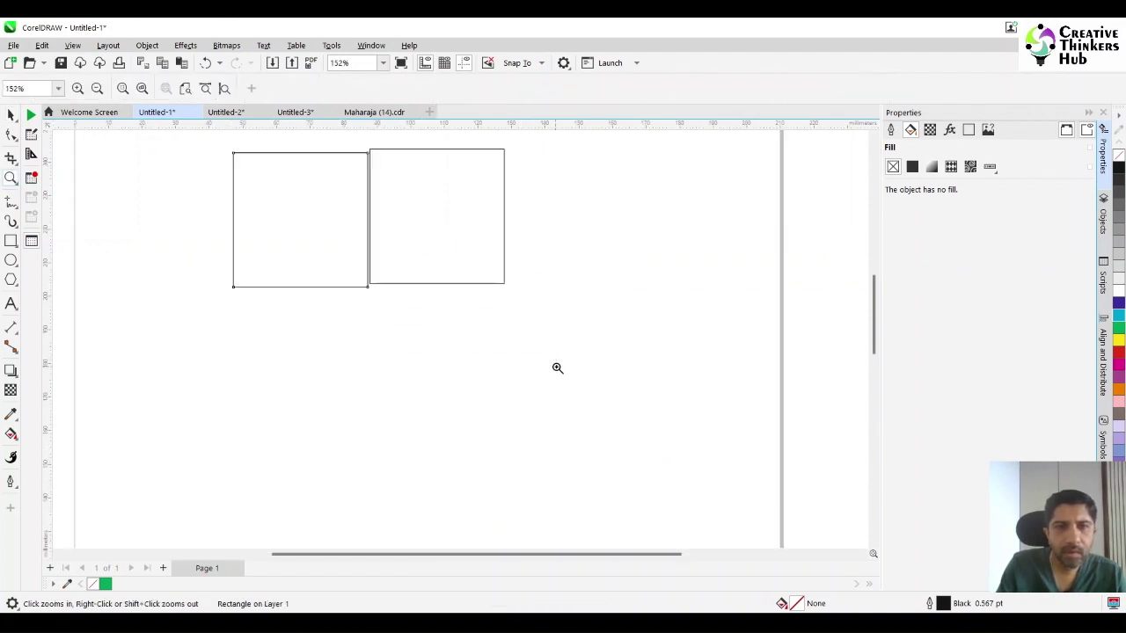
key(space)
click(370, 194)
drag(385, 194, 420, 254)
drag(406, 207, 368, 156)
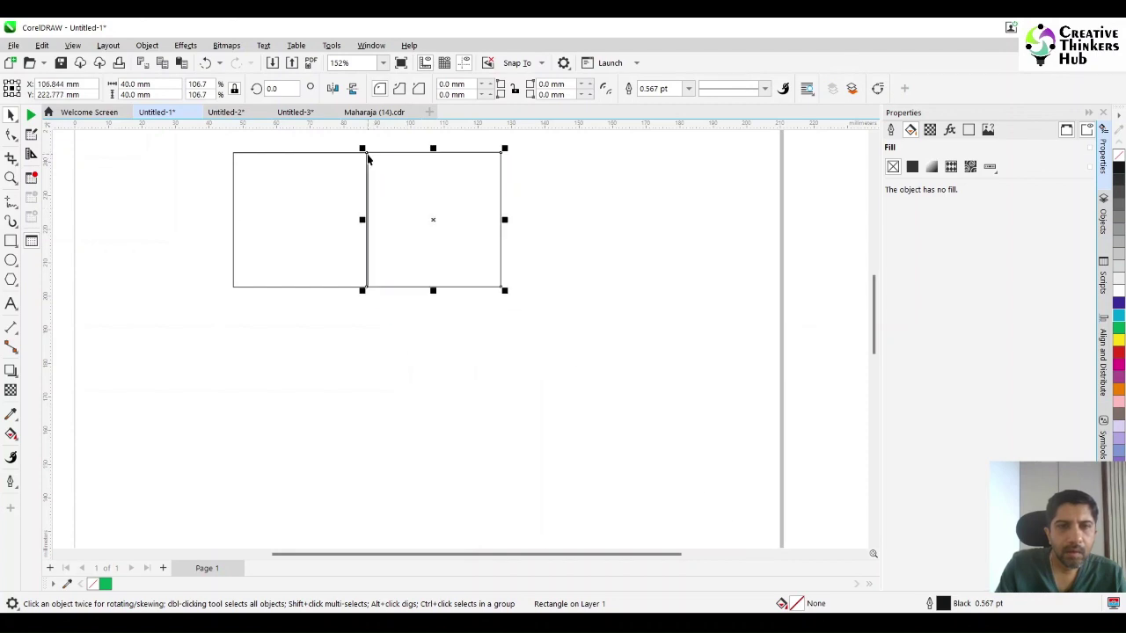
click(669, 262)
Fill the right square with black and the left square with 50% black gray.
click(469, 237)
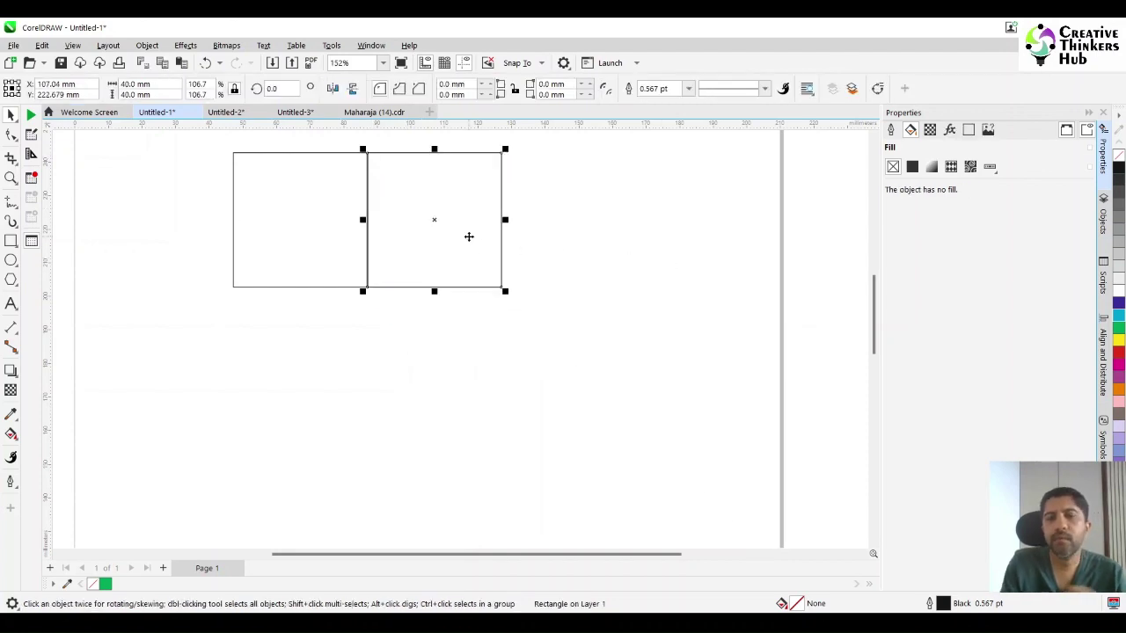
click(1118, 174)
click(264, 252)
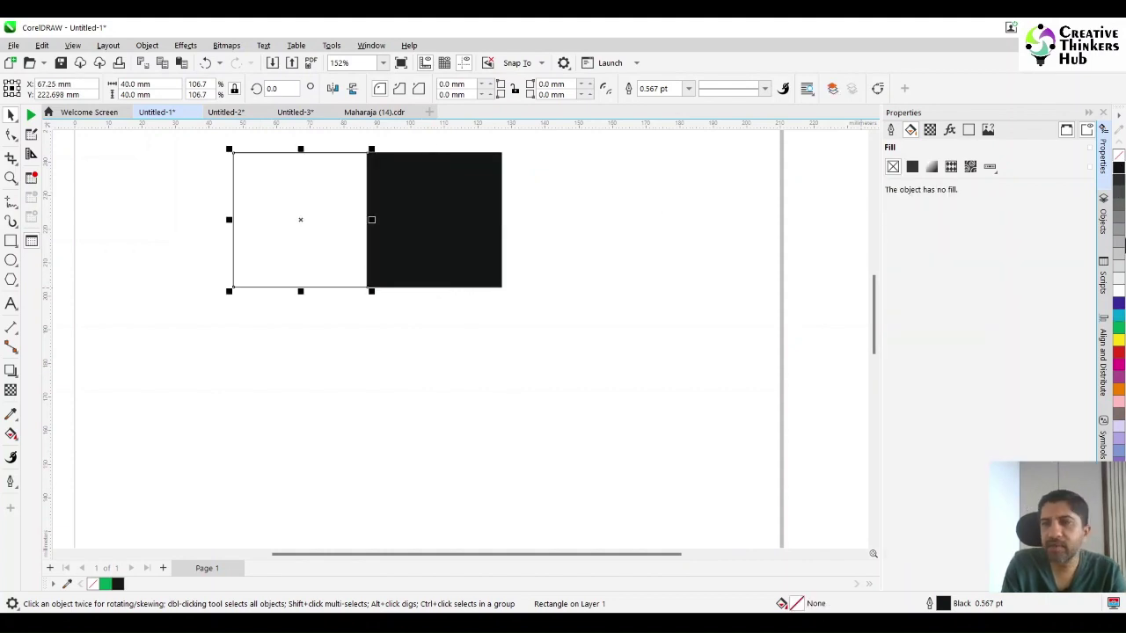
click(1120, 233)
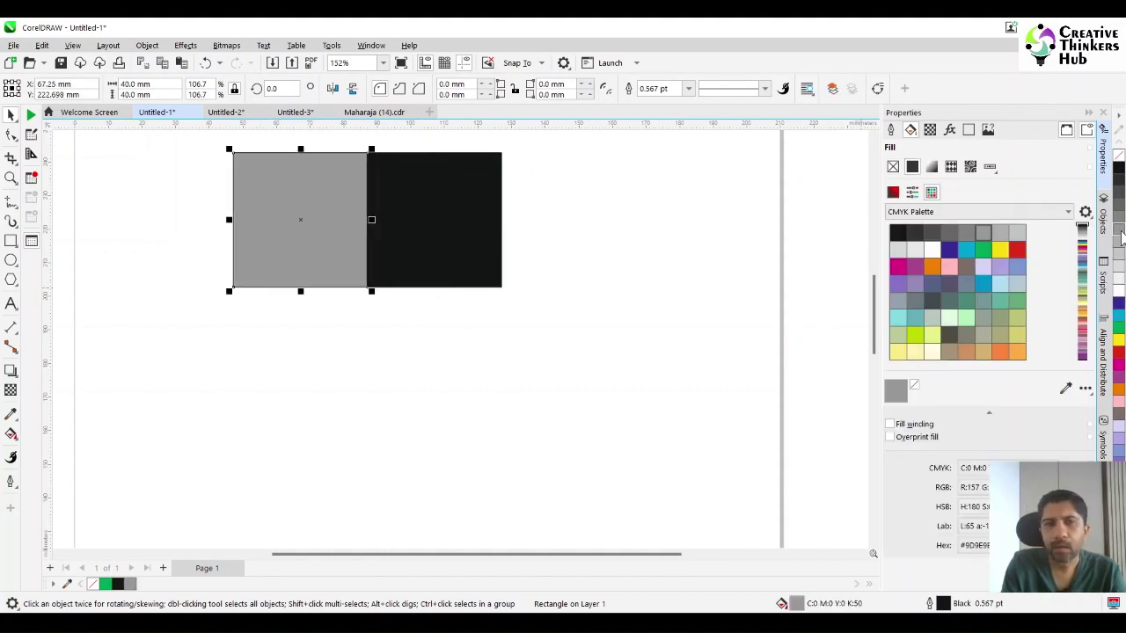
Select the gray and black squares together and remove their outlines.
click(227, 351)
click(243, 264)
shift+click(410, 259)
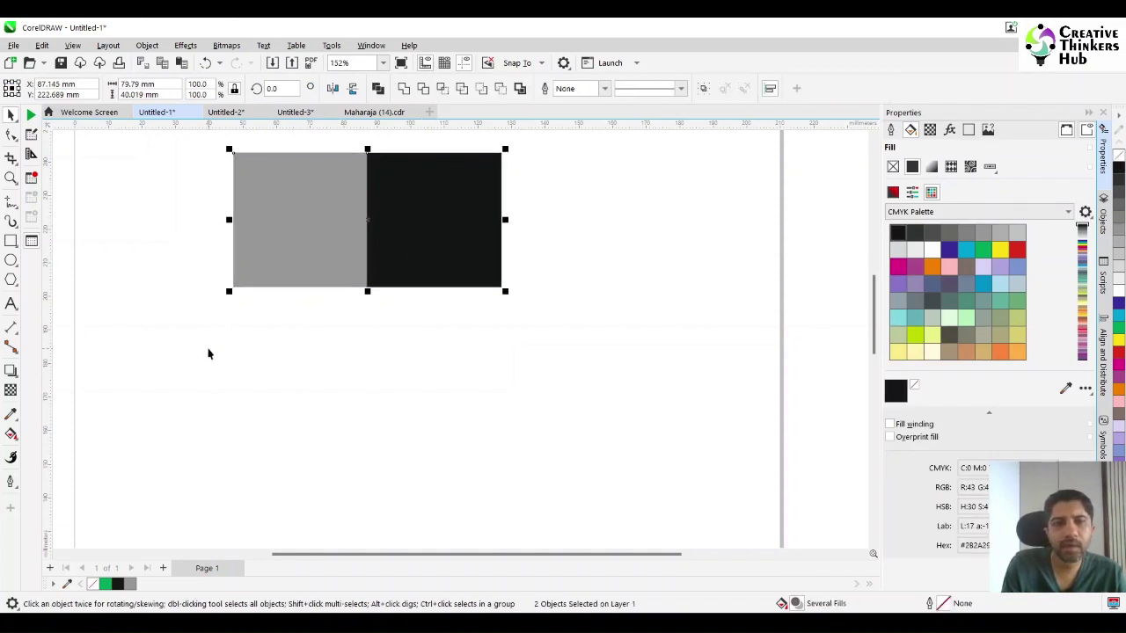
Duplicate the pair of squares, reverse the copy's colors by flipping it, and place it directly below the original as a two-by-two checkerboard.
drag(189, 336, 666, 162)
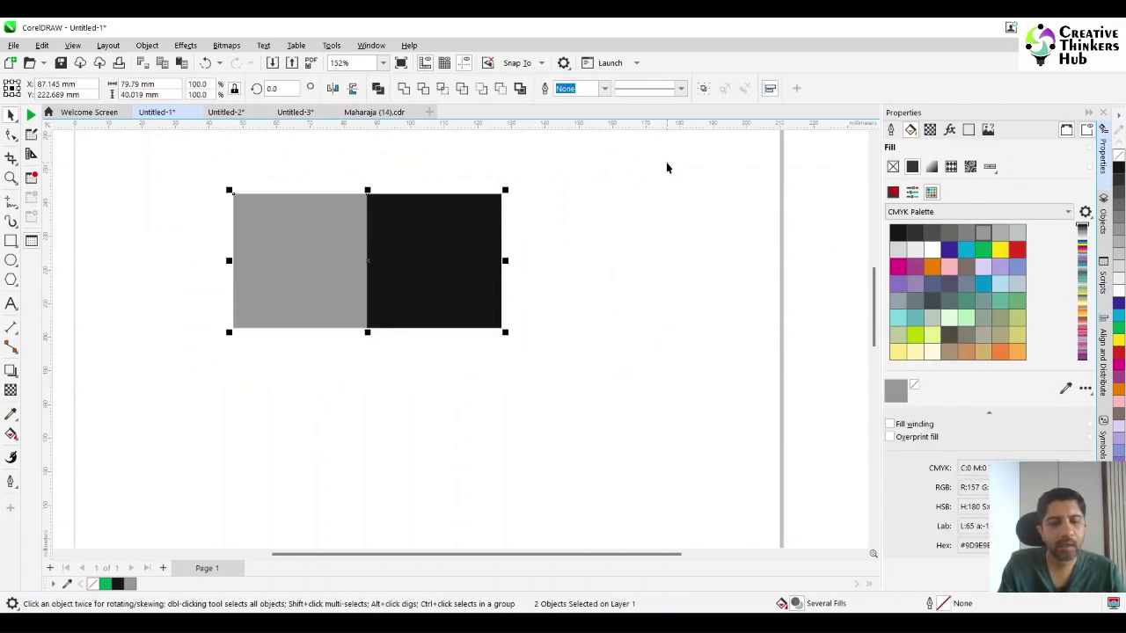
drag(459, 239, 477, 222)
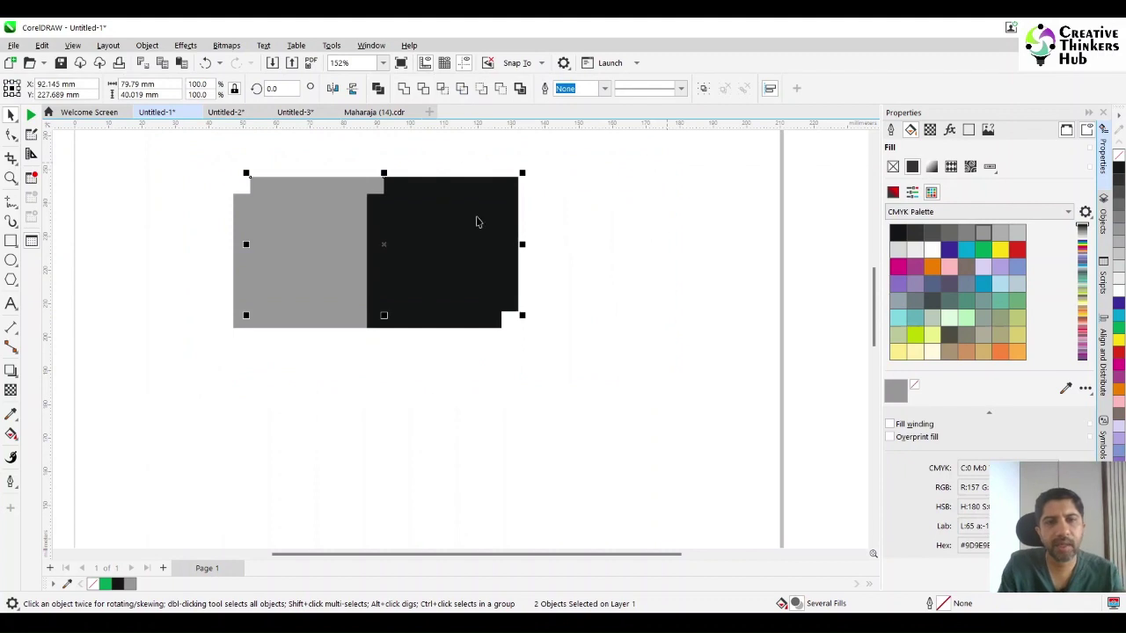
click(332, 89)
drag(248, 176, 236, 333)
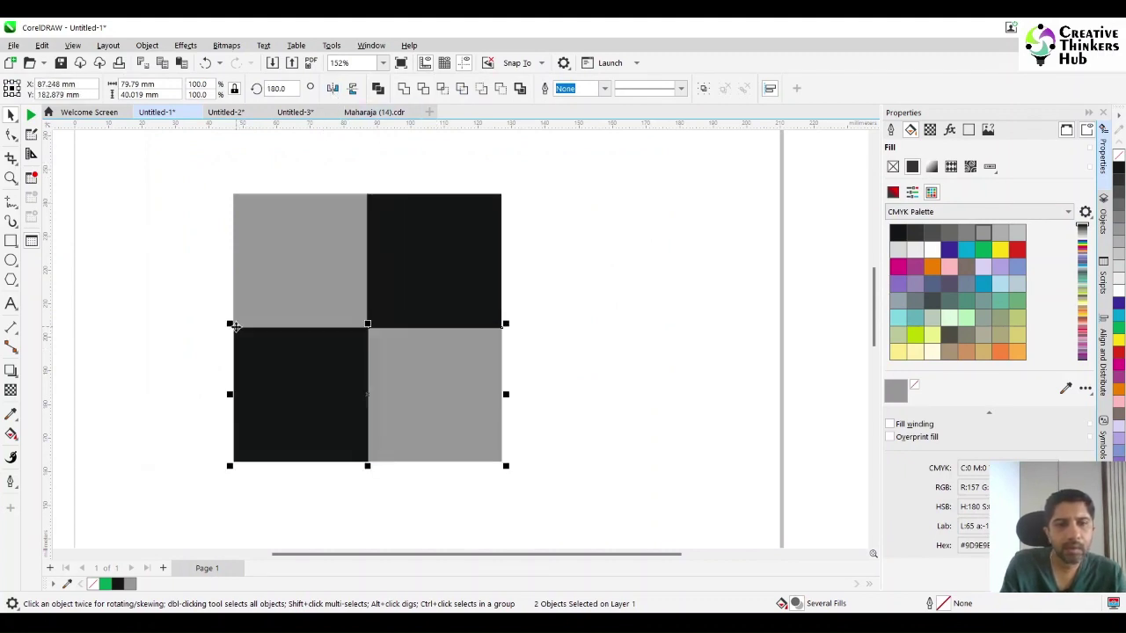
Select all four squares and start creating a two-color pattern fill from them.
click(163, 201)
key(ctrl+a)
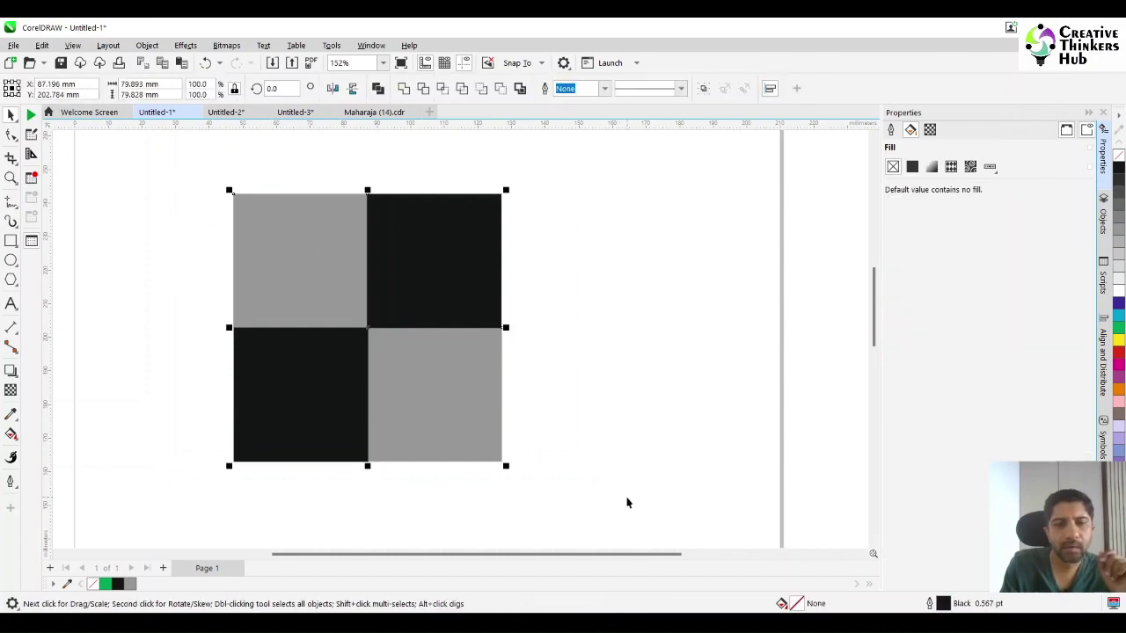
click(147, 45)
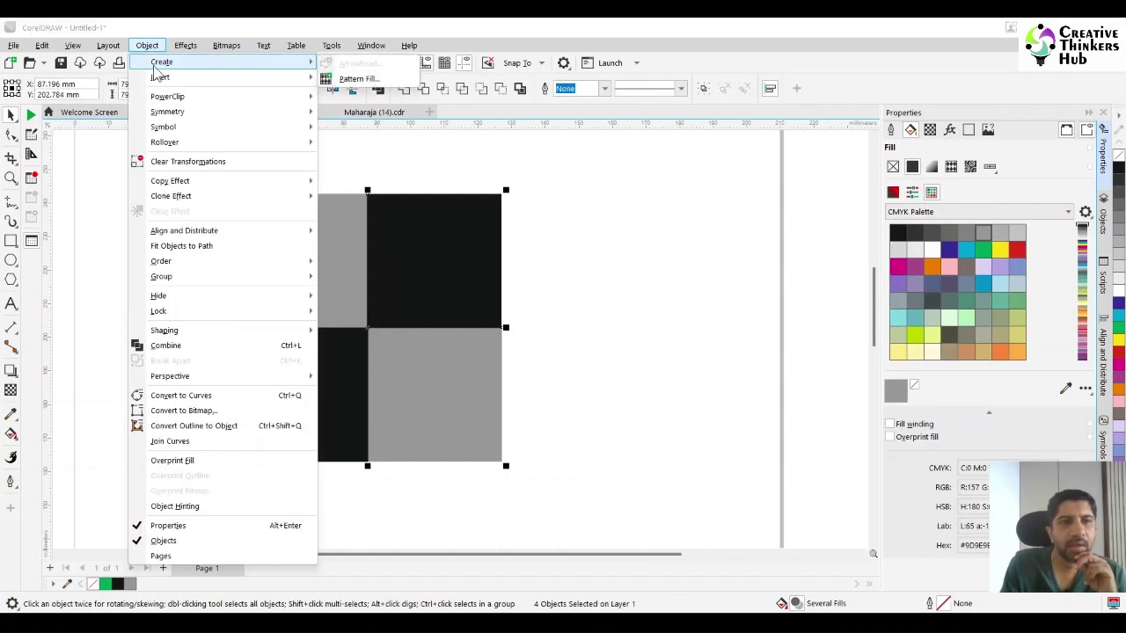
mouse_move(155, 67)
click(387, 79)
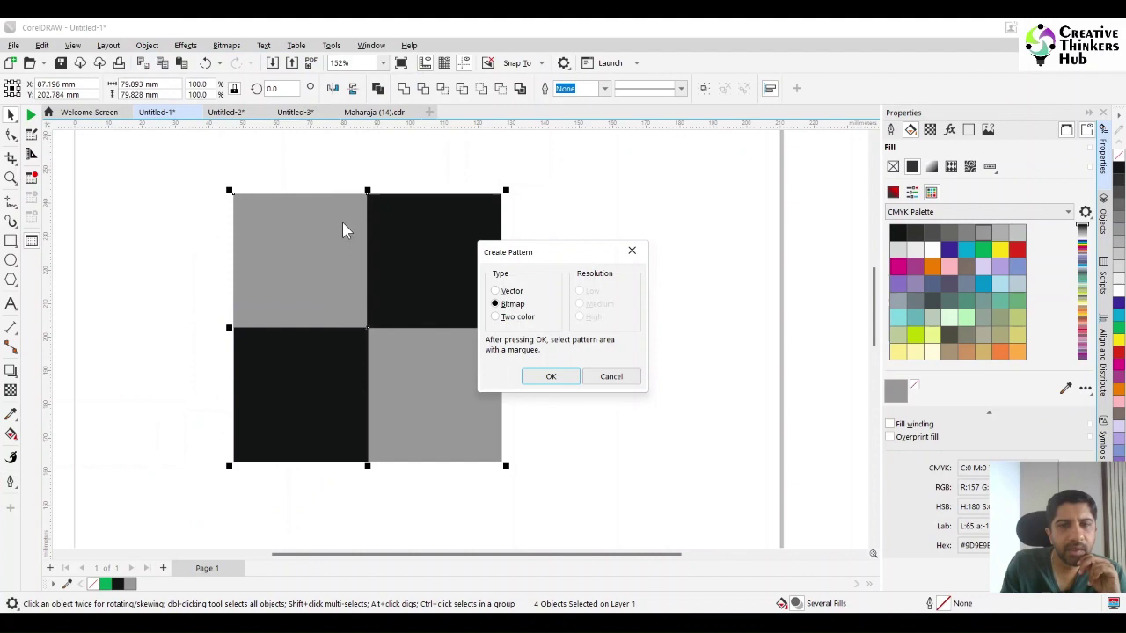
click(526, 317)
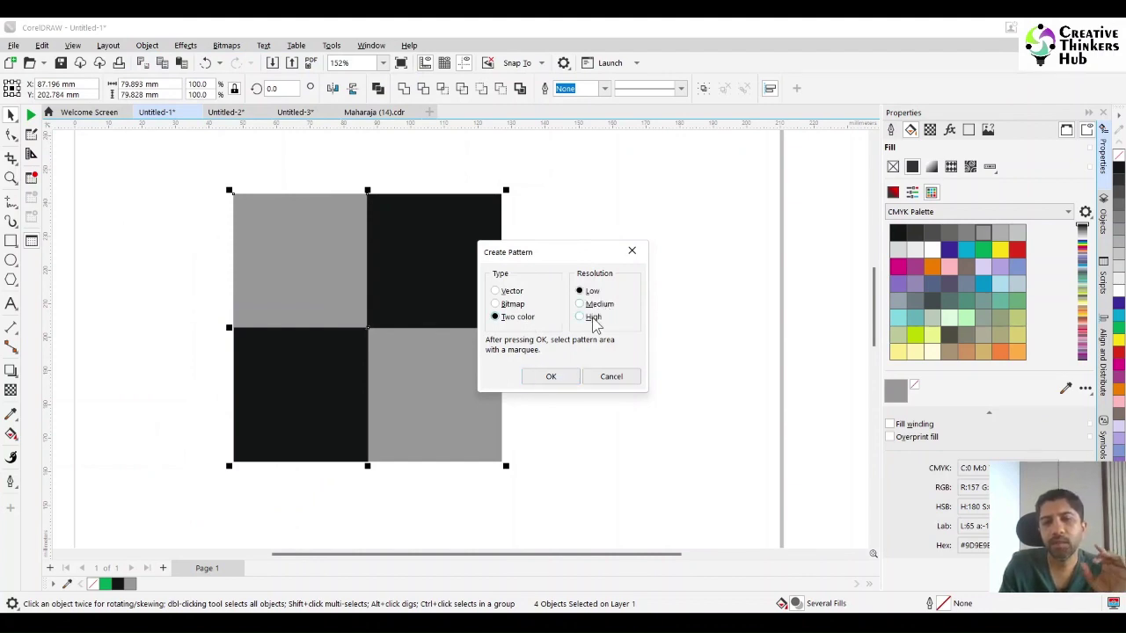
click(553, 379)
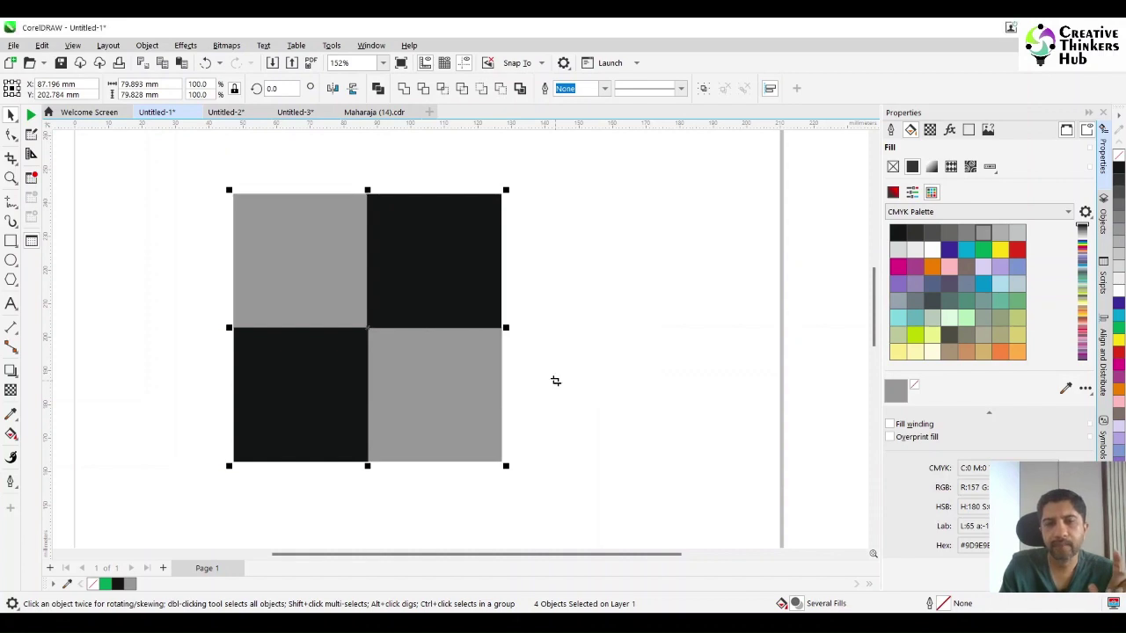
Frame the four-square checkerboard as the pattern area, align the frame with its left and top edges, and create the pattern.
drag(236, 196, 502, 464)
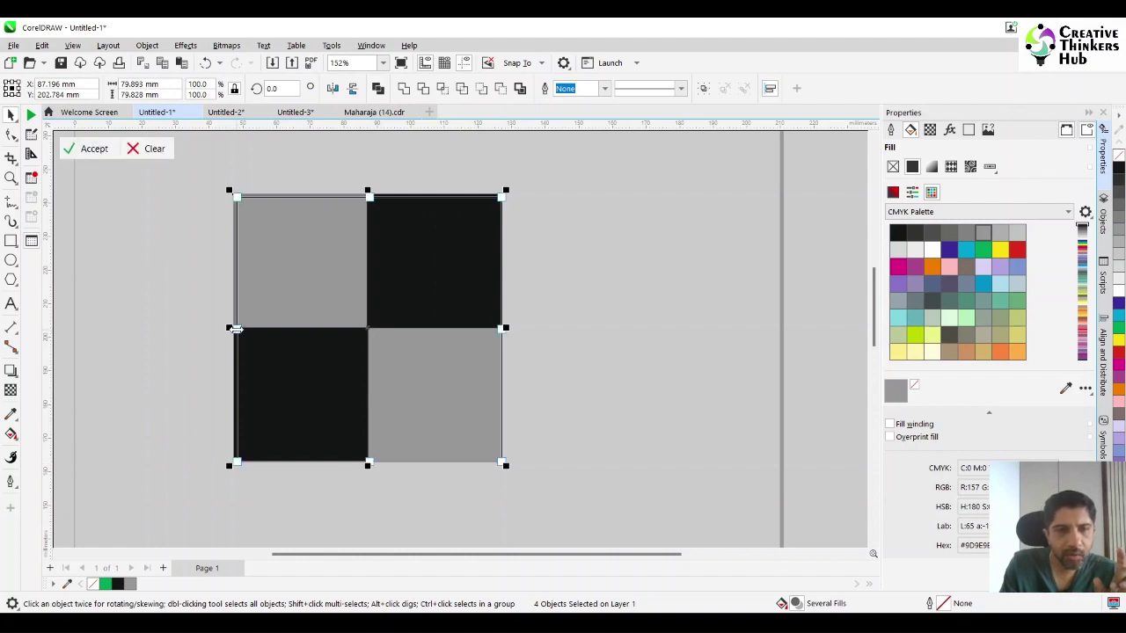
drag(235, 329, 233, 329)
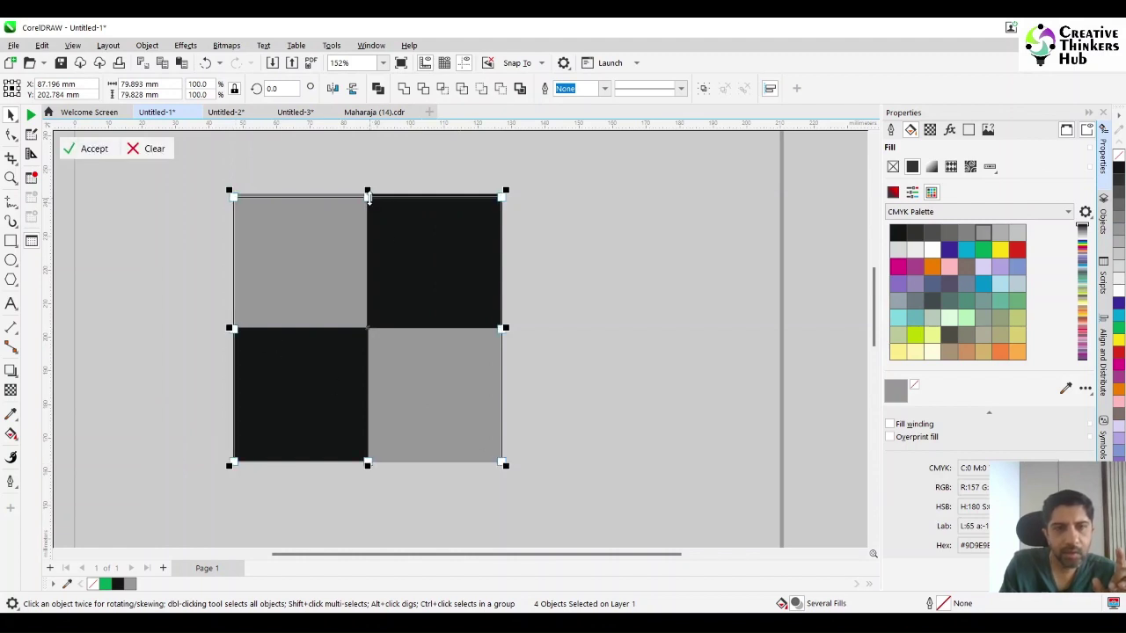
drag(368, 197, 370, 194)
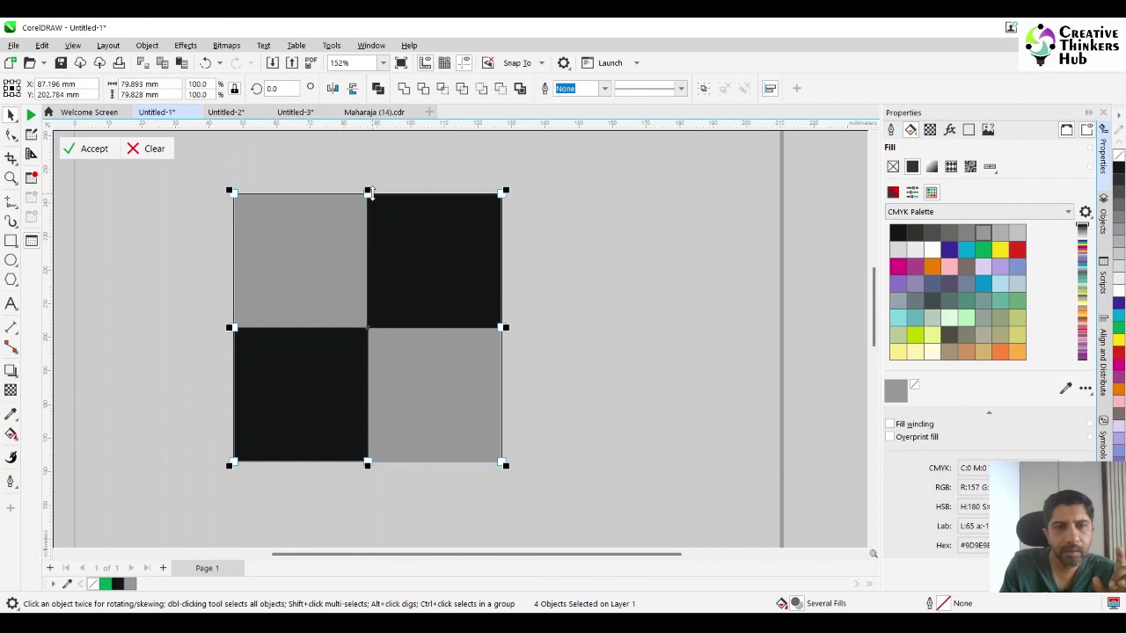
click(83, 152)
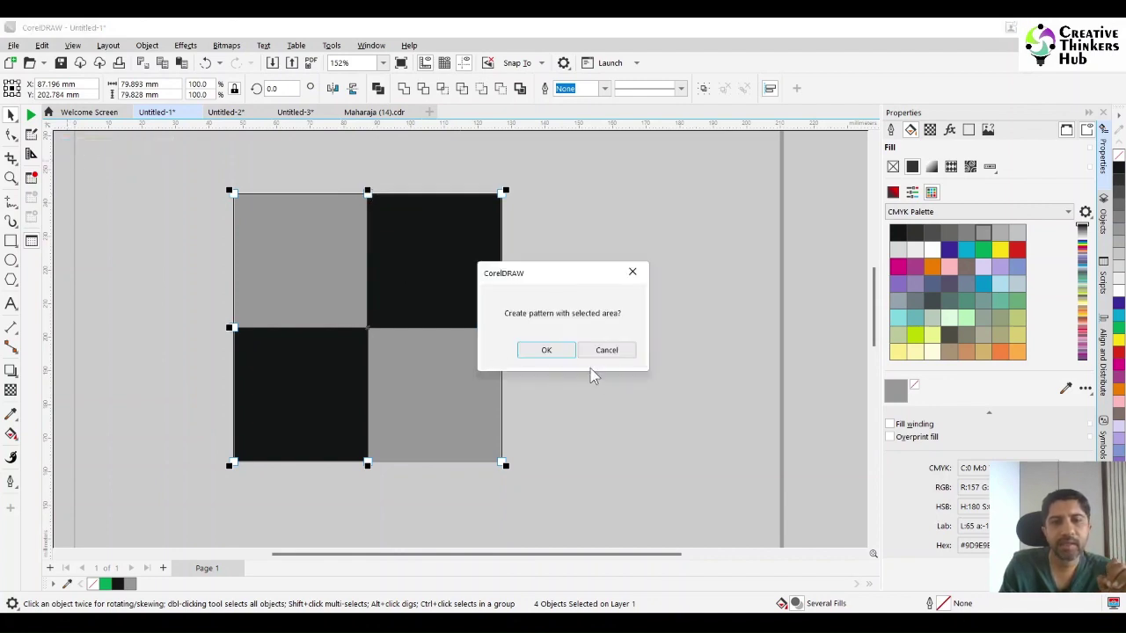
click(554, 356)
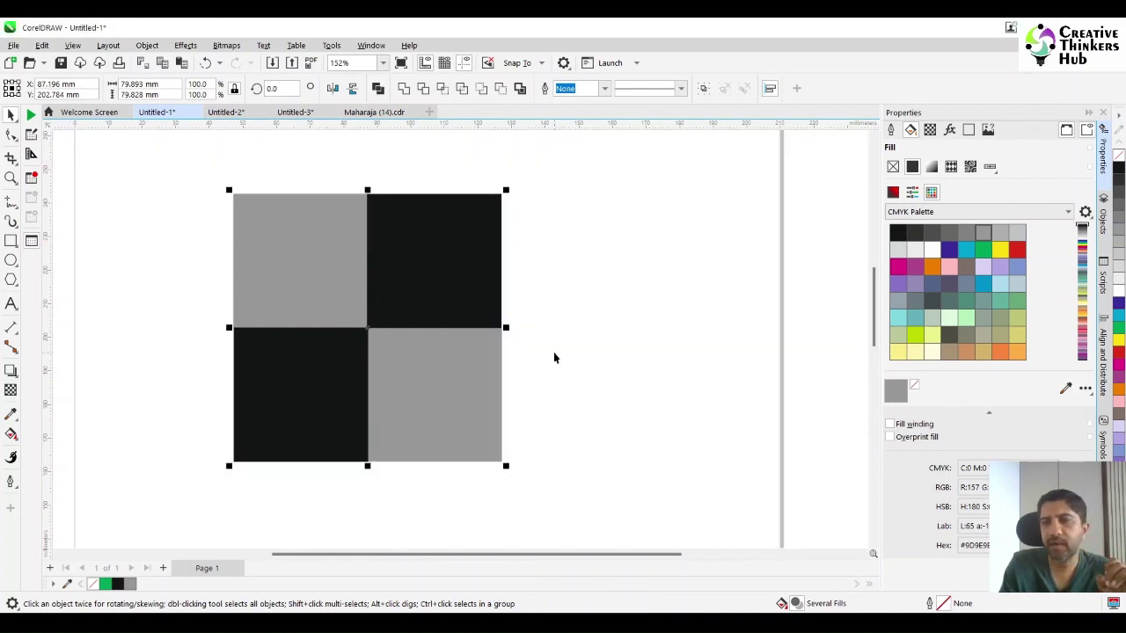
Delete the four squares and create a page-sized rectangle frame.
key(Delete)
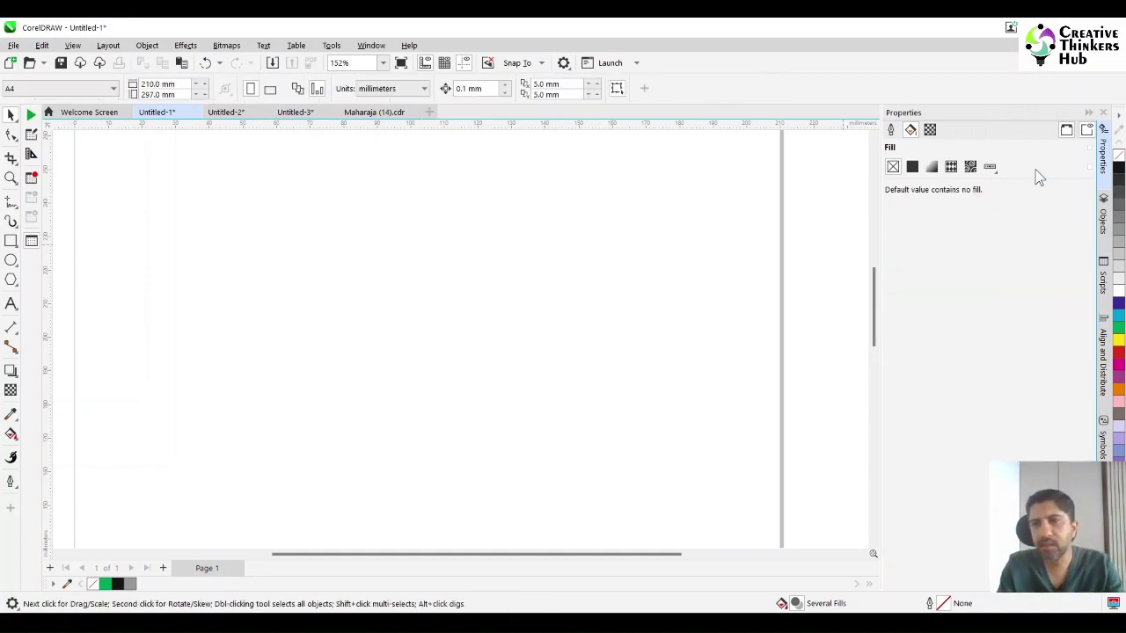
double_click(9, 244)
double_click(11, 243)
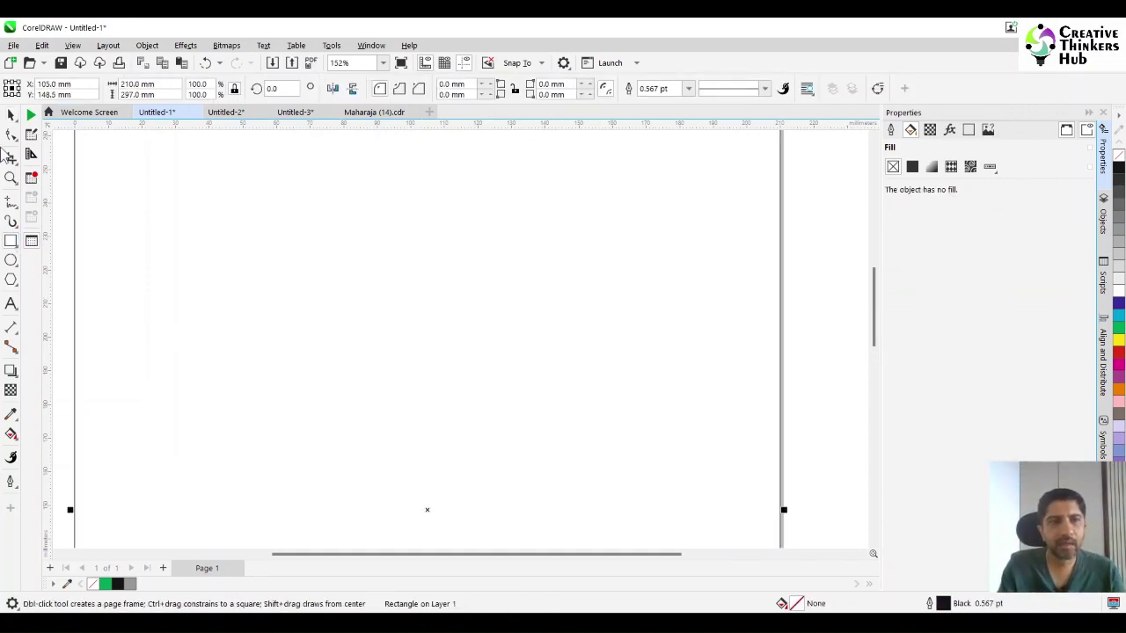
key(space)
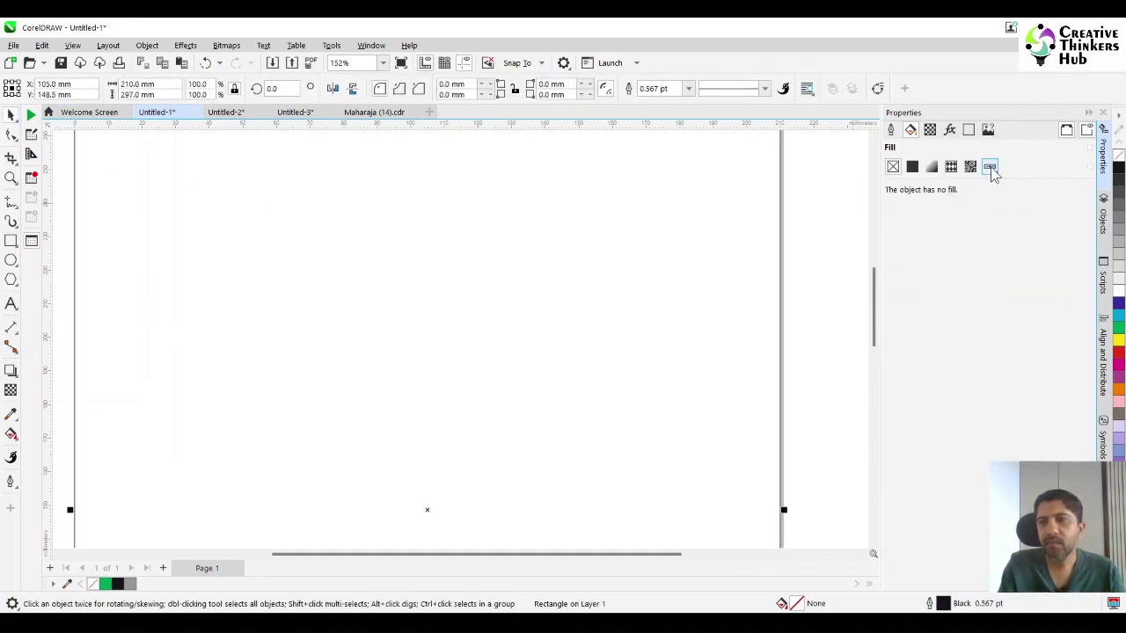
Apply a two-color pattern fill to the page rectangle using the new checkerboard pattern.
click(989, 167)
click(1011, 186)
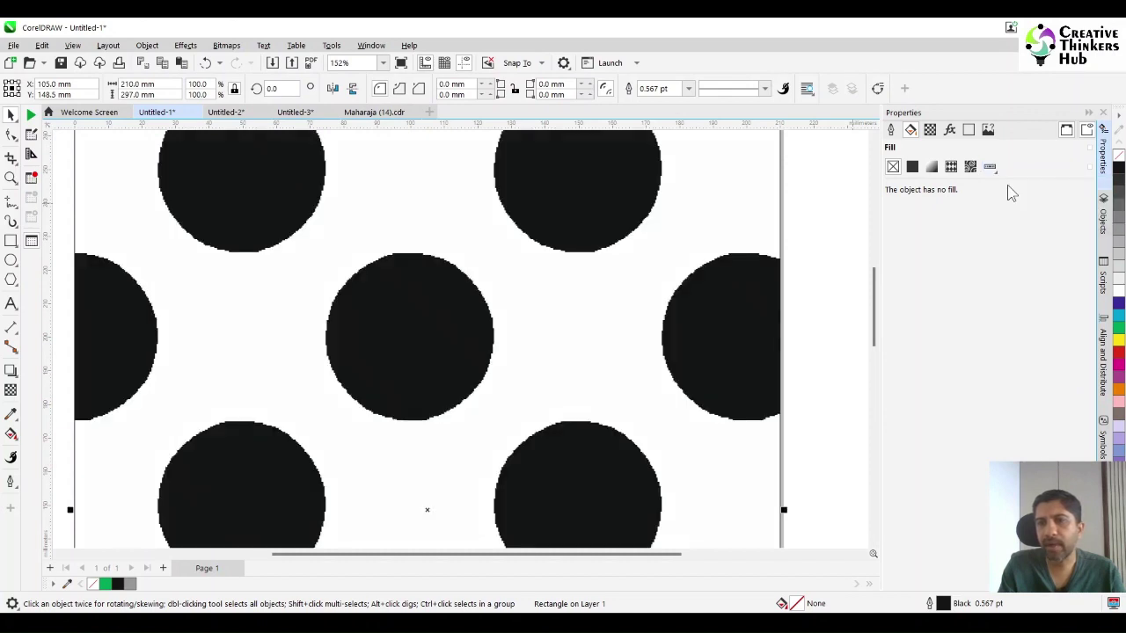
click(940, 235)
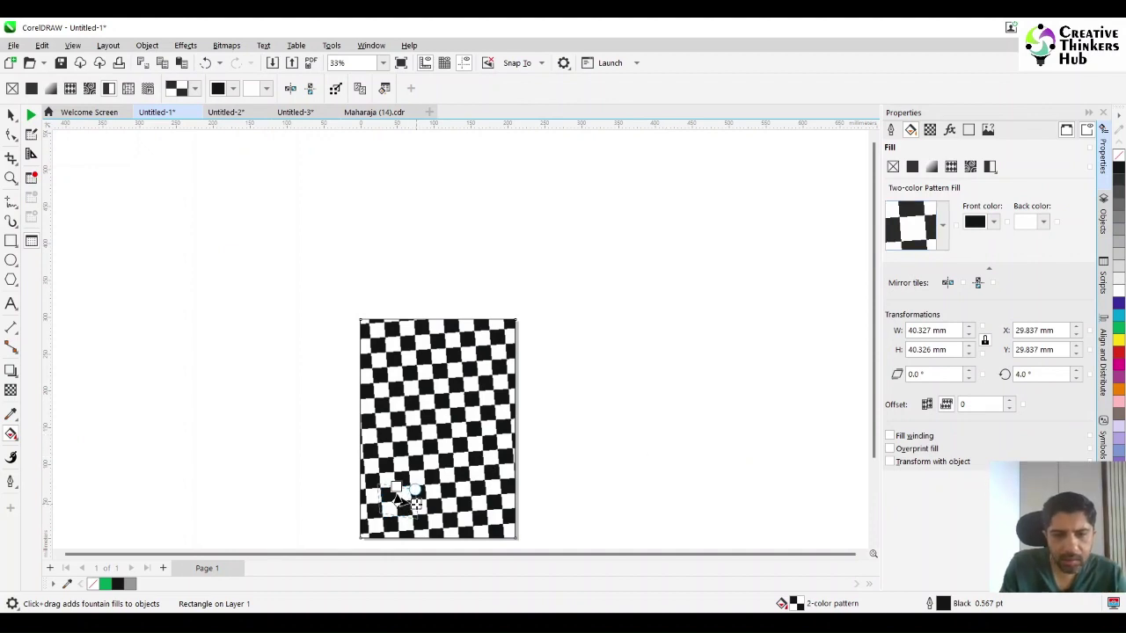
Enlarge the pattern tile to about 74 by 64 mm and set the fill's rotation and skew to 0°.
drag(401, 496, 425, 499)
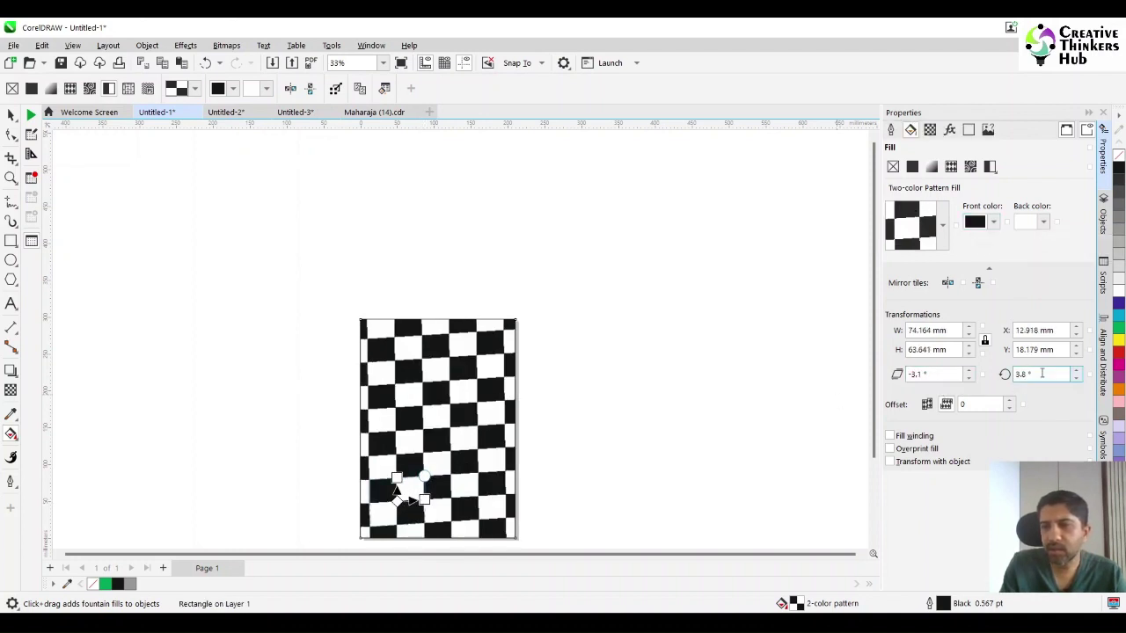
text(0)
key(Return)
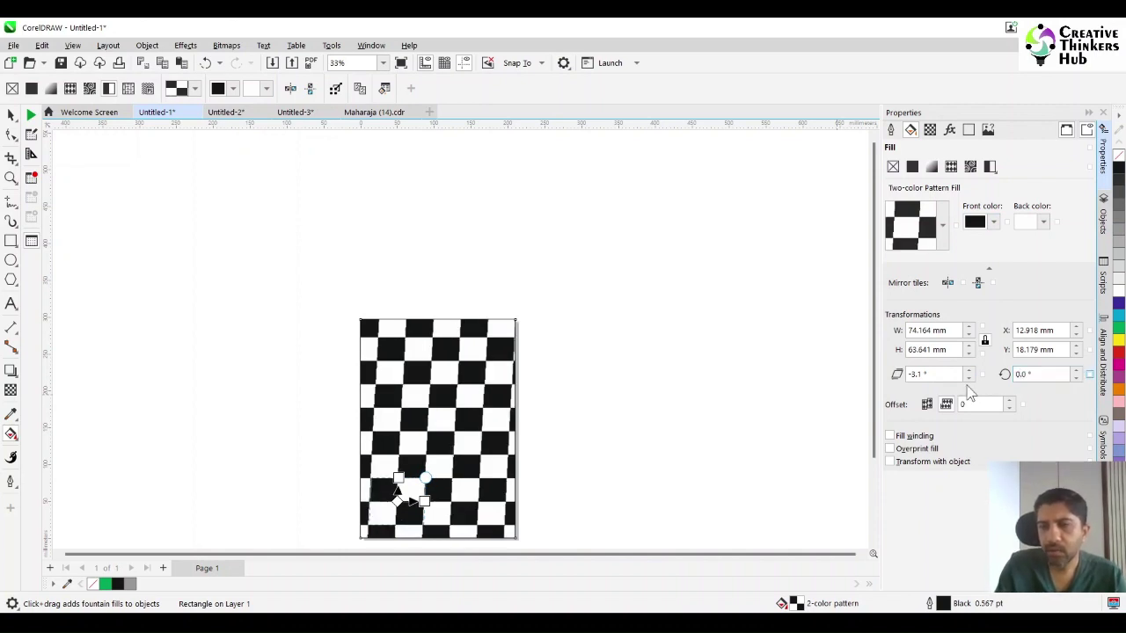
drag(942, 376, 753, 366)
text(0)
key(Return)
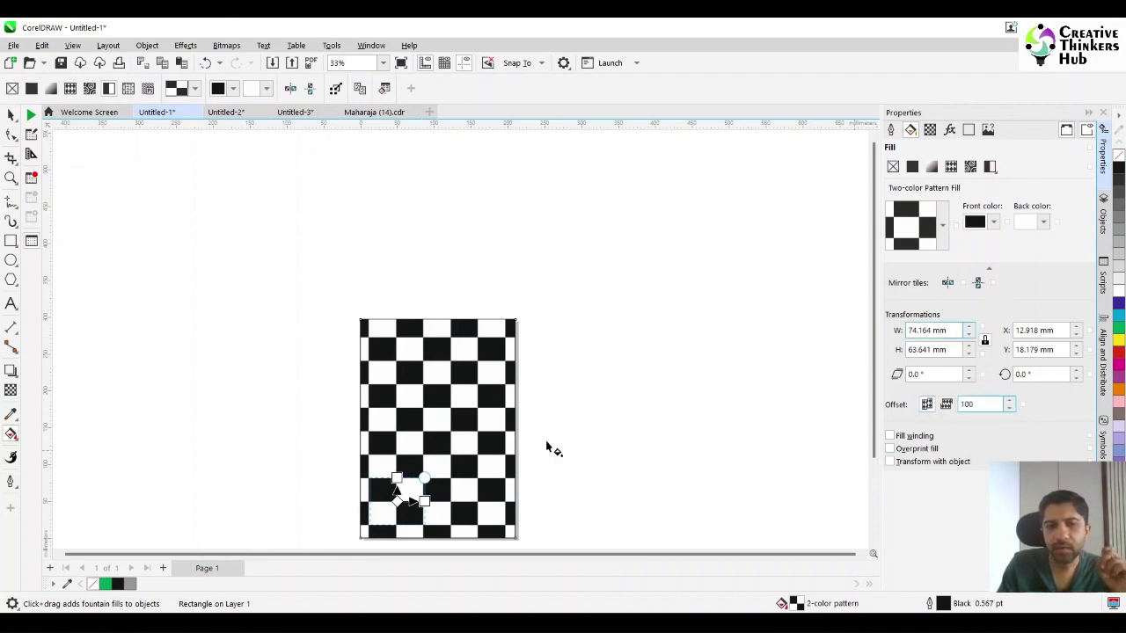
Try a row offset of 95 and a column offset of 94 on the rectangle's pattern tiles.
click(10, 115)
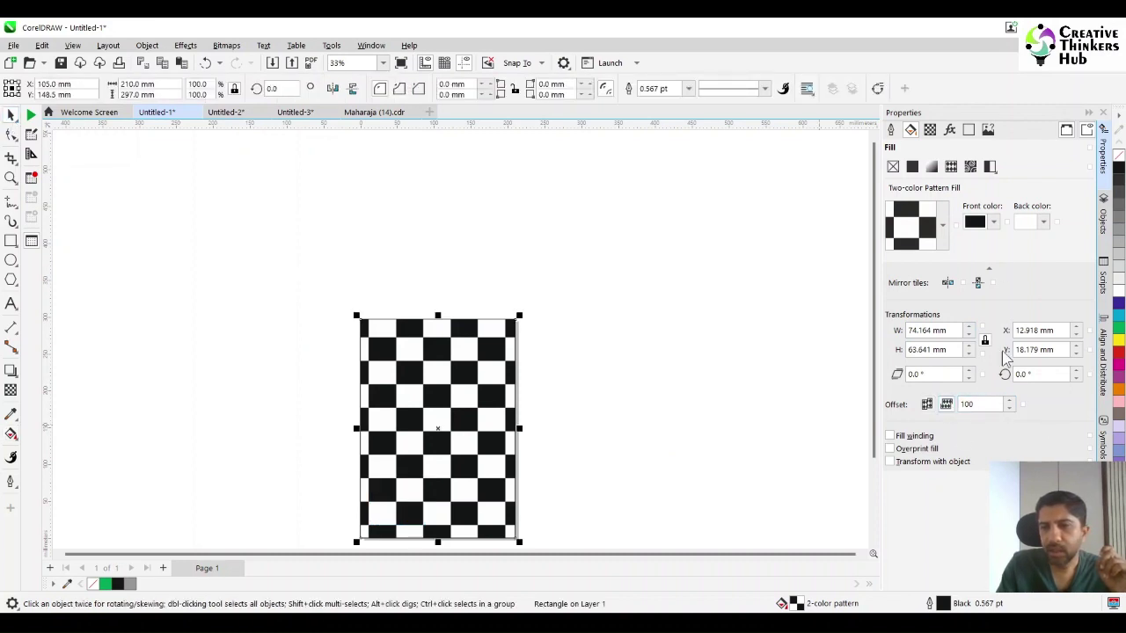
click(1010, 408)
click(1009, 408)
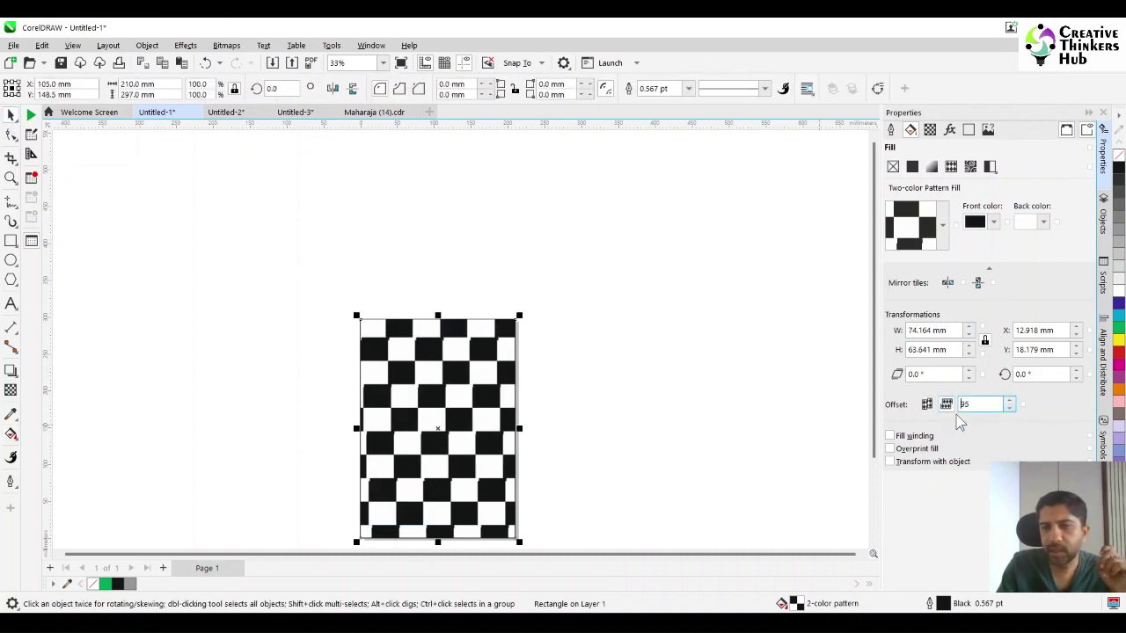
click(927, 404)
click(1009, 408)
click(1010, 408)
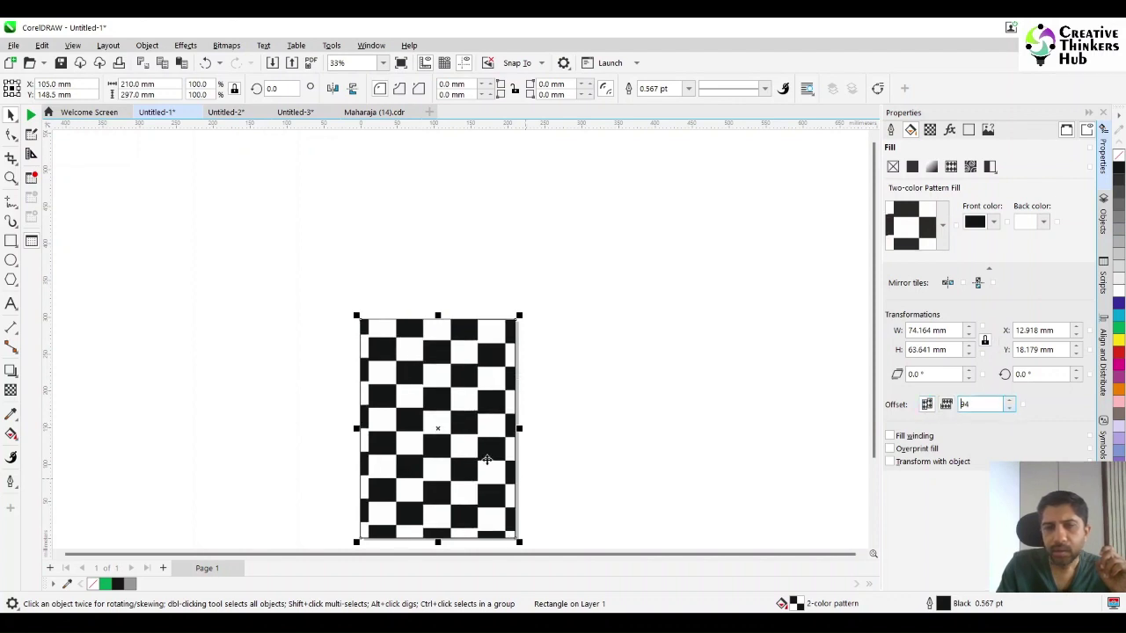
Rotate the rectangle's pattern fill to 20° and mirror its tiles horizontally.
click(465, 449)
double_click(1037, 374)
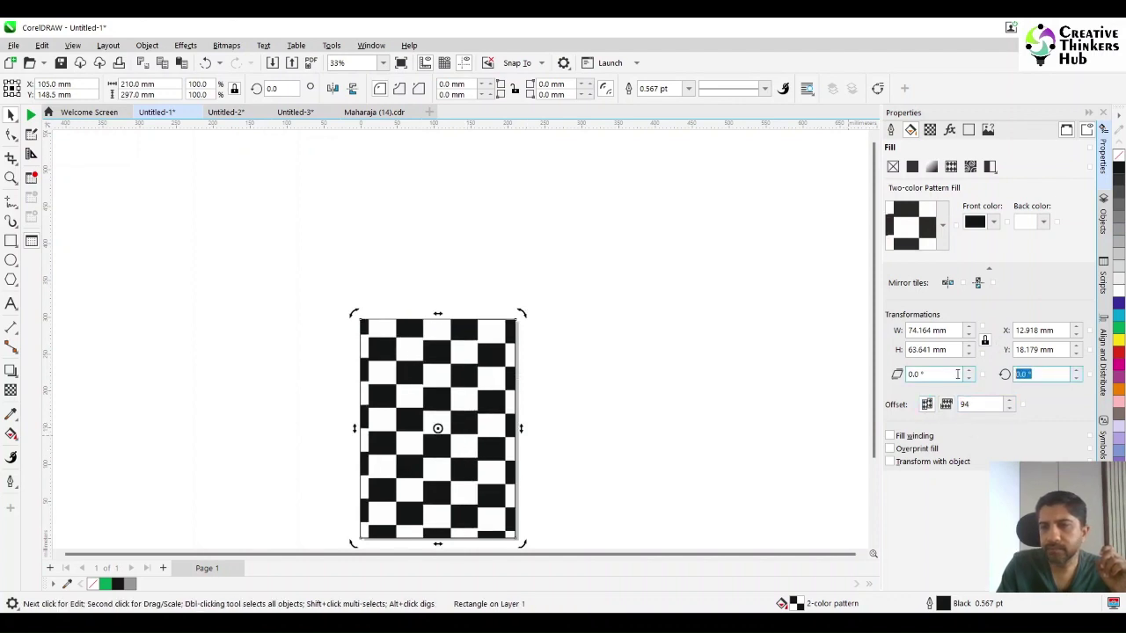
text(20)
key(Return)
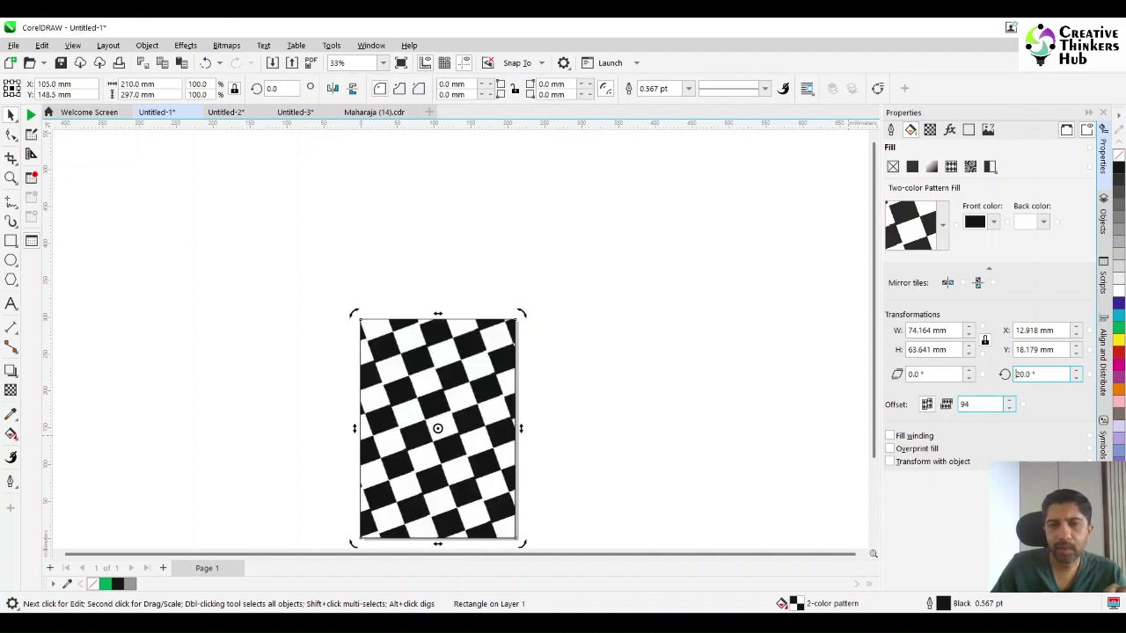
click(950, 284)
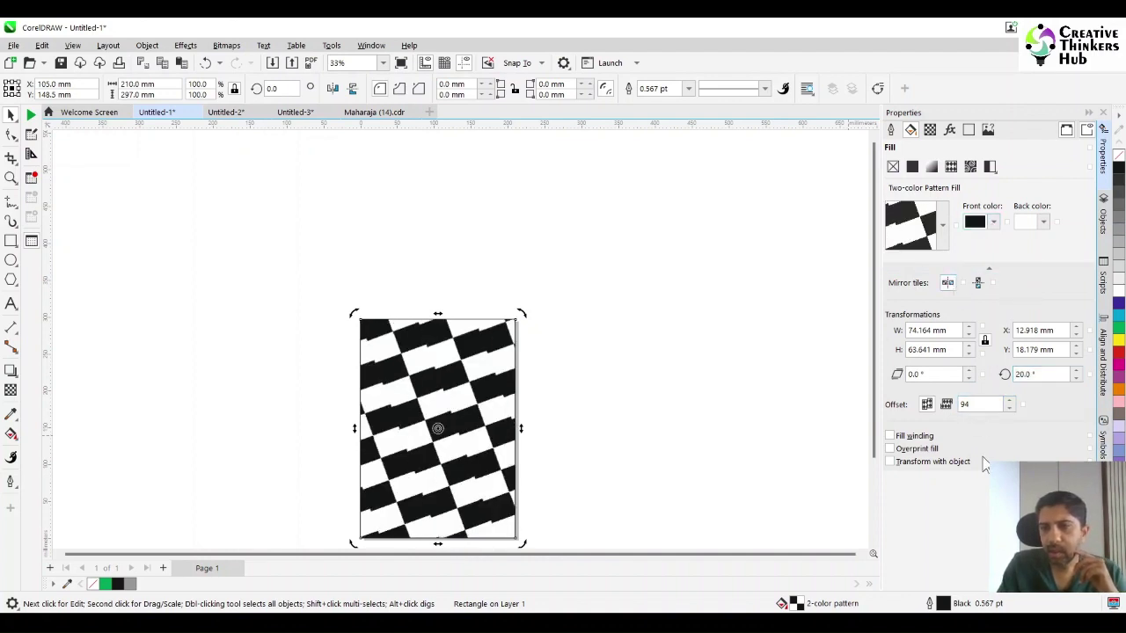
Try a column offset of 88 on the mirrored tiles, and switch to a row offset lowered to 79.
click(1009, 408)
drag(1009, 410, 1013, 454)
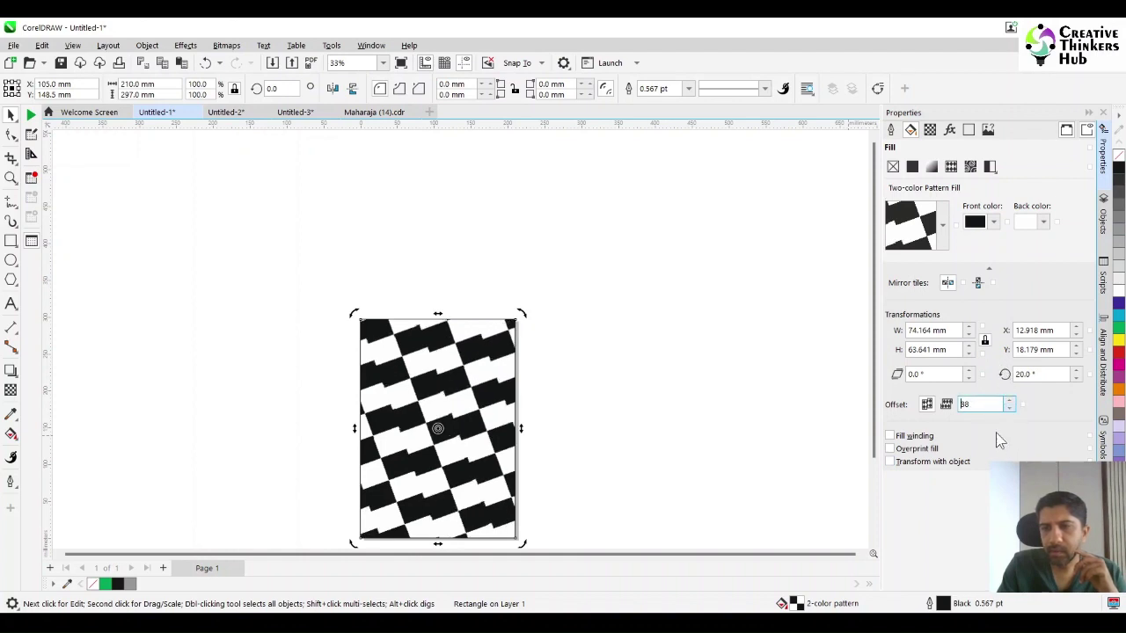
click(946, 408)
click(1010, 409)
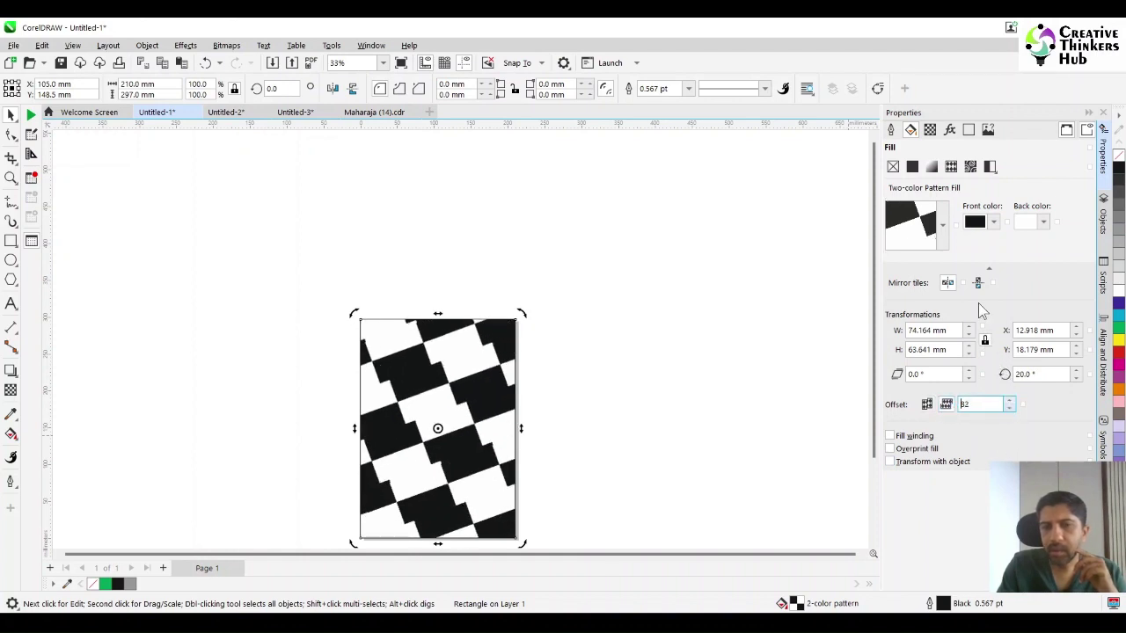
click(1009, 408)
click(1010, 408)
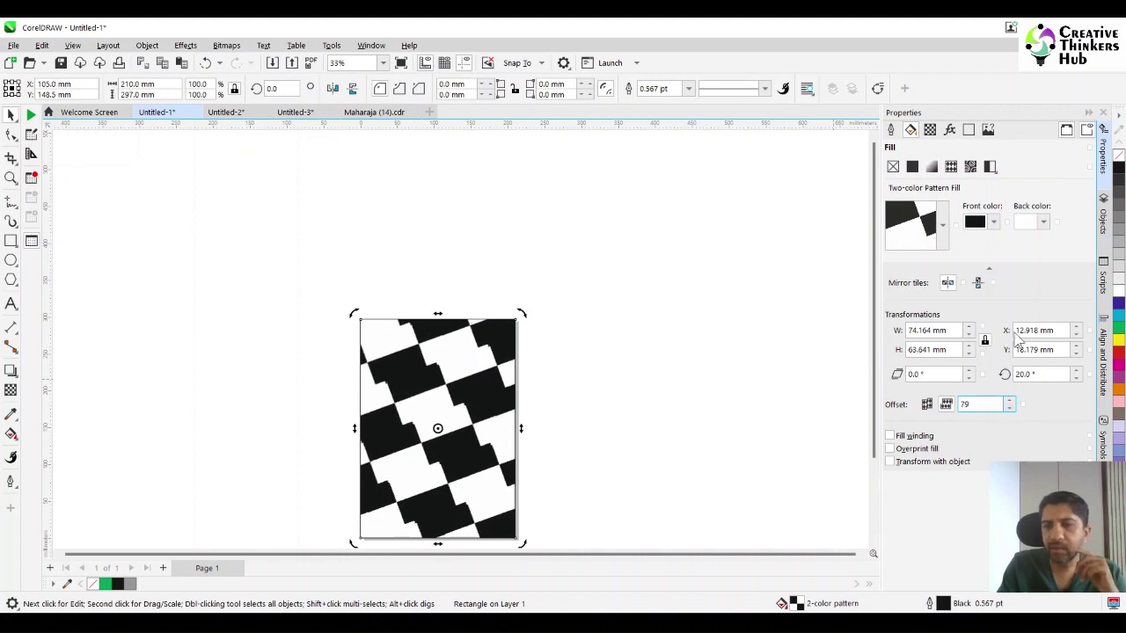
Switch the tiles back to column offset, reduce the value to 0, and raise it to 2.
click(926, 404)
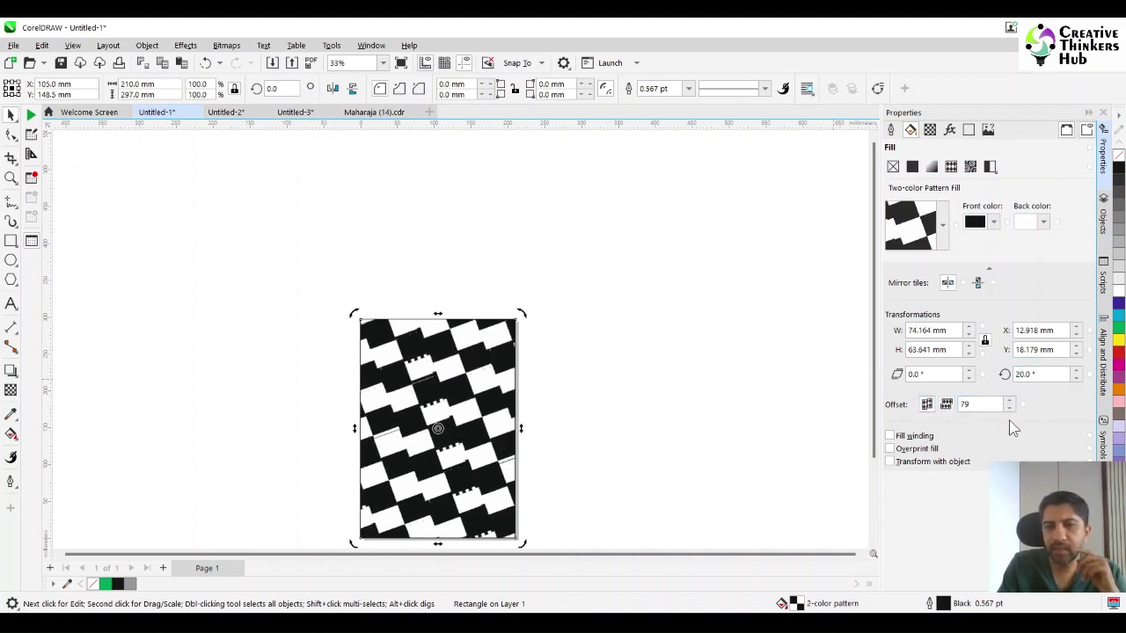
click(1009, 410)
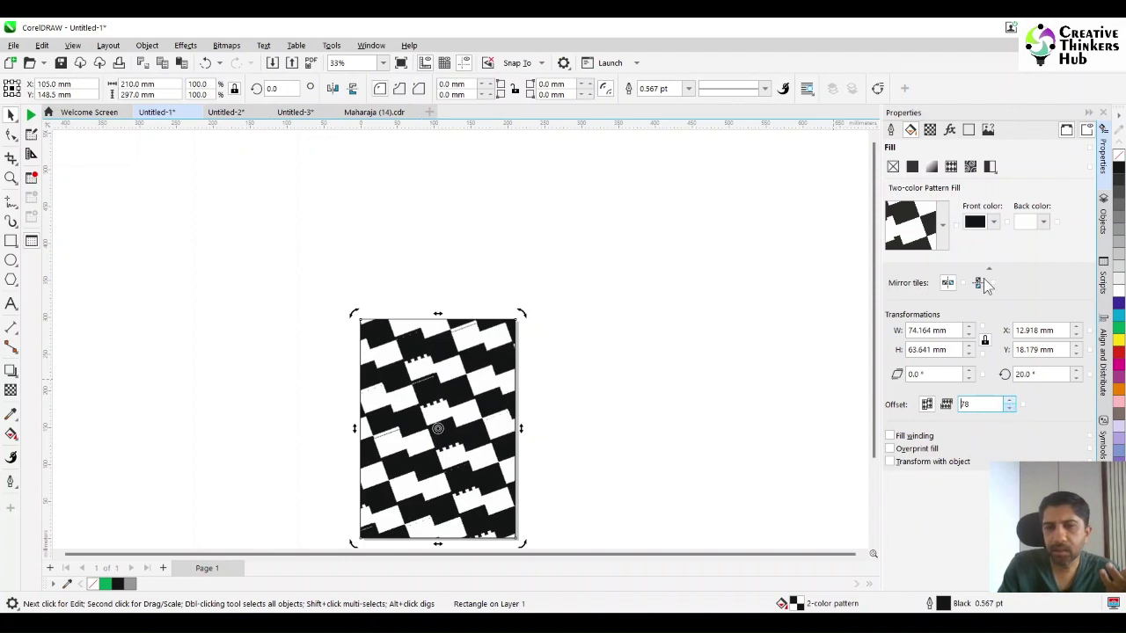
click(1010, 408)
click(1009, 408)
key(Return)
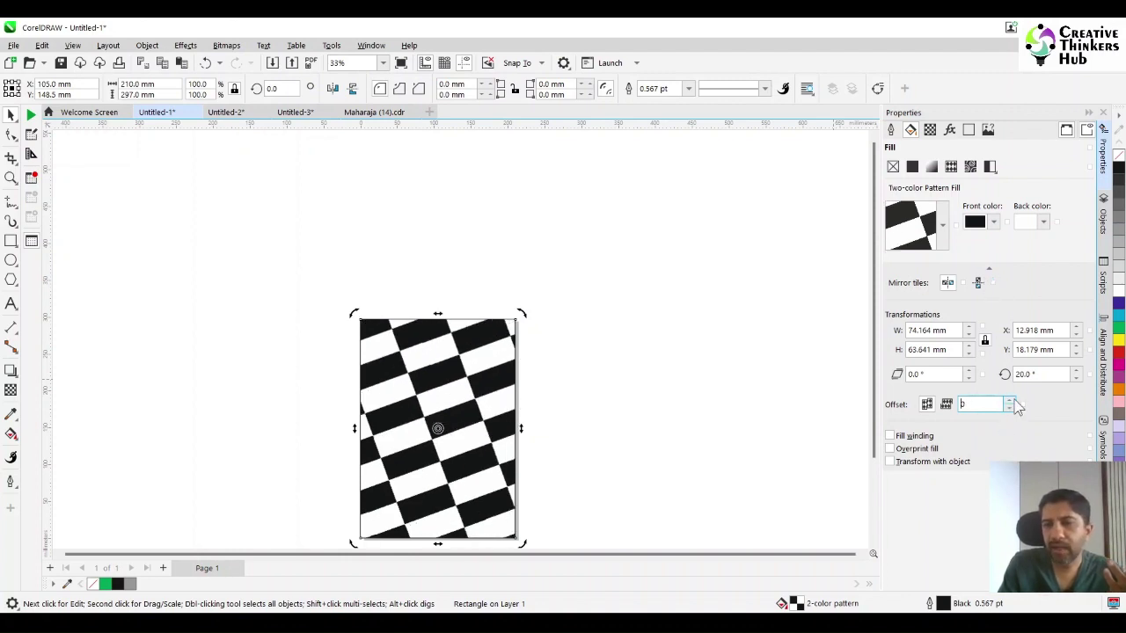
key(Up)
key(Up)
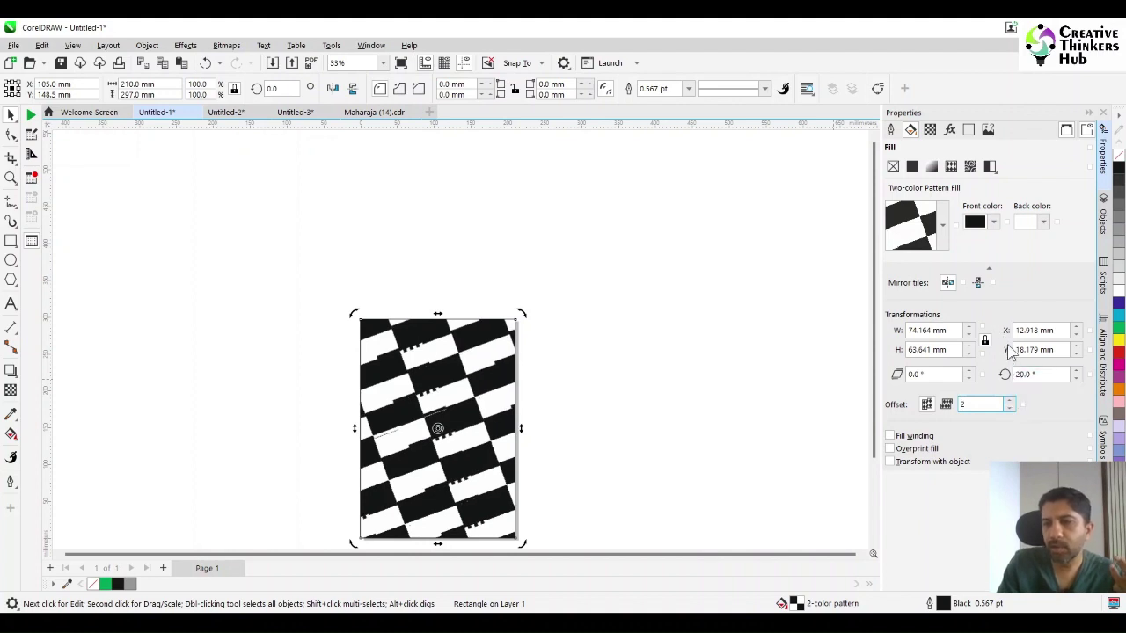
Raise the column offset of the rectangle's pattern tiles to 19.
click(1009, 400)
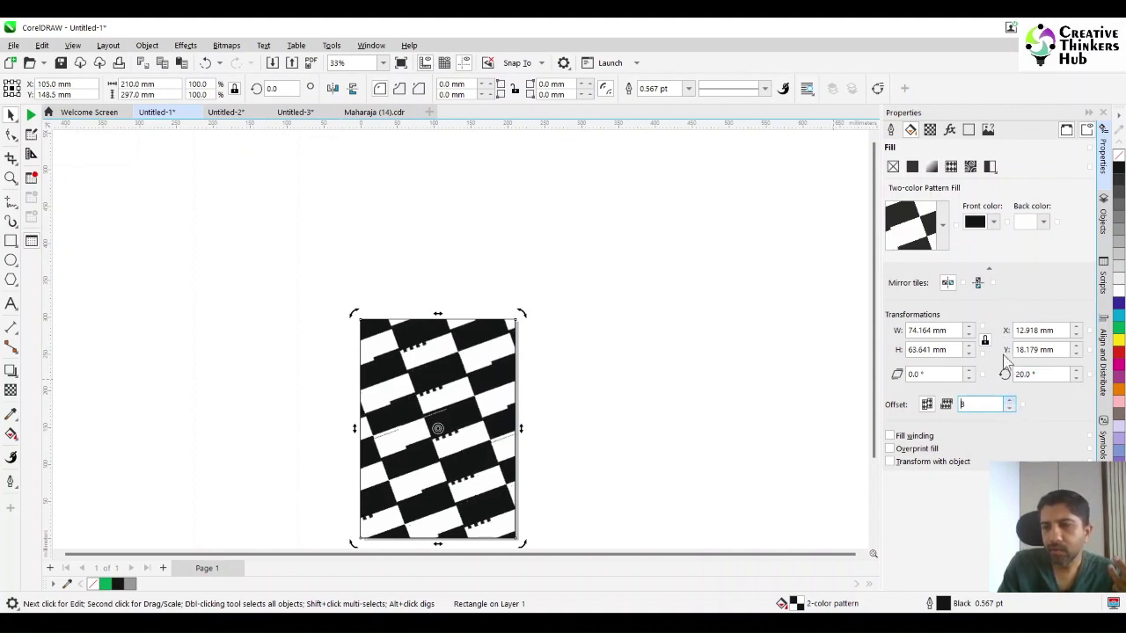
drag(1000, 260, 999, 249)
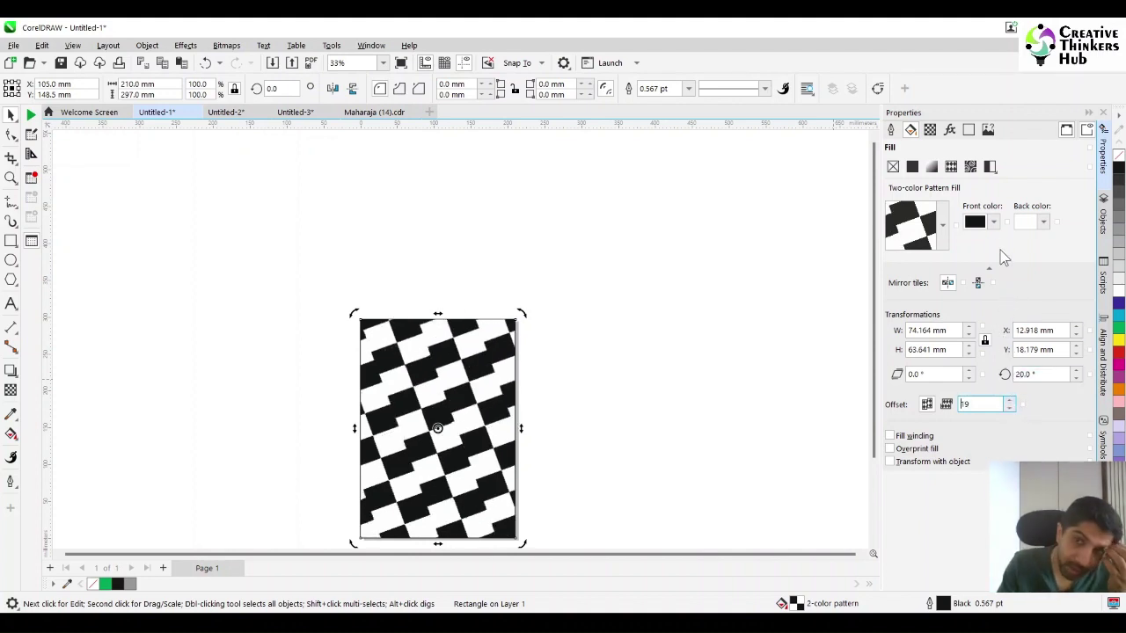
Set the pattern's front color to the muted blue swatch by sampling it from the color palette with the eyedropper.
click(993, 222)
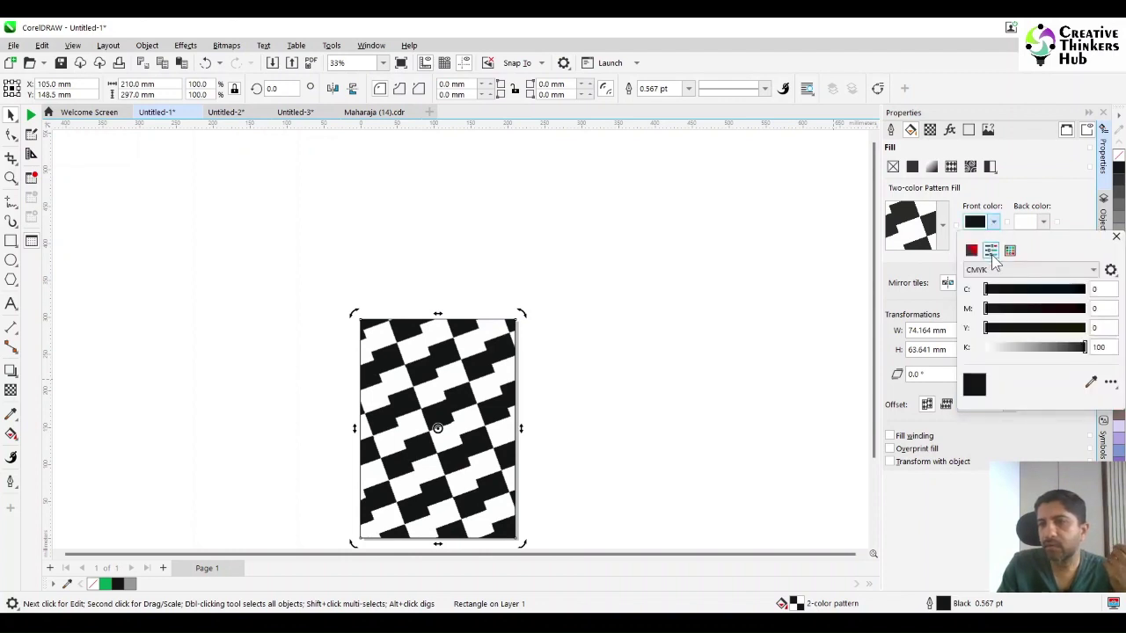
click(993, 223)
click(994, 223)
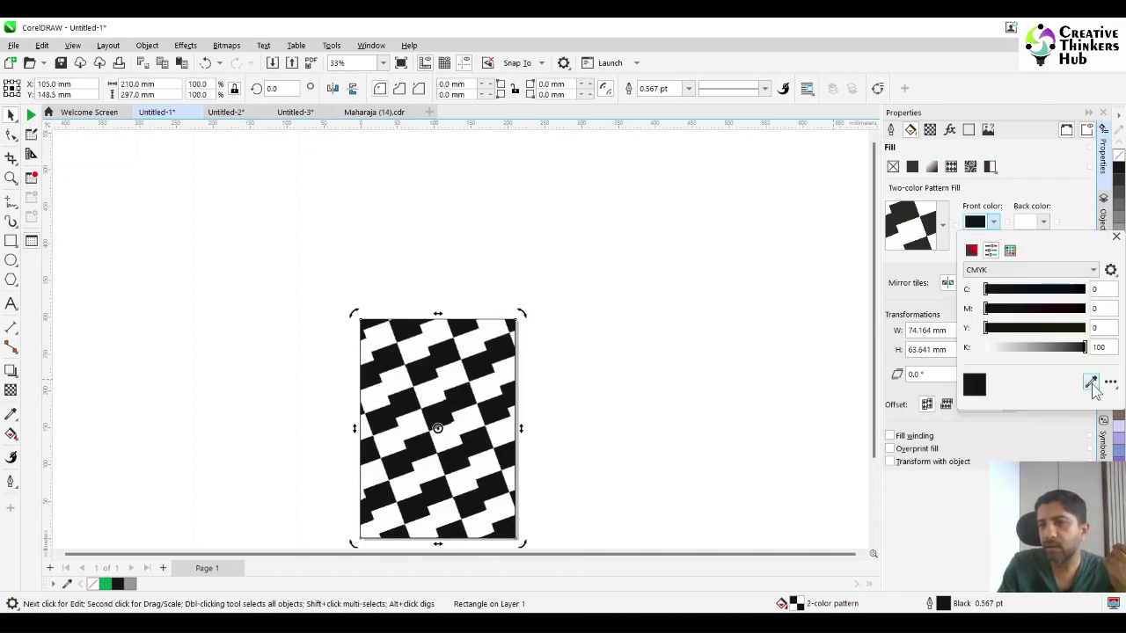
click(1091, 382)
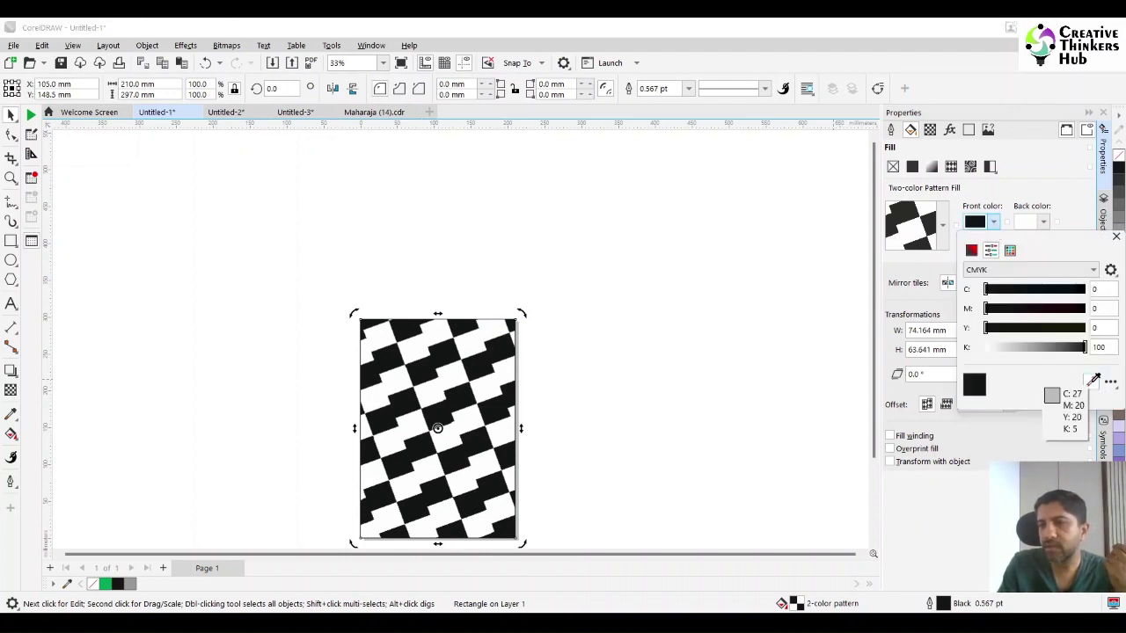
click(1118, 450)
Set the pattern's back color to the 90% black palette swatch by sampling it with the eyedropper, and close the color picker.
click(1043, 225)
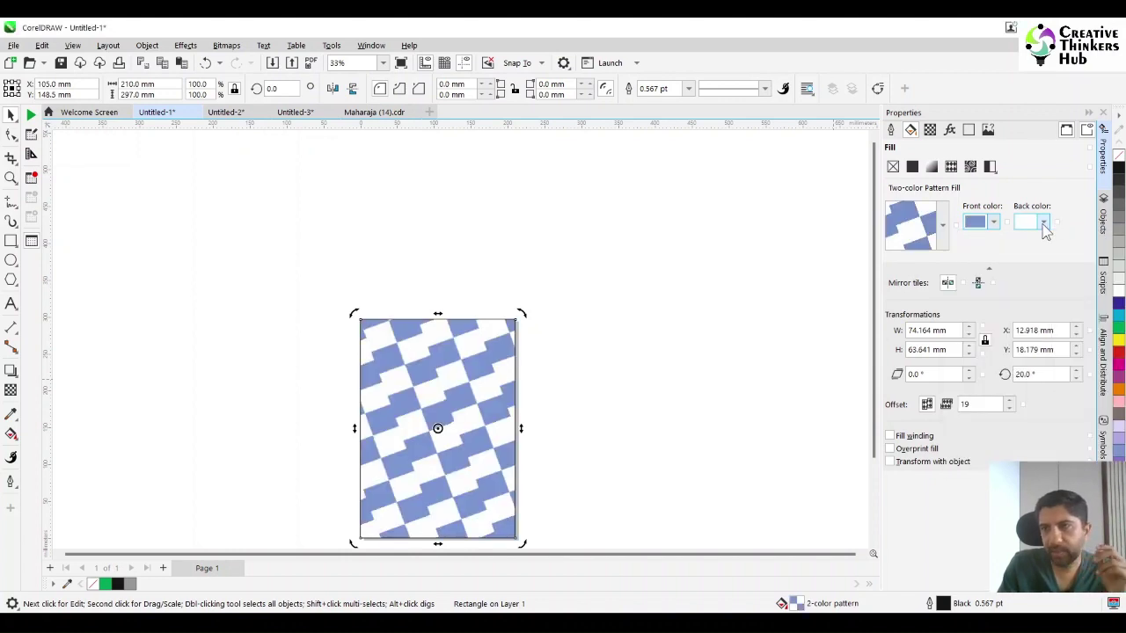
click(1043, 225)
click(1044, 226)
click(1044, 225)
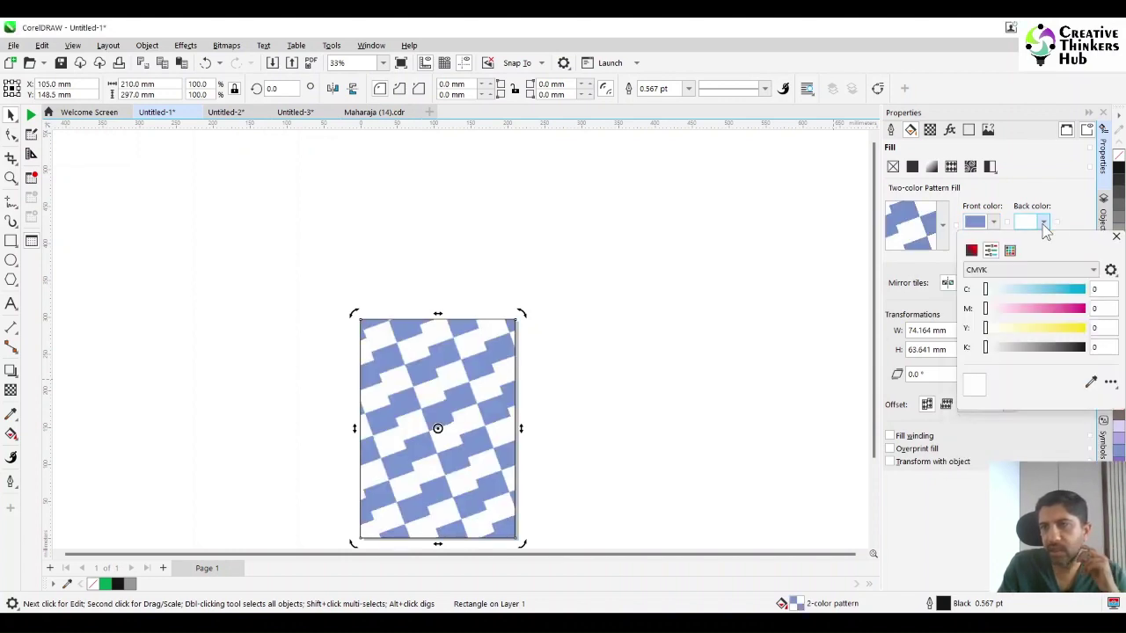
click(1090, 380)
click(1118, 172)
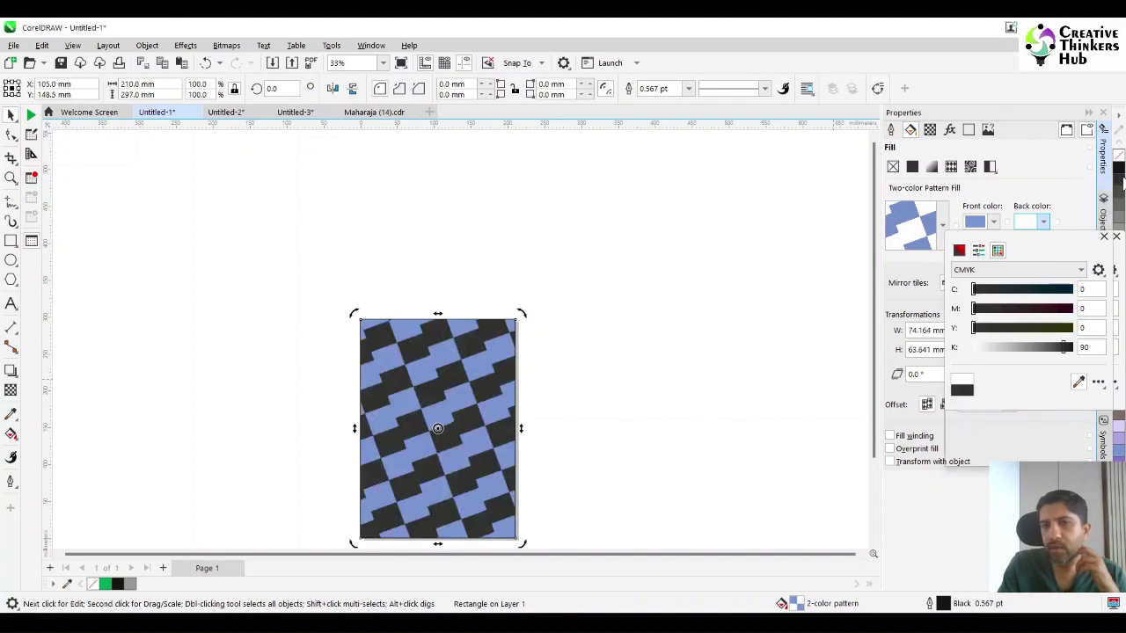
click(978, 252)
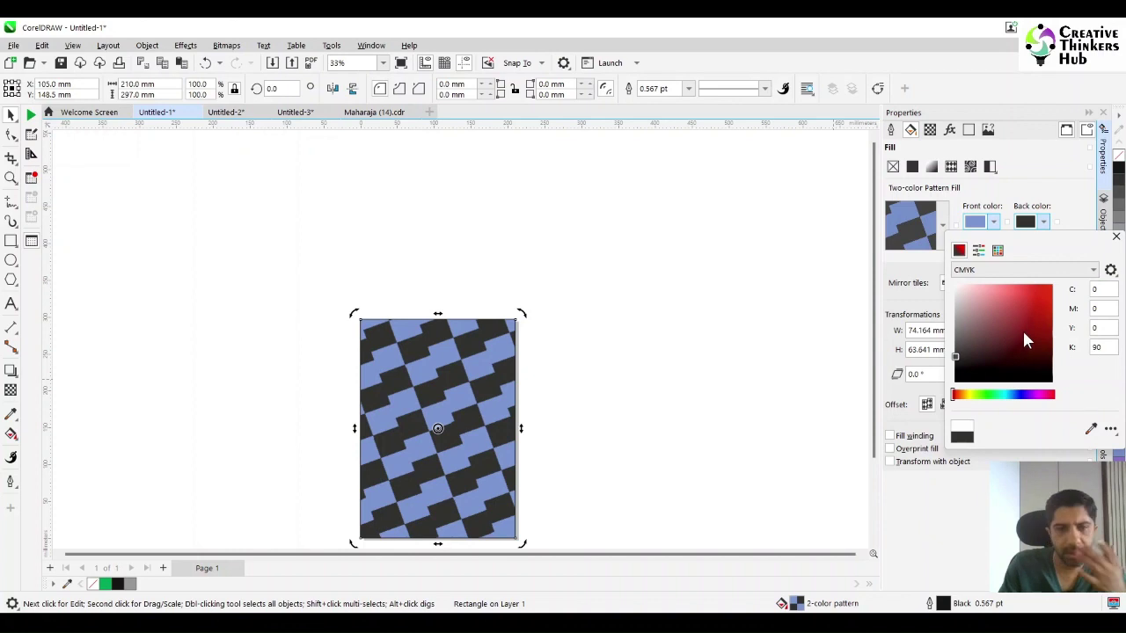
click(590, 412)
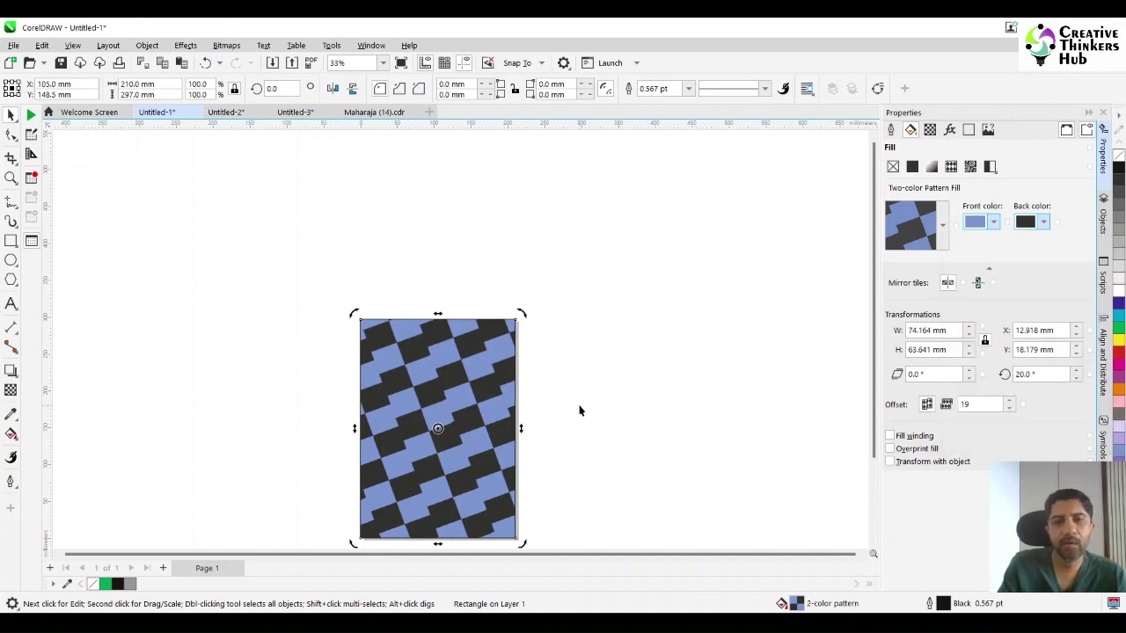
scroll(580, 411, down, 1)
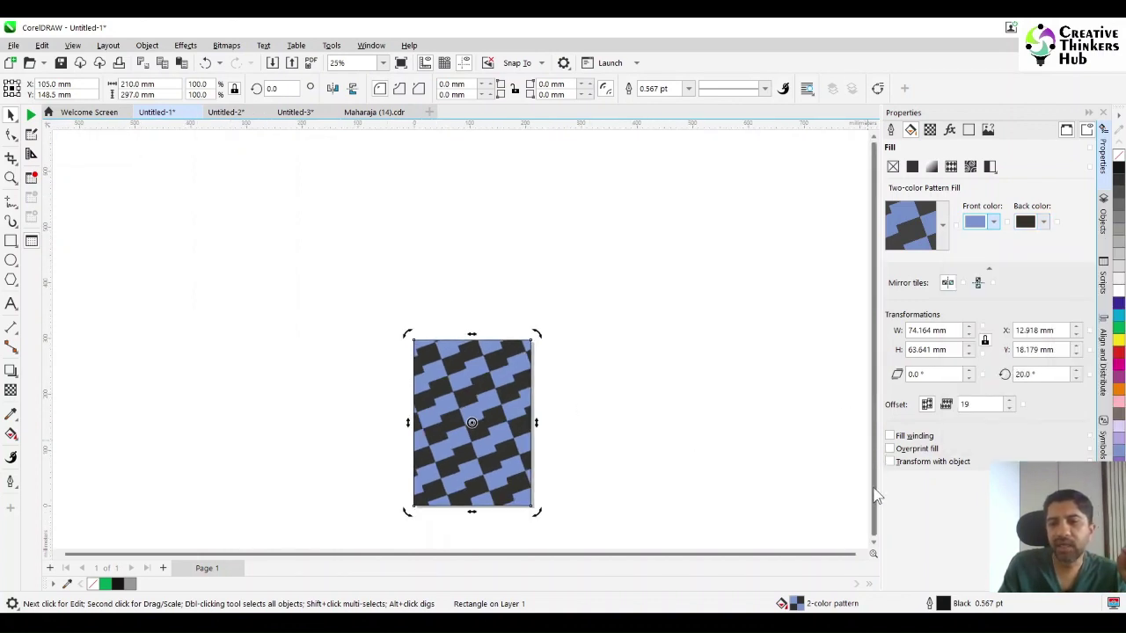
click(873, 545)
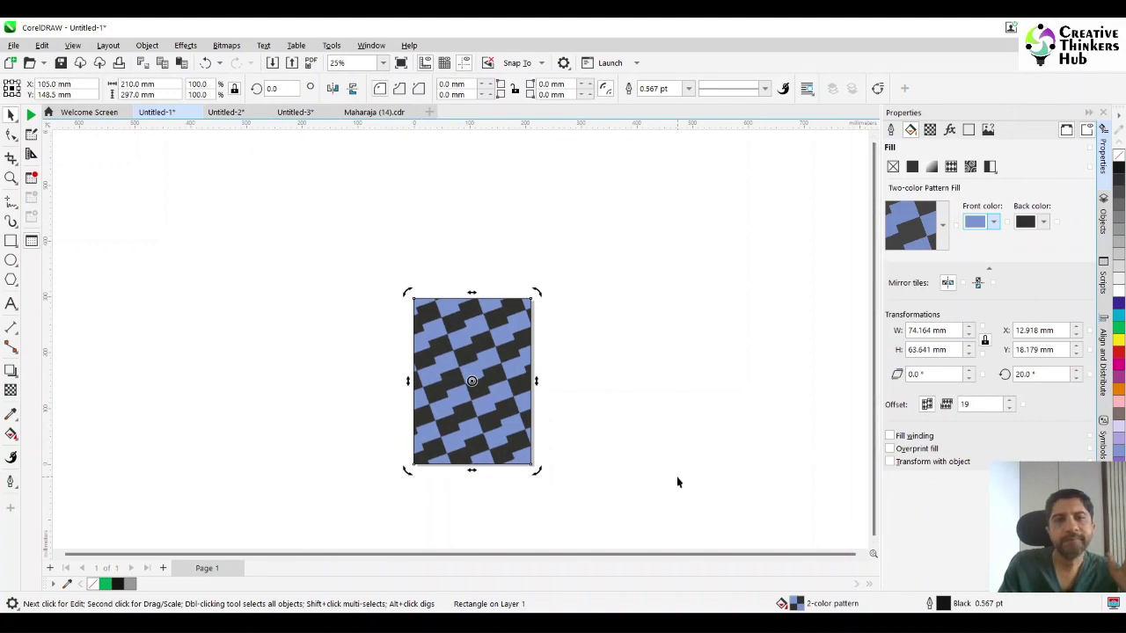